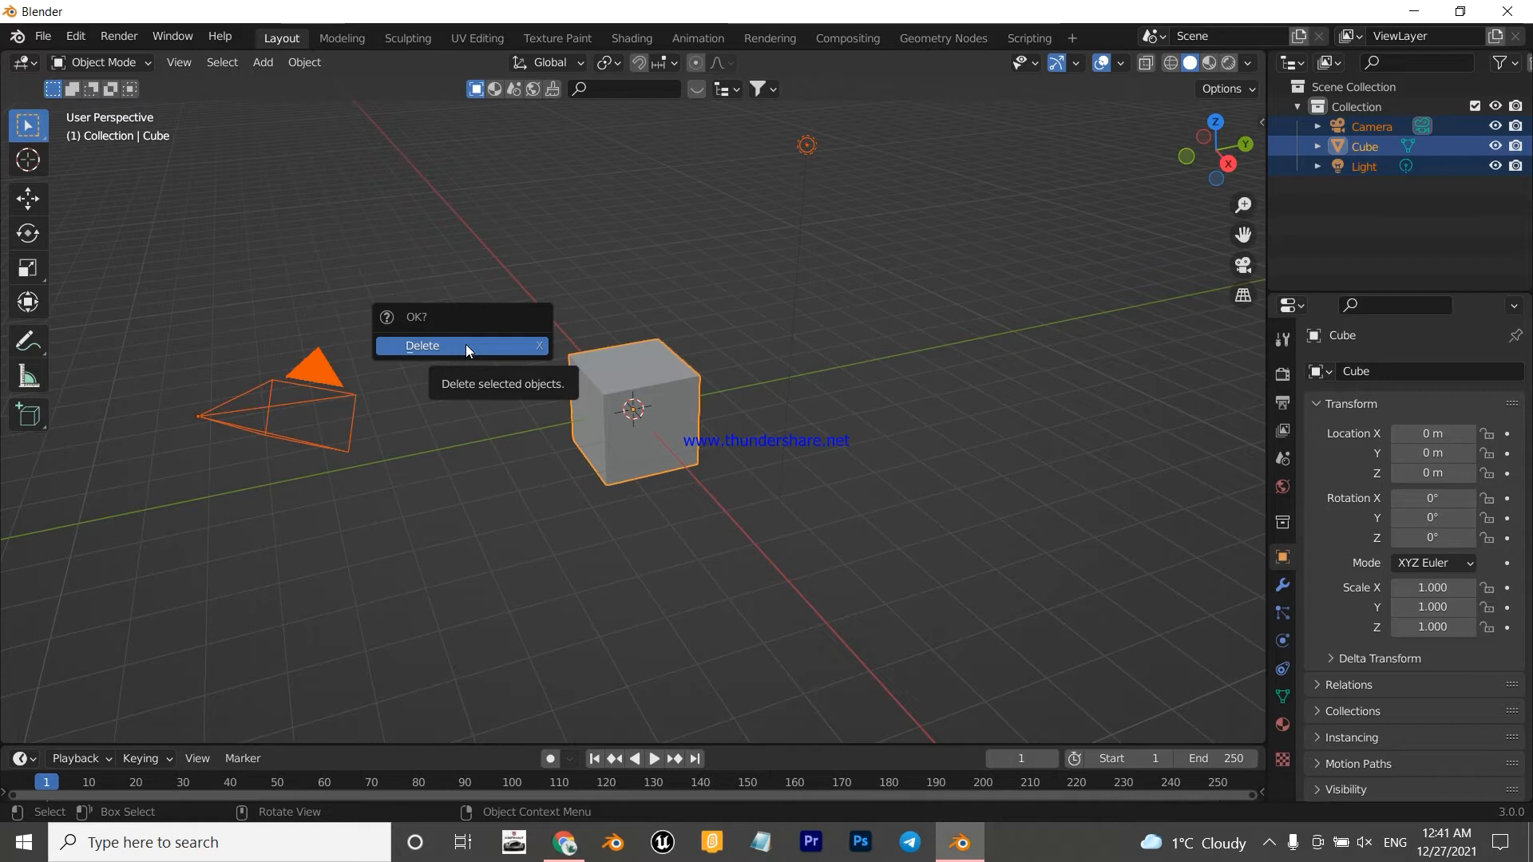
# - Delete the default camera, cube and light from the scene
pyautogui.click(466, 349)
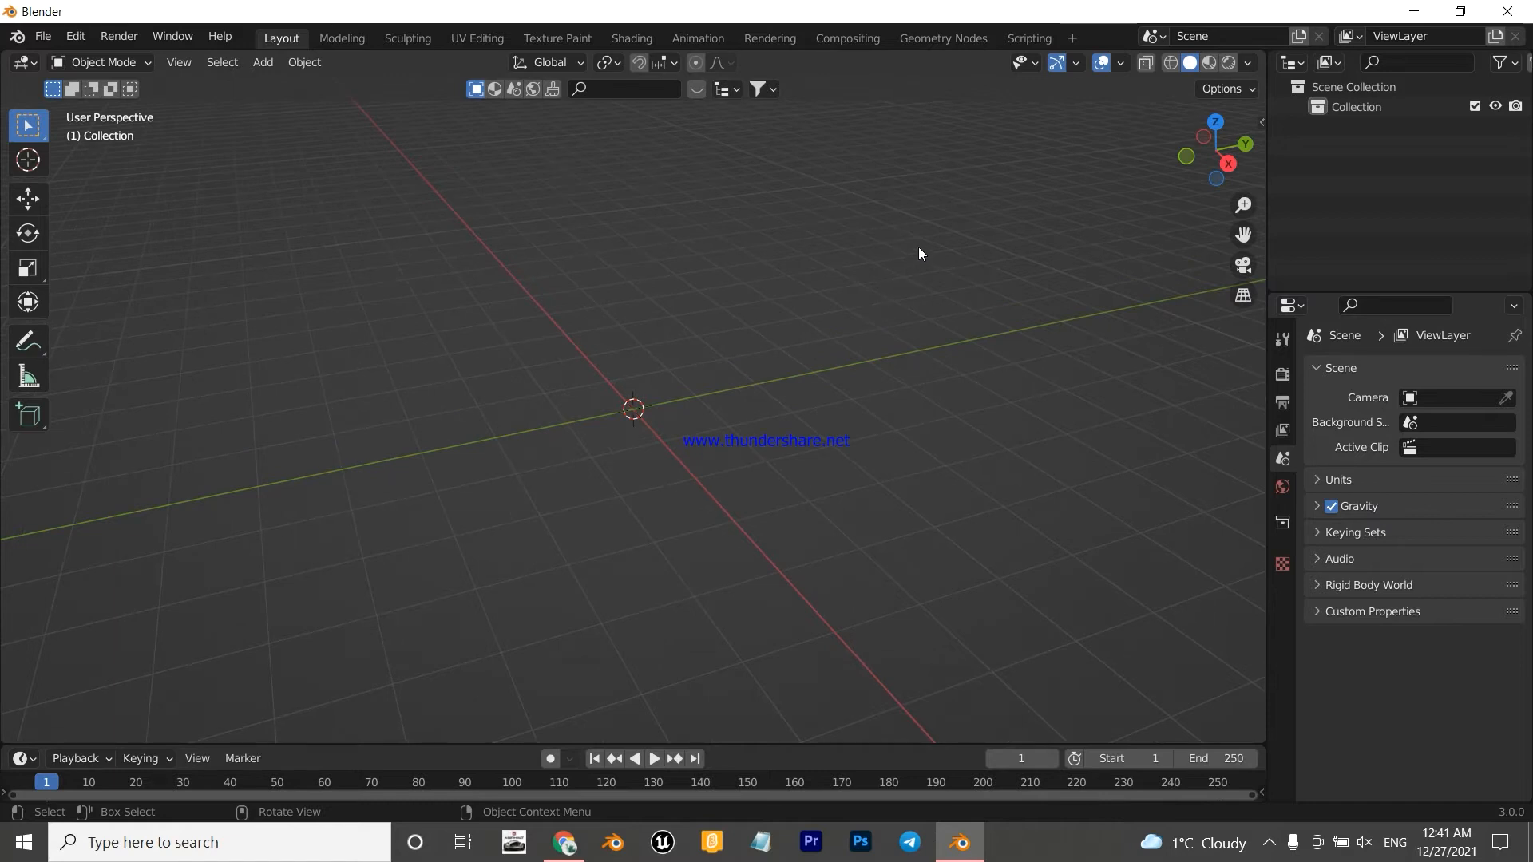
# - Search the add-ons in the preferences for "blenderki" to check the BlenderKit Online Asset Library entry
pyautogui.click(76, 39)
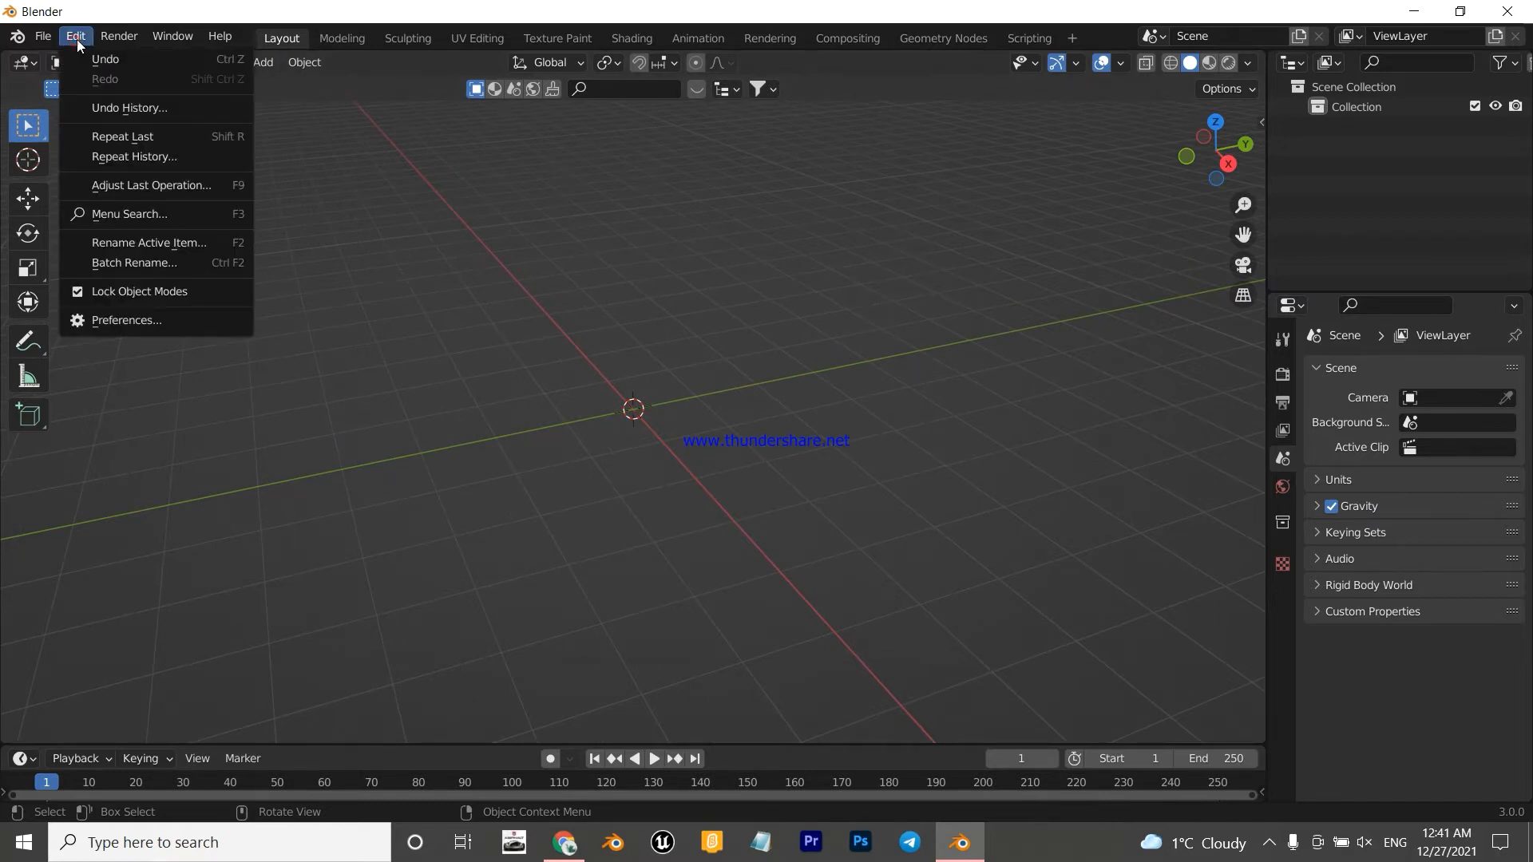
pyautogui.click(141, 322)
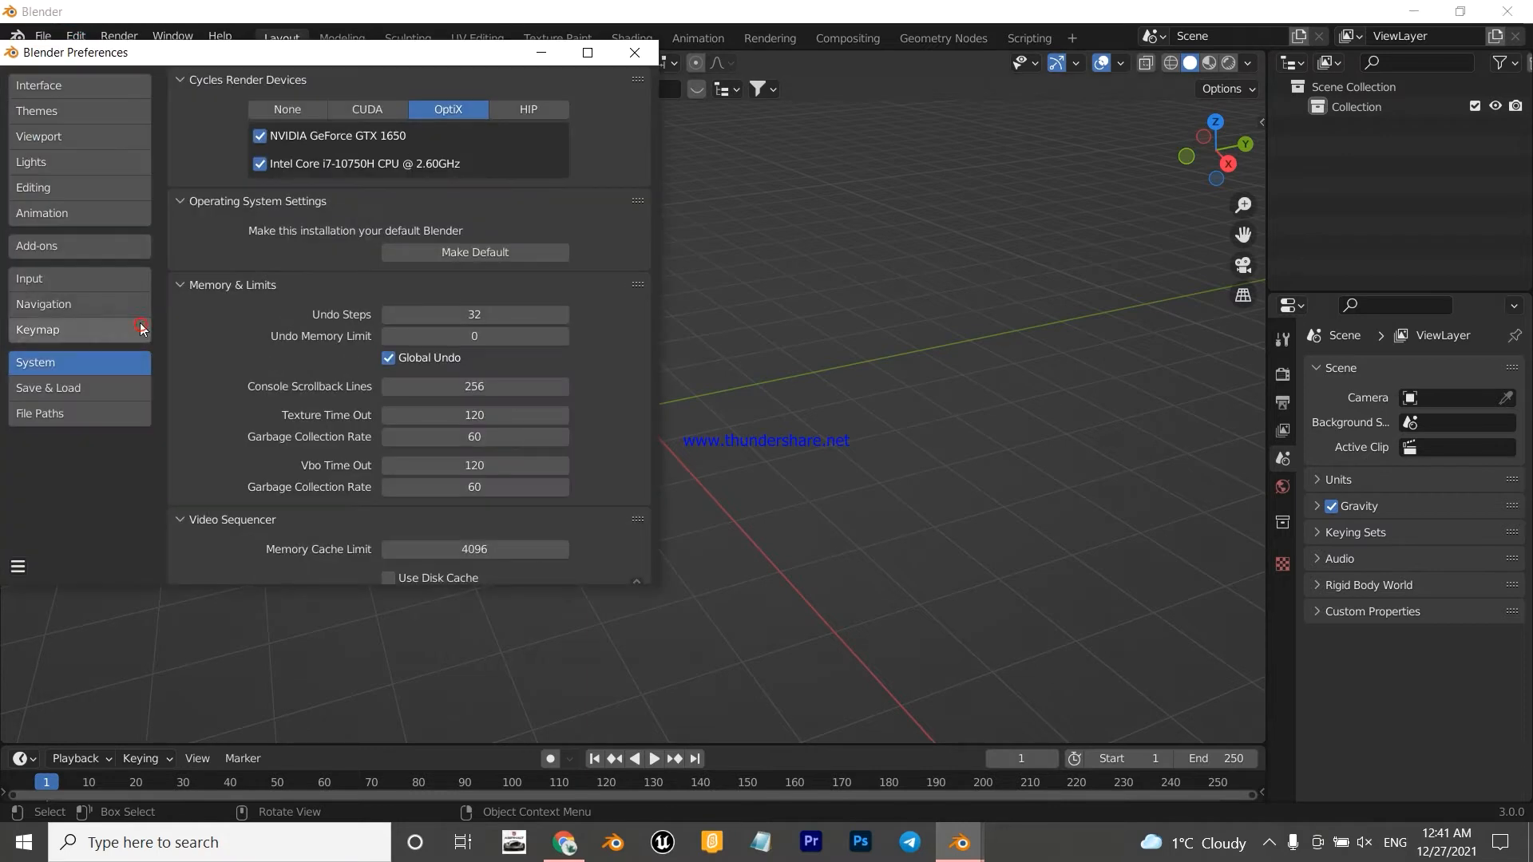
pyautogui.click(57, 244)
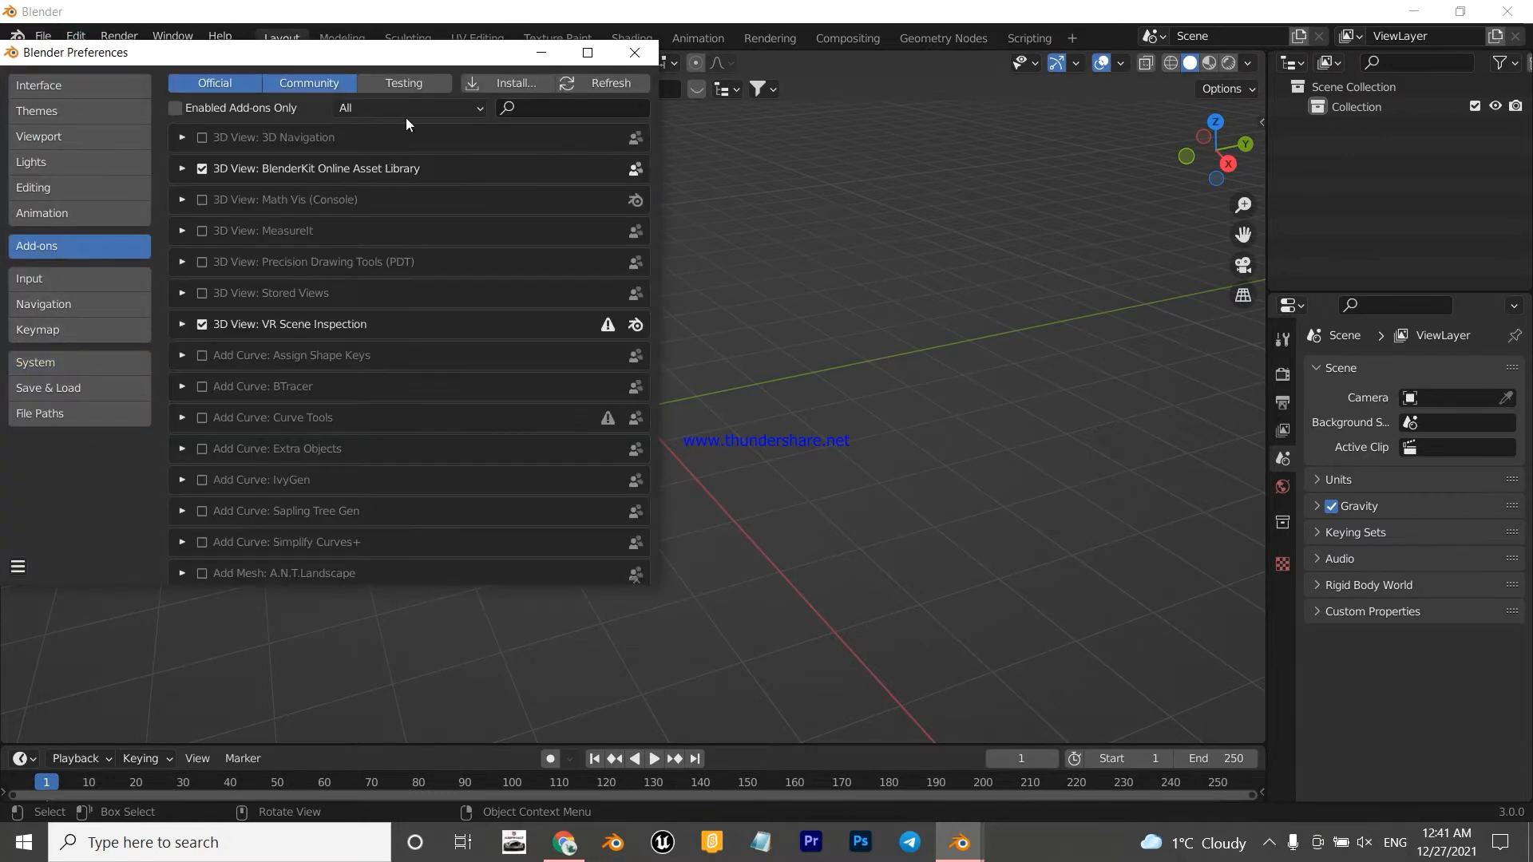
pyautogui.click(550, 103)
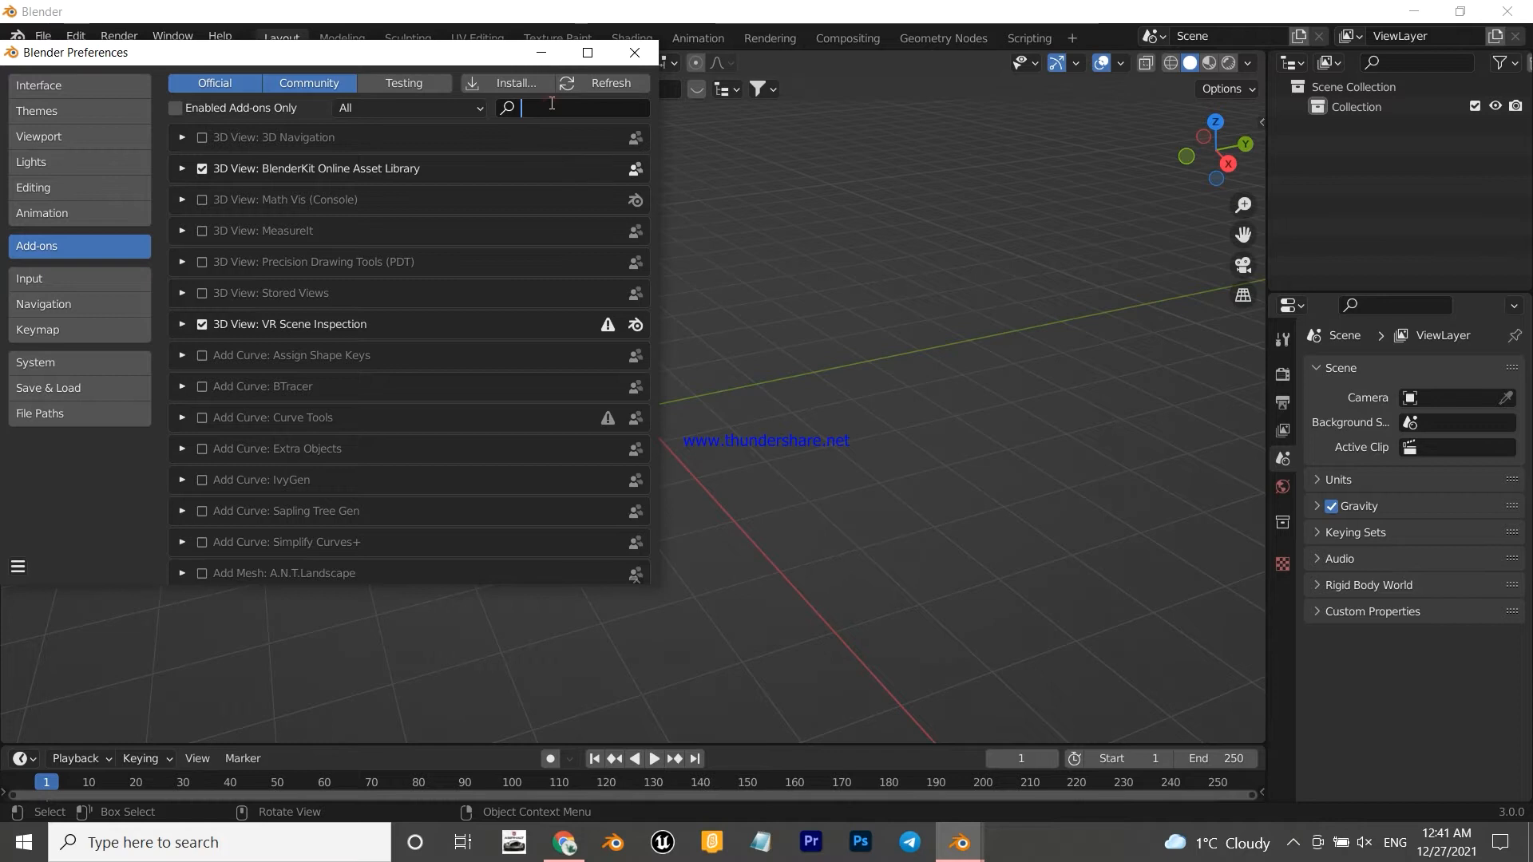
pyautogui.write('blende')
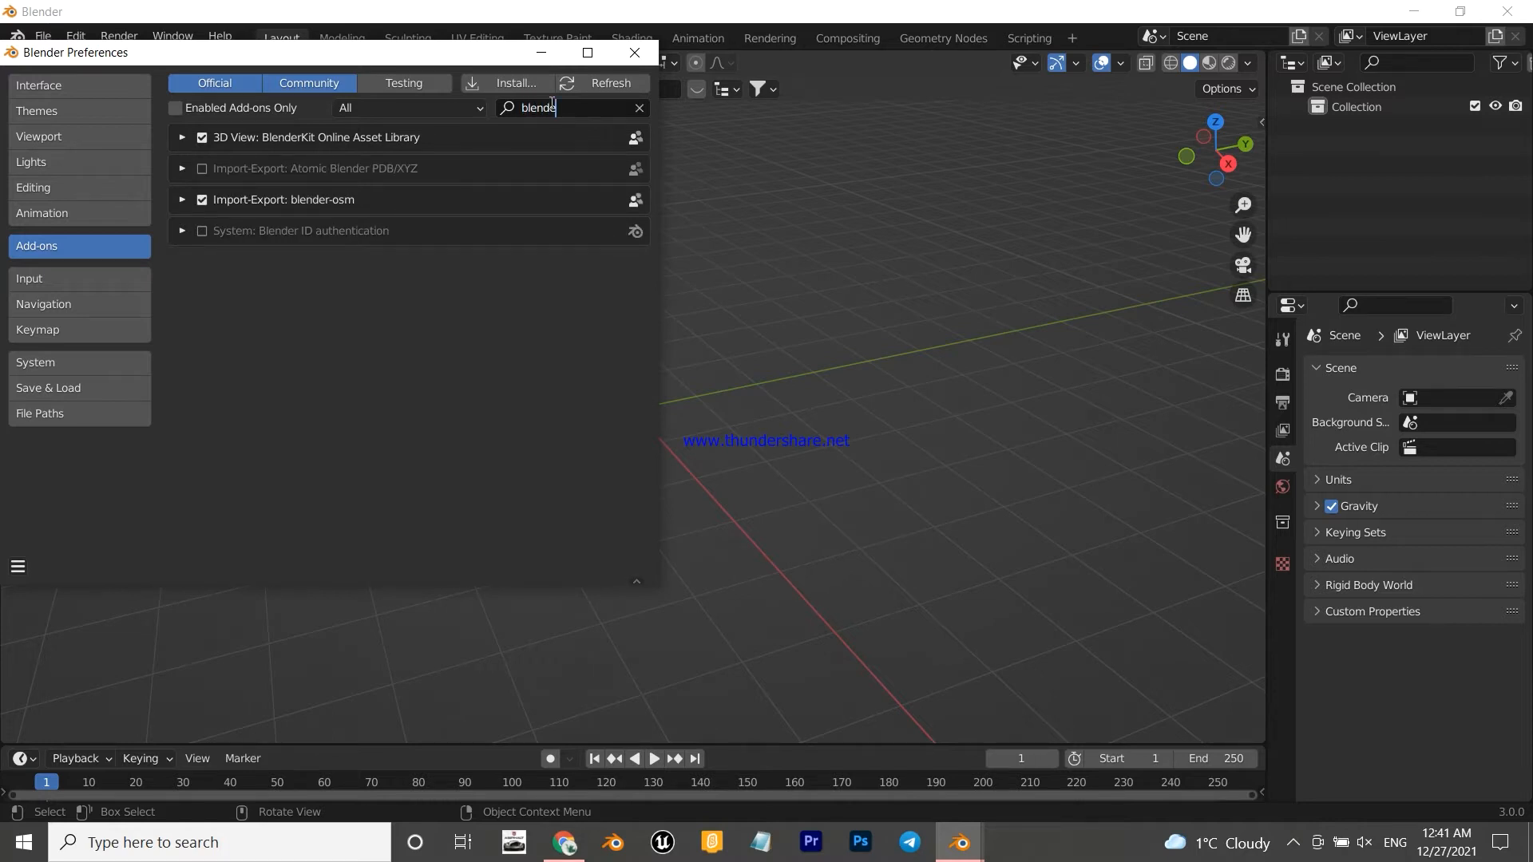
pyautogui.write('rki')
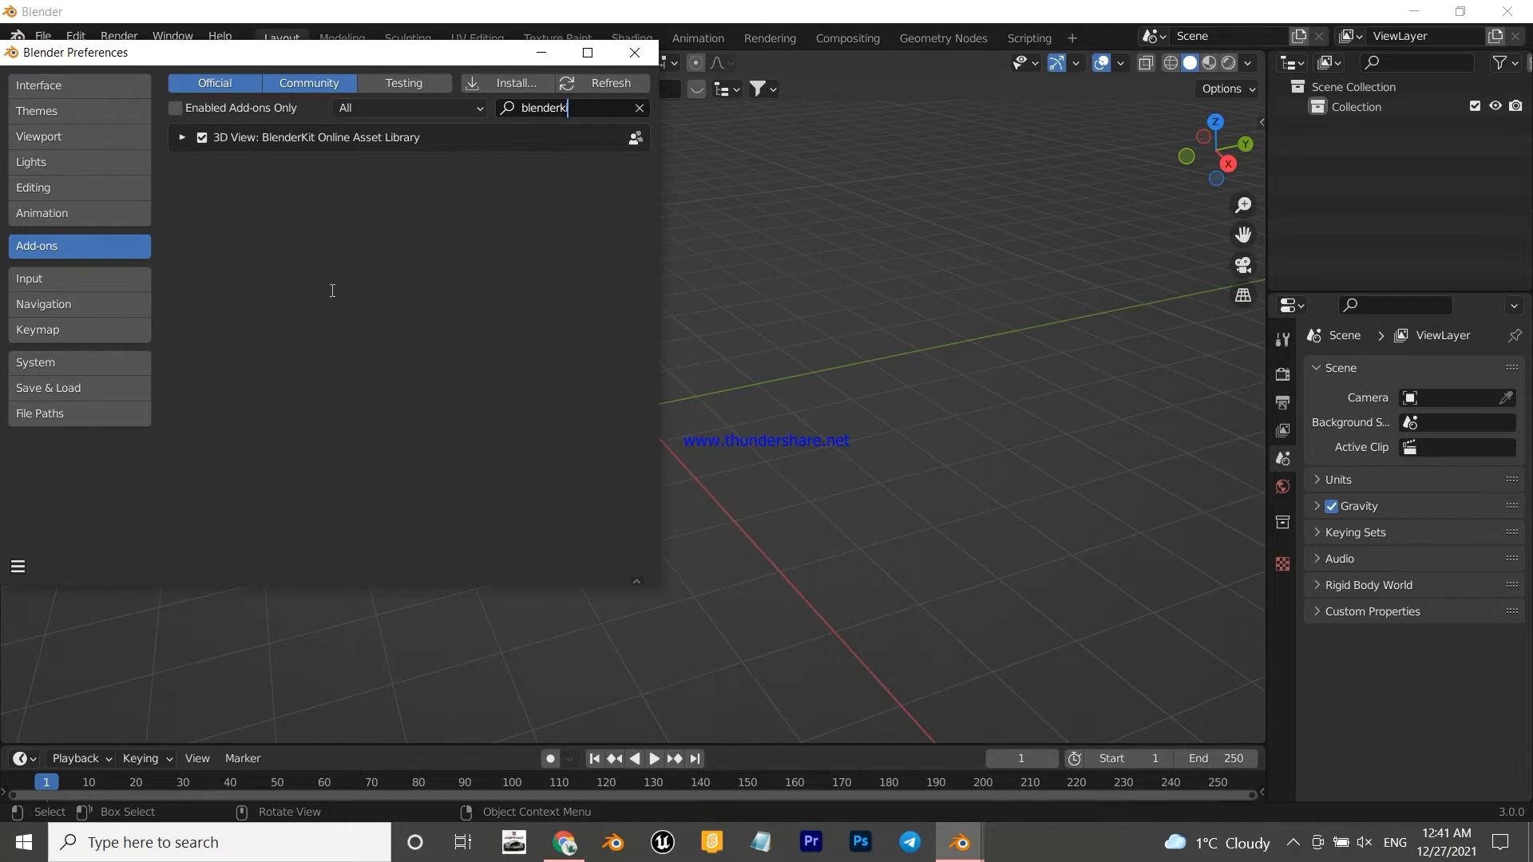
pyautogui.moveTo(473, 62)
pyautogui.mouseDown()
pyautogui.moveTo(477, 36)
pyautogui.moveTo(487, 46)
pyautogui.mouseUp()
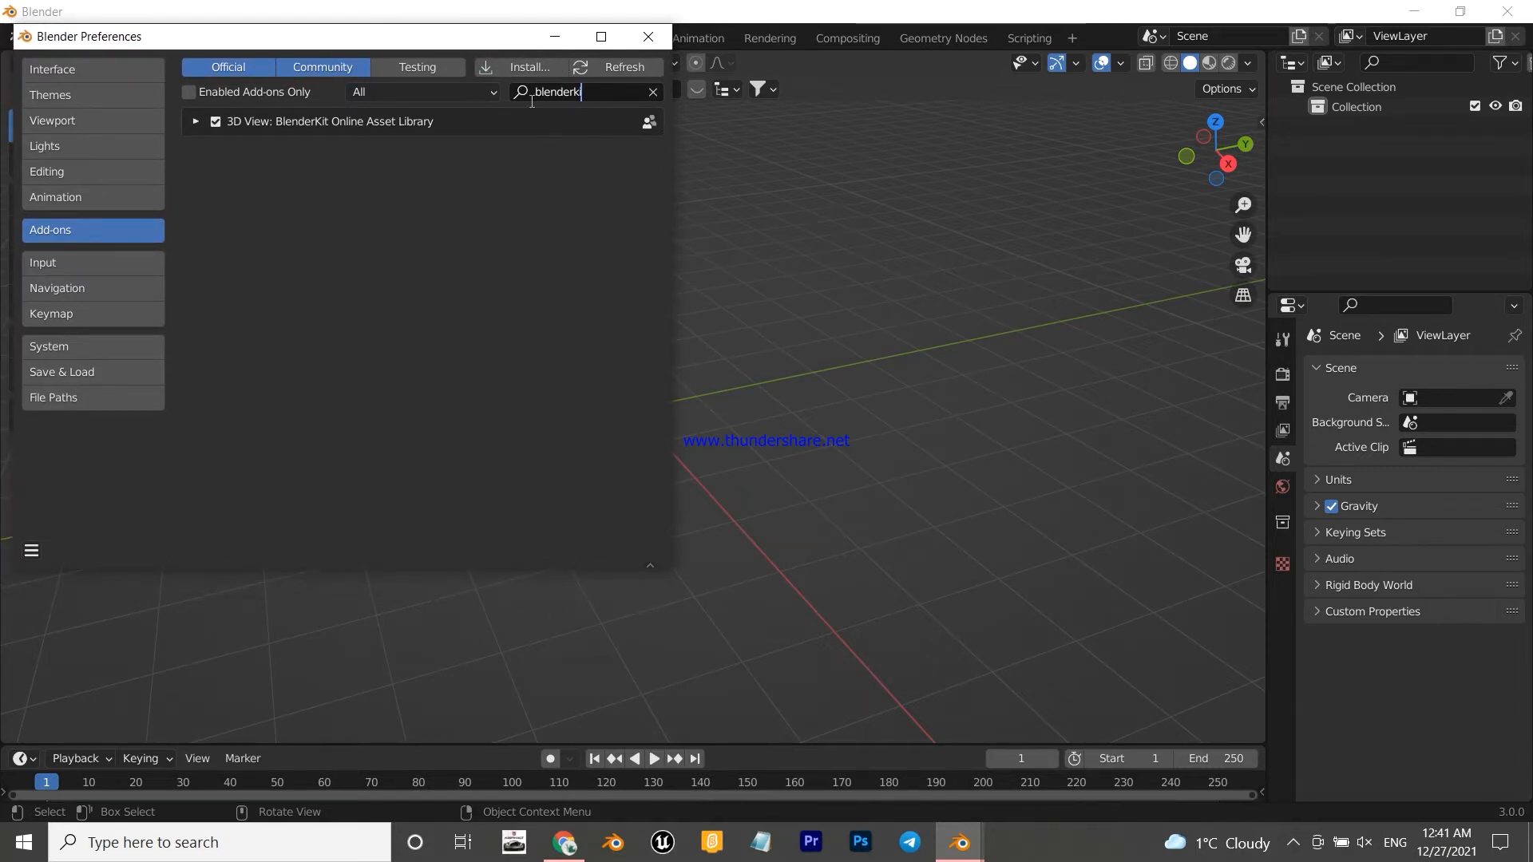
pyautogui.click(531, 70)
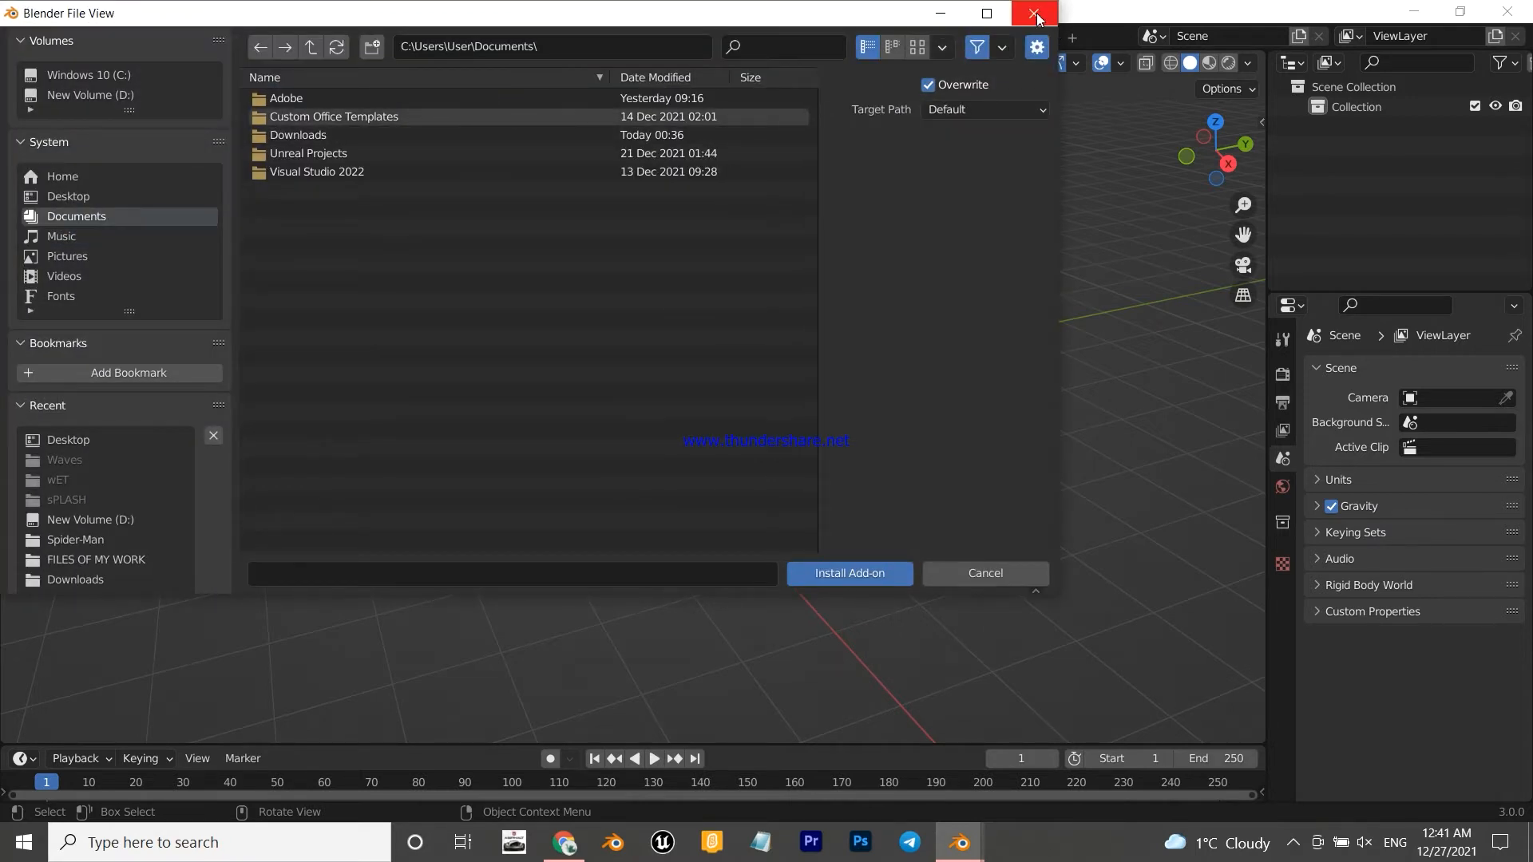
pyautogui.click(1034, 15)
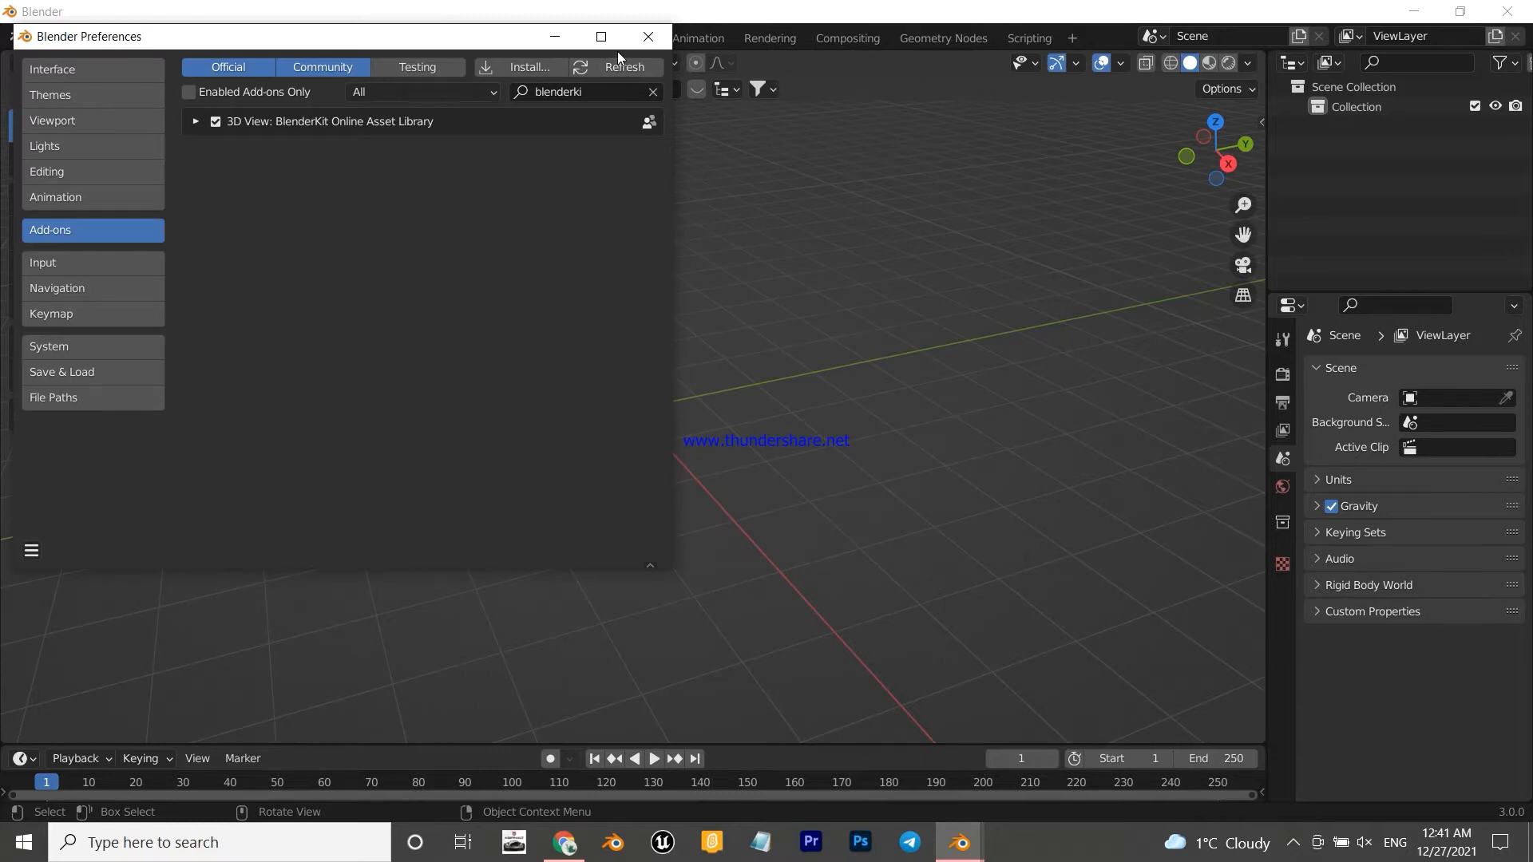
pyautogui.moveTo(453, 43); pyautogui.dragTo(483, 55)
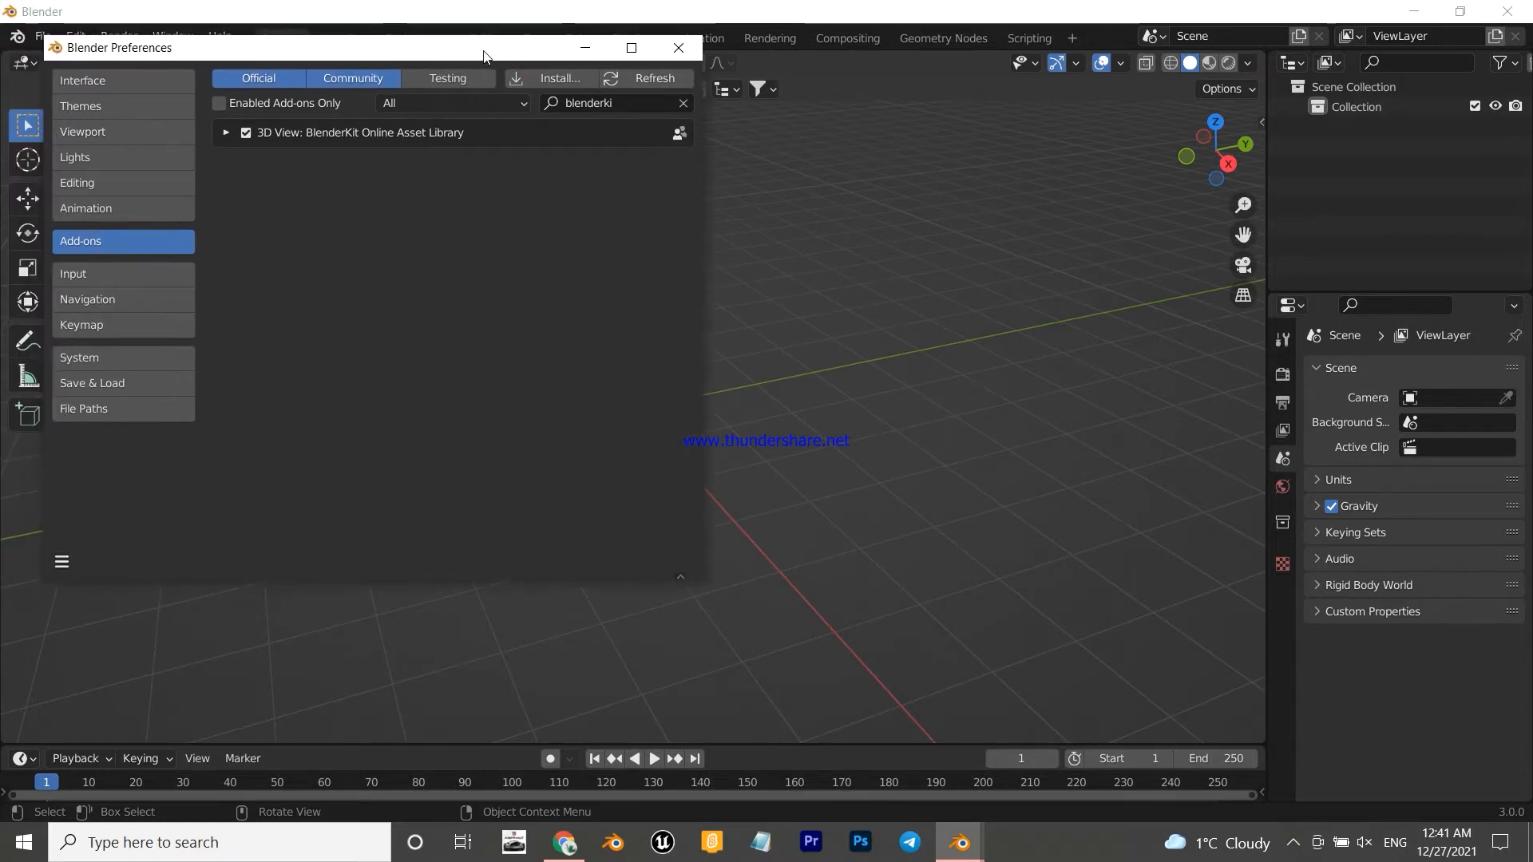
# - Check the Cycles render devices in the system preferences and close the preferences
pyautogui.click(127, 361)
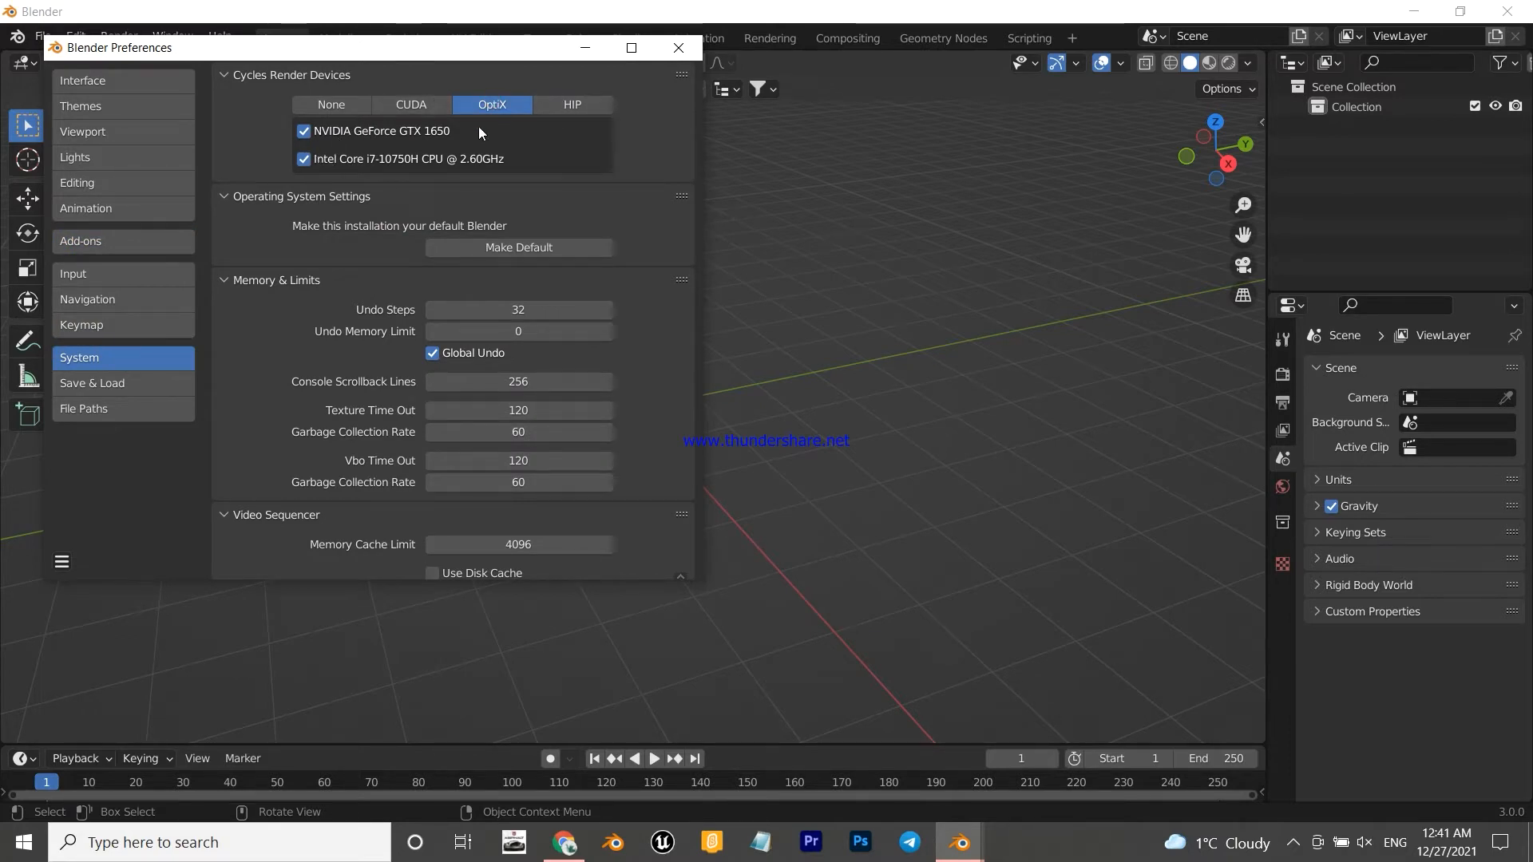
pyautogui.click(677, 46)
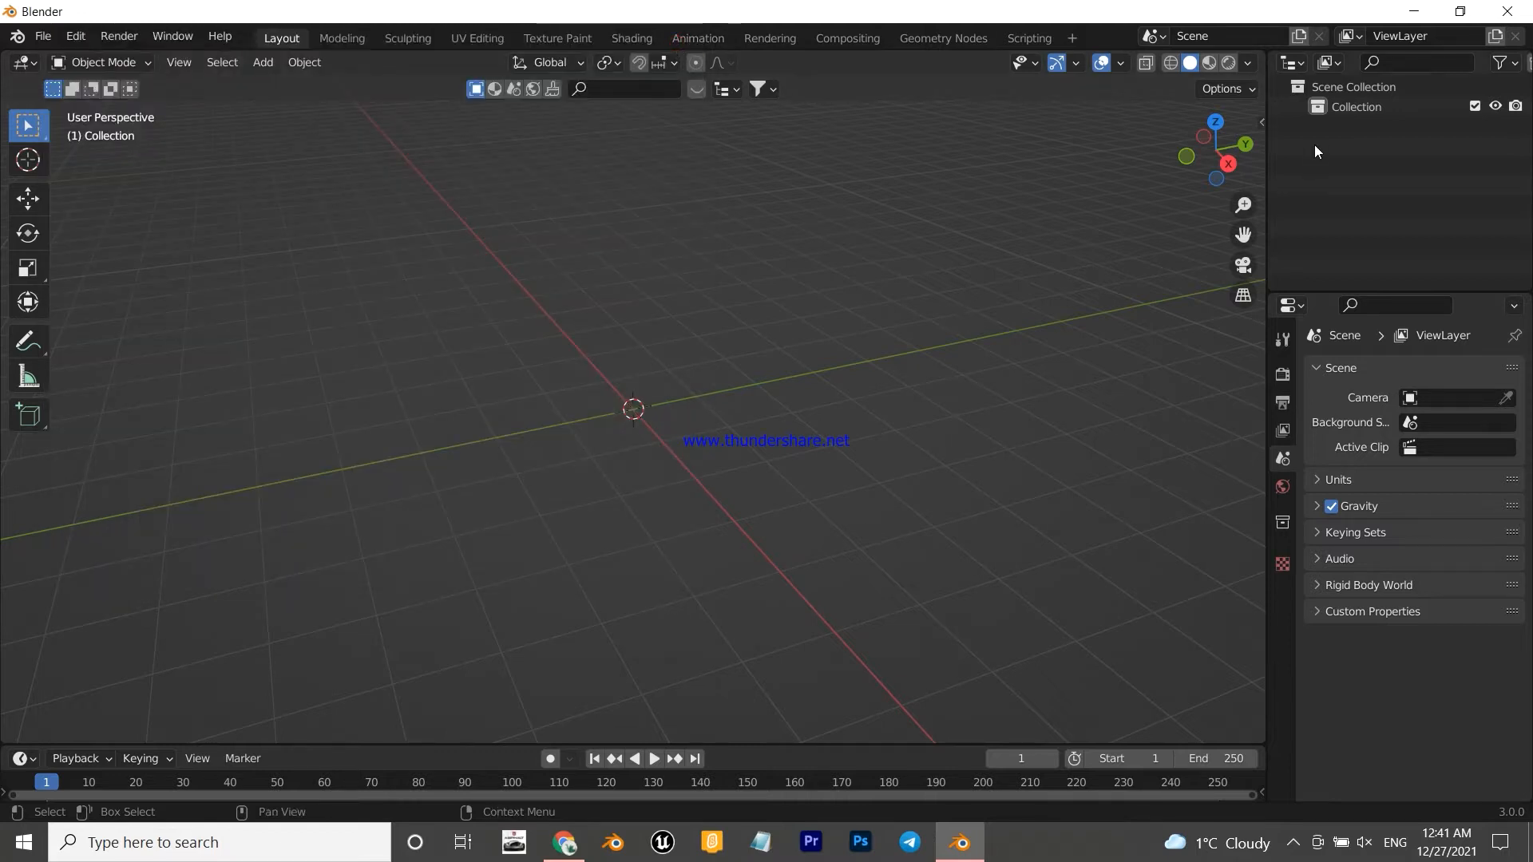
# - Search the BlenderKit models for "audi" and add the 2020 Audi Q3 Sportback to the scene
pyautogui.moveTo(1217, 145); pyautogui.dragTo(1236, 128)
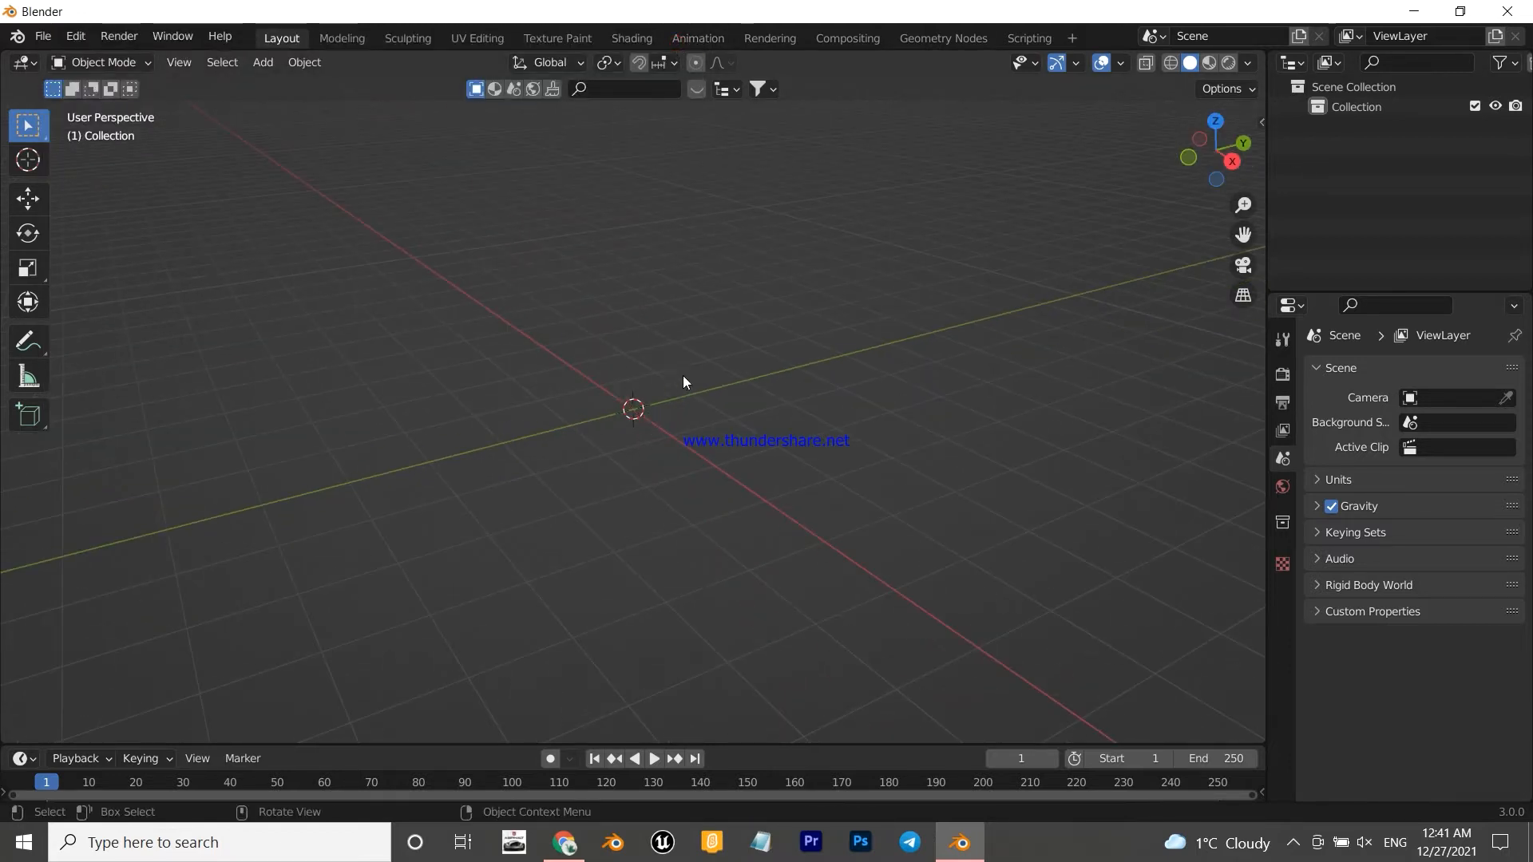
pyautogui.press('n')
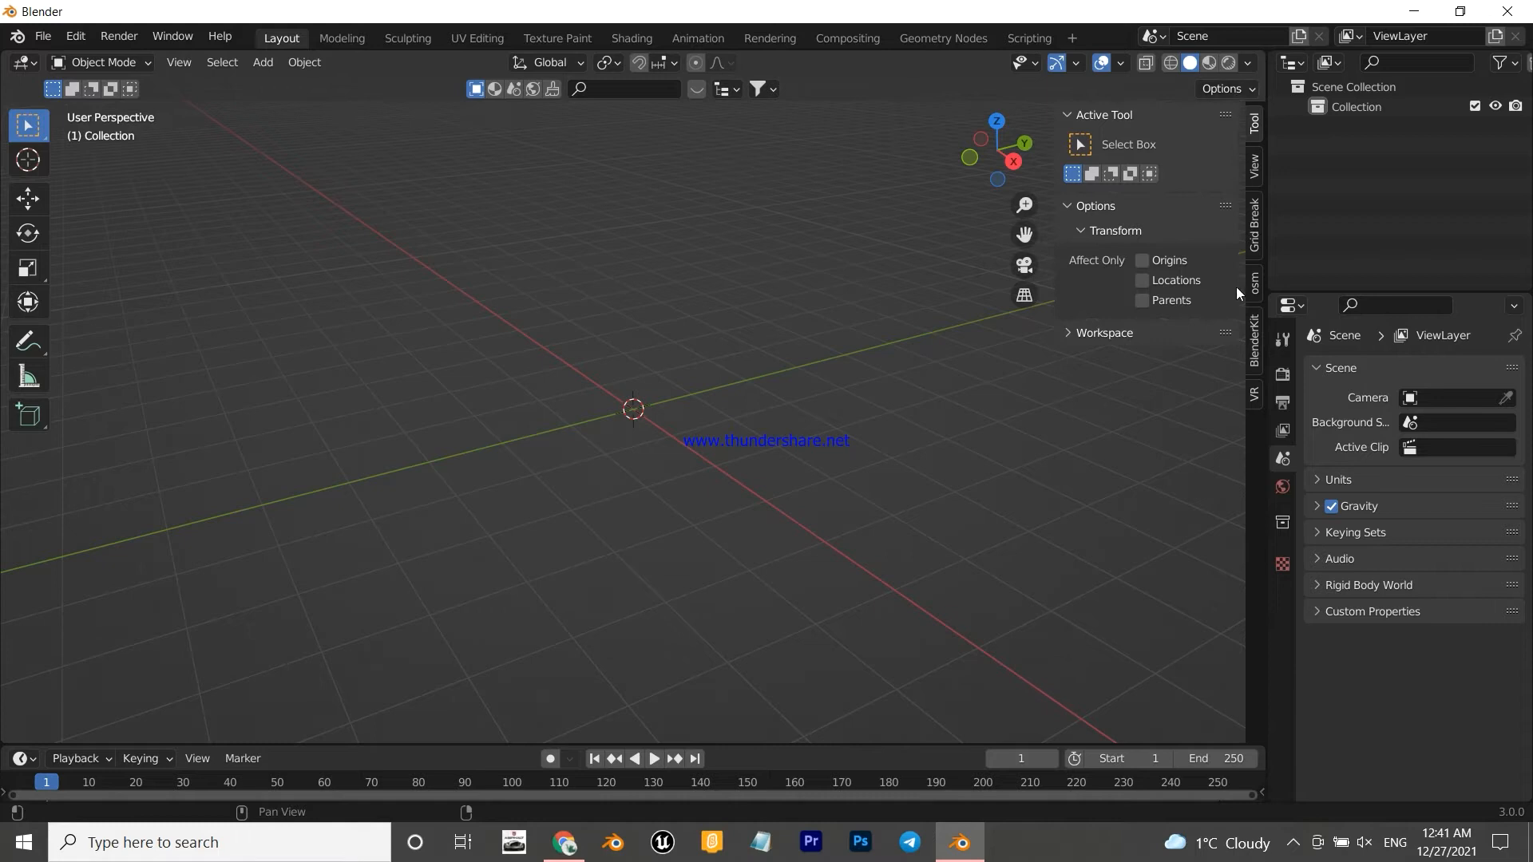
pyautogui.click(1253, 320)
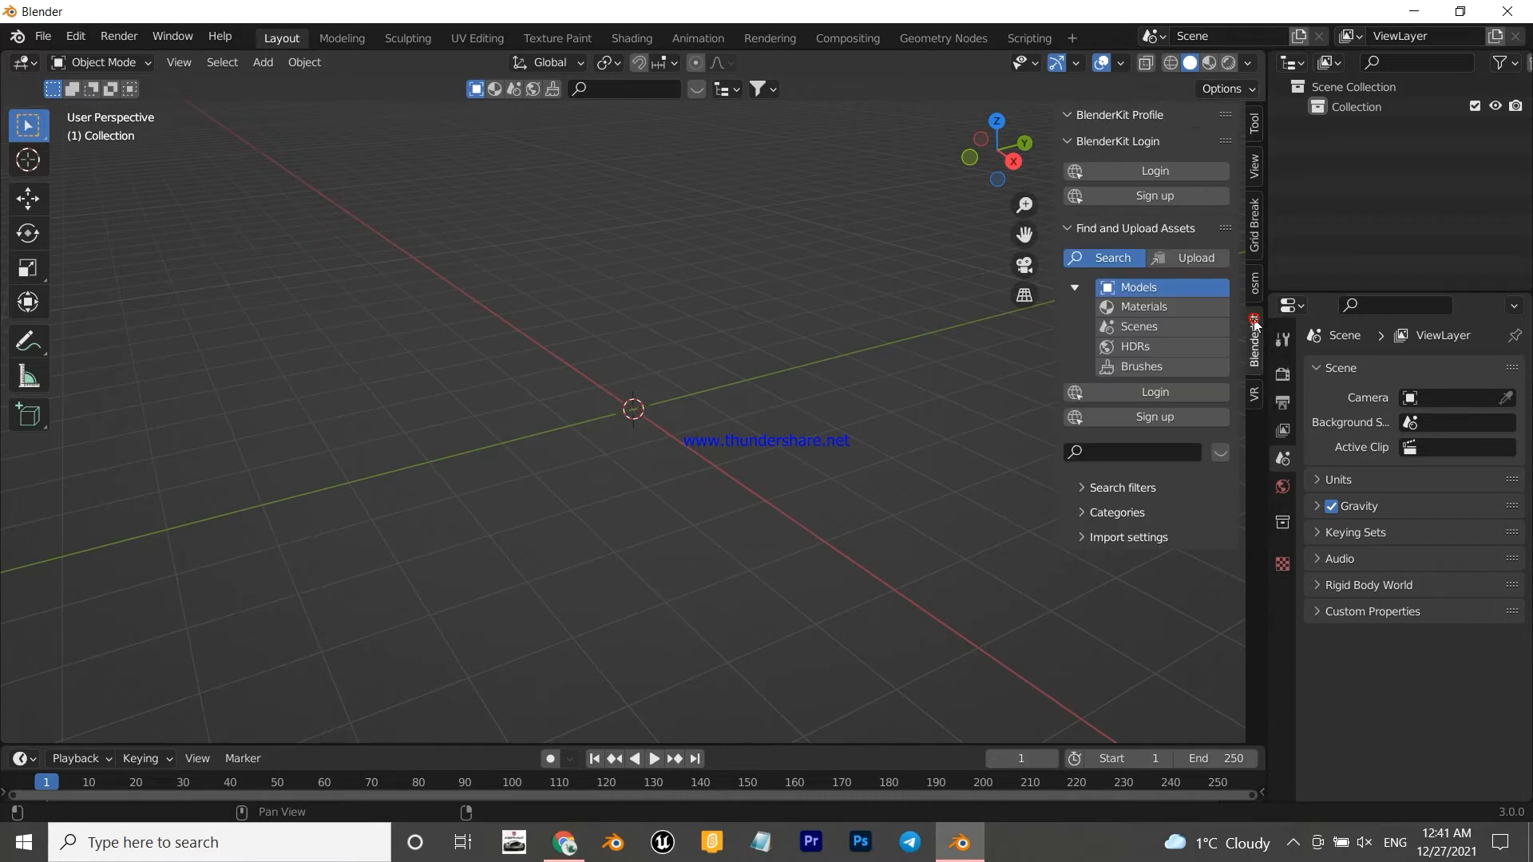
pyautogui.click(1141, 452)
pyautogui.write('audi')
pyautogui.press('Return')
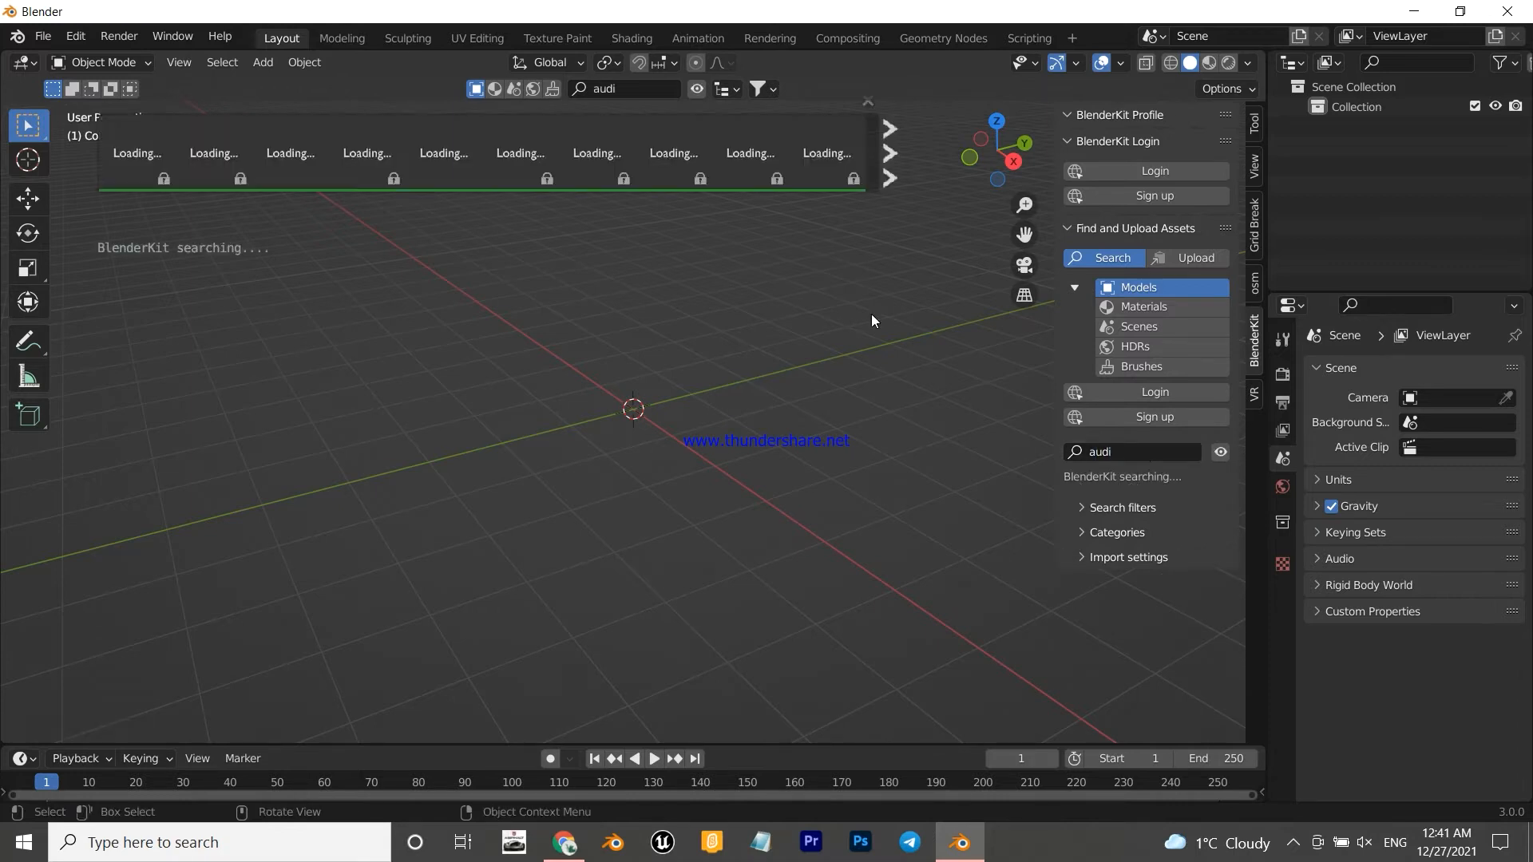
pyautogui.moveTo(300, 163)
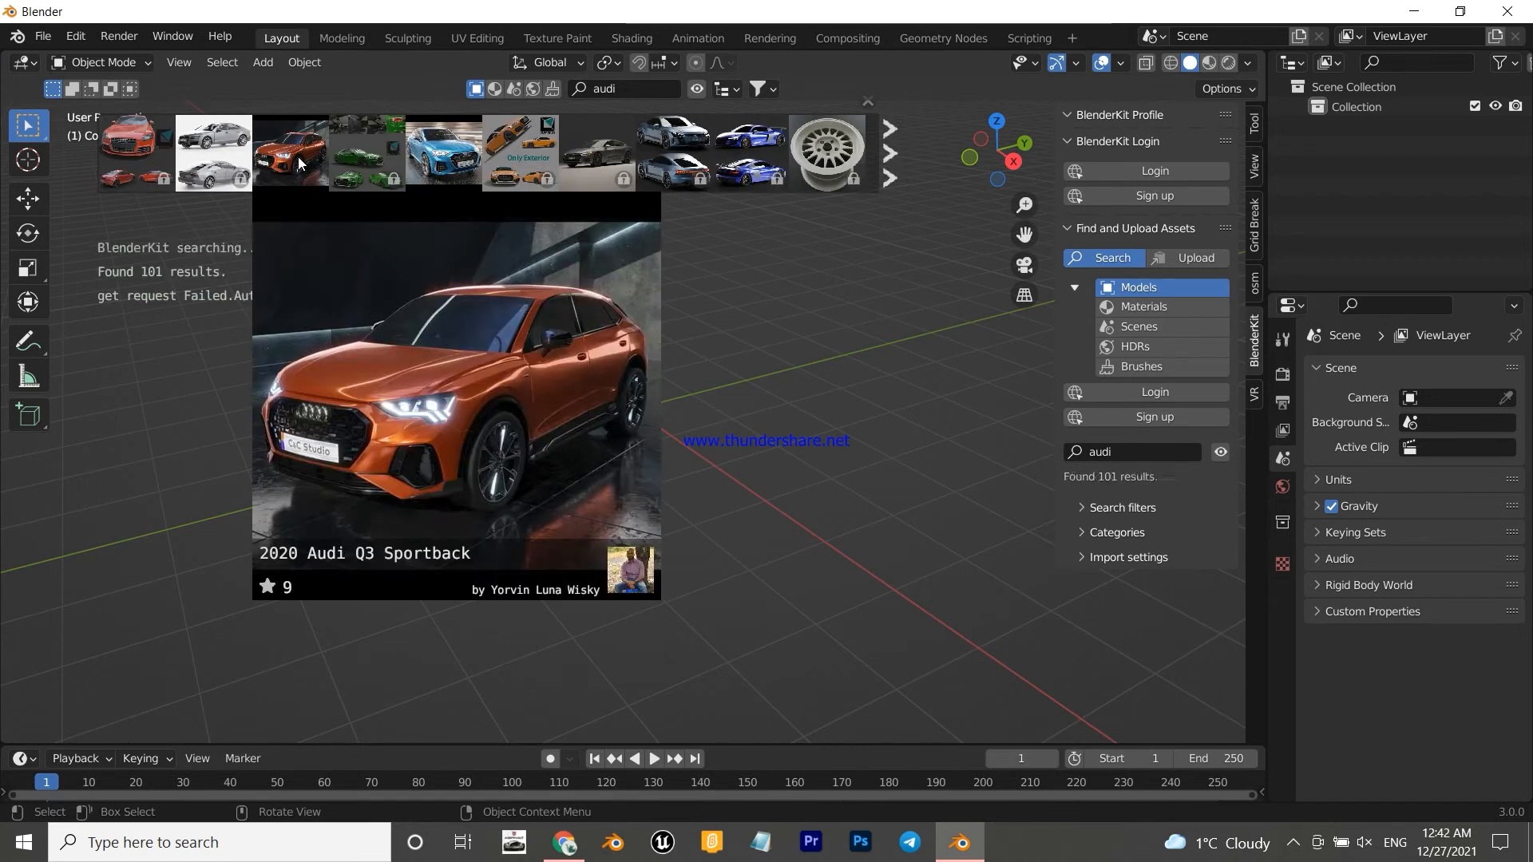
pyautogui.click(300, 163)
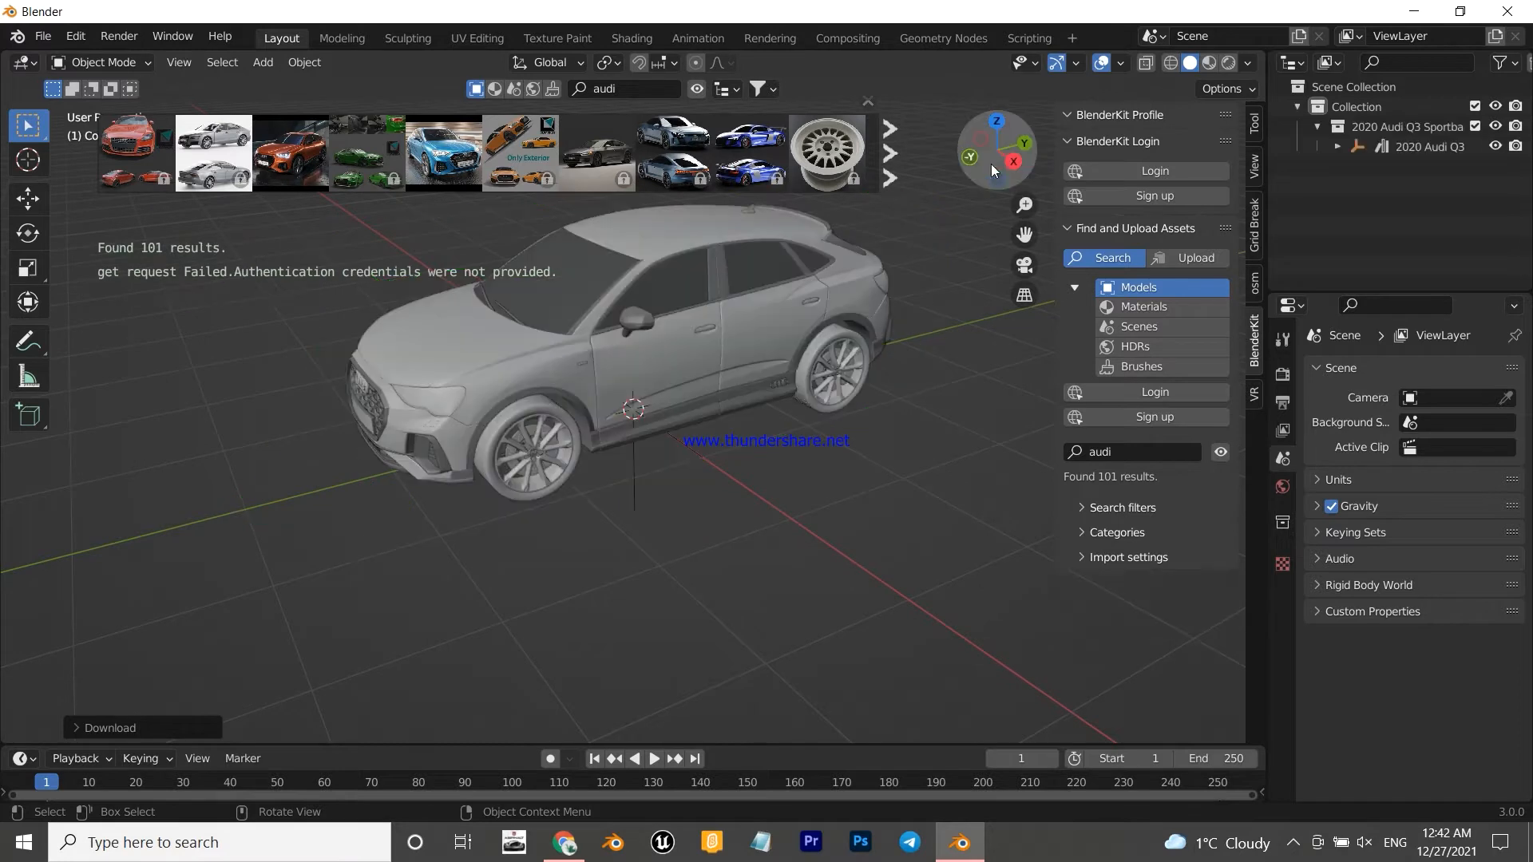
pyautogui.moveTo(990, 164); pyautogui.dragTo(1020, 172)
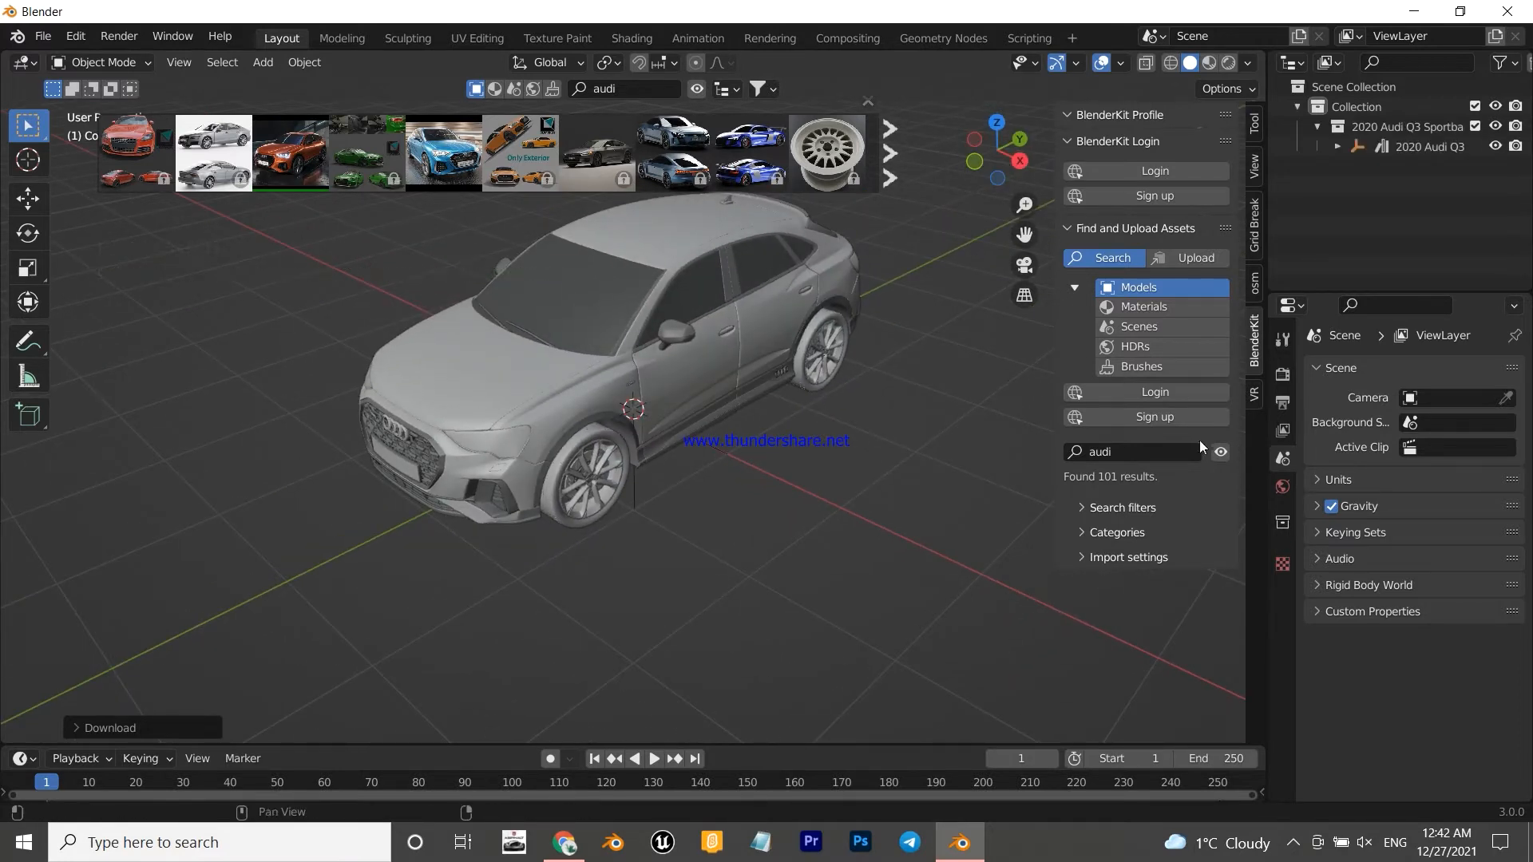
pyautogui.press('n')
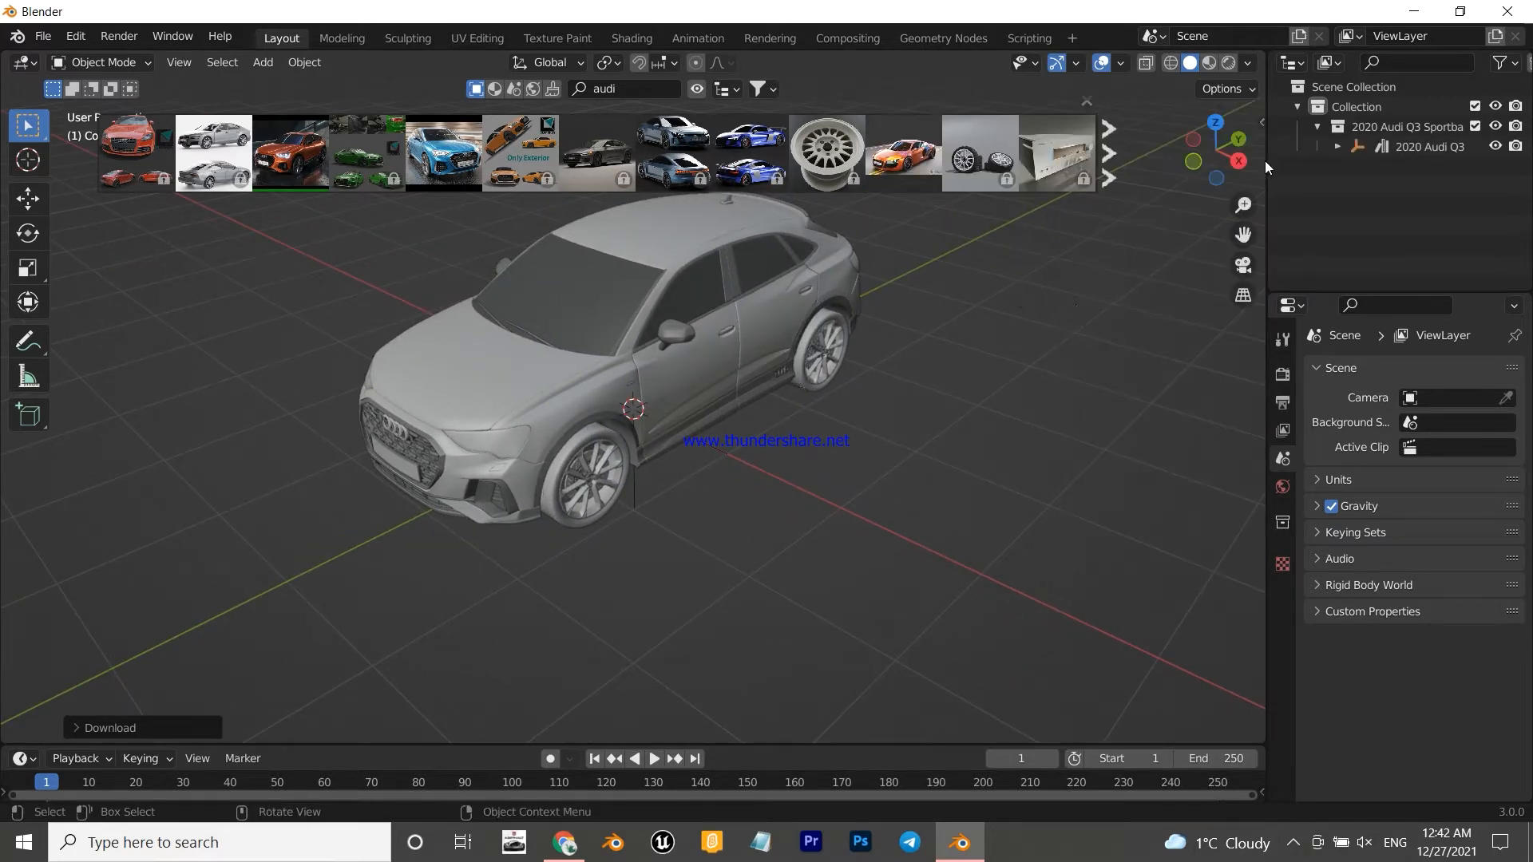
pyautogui.moveTo(1233, 153); pyautogui.dragTo(1223, 194)
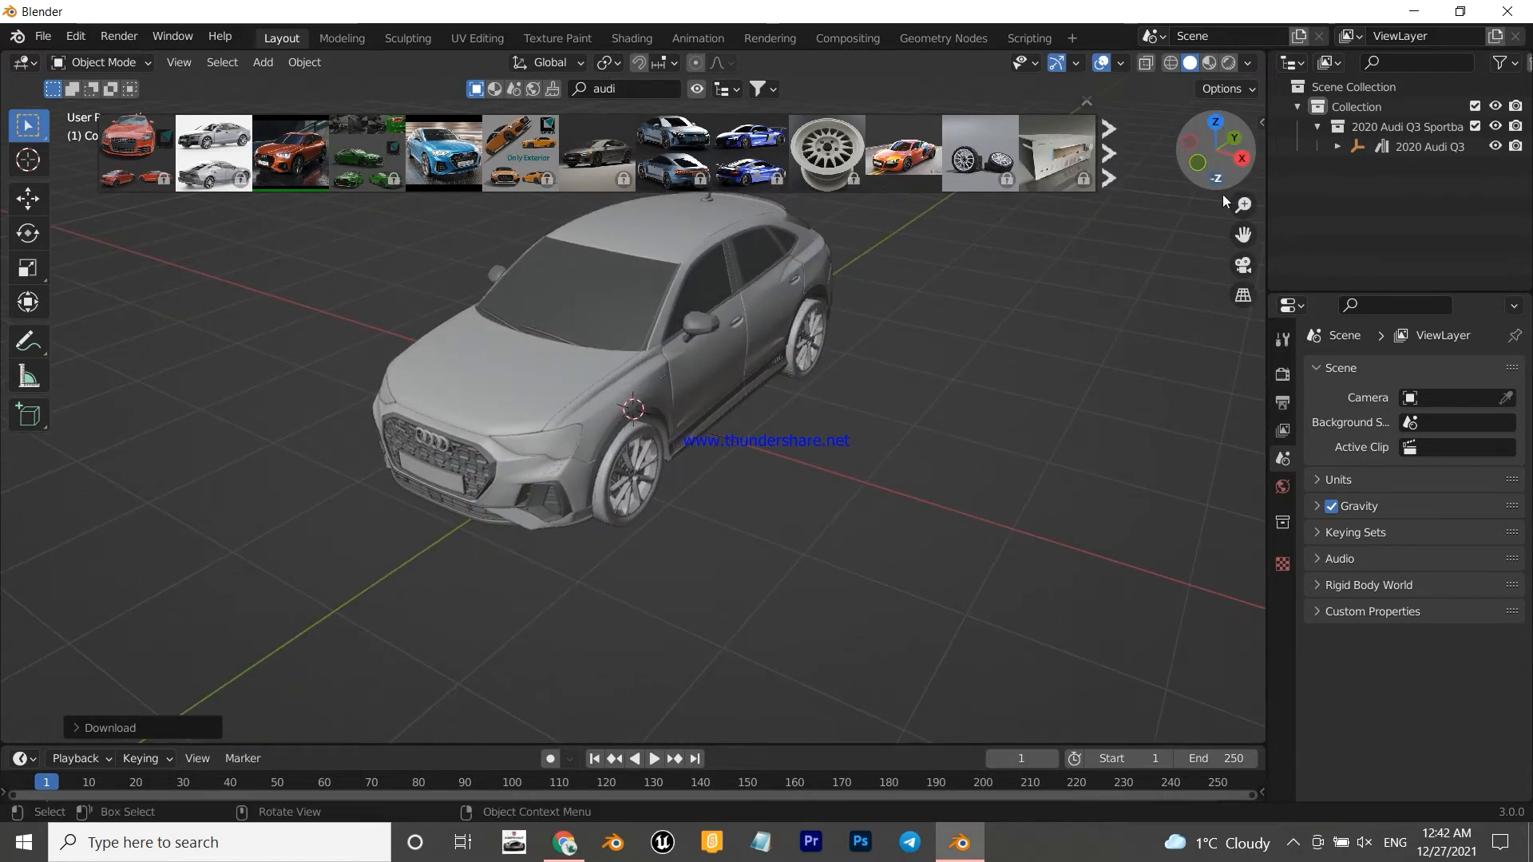
# - Set the render engine to Cycles and its device to GPU Compute
pyautogui.click(1277, 376)
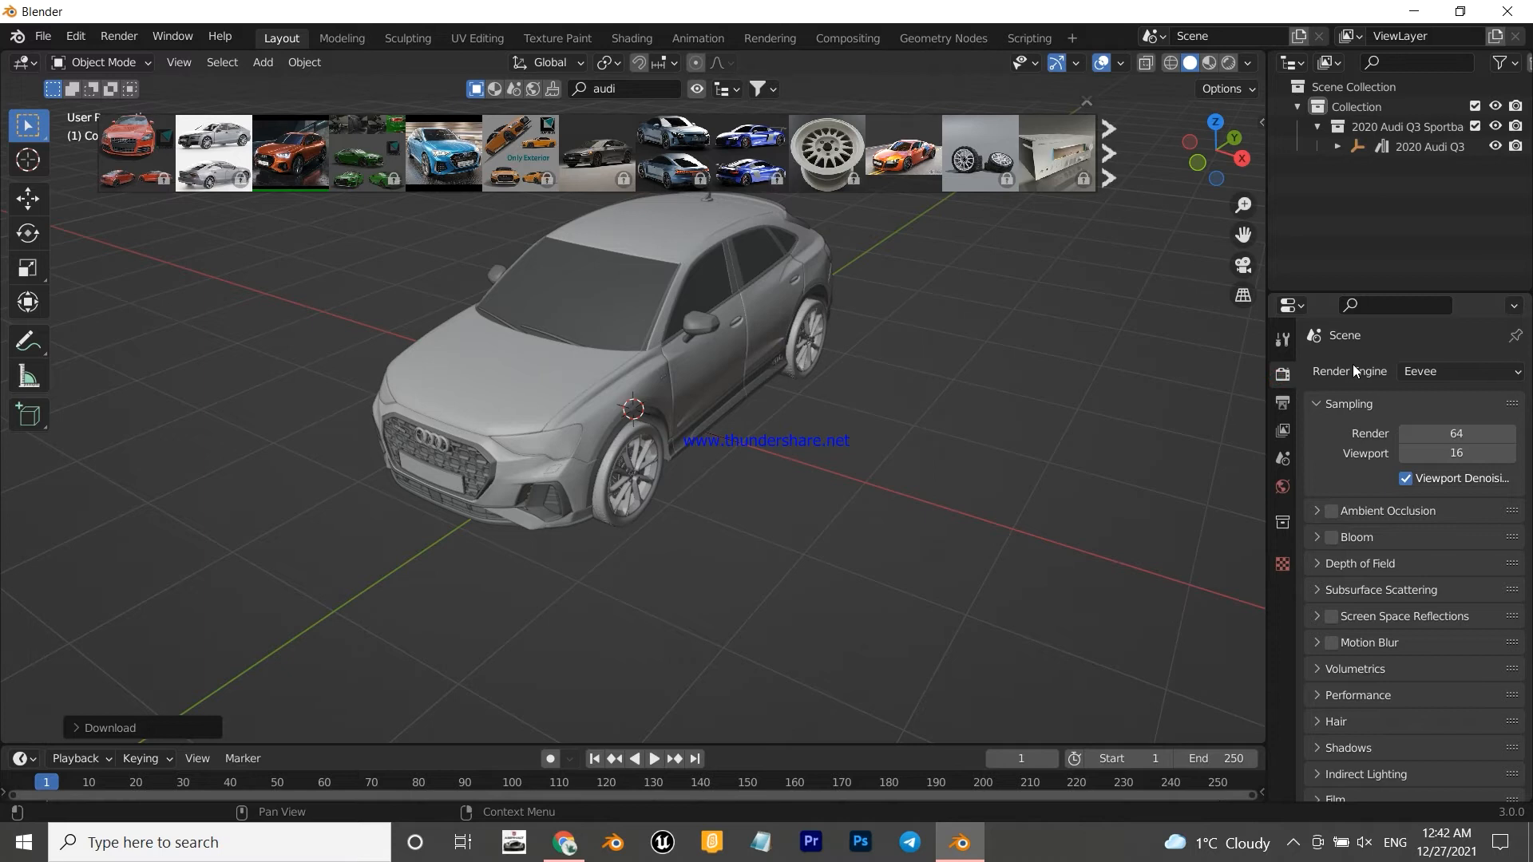
pyautogui.click(1424, 378)
pyautogui.click(1425, 439)
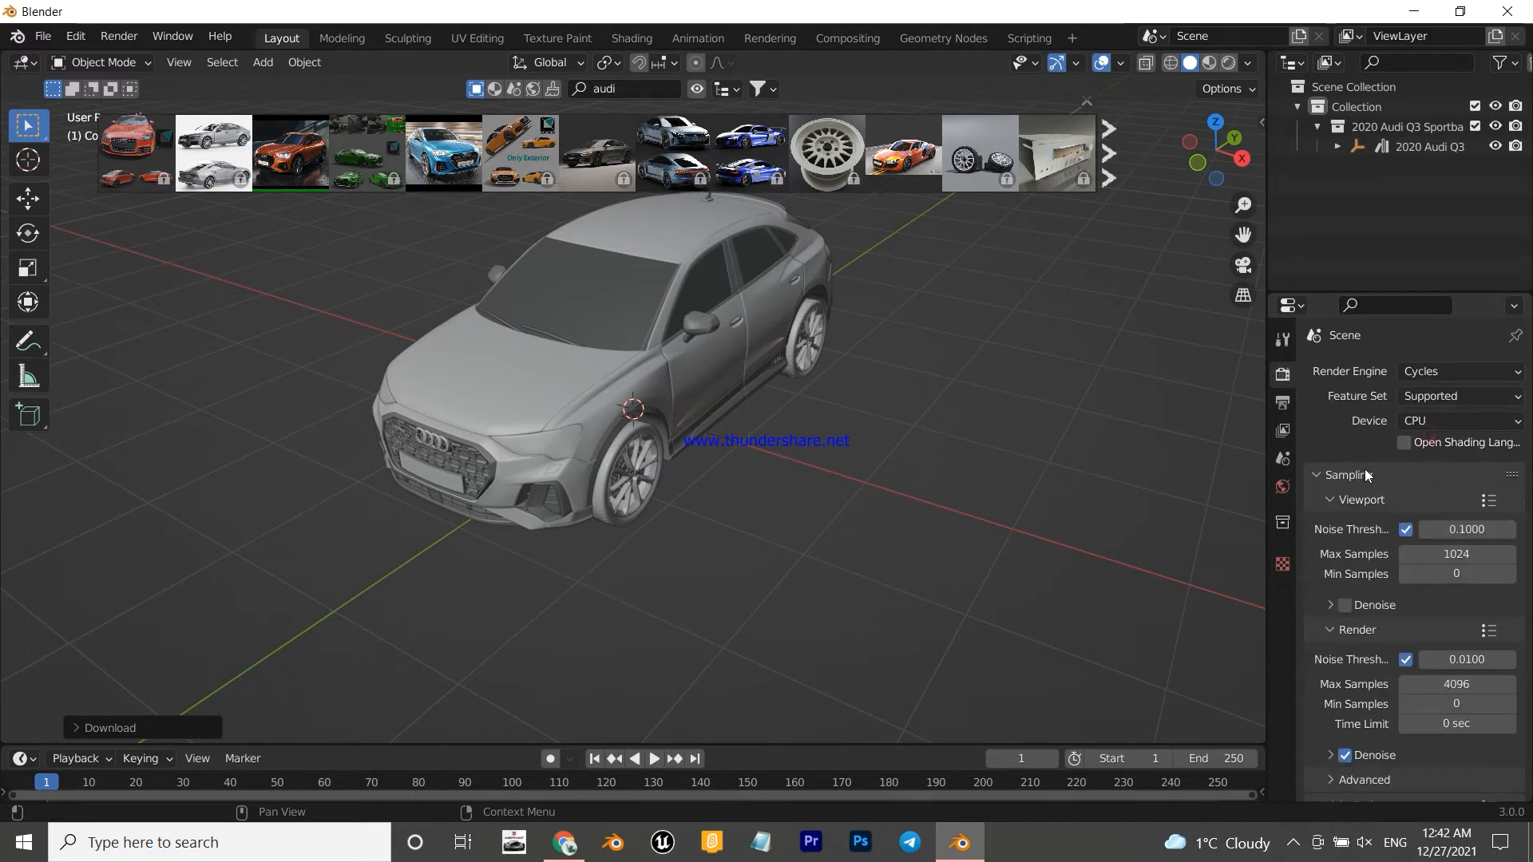
pyautogui.click(1445, 415)
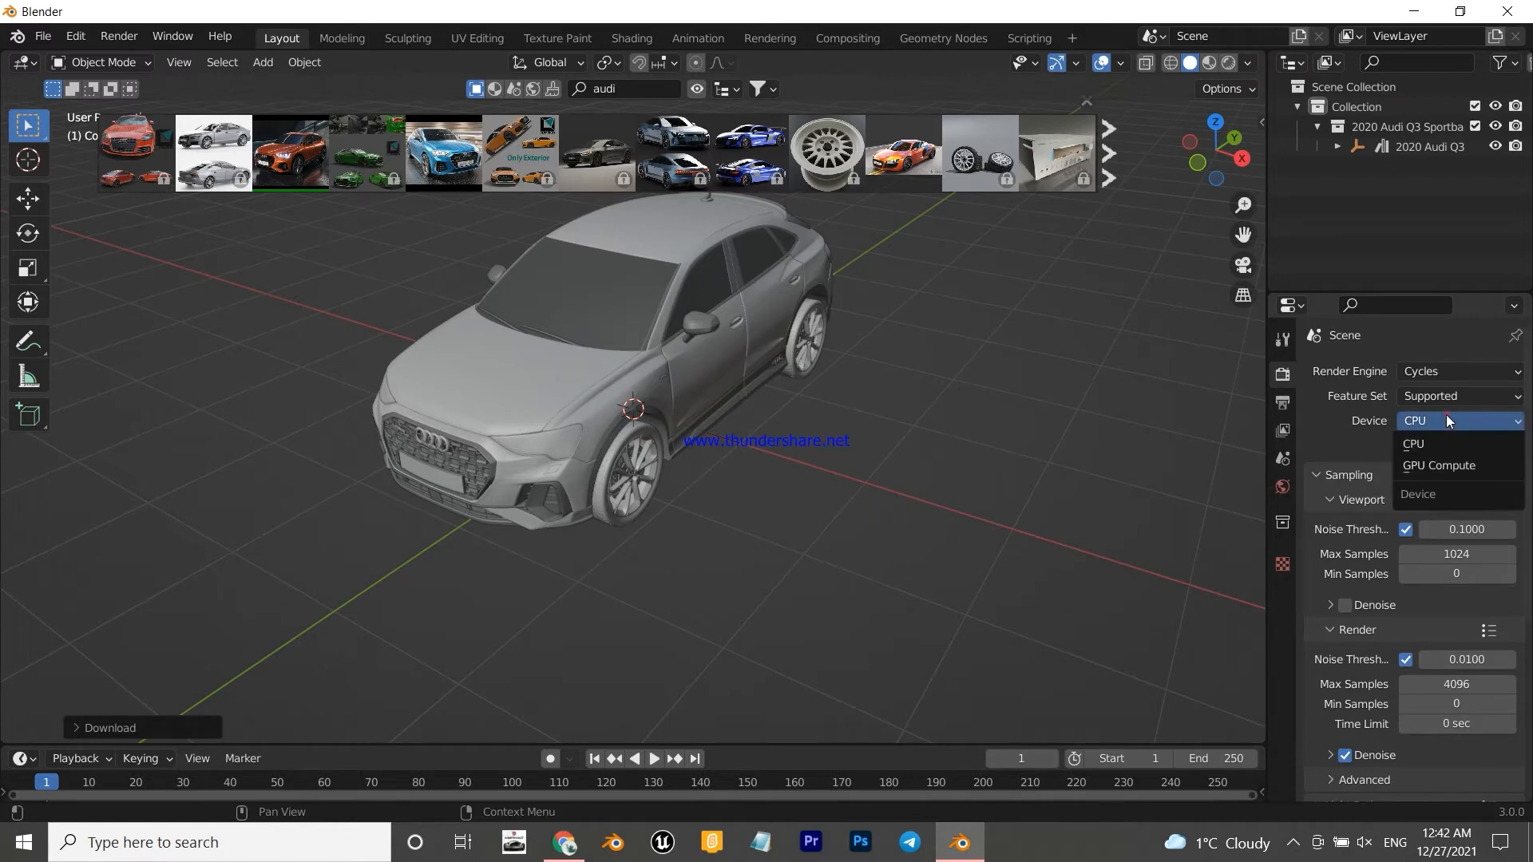
pyautogui.click(1435, 471)
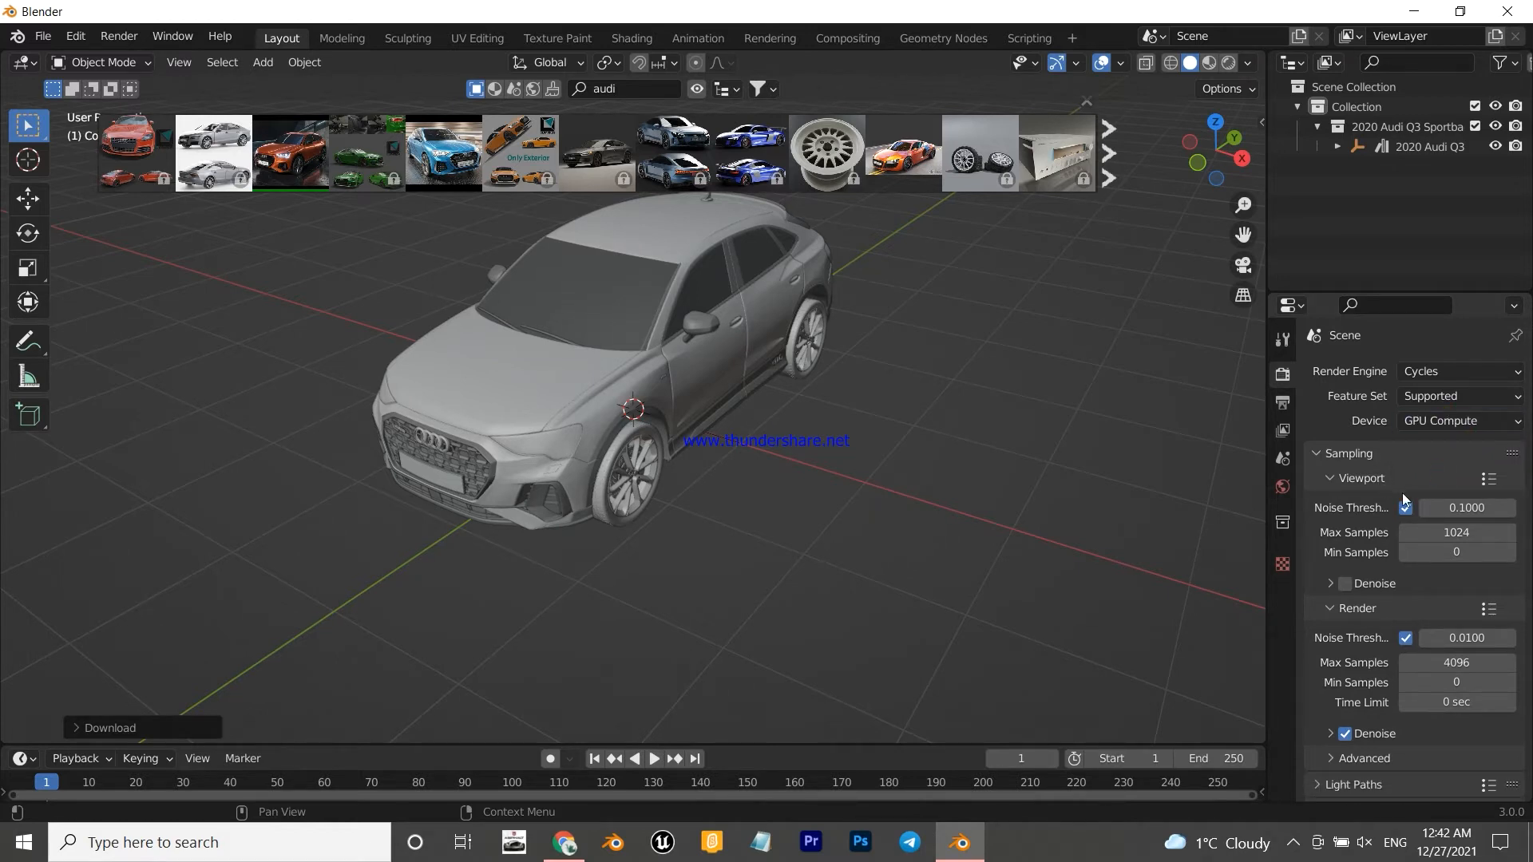
# - Set the viewport sampling's maximum samples to 32
pyautogui.click(1428, 532)
pyautogui.write('32')
pyautogui.press('Return')
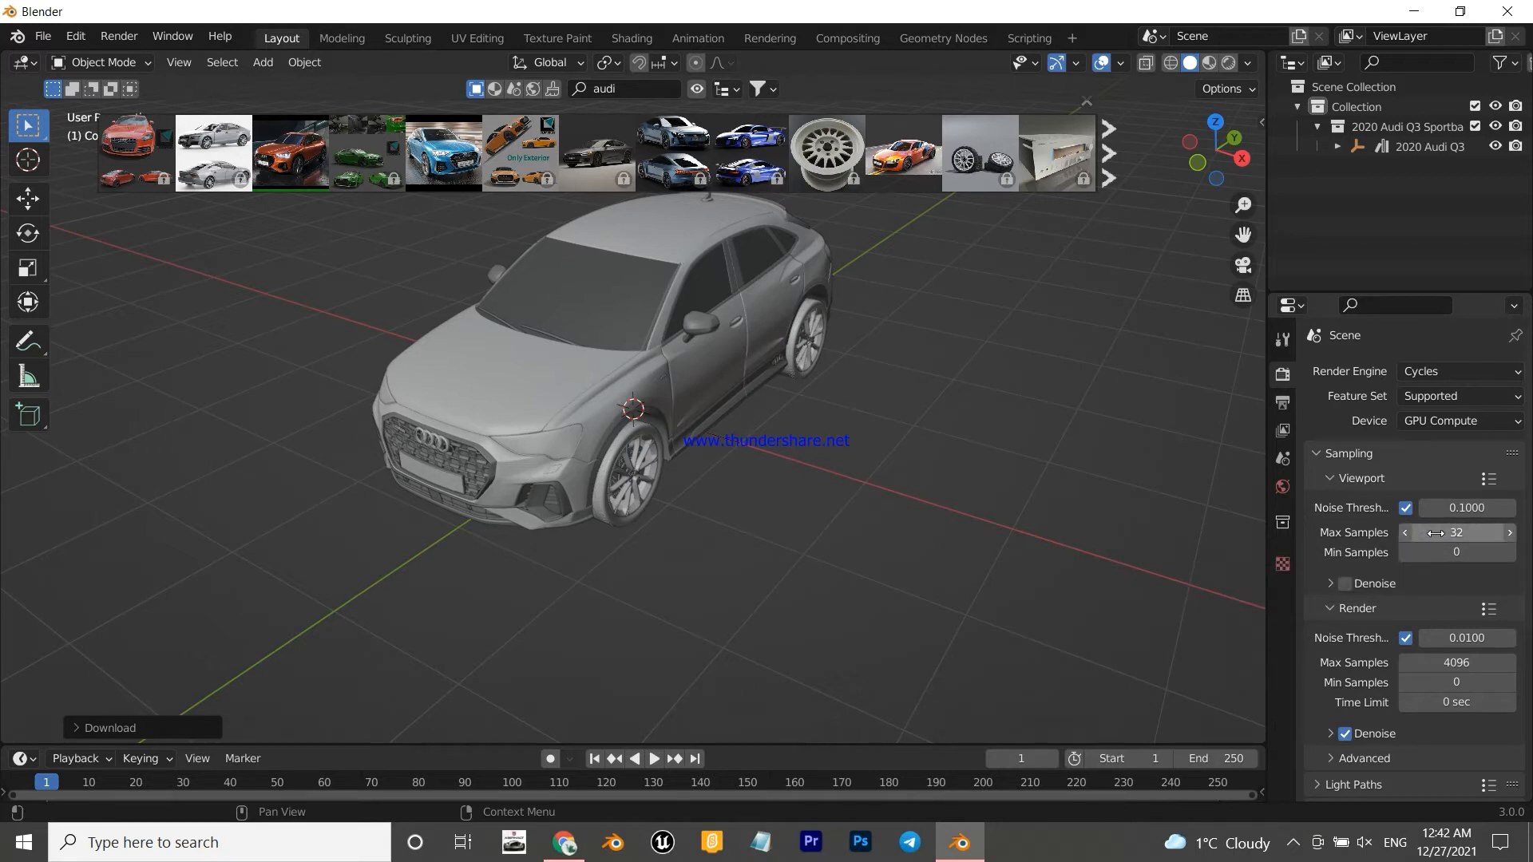
# - Enable viewport denoising with the OptiX denoiser and Albedo and Normal passes
pyautogui.click(1374, 585)
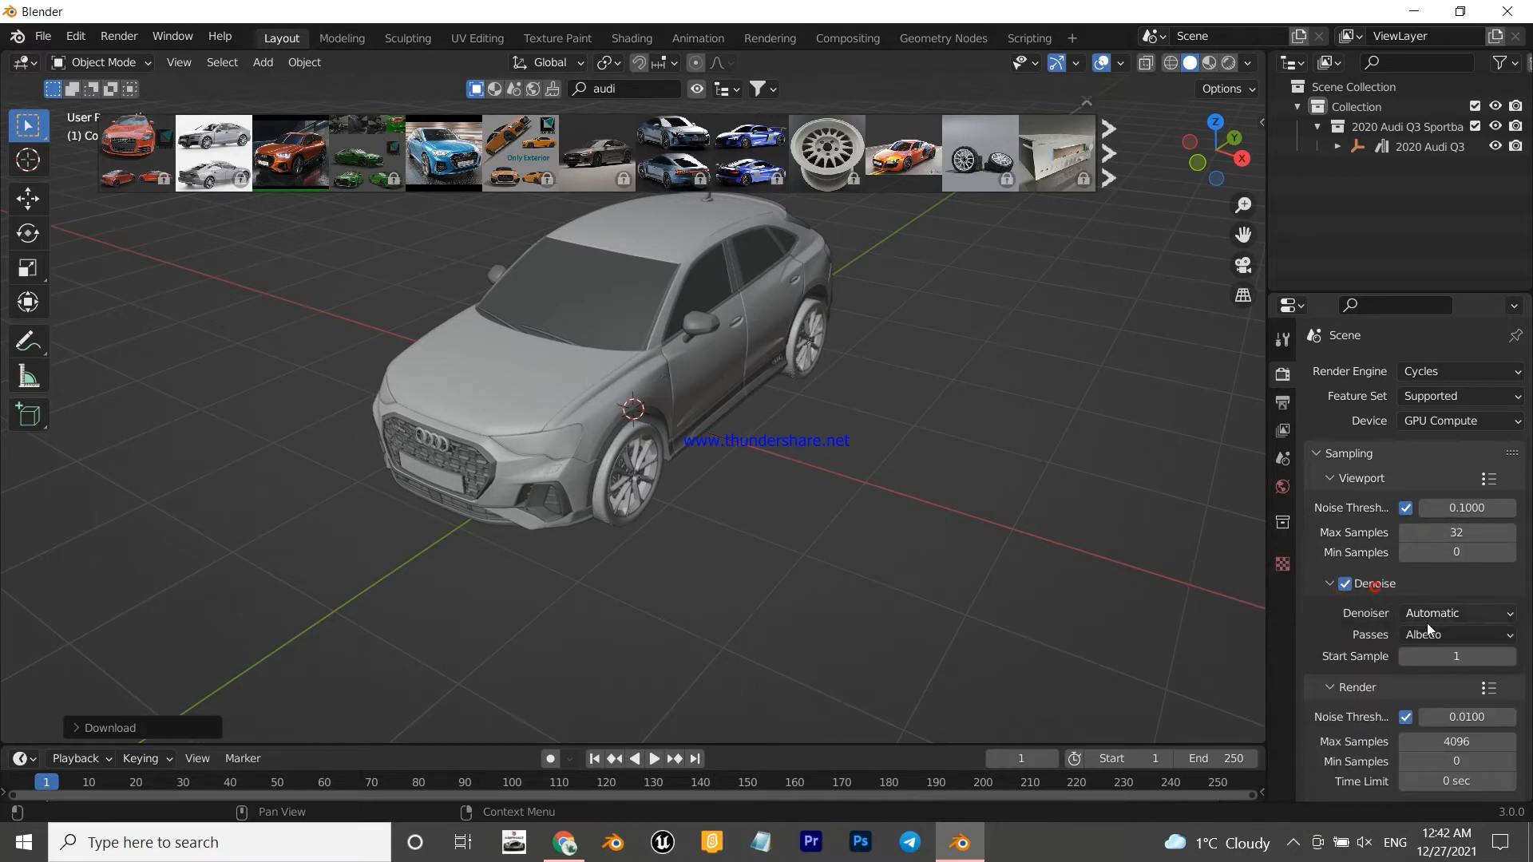
pyautogui.click(1434, 616)
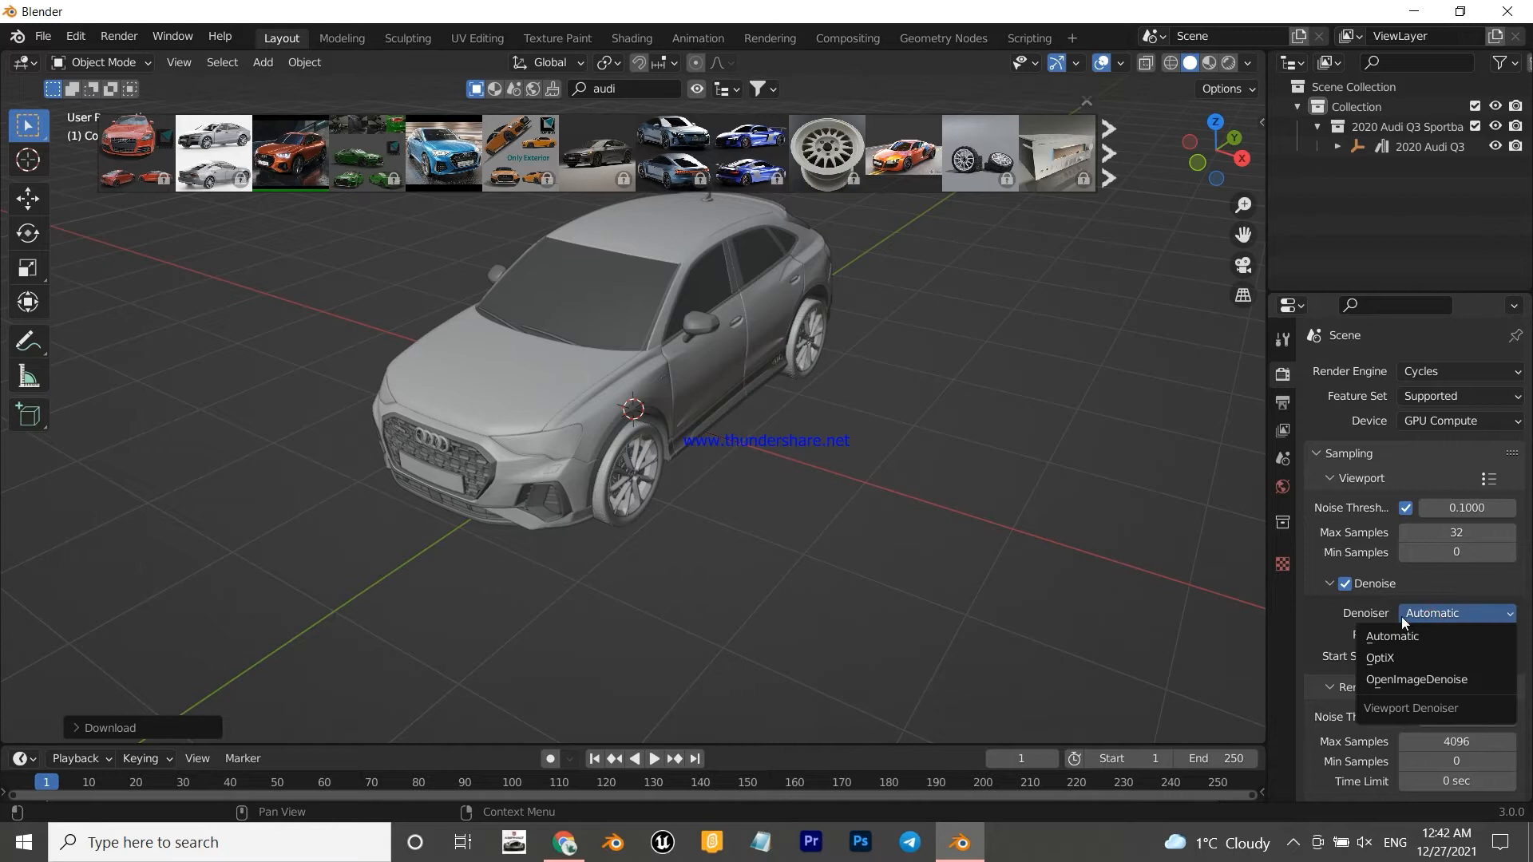
pyautogui.click(1407, 632)
pyautogui.click(1425, 613)
pyautogui.click(1406, 652)
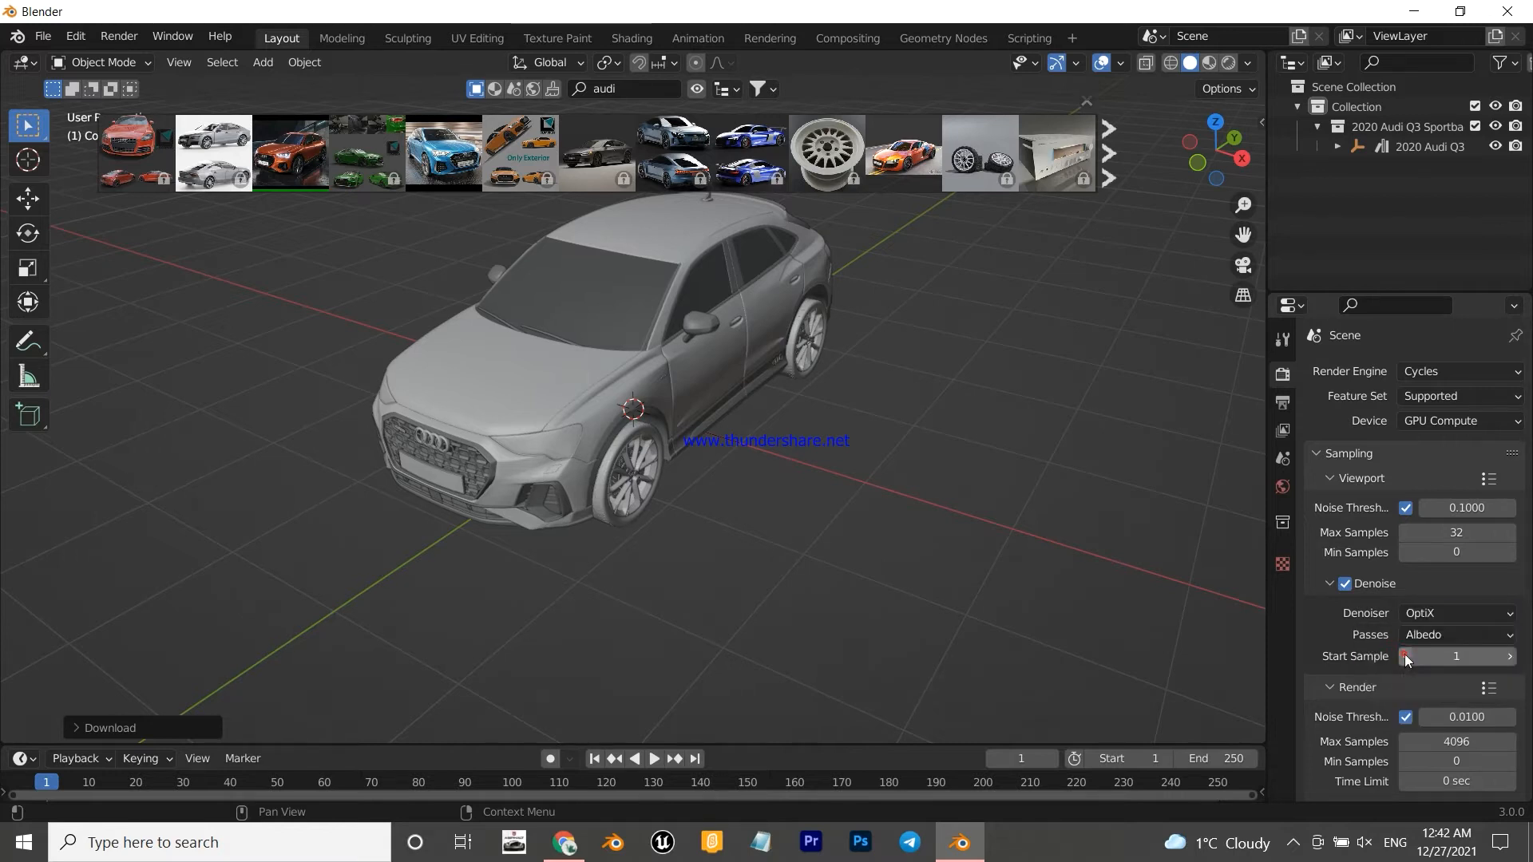
pyautogui.click(1449, 633)
pyautogui.click(1357, 698)
# - Set the final render's maximum samples to 128 and its denoiser to OptiX
pyautogui.scroll(-6, 1325, 670)
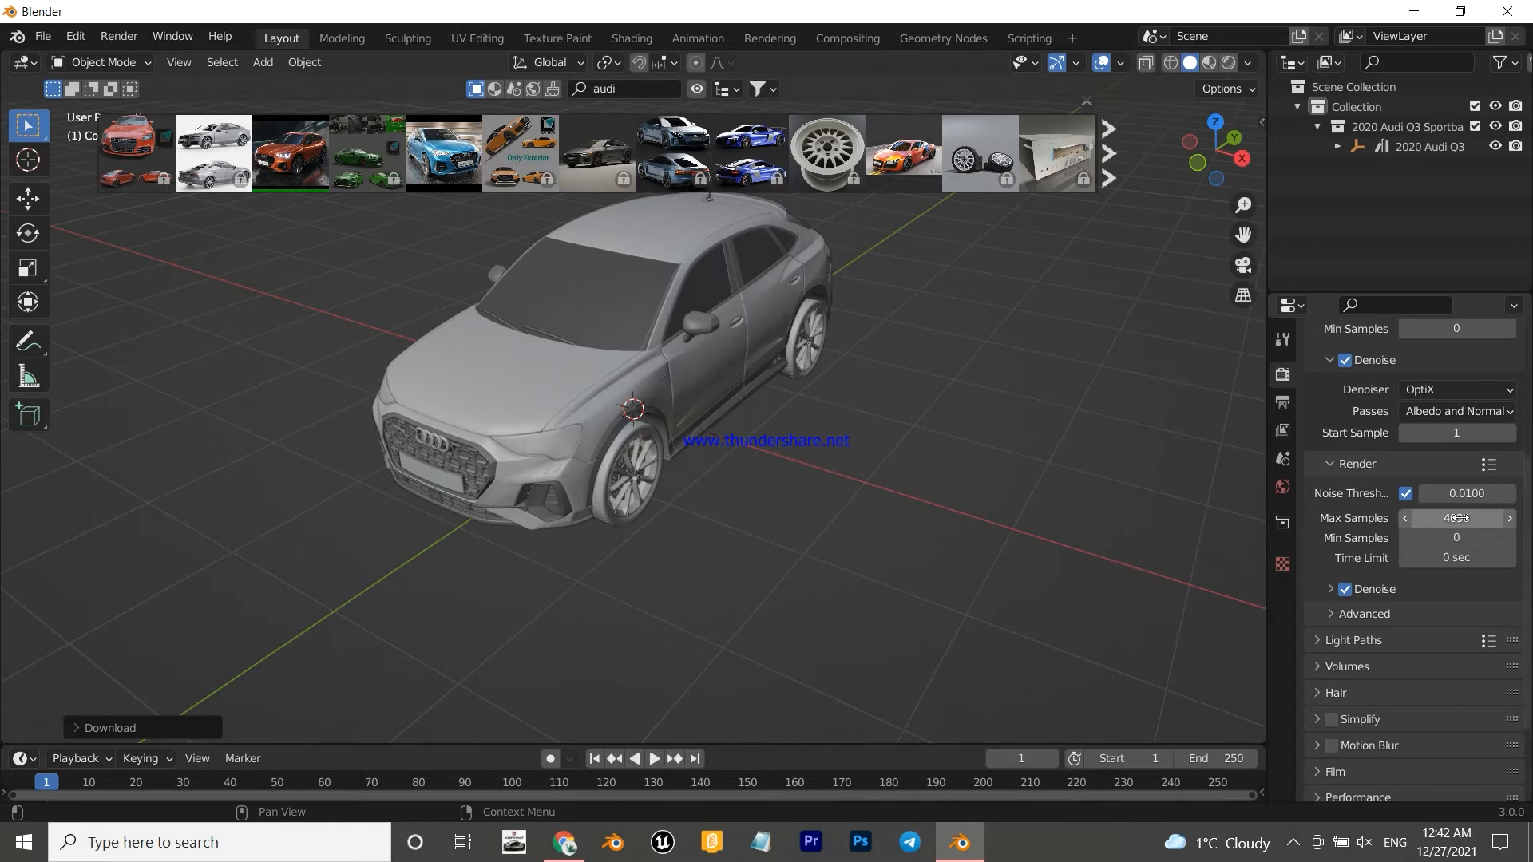
pyautogui.click(1457, 517)
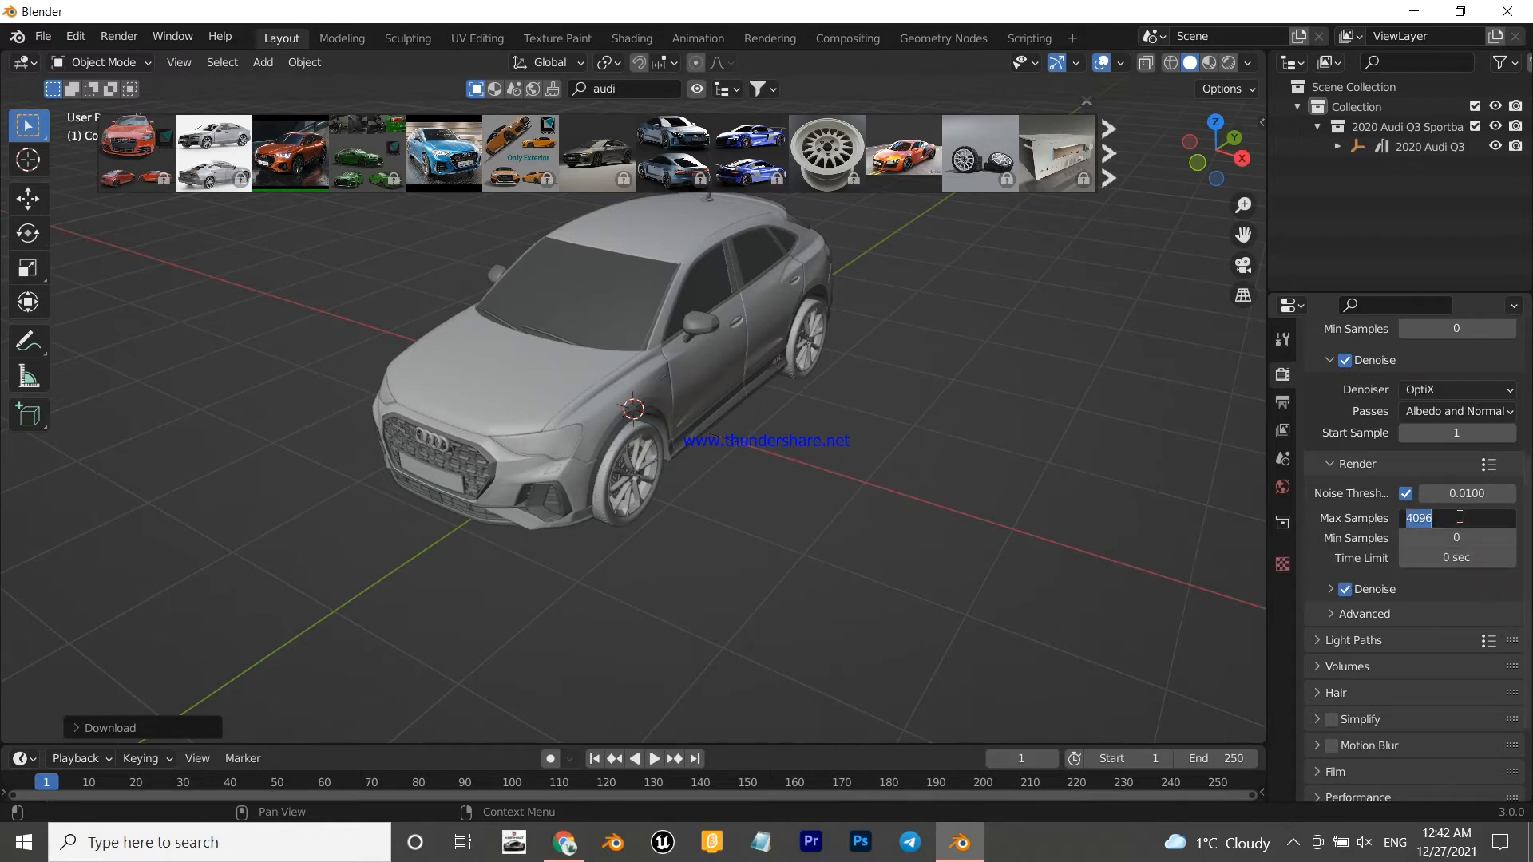
pyautogui.write('128')
pyautogui.press('Return')
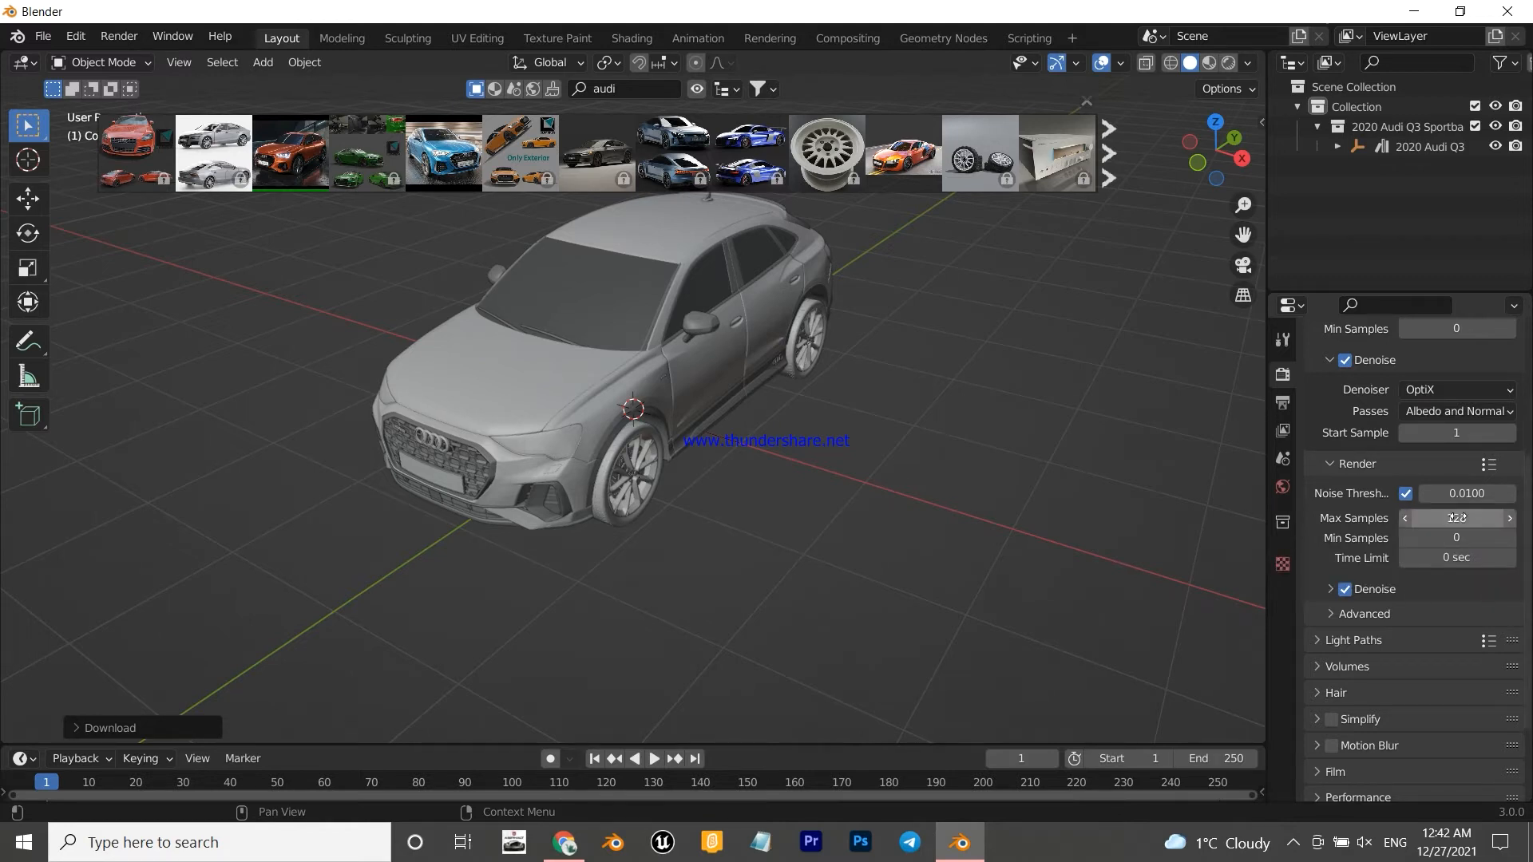
pyautogui.click(1339, 593)
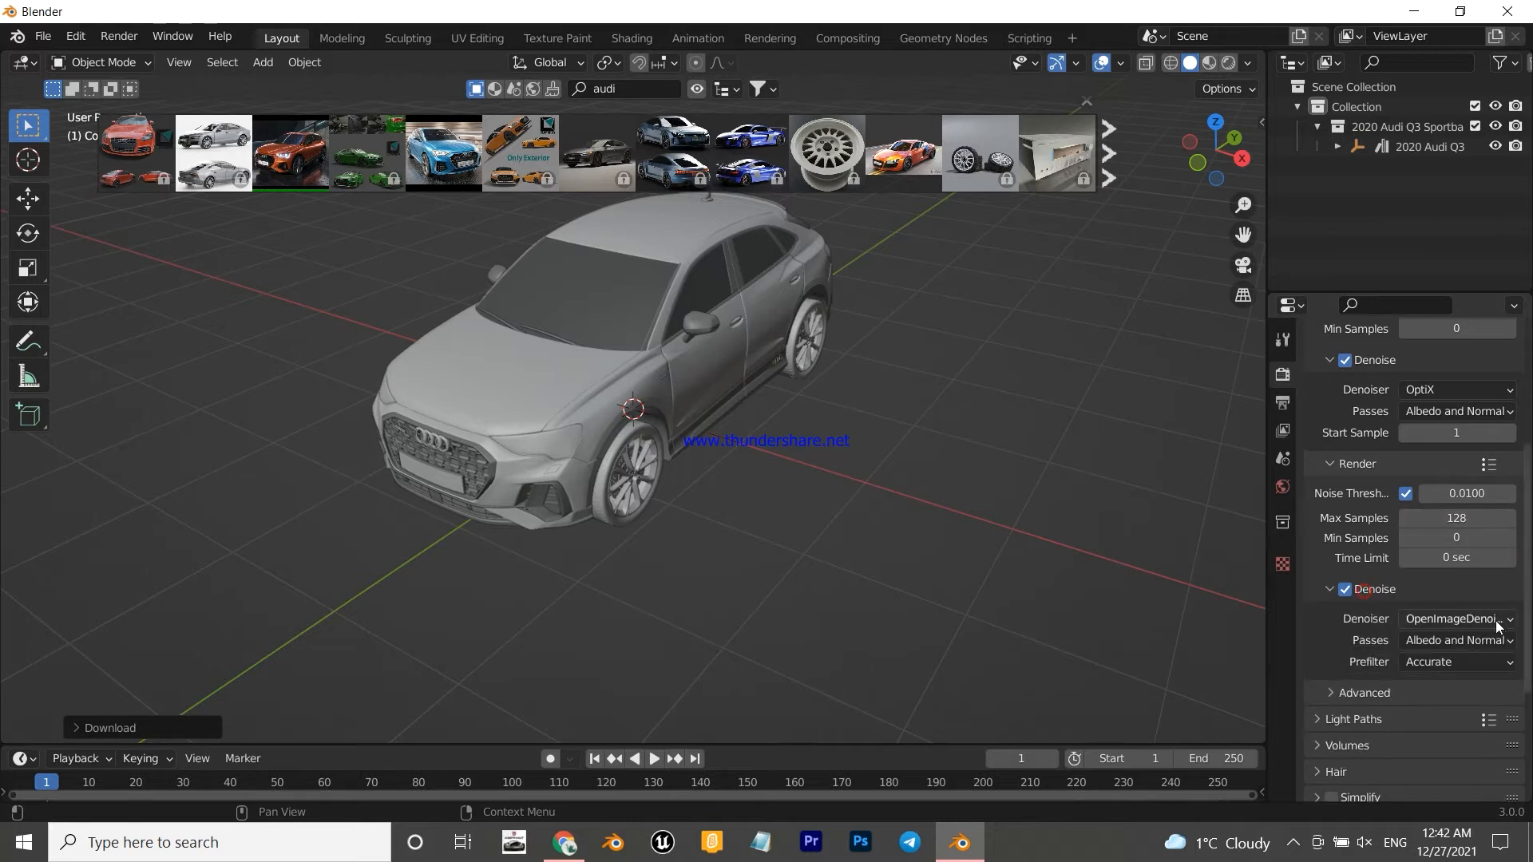
pyautogui.click(1467, 619)
pyautogui.click(1412, 642)
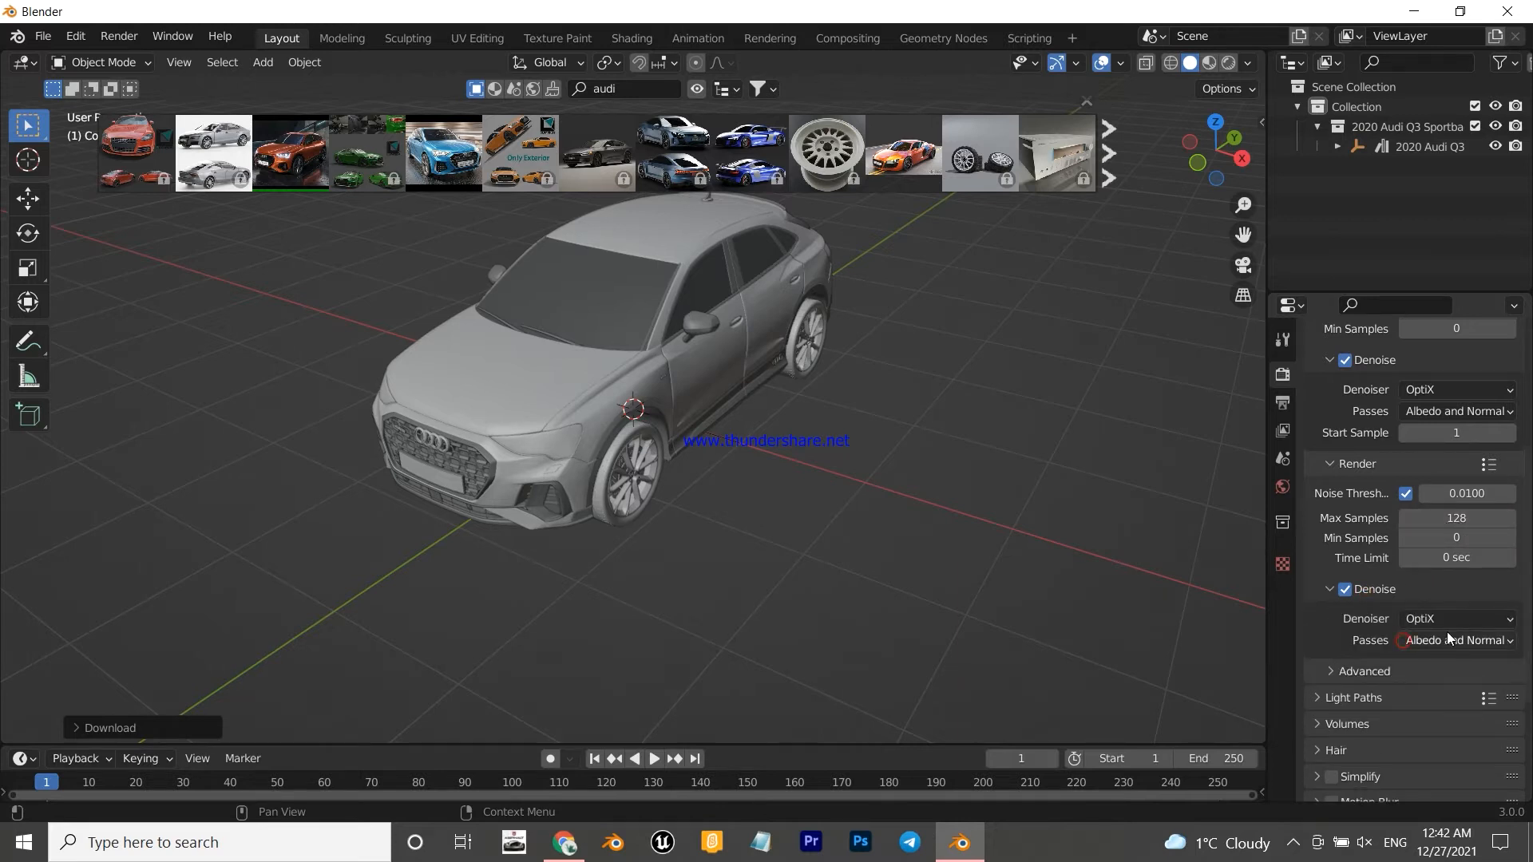
# - Enable the Denoising Data pass for the view layer
pyautogui.scroll(-5, 1385, 682)
pyautogui.scroll(-1, 1369, 698)
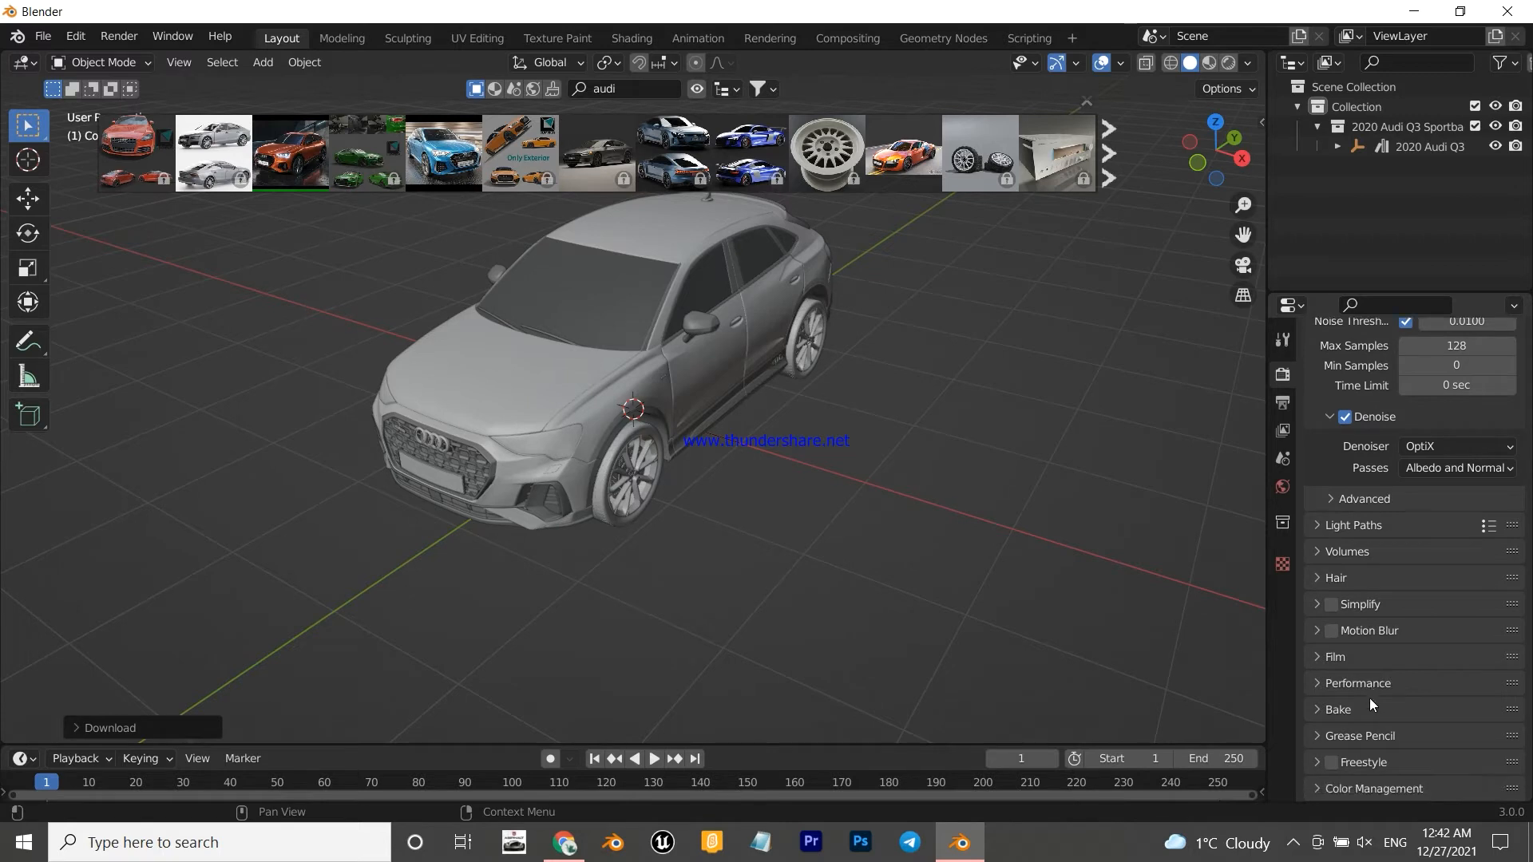
pyautogui.click(1282, 431)
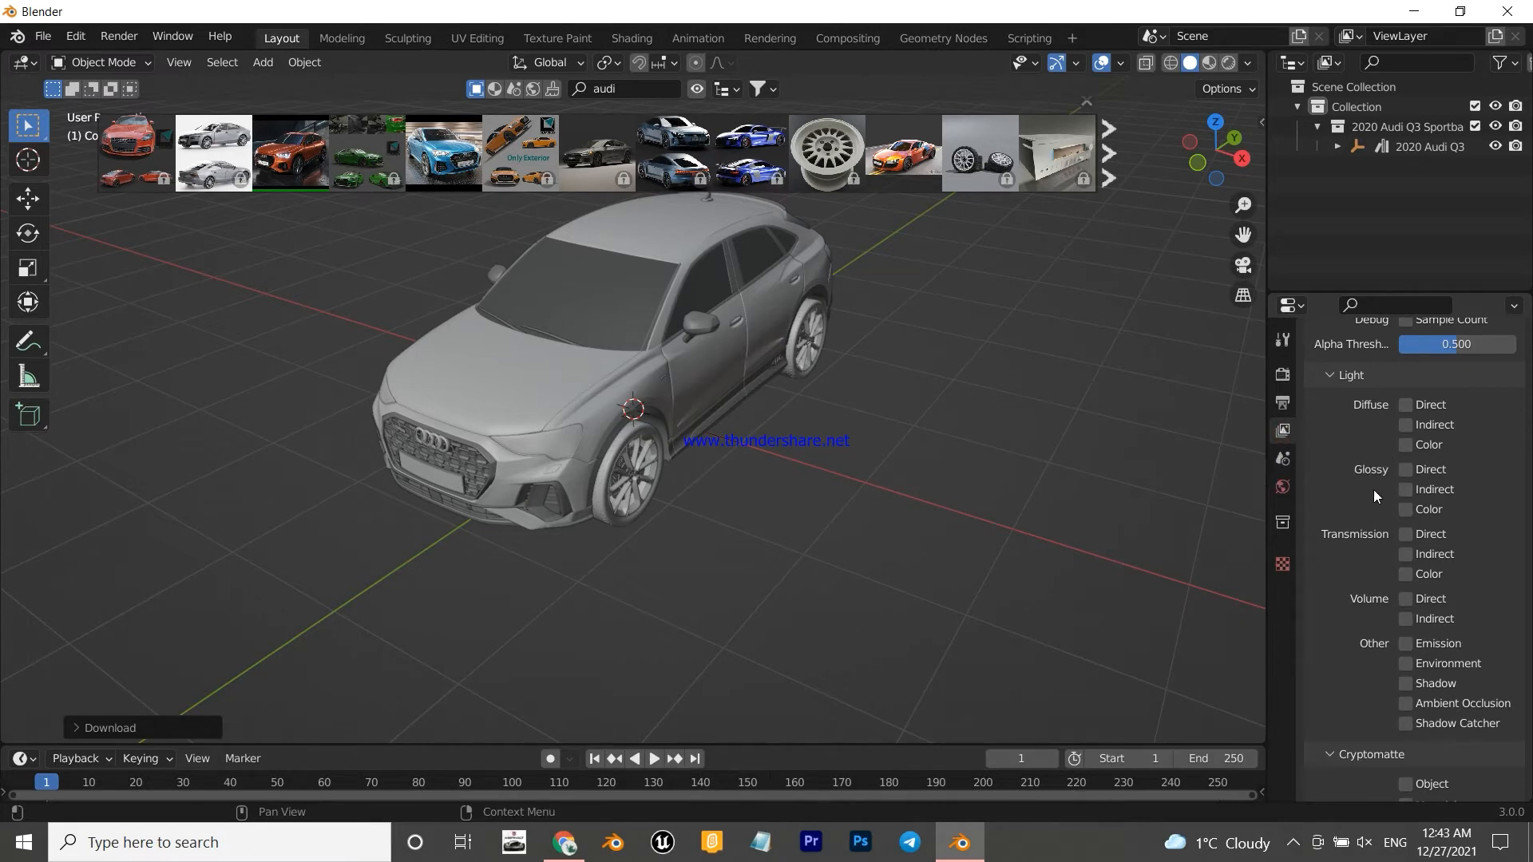
pyautogui.scroll(5, 1393, 499)
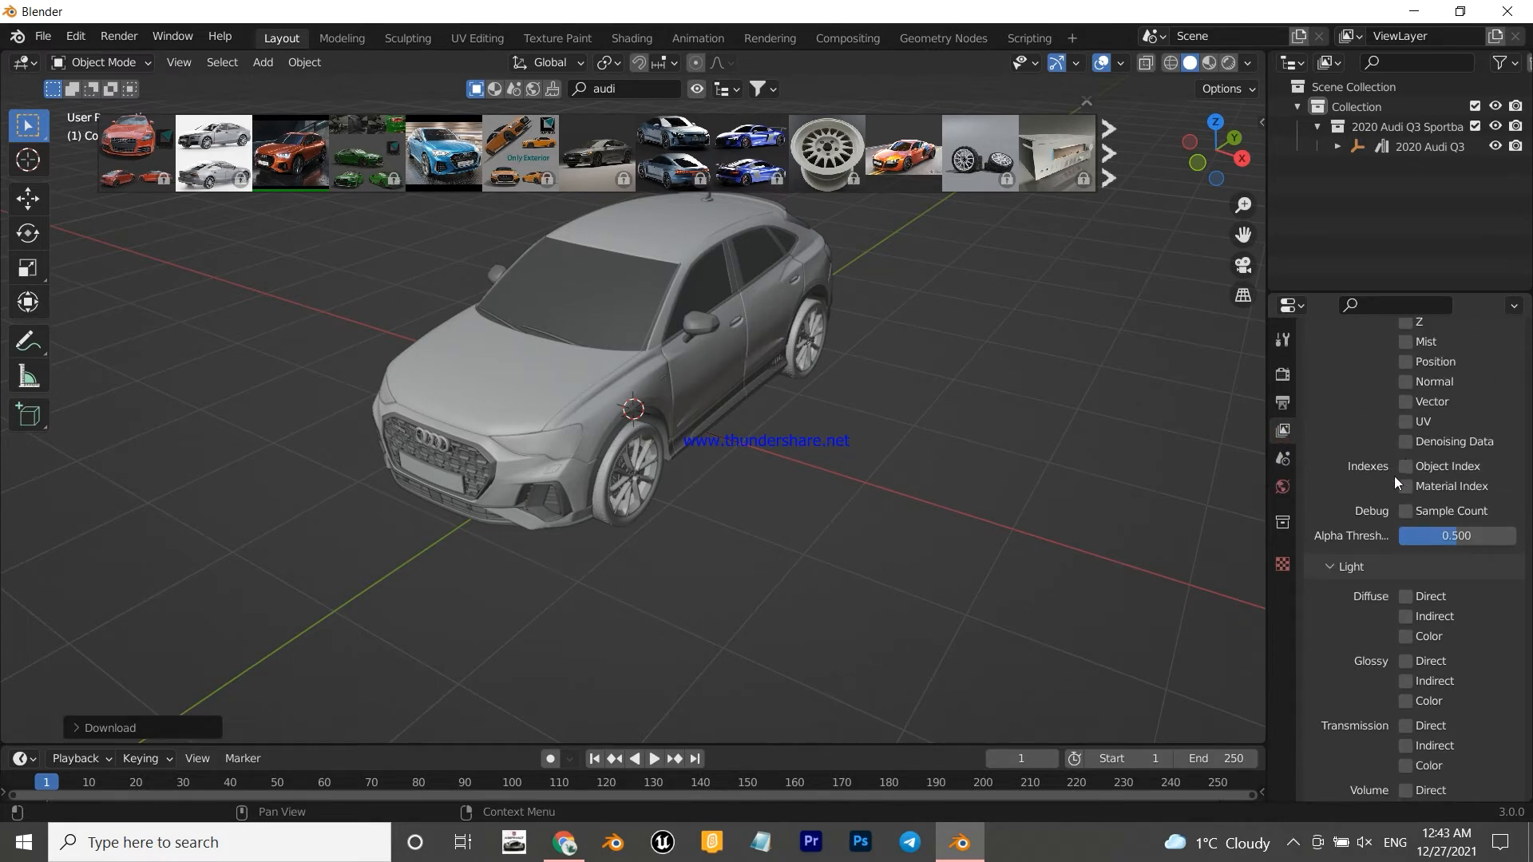
pyautogui.scroll(5, 1394, 476)
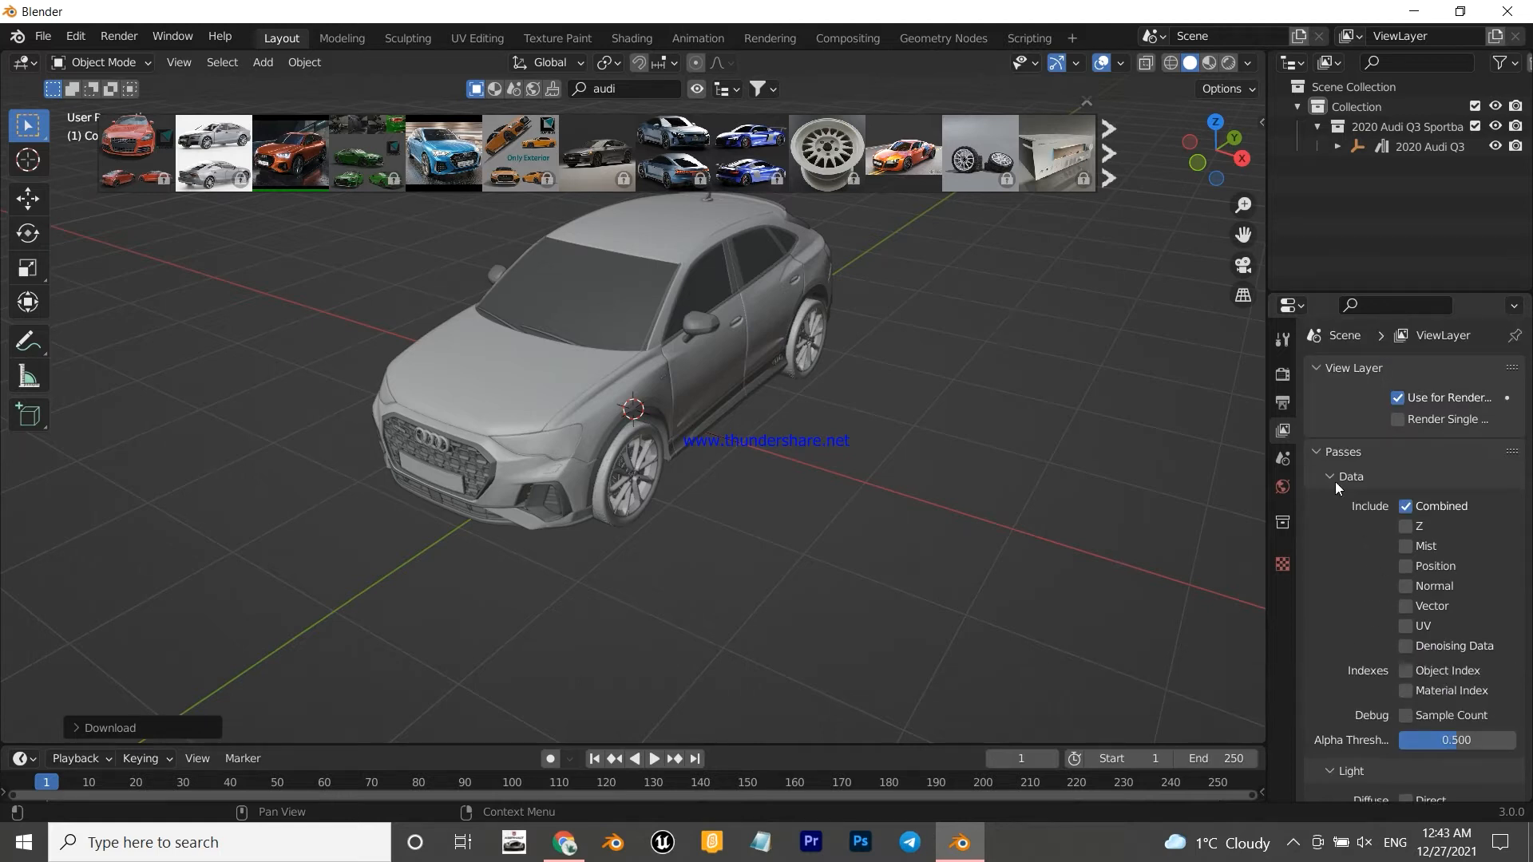
pyautogui.click(1412, 649)
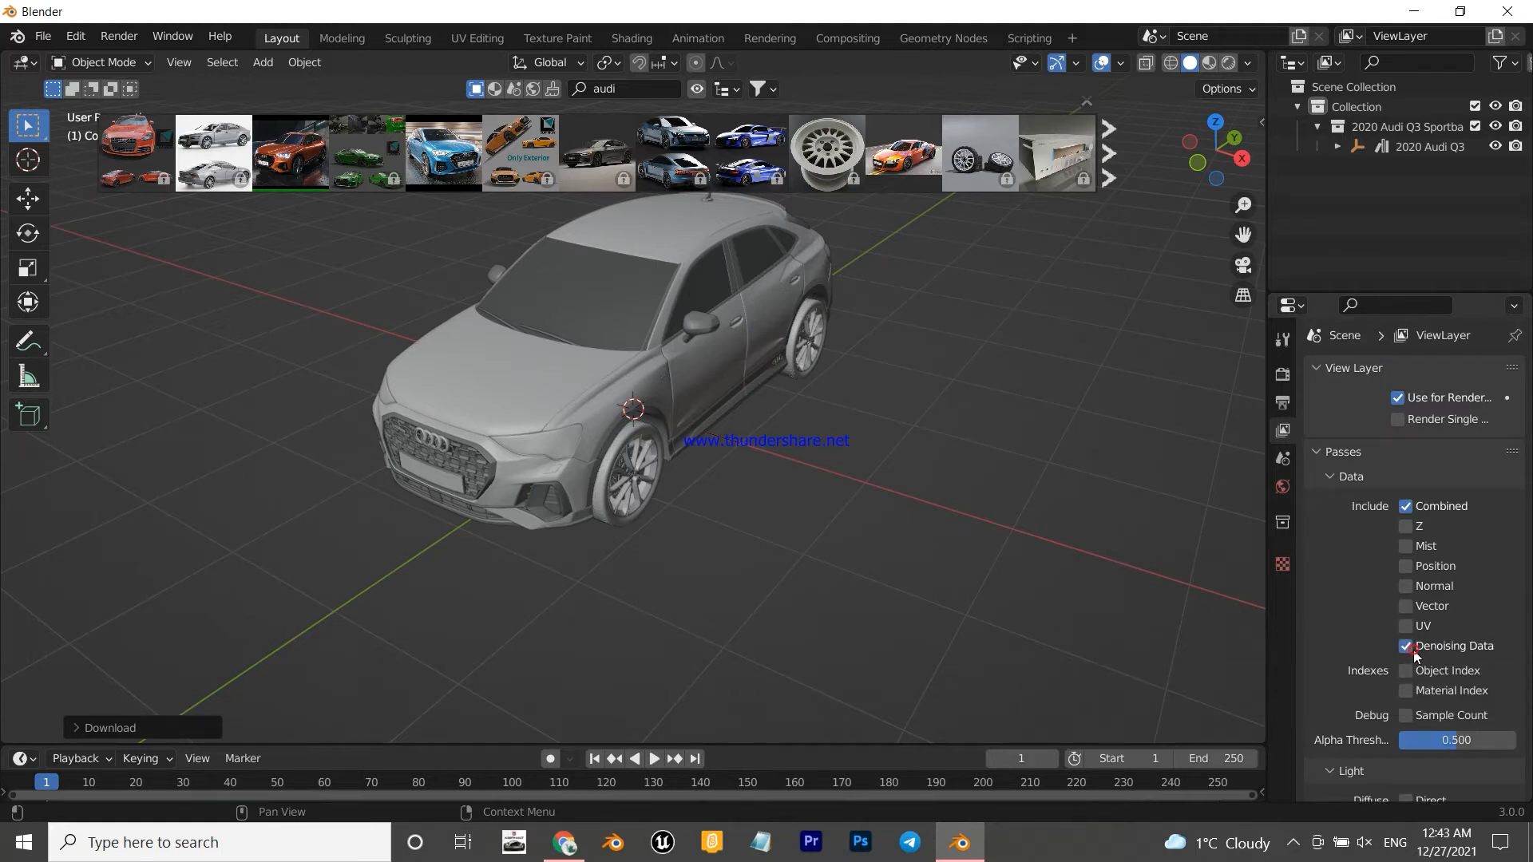
# - Turn on compositing nodes in the Compositing workspace and move the Render Layers node farther from the Composite node
pyautogui.click(849, 38)
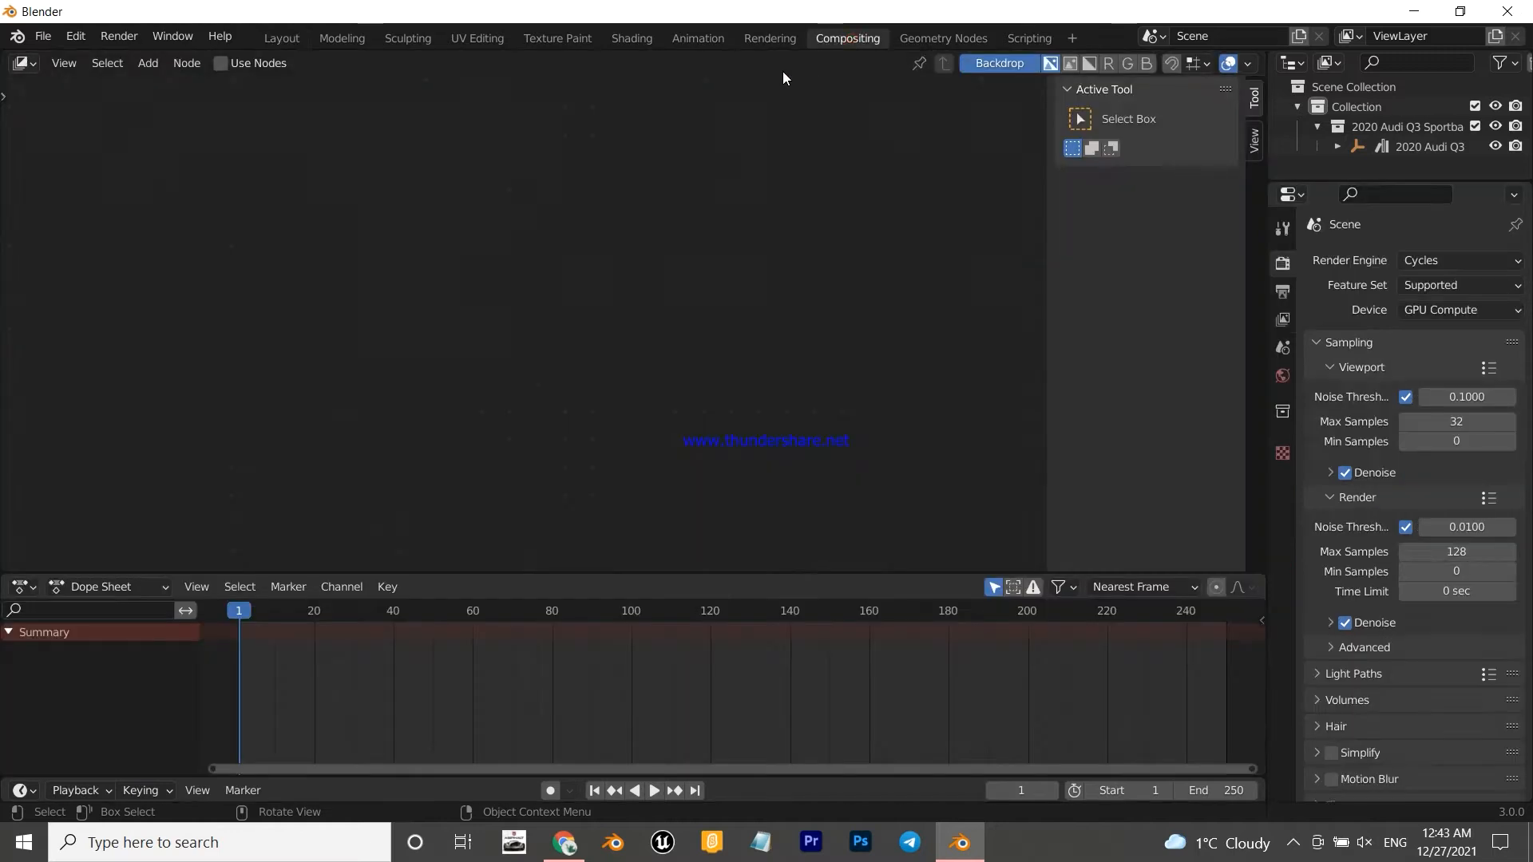
pyautogui.click(221, 64)
pyautogui.moveTo(496, 166); pyautogui.dragTo(205, 170)
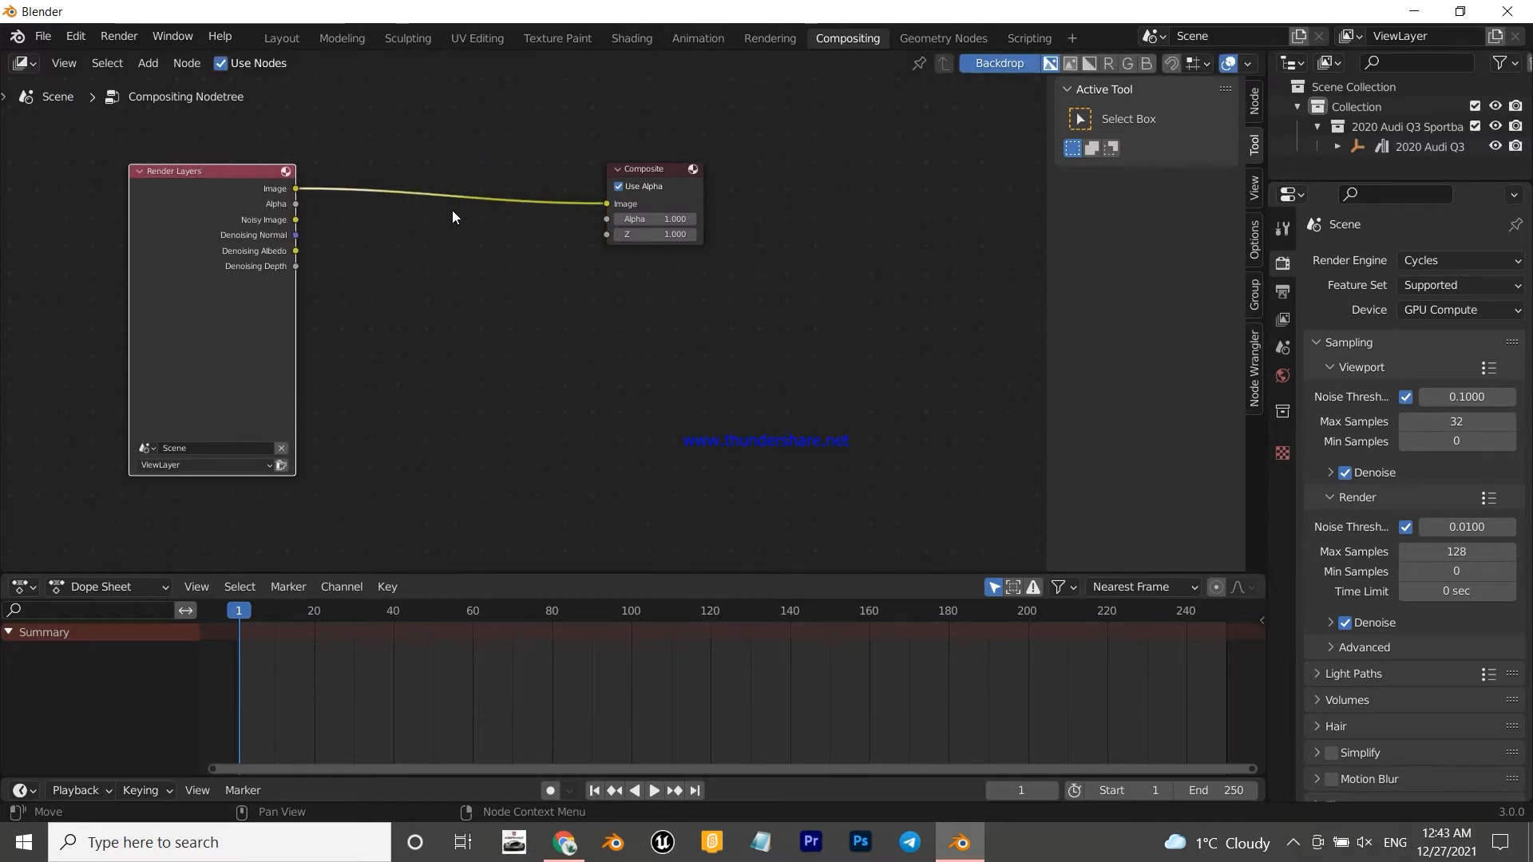
# - Insert a Denoise node between Render Layers and Composite, and connect Denoising Normal and Denoising Albedo to its Normal and Albedo inputs
pyautogui.hotkey('shift', 'a')
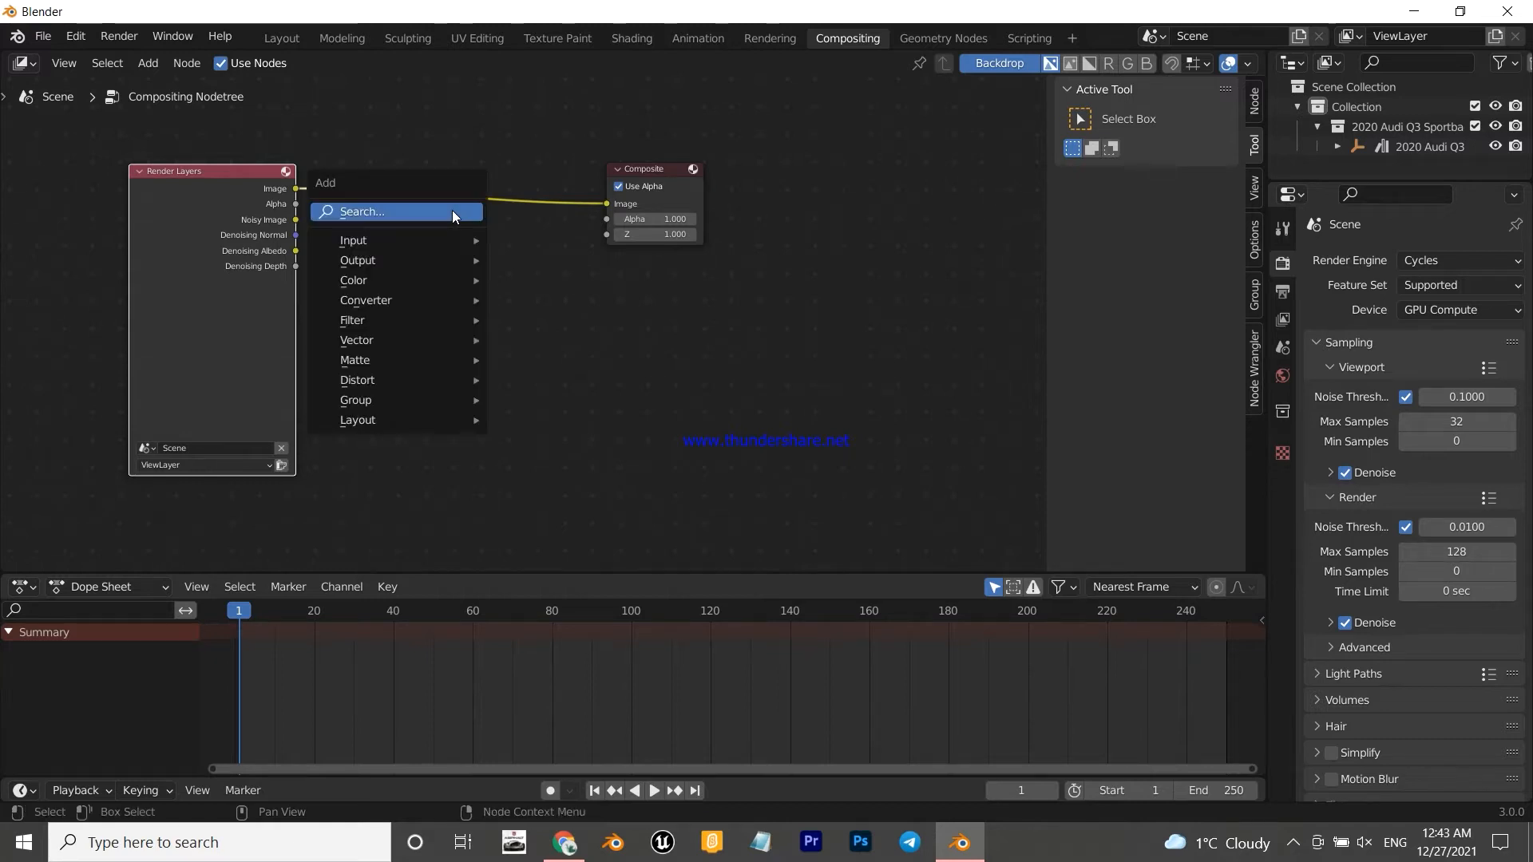
pyautogui.click(452, 212)
pyautogui.write('den')
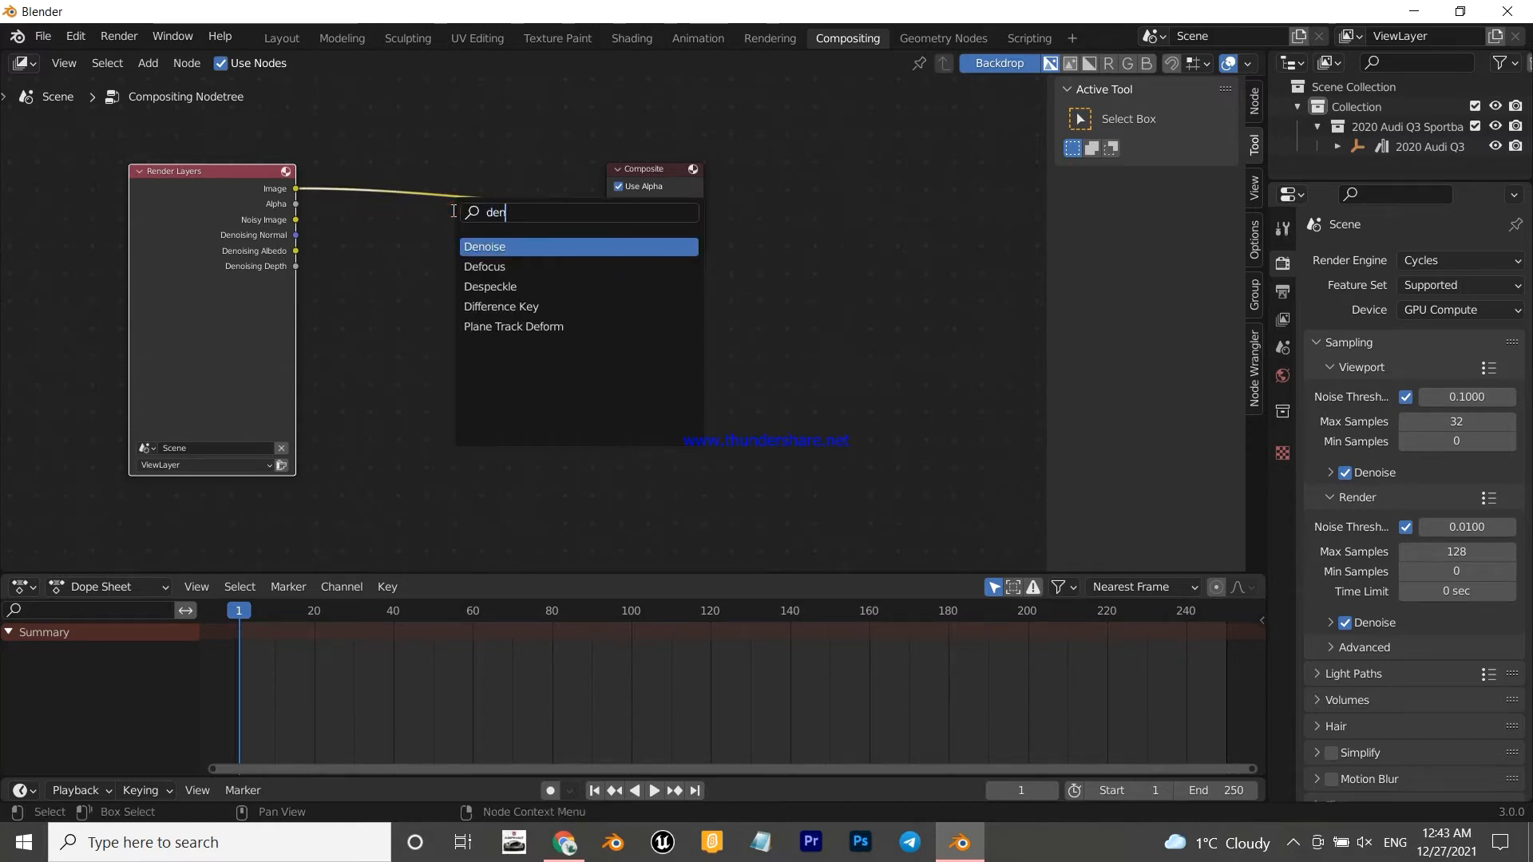
pyautogui.click(487, 250)
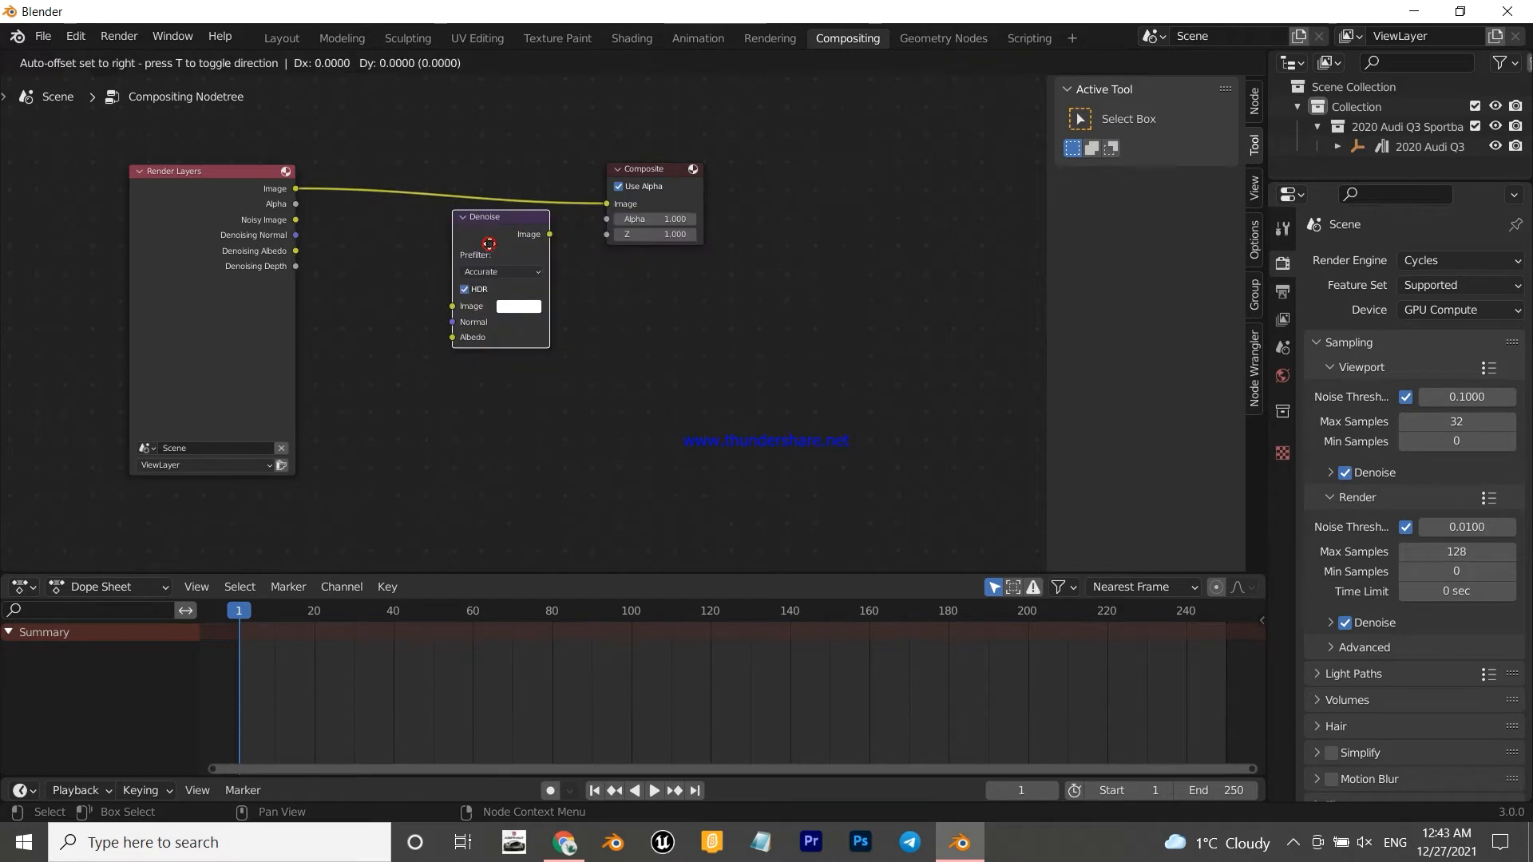
pyautogui.click(448, 214)
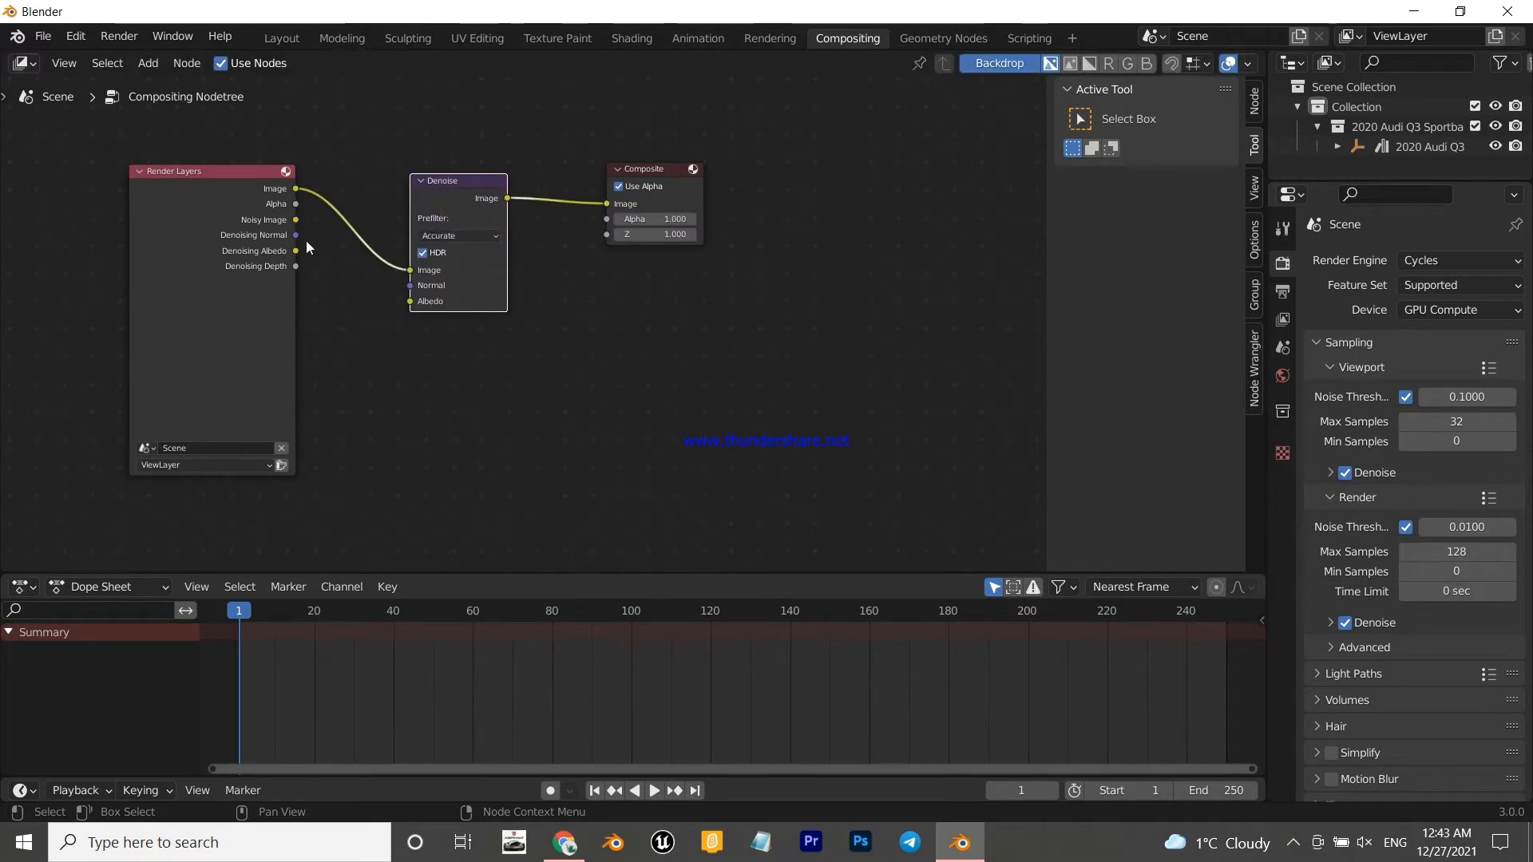
pyautogui.moveTo(296, 235); pyautogui.dragTo(410, 285)
pyautogui.moveTo(295, 250); pyautogui.dragTo(409, 302)
# - Return to the Layout workspace and preview the car in rendered shading before going back to solid shading
pyautogui.click(282, 40)
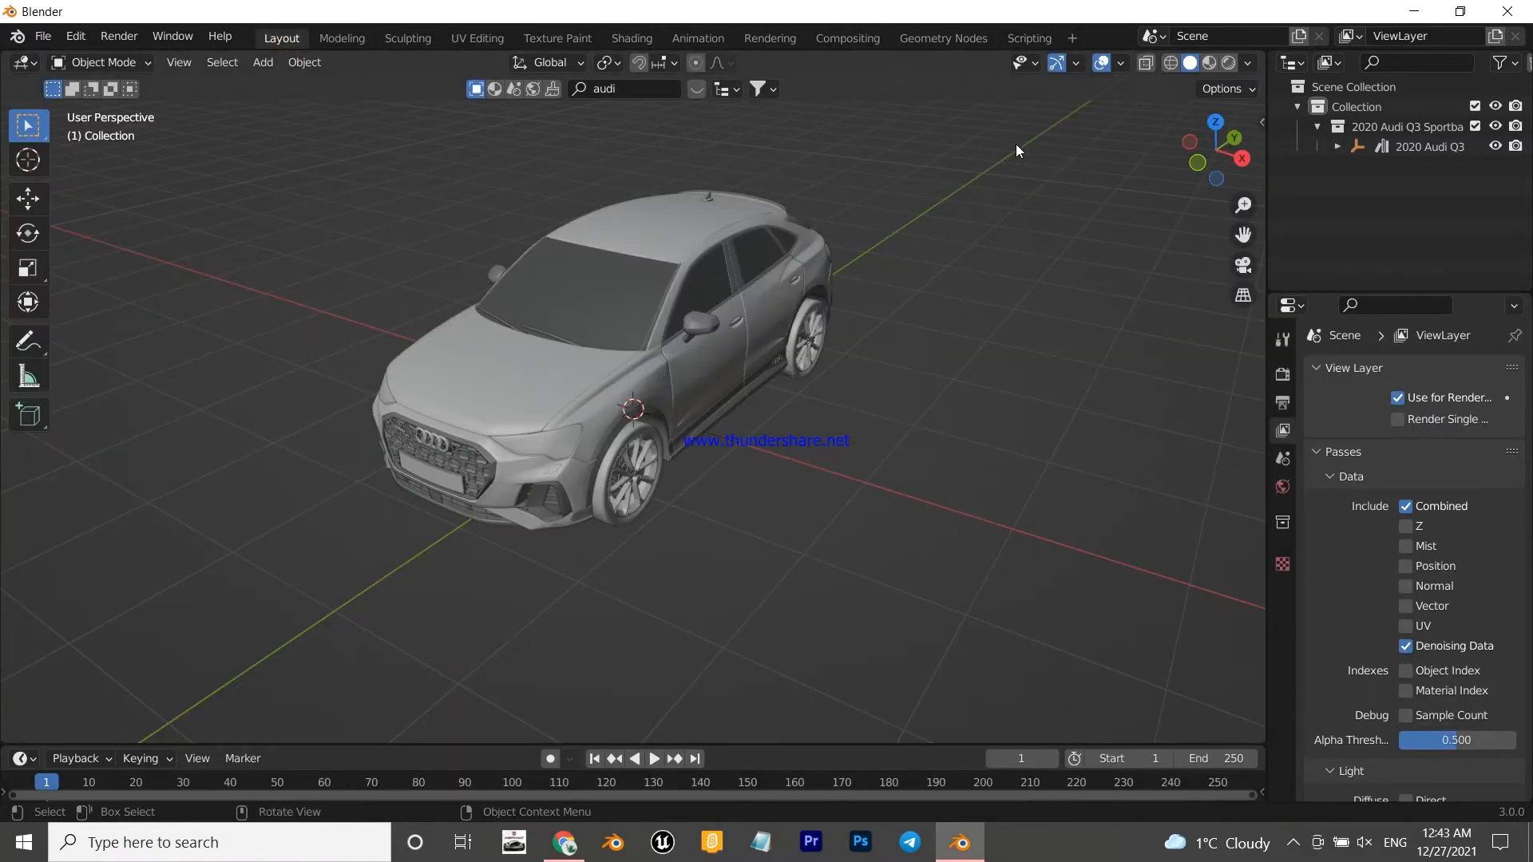
pyautogui.moveTo(1215, 152)
pyautogui.mouseDown()
pyautogui.moveTo(1193, 156)
pyautogui.moveTo(1219, 188)
pyautogui.moveTo(1174, 156)
pyautogui.mouseUp()
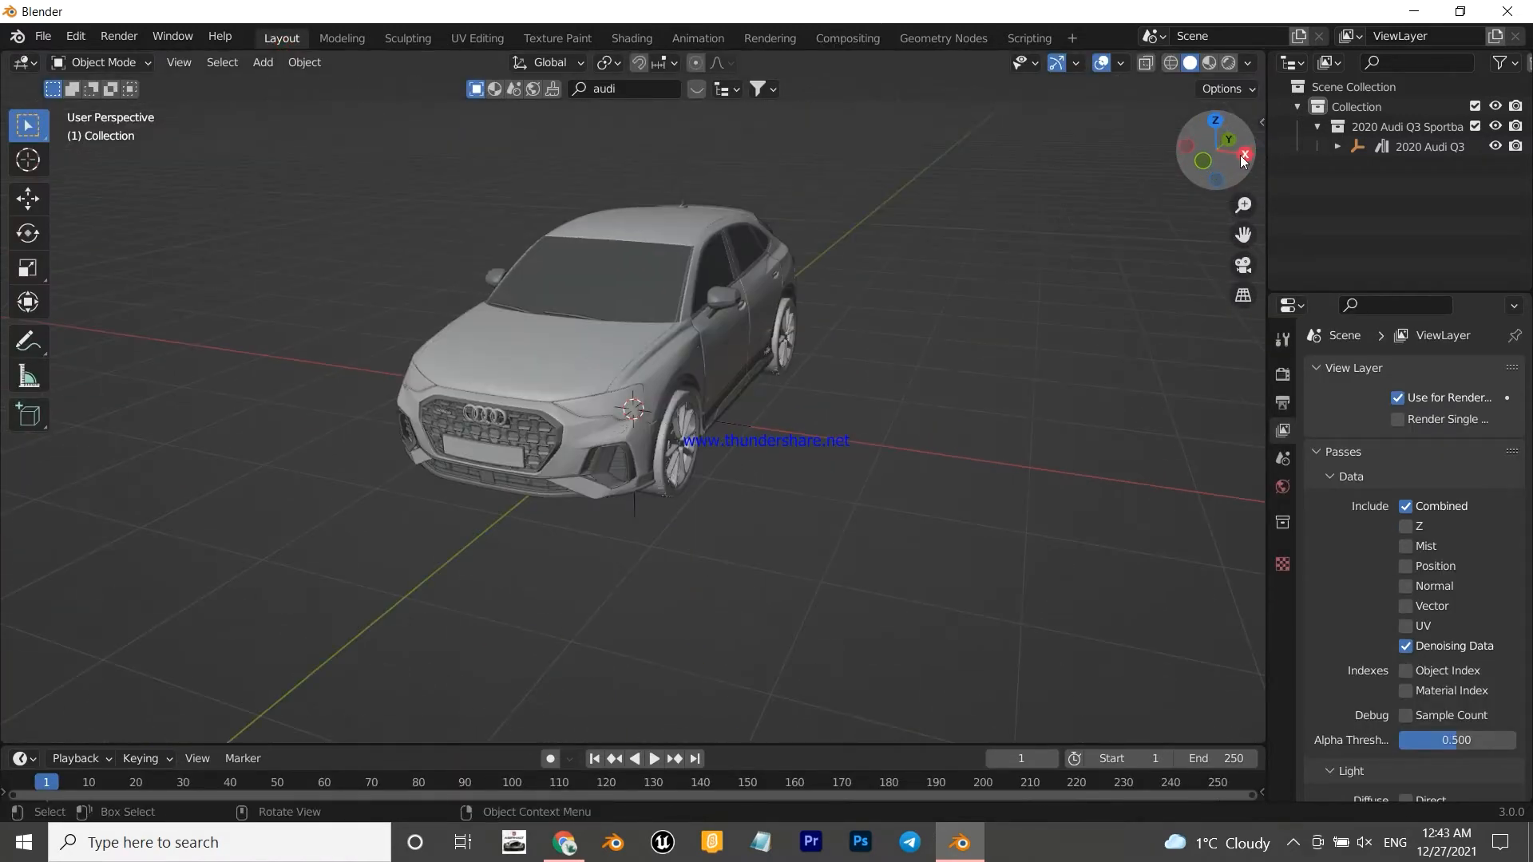
pyautogui.click(1228, 62)
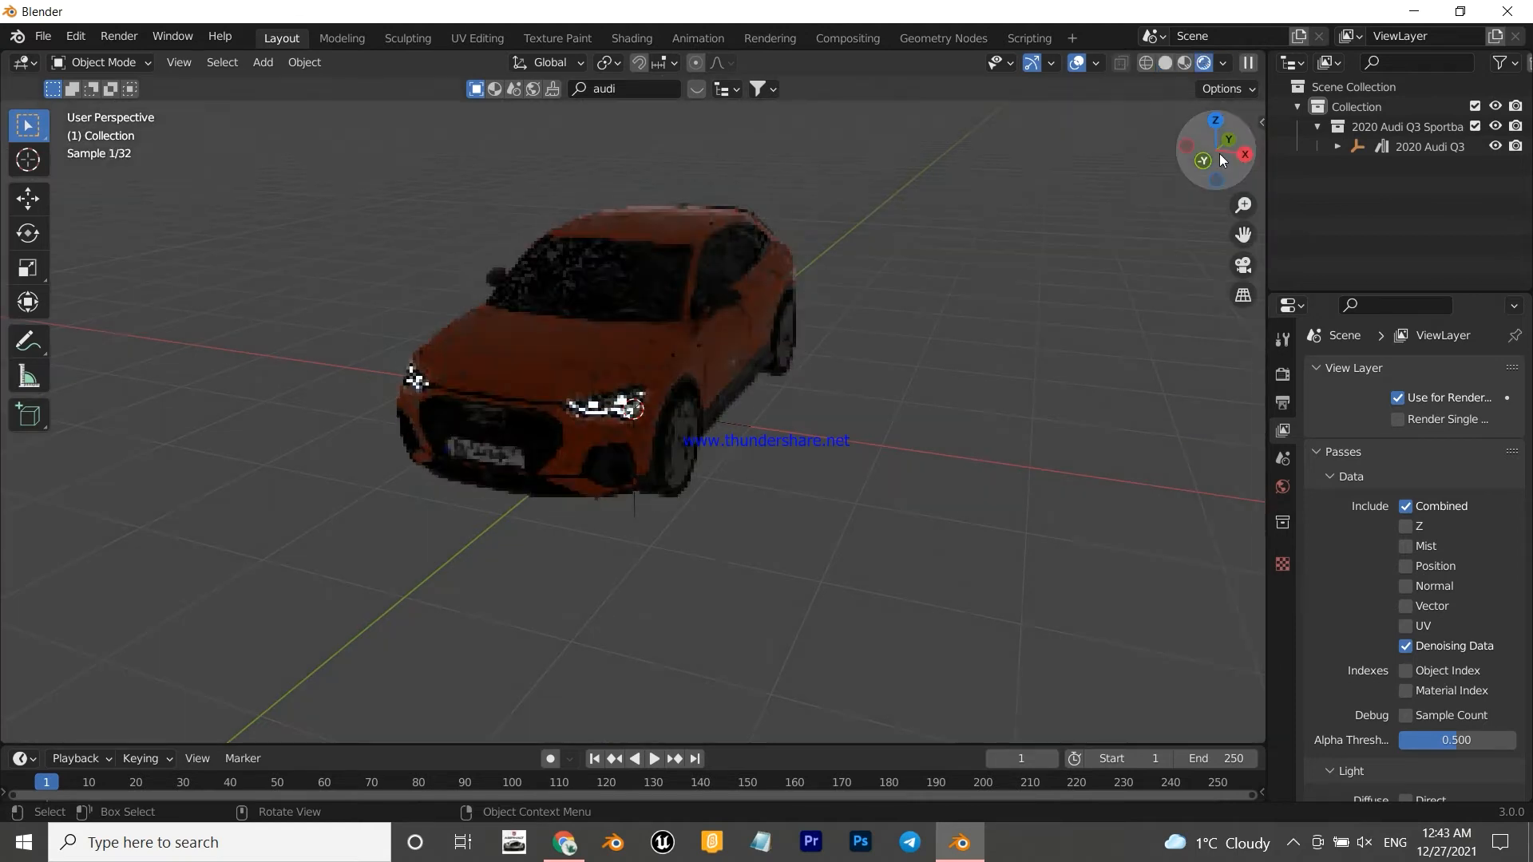
pyautogui.moveTo(1218, 153); pyautogui.dragTo(1235, 159)
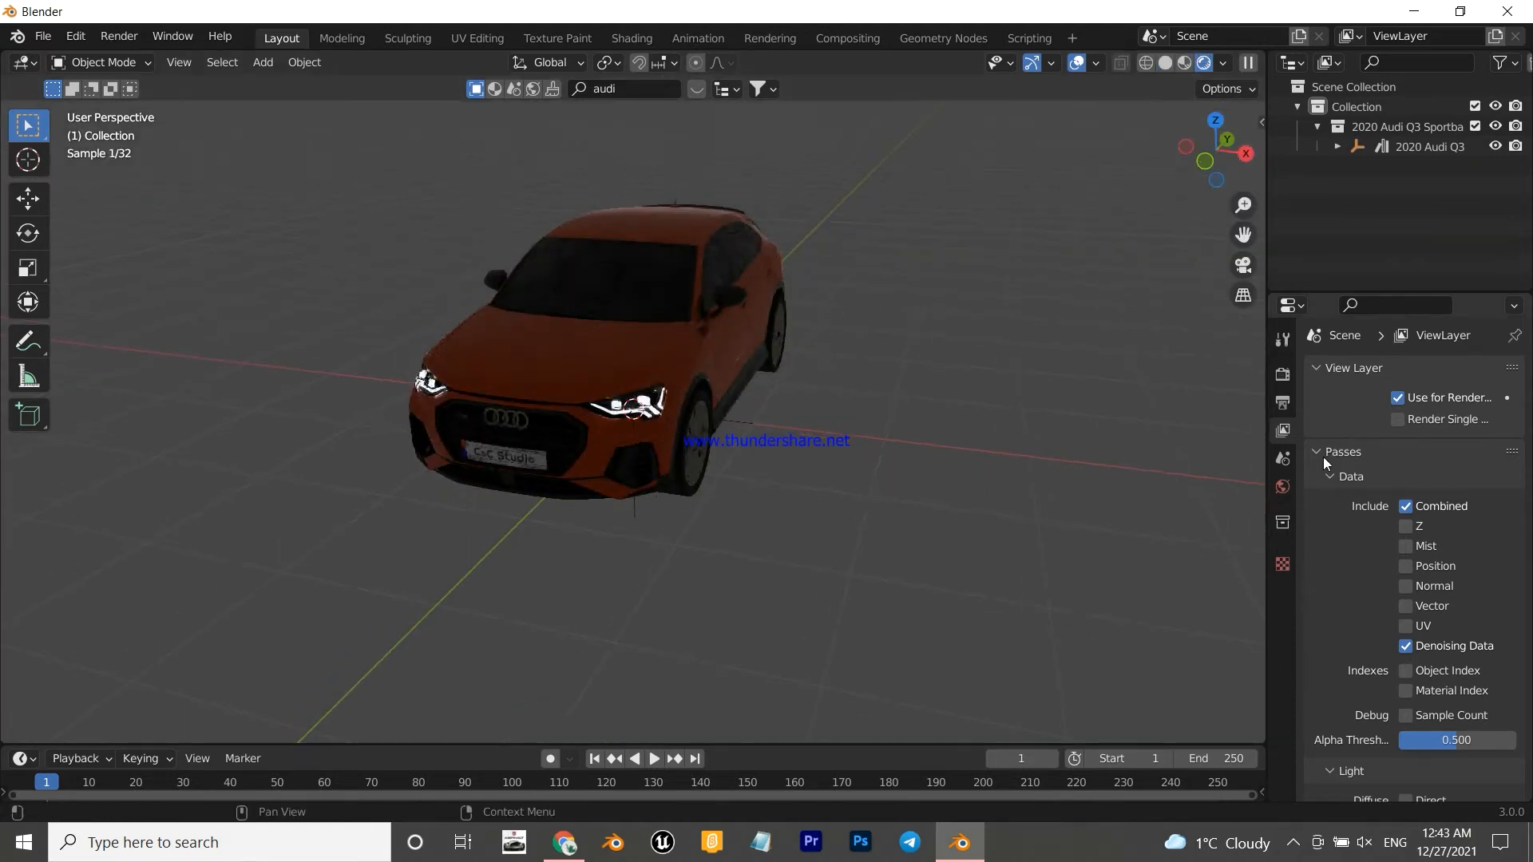
pyautogui.click(1165, 64)
pyautogui.moveTo(1213, 152); pyautogui.dragTo(1226, 158)
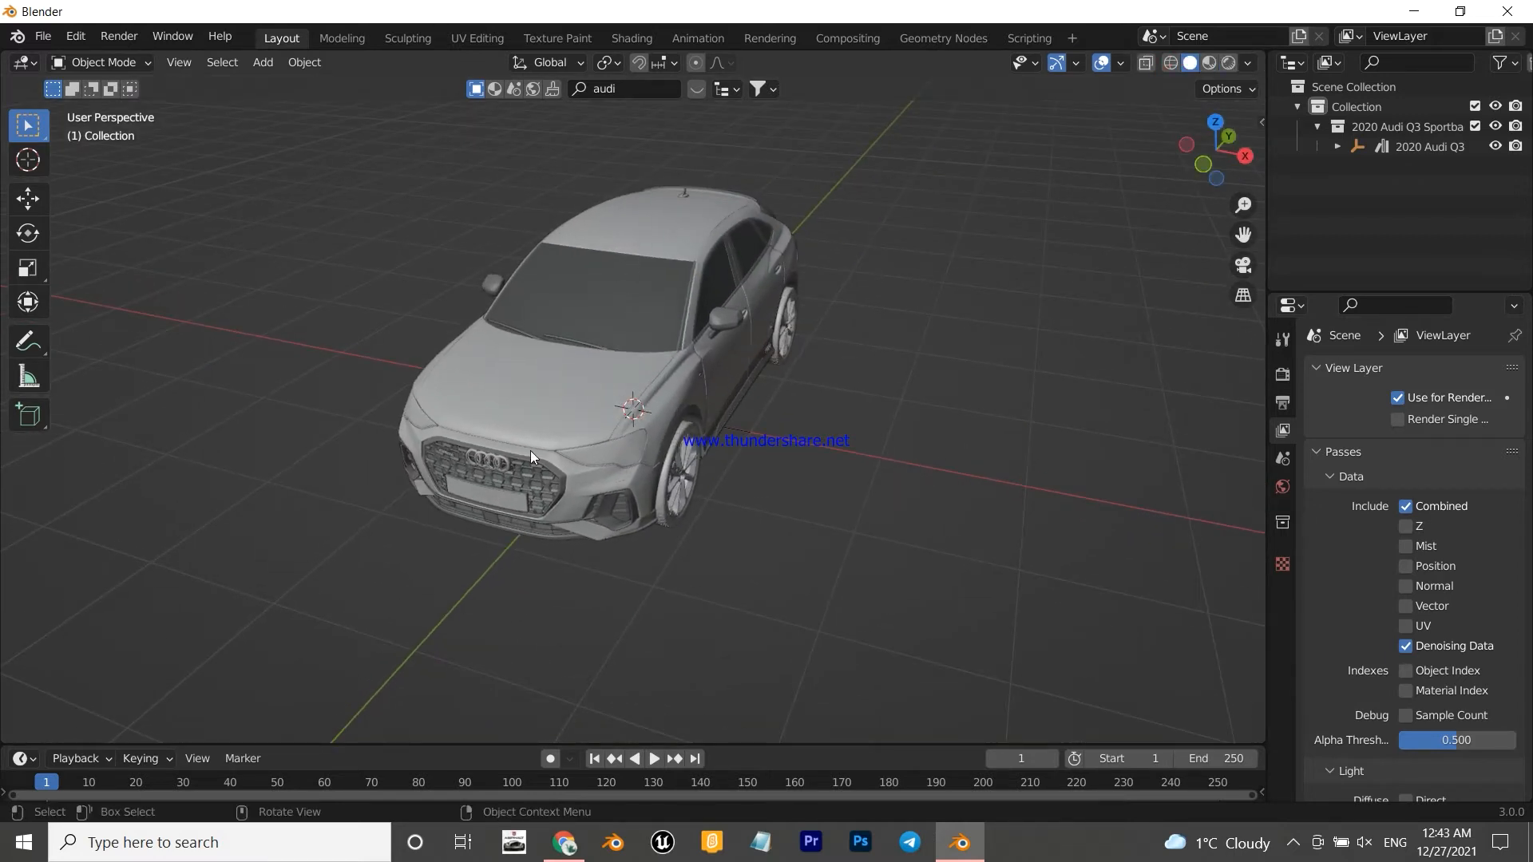
# - Add a mesh plane under the car and scale it by 5 as the ground
pyautogui.hotkey('shift', 'a')
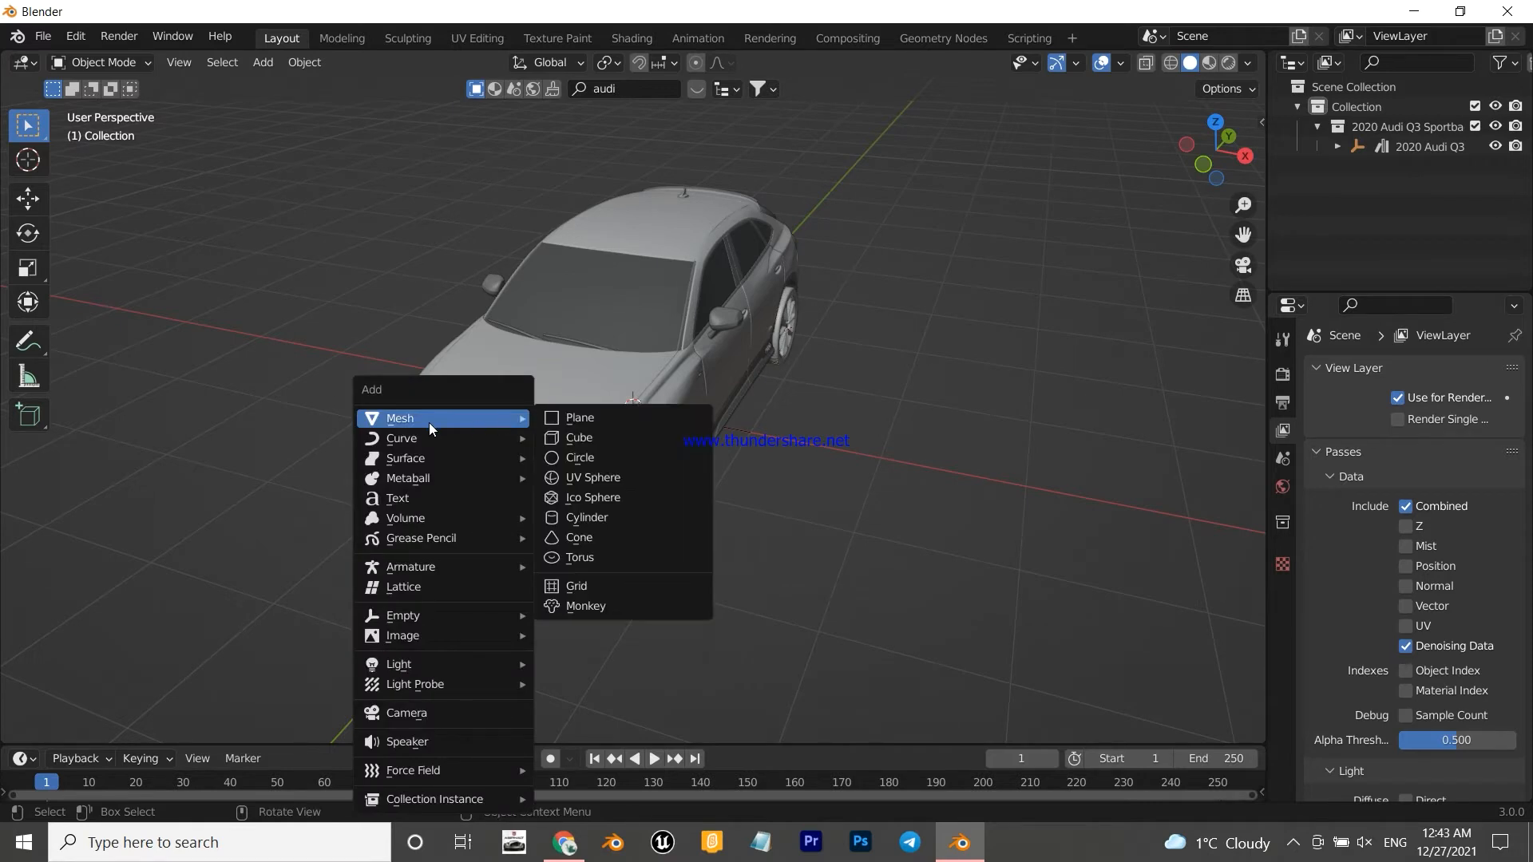
pyautogui.click(599, 420)
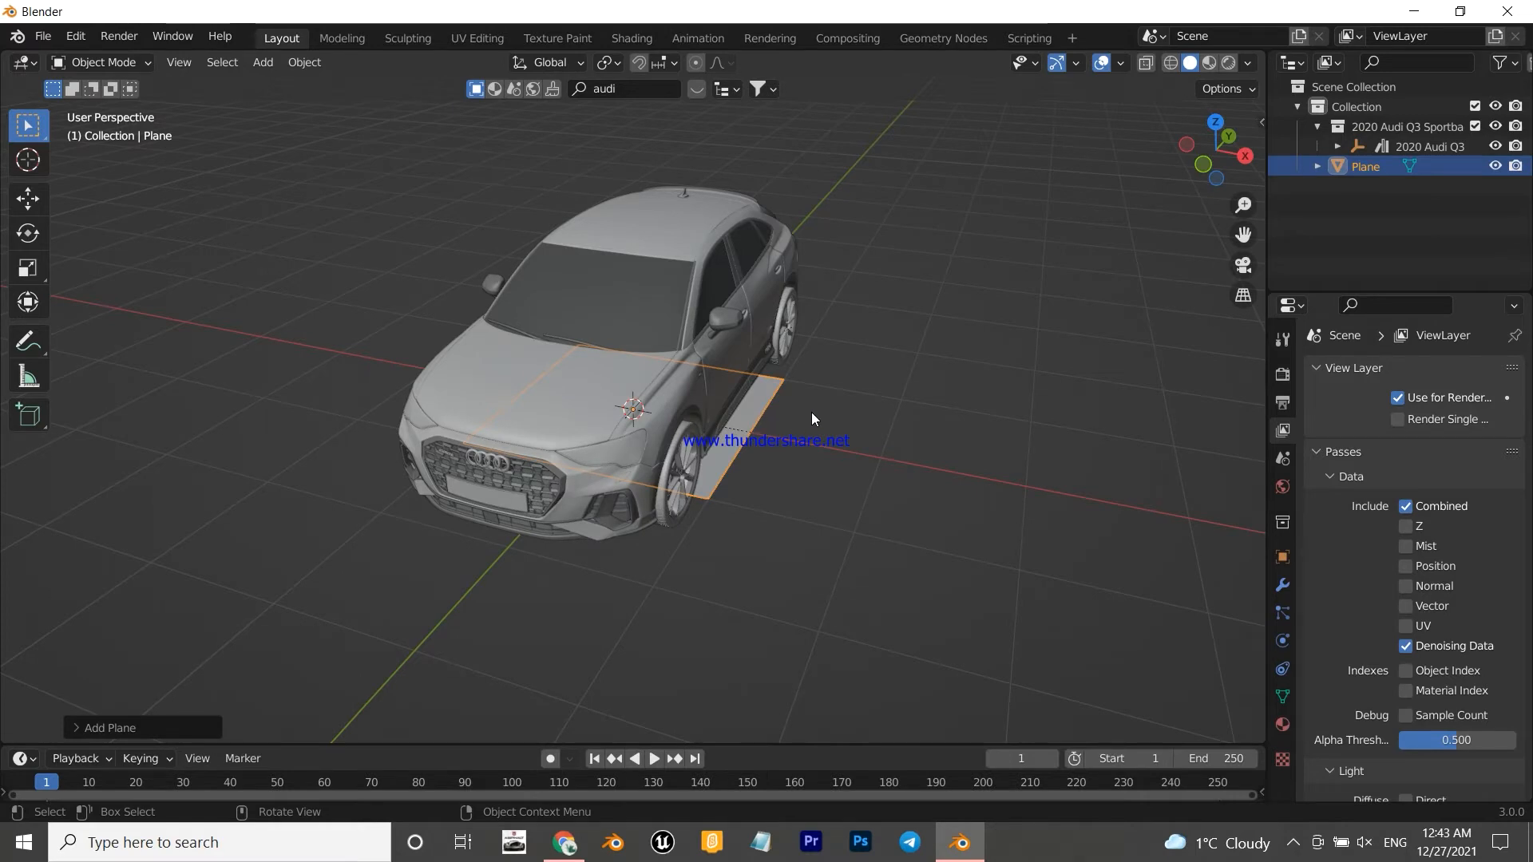
pyautogui.press('s')
pyautogui.press('5')
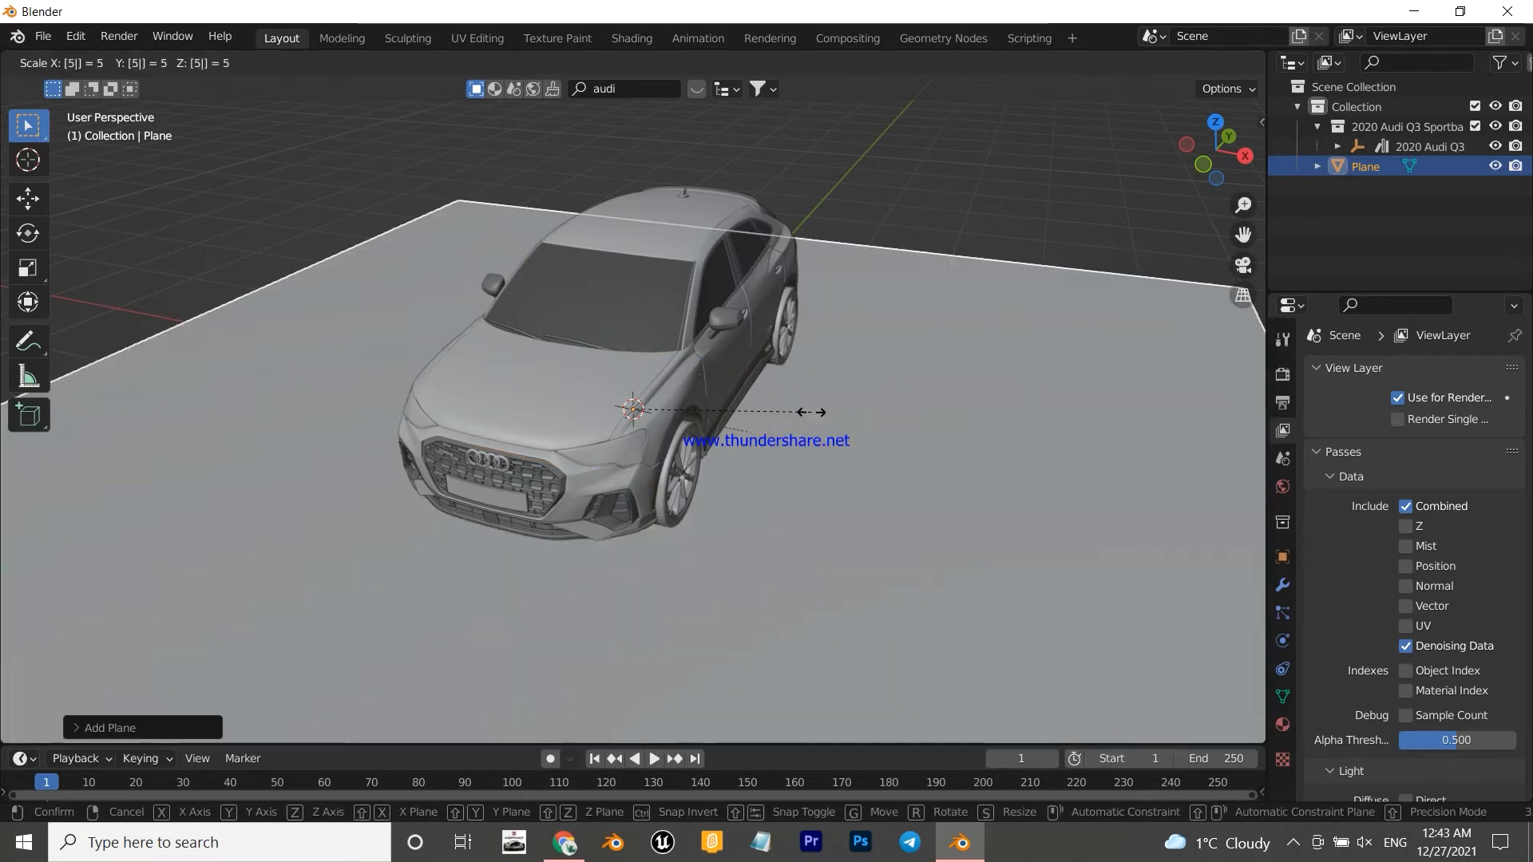
pyautogui.press('Return')
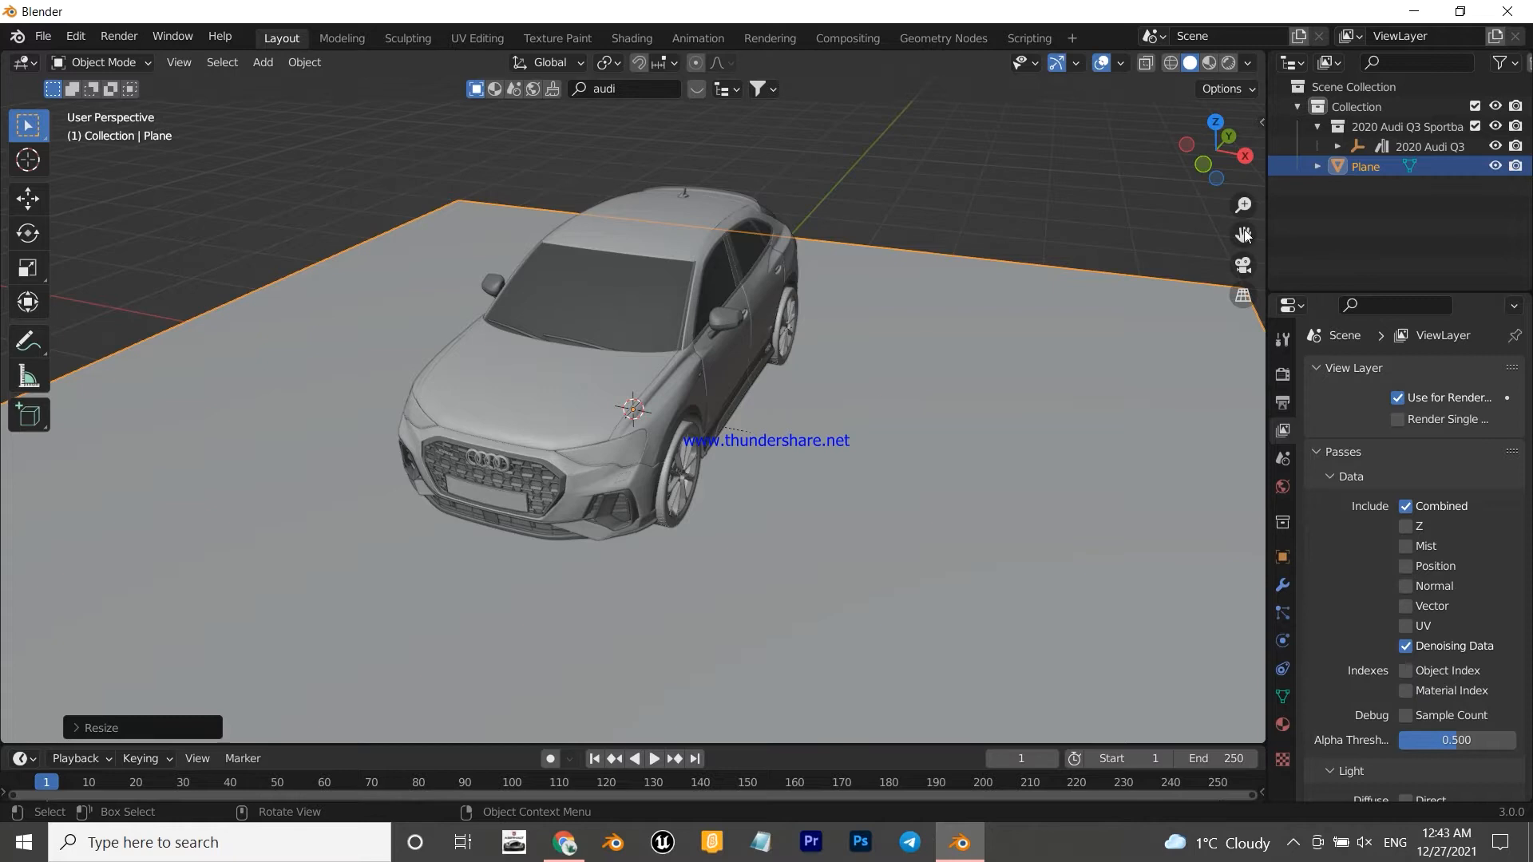
# - Add a new particle system to the ground plane
pyautogui.moveTo(1204, 162)
pyautogui.mouseDown()
pyautogui.moveTo(1260, 134)
pyautogui.moveTo(1142, 154)
pyautogui.moveTo(1207, 144)
pyautogui.moveTo(1211, 167)
pyautogui.mouseUp()
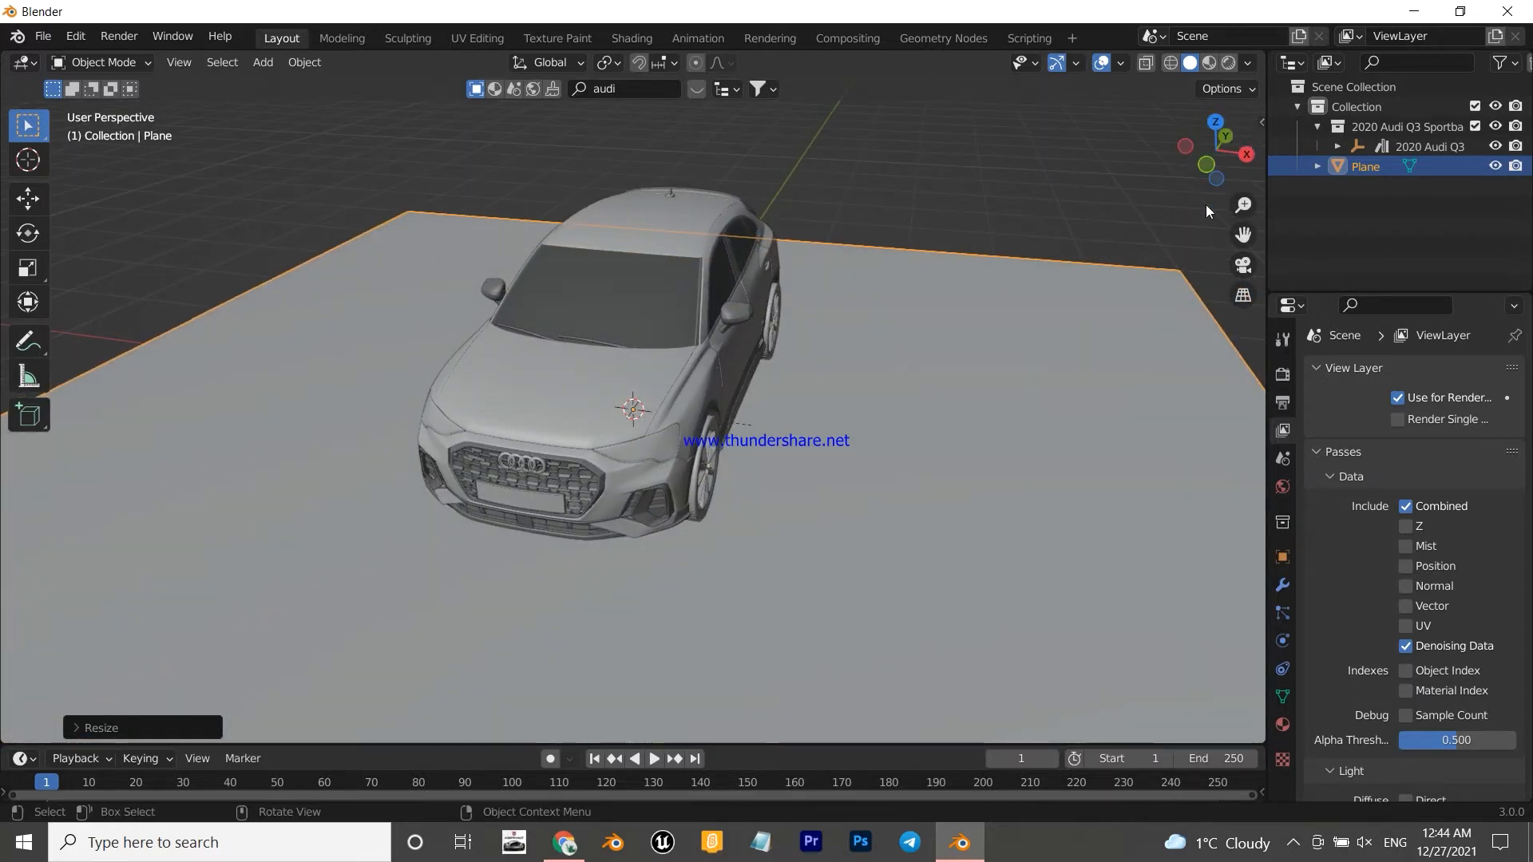
pyautogui.click(1282, 613)
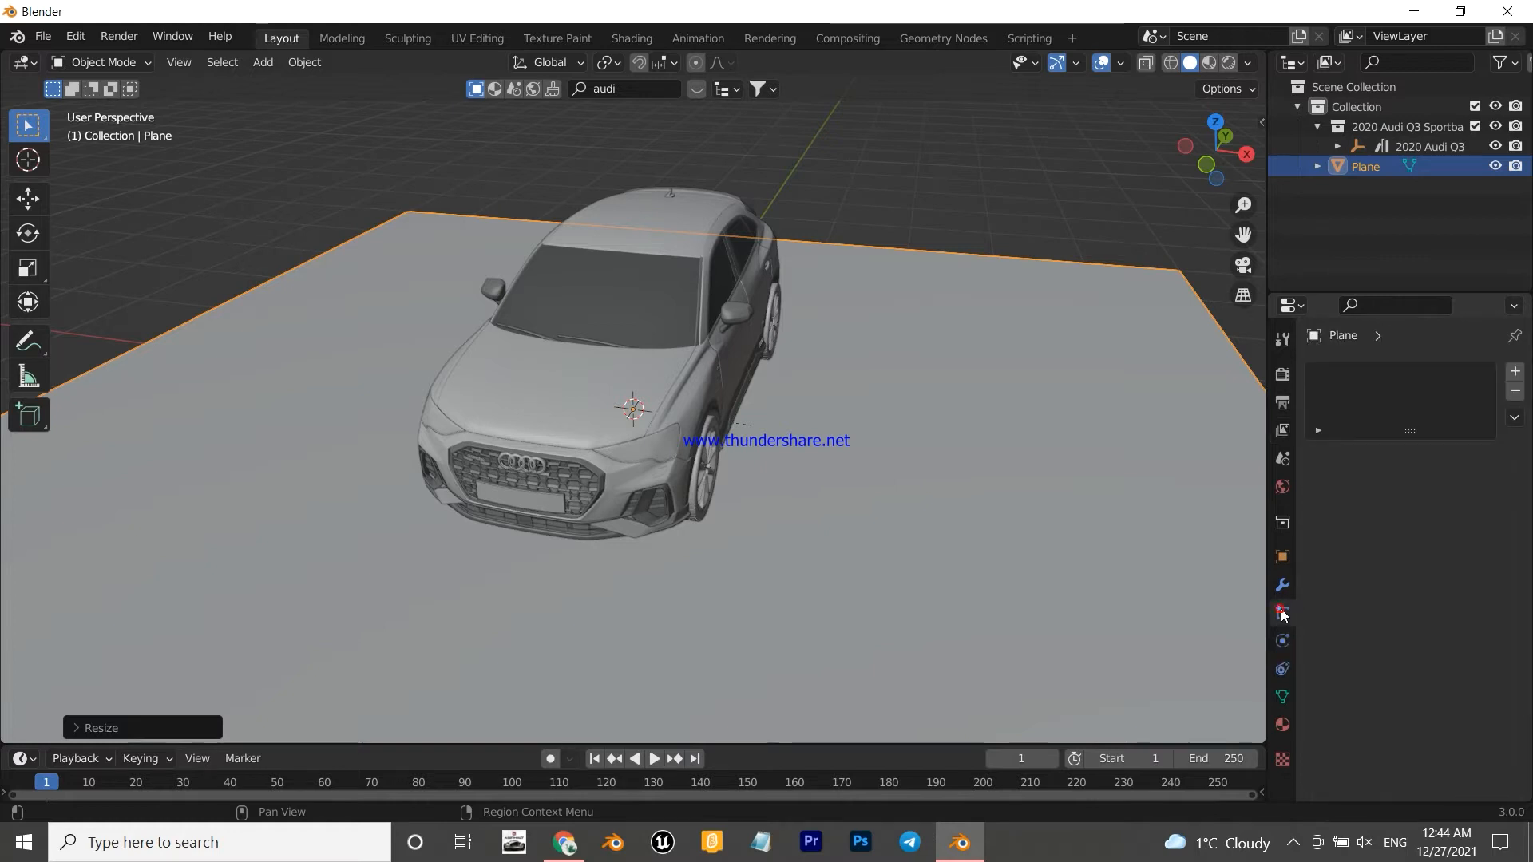
pyautogui.click(1515, 373)
# - View the plane from a low front angle and briefly play the animation to preview the emitter particles
pyautogui.moveTo(1214, 147); pyautogui.dragTo(1229, 108)
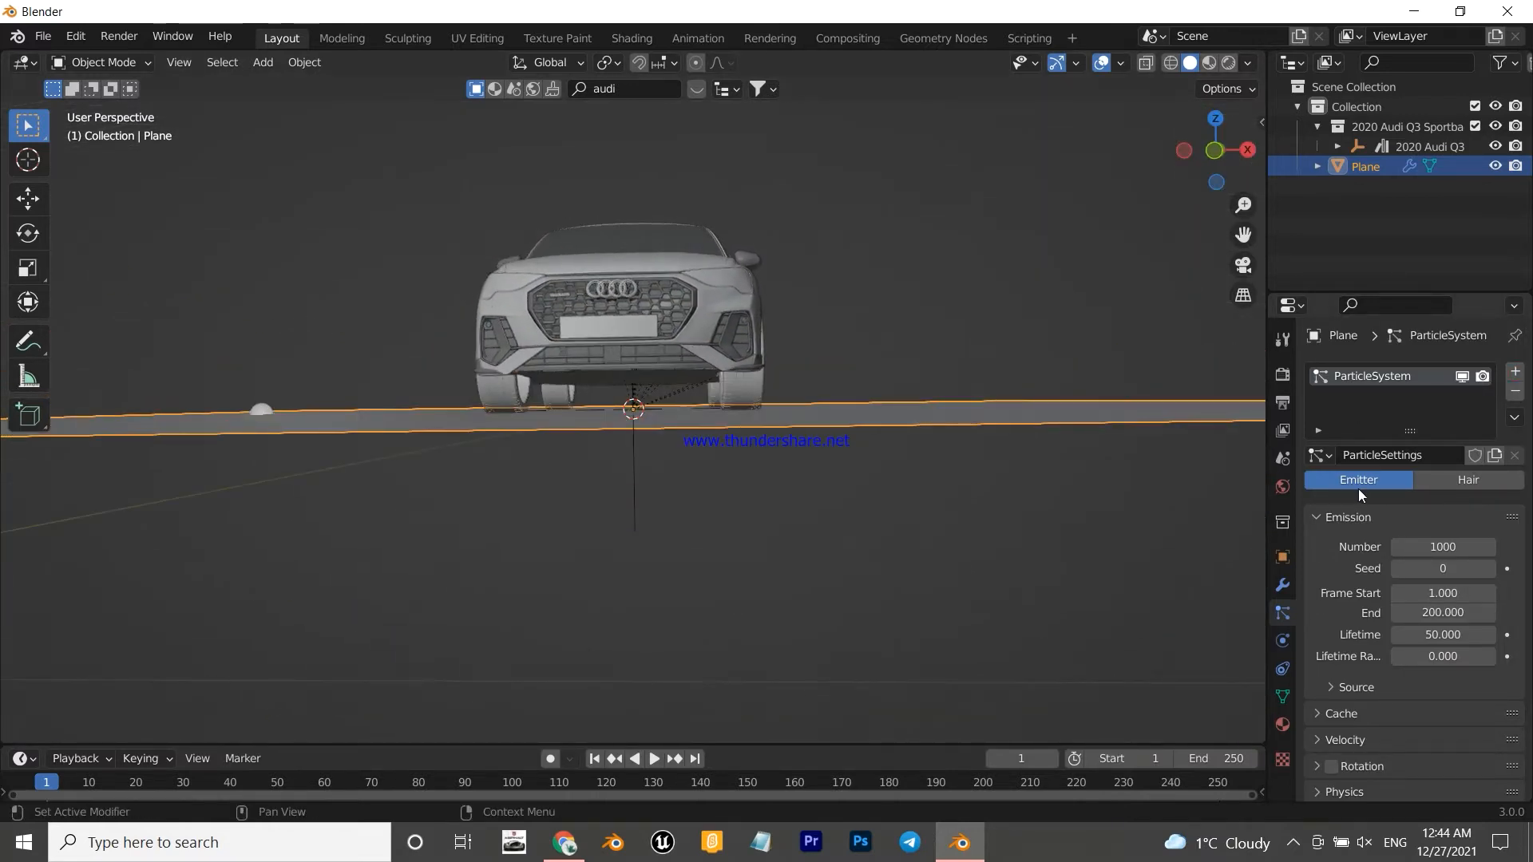
pyautogui.scroll(-3, 936, 480)
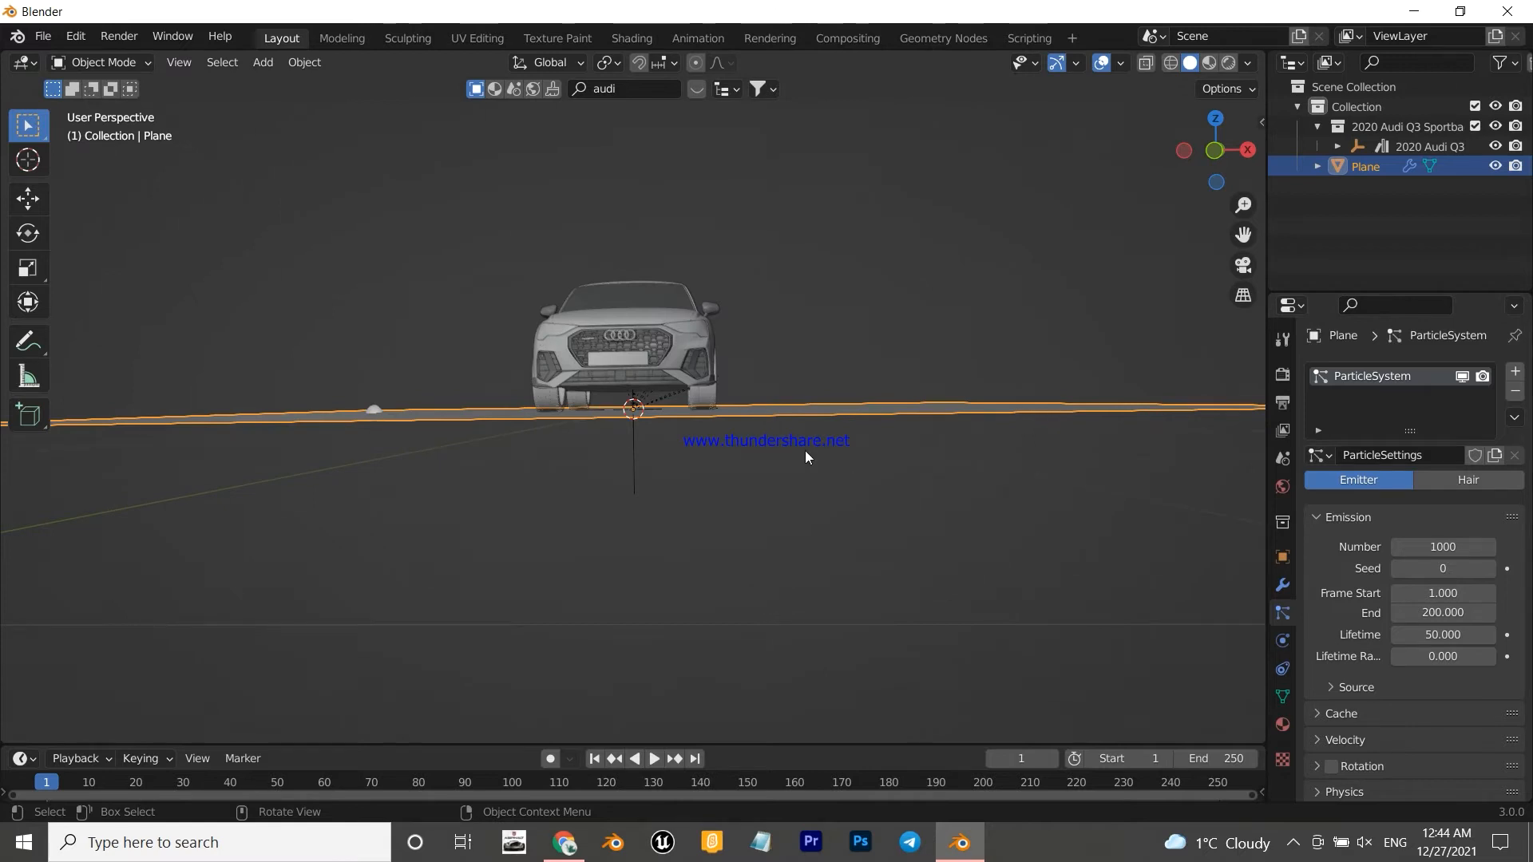
pyautogui.press('space')
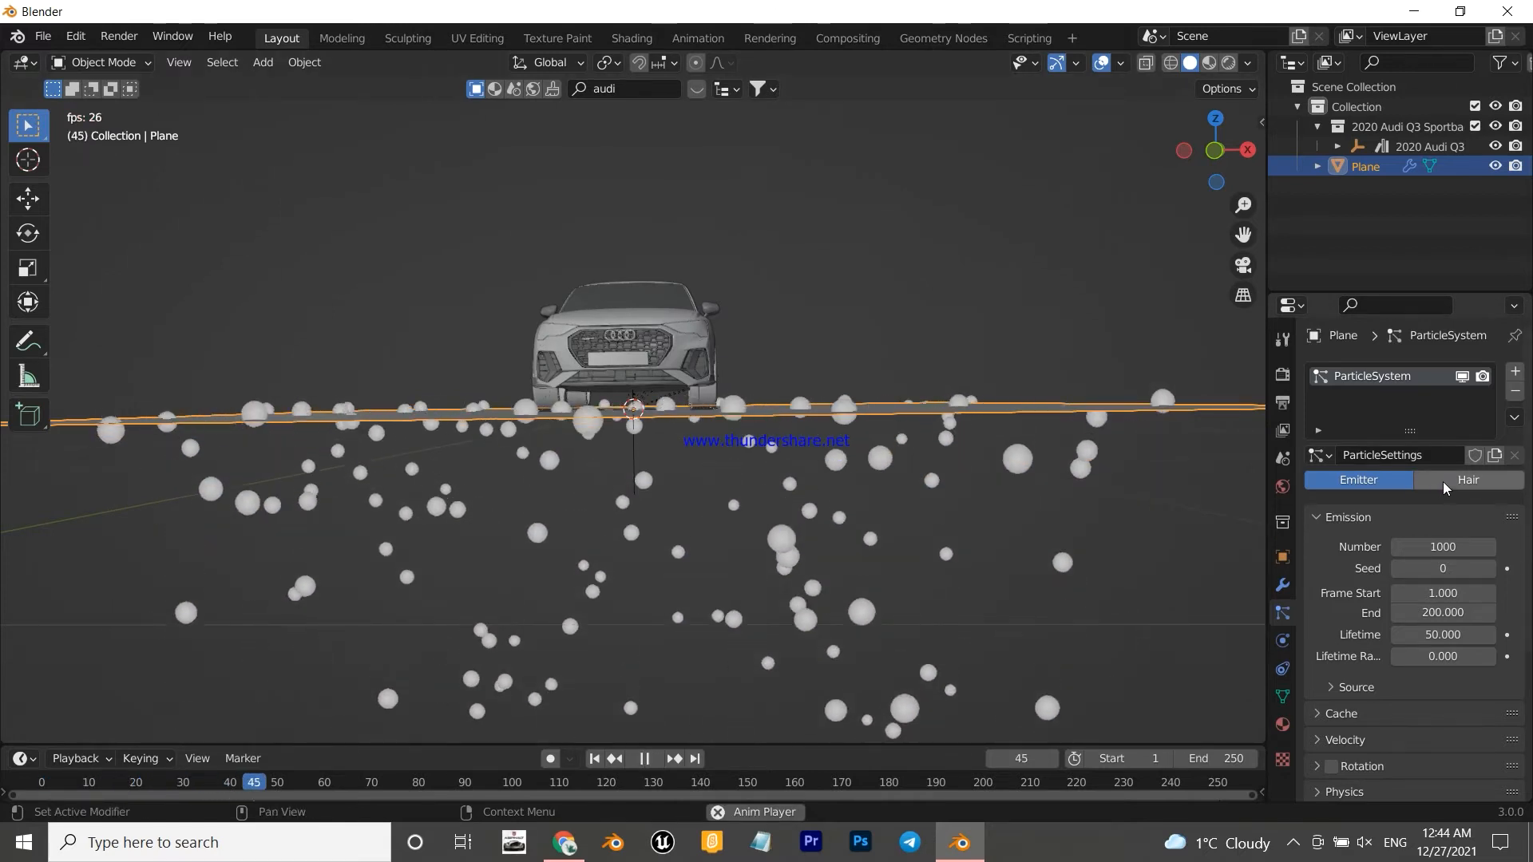
pyautogui.press('space')
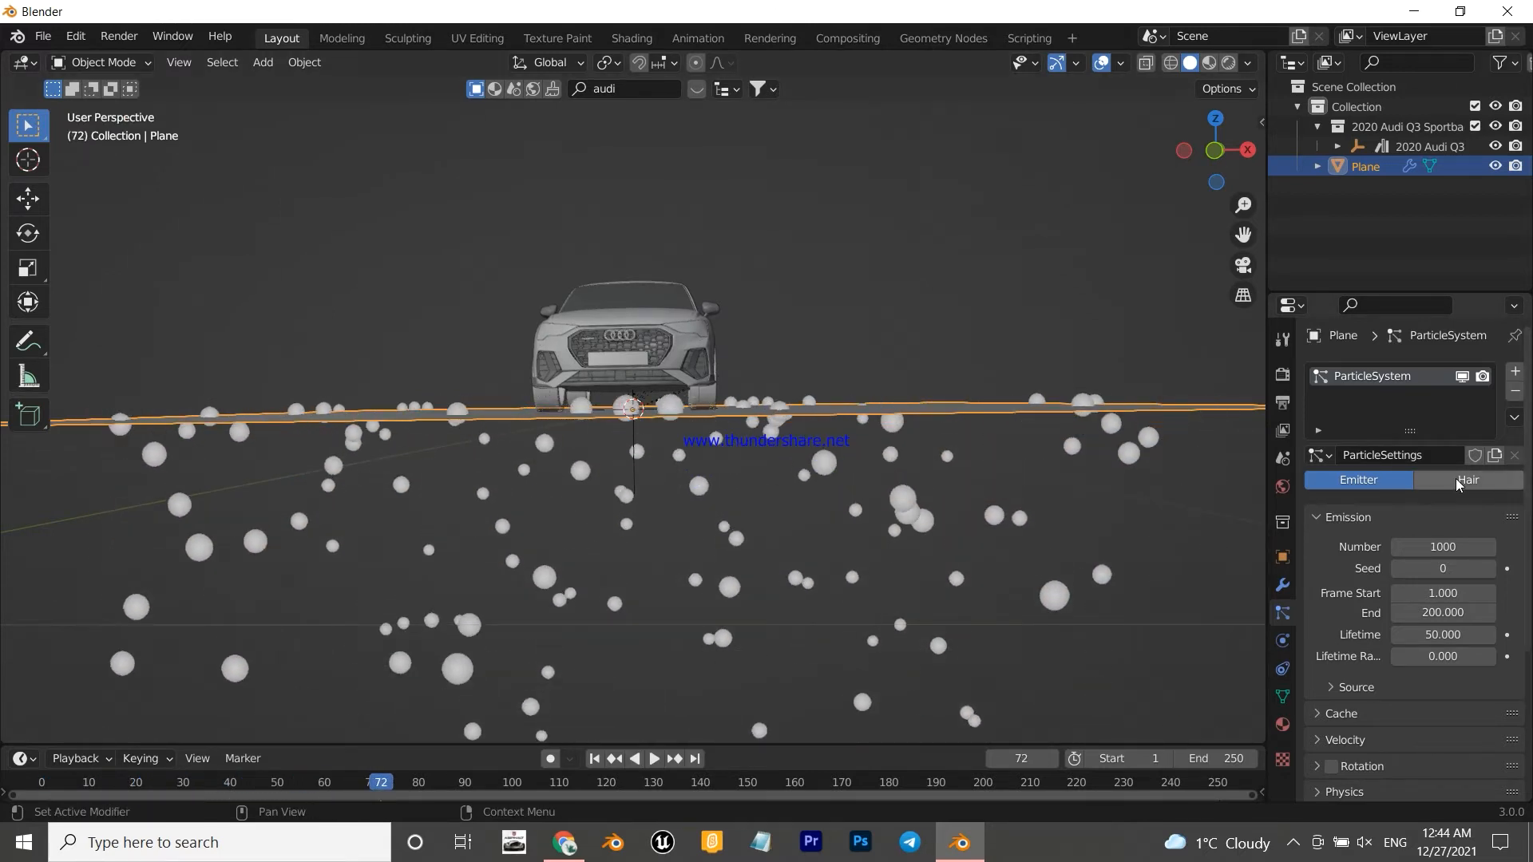
# - Switch the plane's particle system to Hair and set the hair length to 0.3 m
pyautogui.click(1457, 479)
pyautogui.moveTo(1215, 150); pyautogui.dragTo(941, 384)
pyautogui.scroll(3, 940, 382)
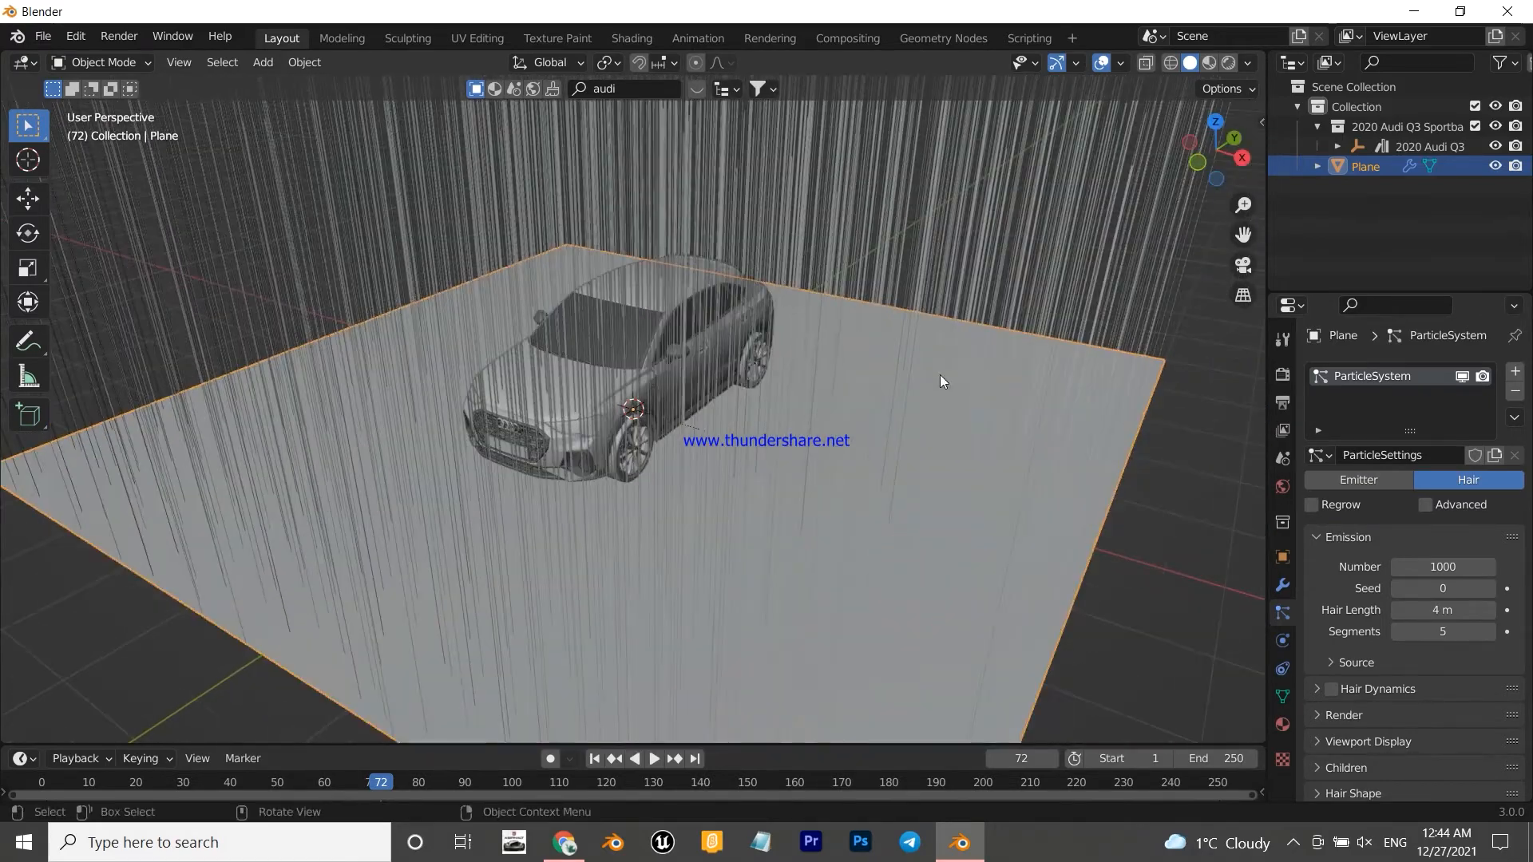
pyautogui.moveTo(1214, 141)
pyautogui.mouseDown()
pyautogui.moveTo(1209, 120)
pyautogui.moveTo(1230, 127)
pyautogui.mouseUp()
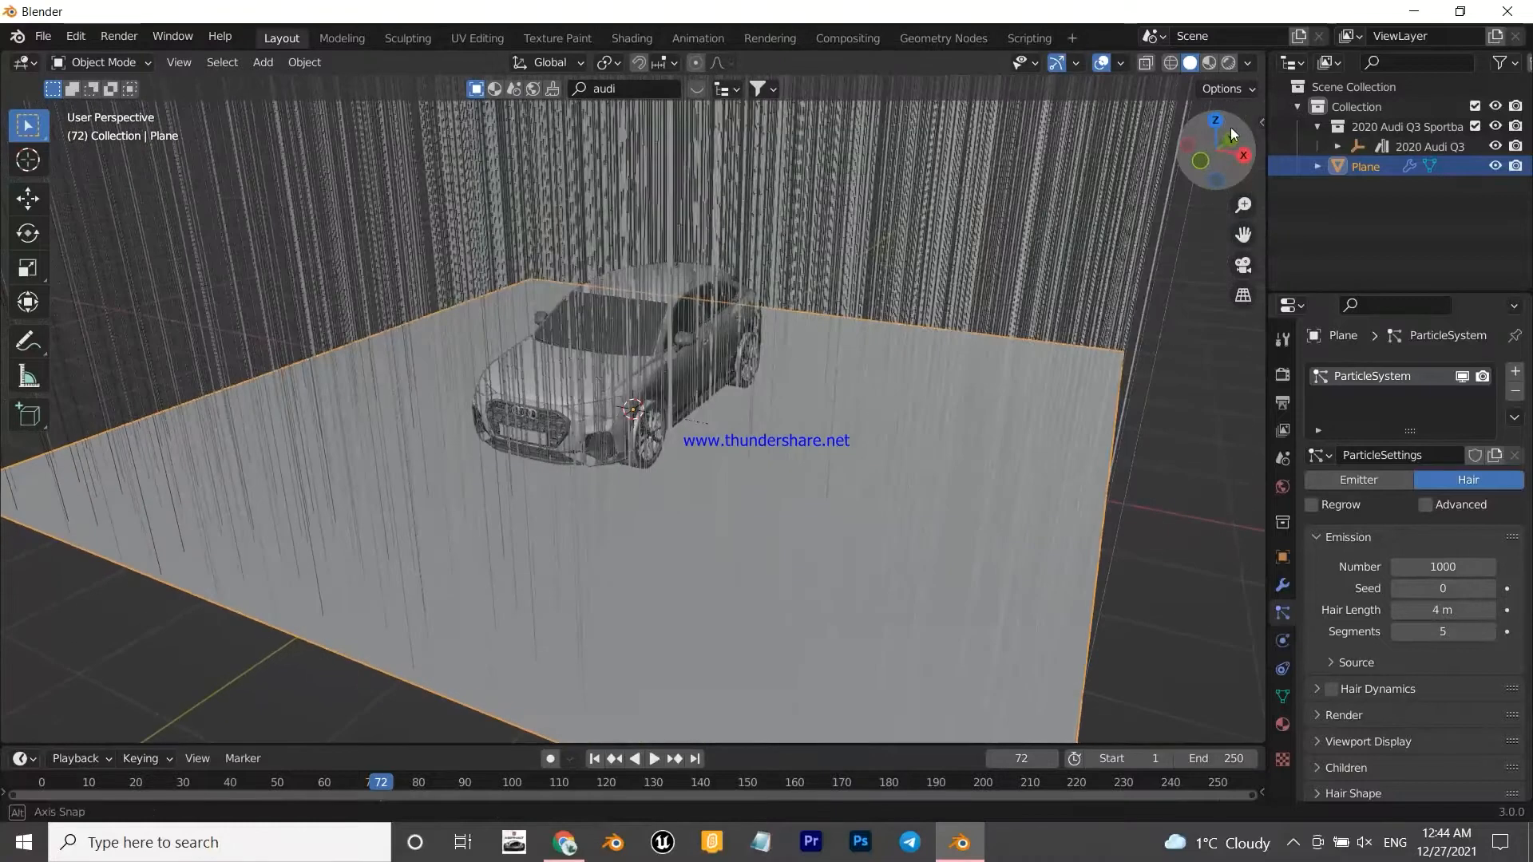
pyautogui.click(1435, 611)
pyautogui.write('0.3')
pyautogui.press('Return')
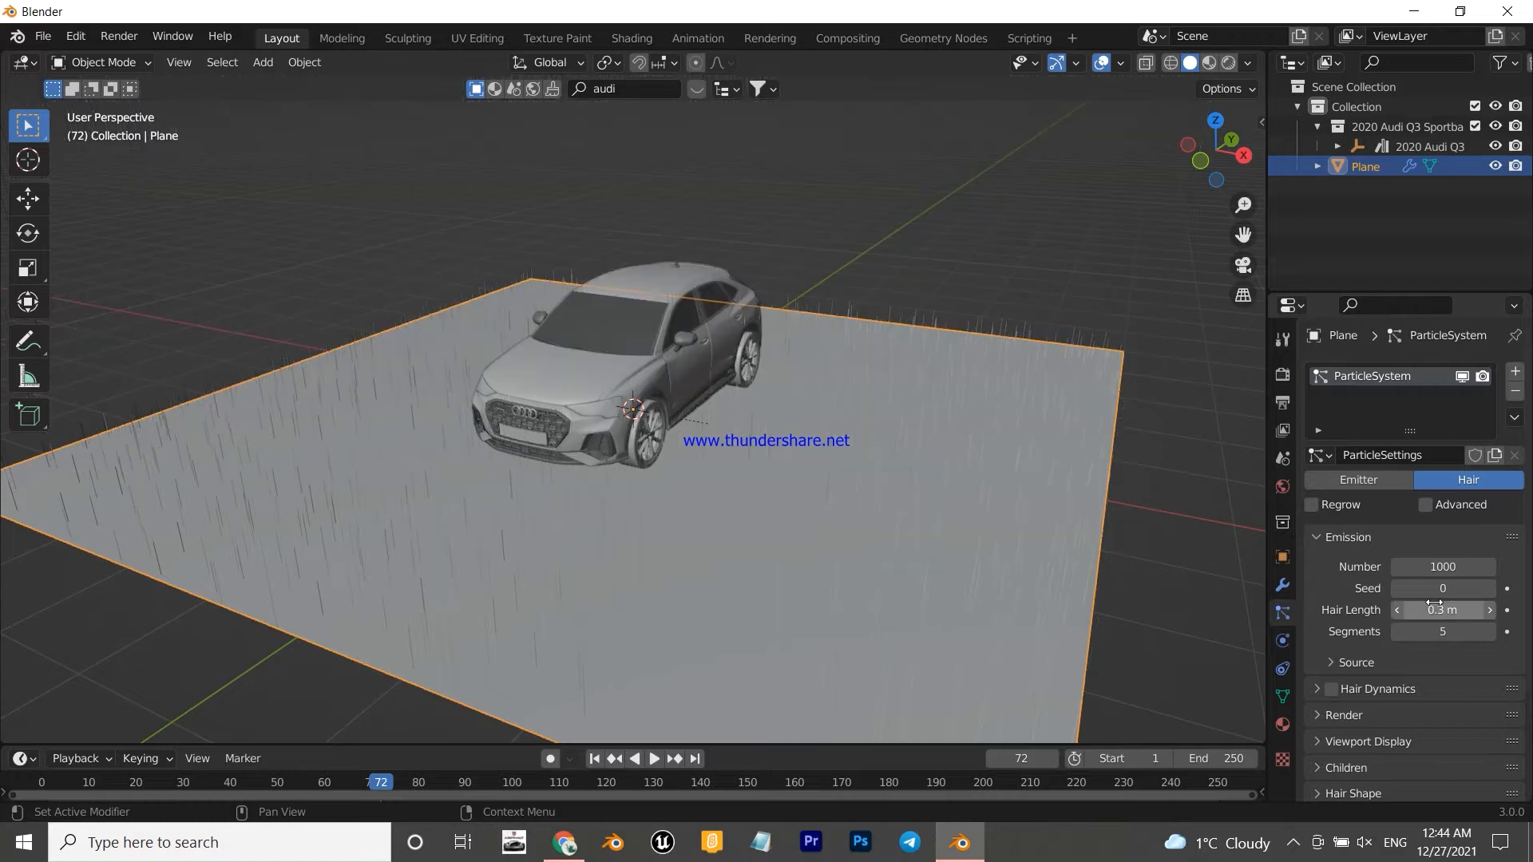
# - Set the number of hair particles on the plane to 30000
pyautogui.scroll(5, 956, 553)
pyautogui.scroll(-2, 957, 553)
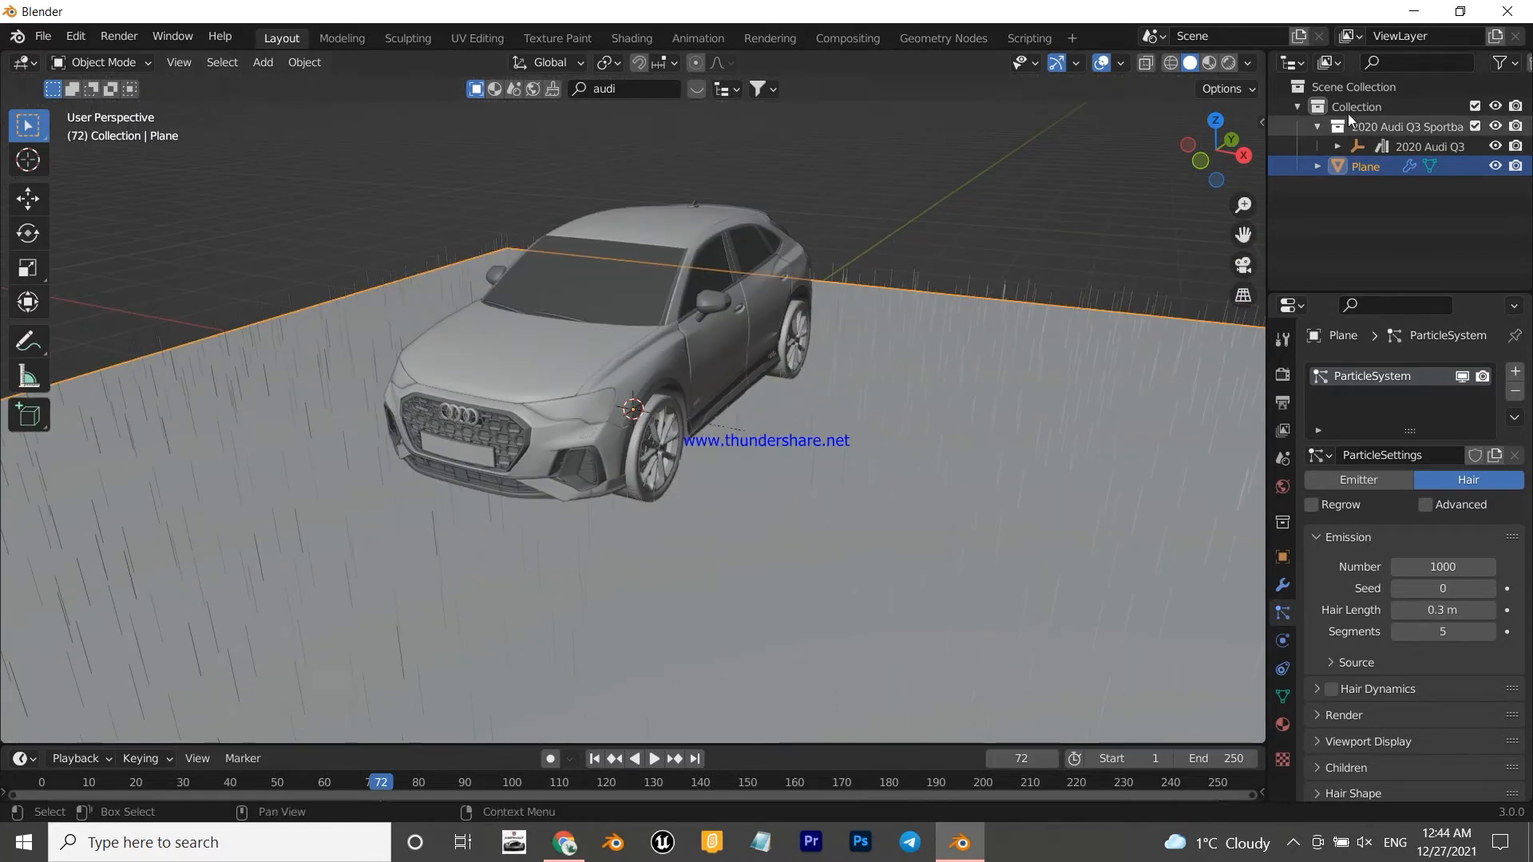
pyautogui.moveTo(1205, 160)
pyautogui.mouseDown()
pyautogui.moveTo(1228, 126)
pyautogui.moveTo(1166, 160)
pyautogui.moveTo(1181, 160)
pyautogui.mouseUp()
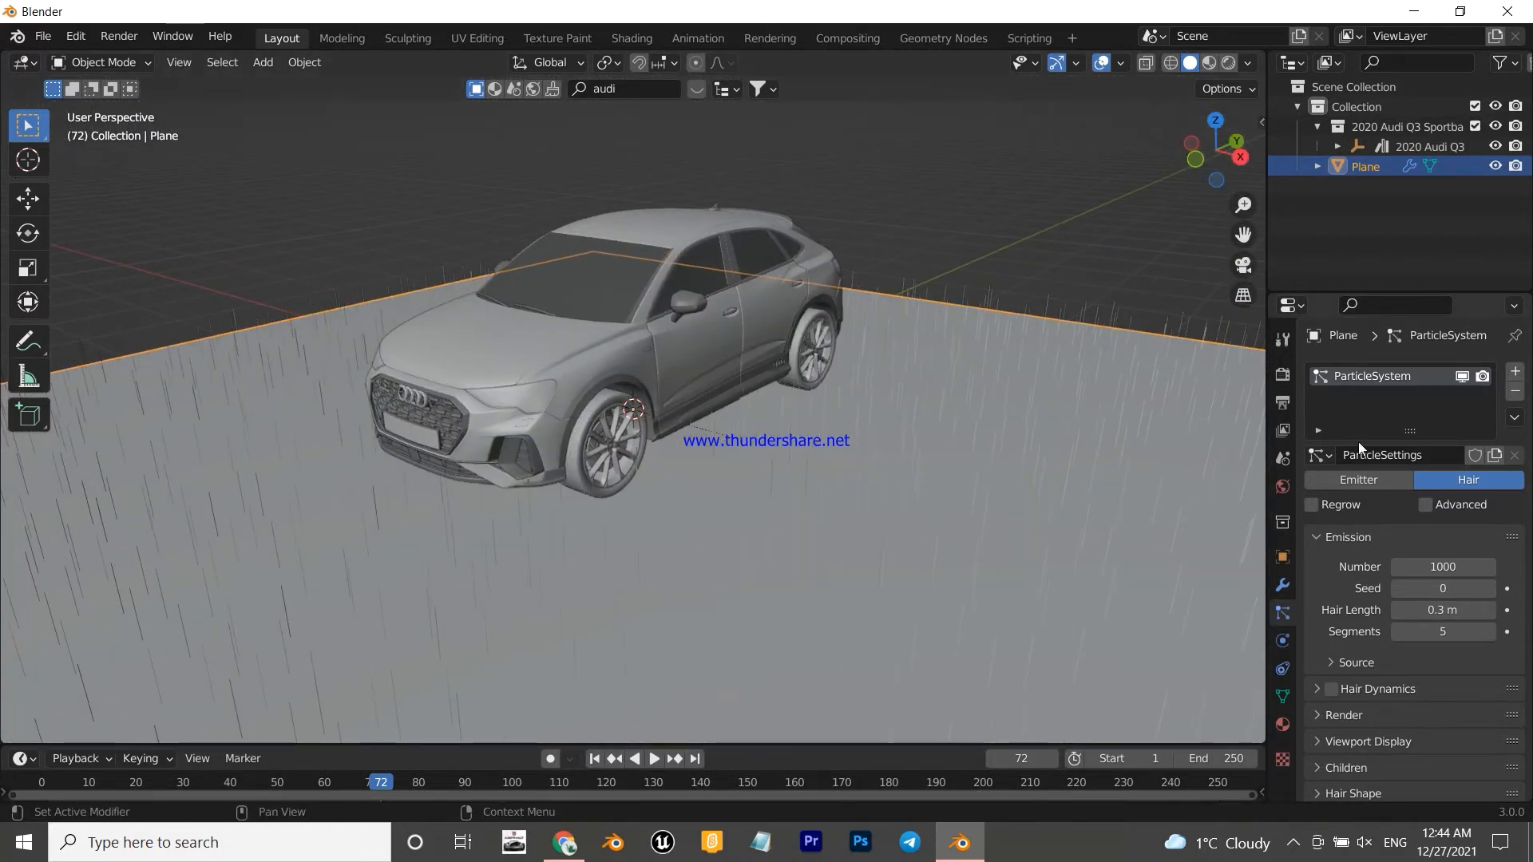
pyautogui.click(1424, 565)
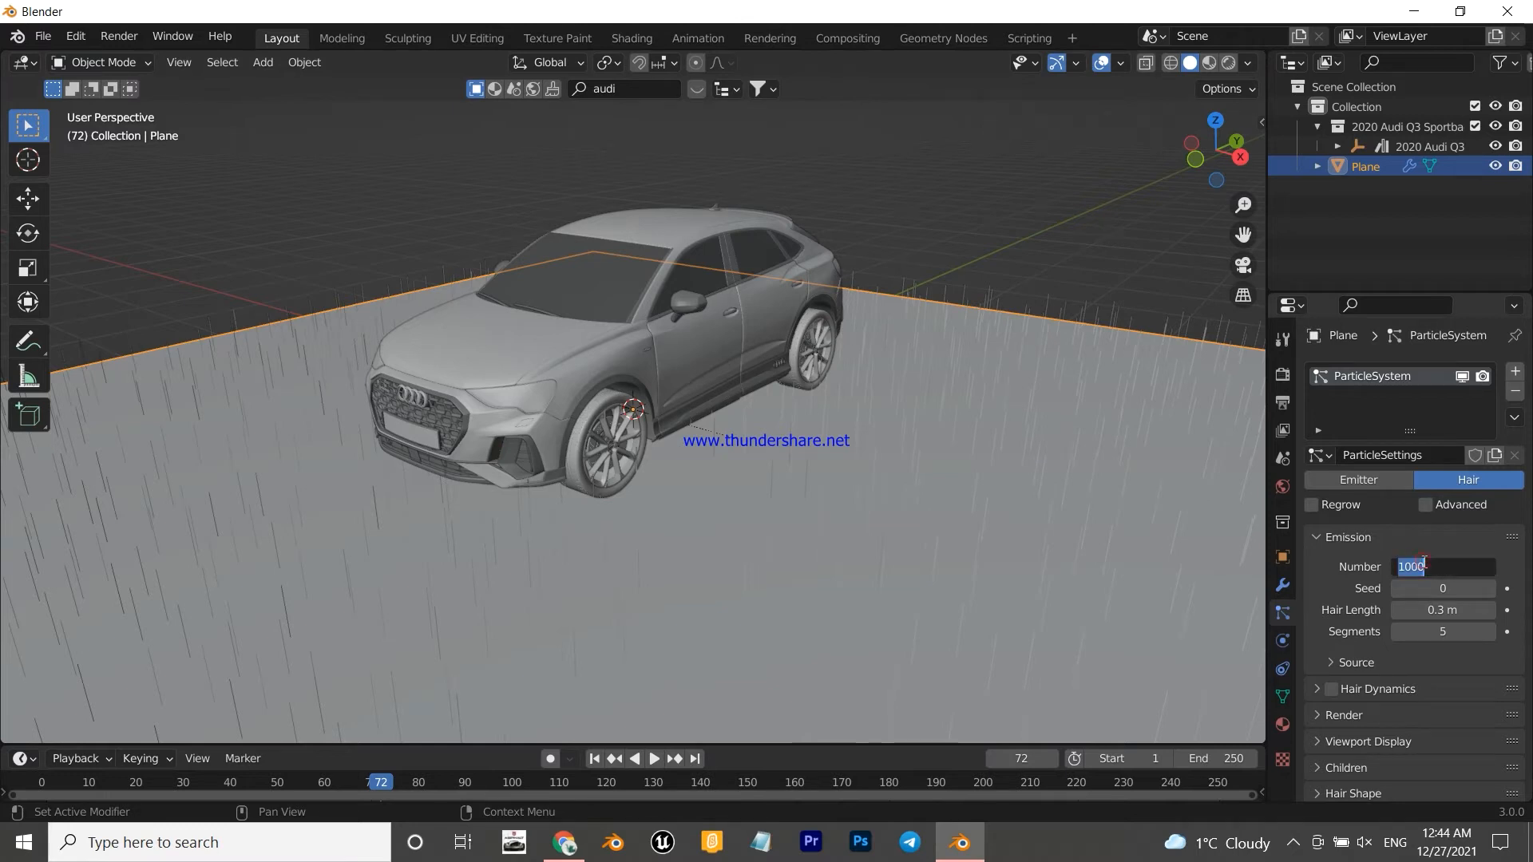
pyautogui.write('30')
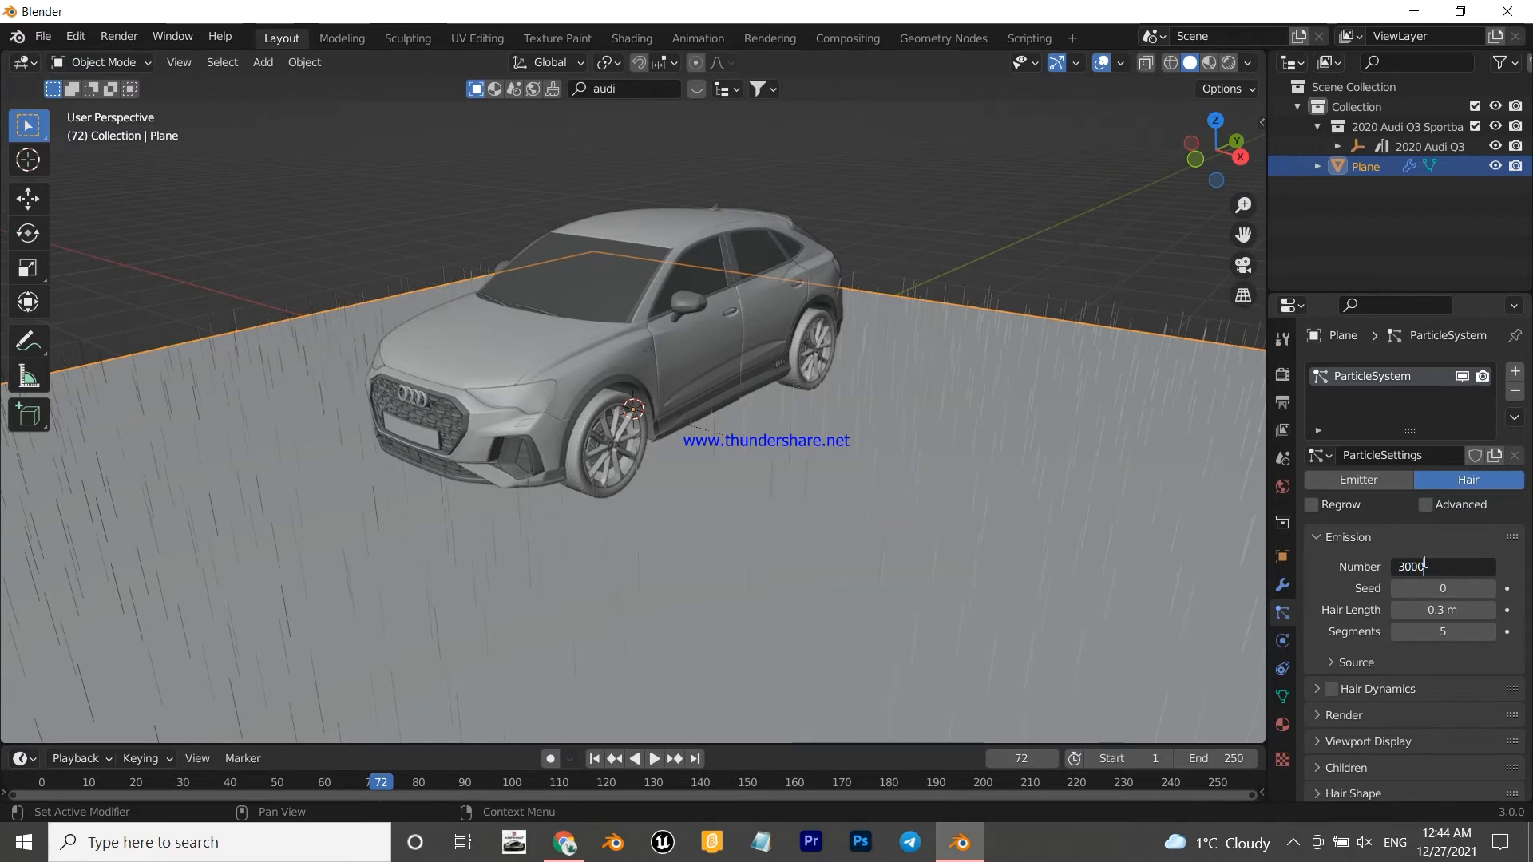
pyautogui.write('000')
pyautogui.press('Return')
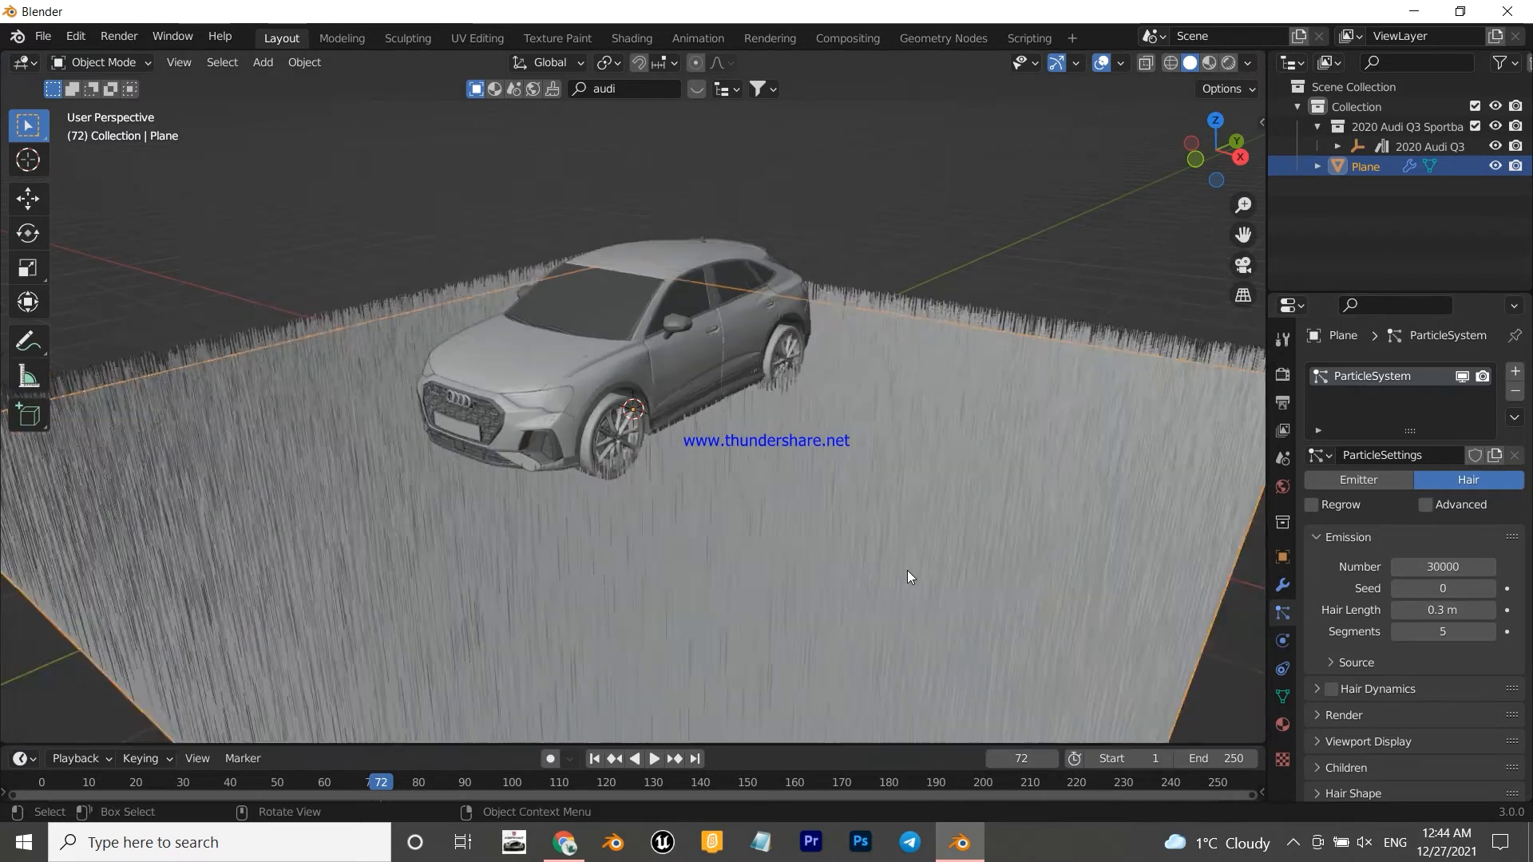
# - Enable the advanced hair settings for the ground plane's particle system and set its Brownian force to 0.070
pyautogui.click(1426, 504)
pyautogui.scroll(-5, 1320, 701)
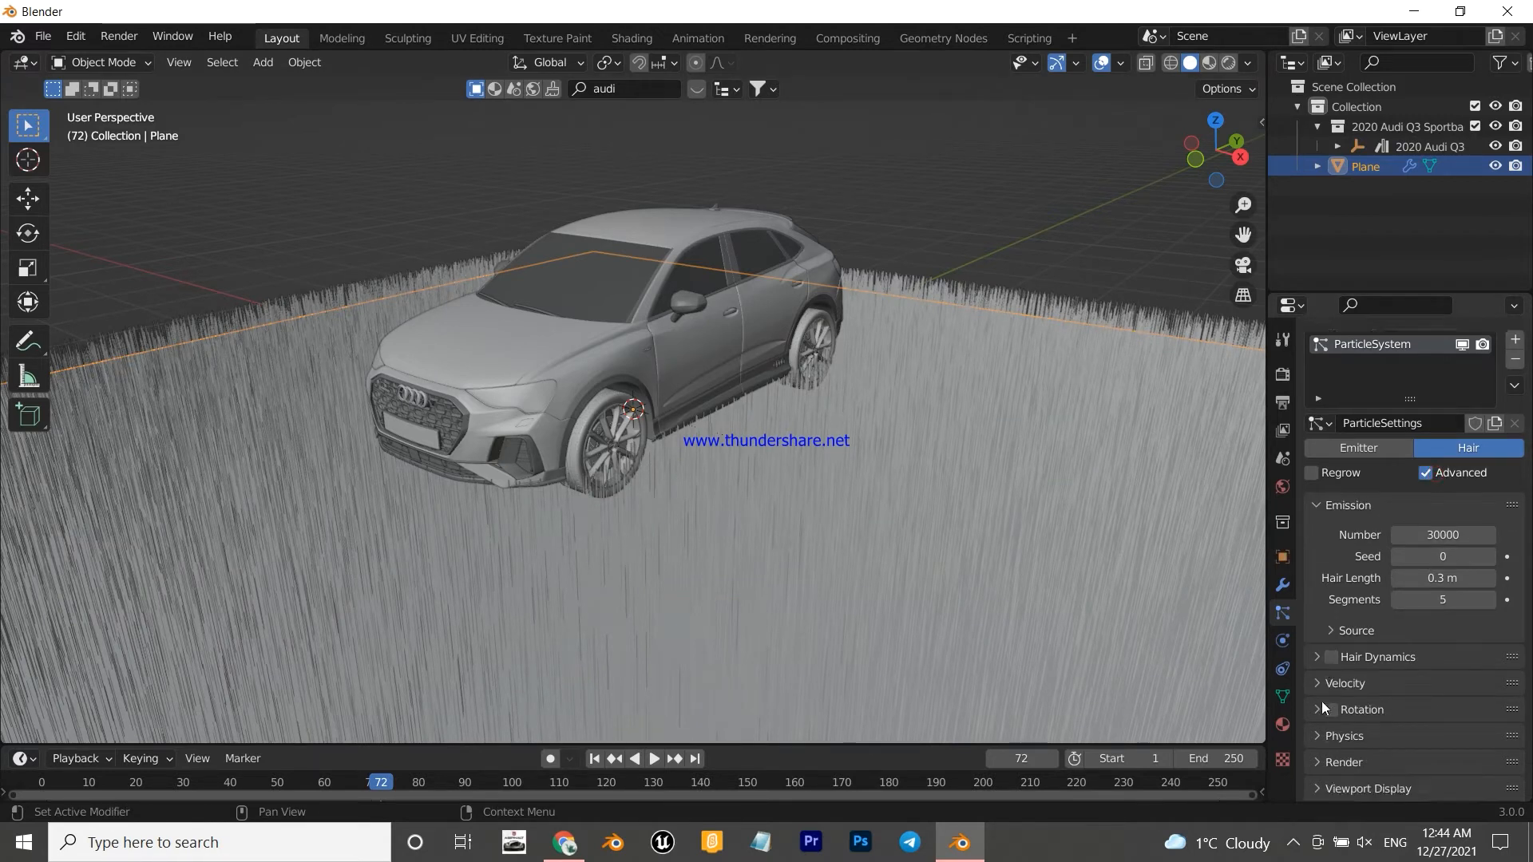
pyautogui.click(1381, 607)
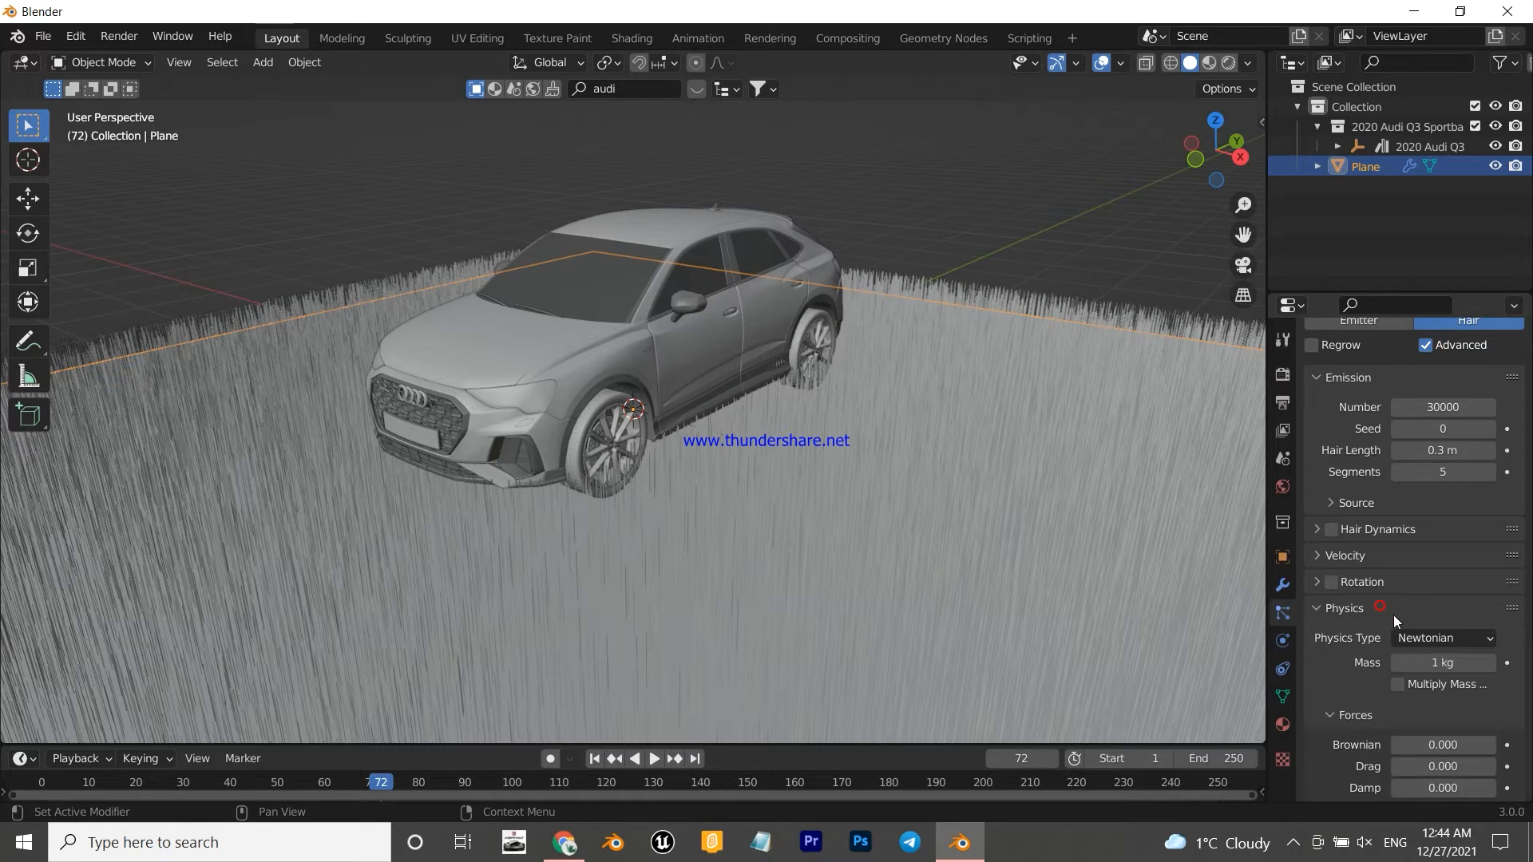
pyautogui.scroll(-3, 1435, 702)
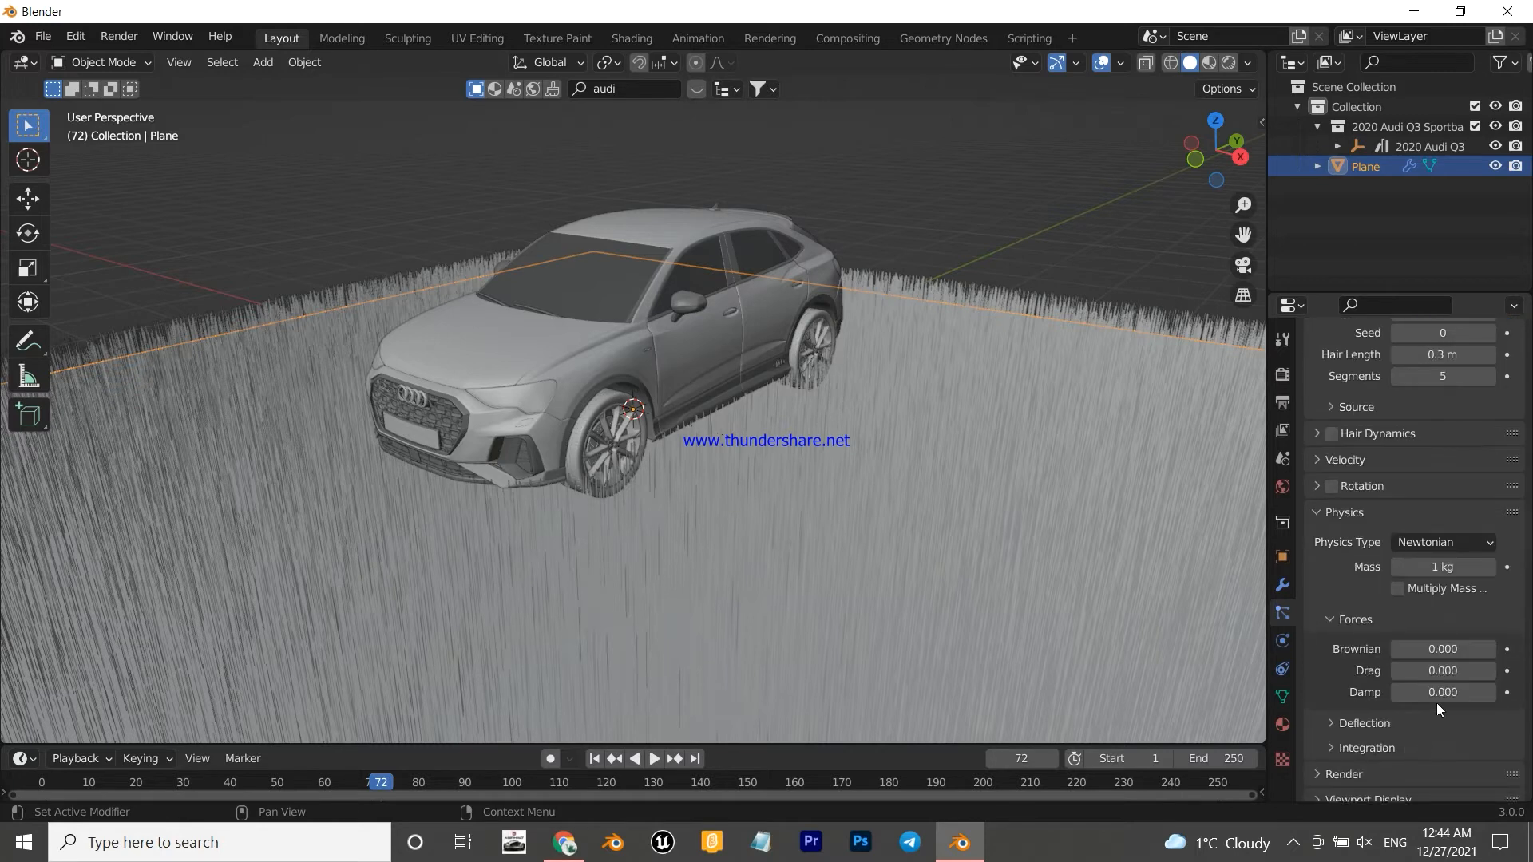
pyautogui.click(1490, 649)
pyautogui.click(1490, 649)
pyautogui.click(1490, 649)
pyautogui.click(1490, 648)
pyautogui.click(1490, 649)
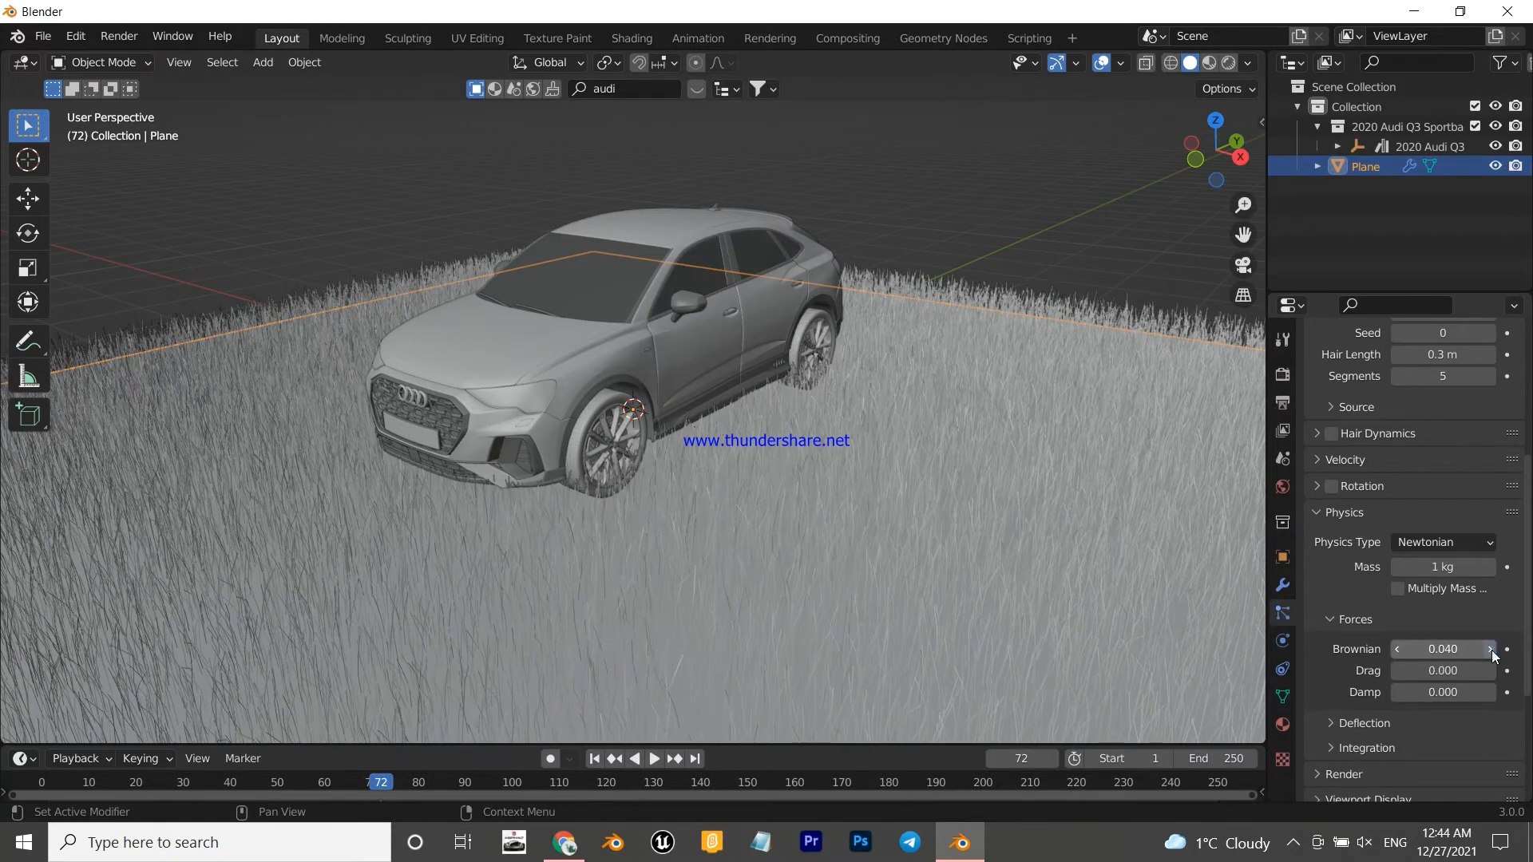
pyautogui.click(1490, 649)
pyautogui.click(1490, 649)
pyautogui.click(1490, 649)
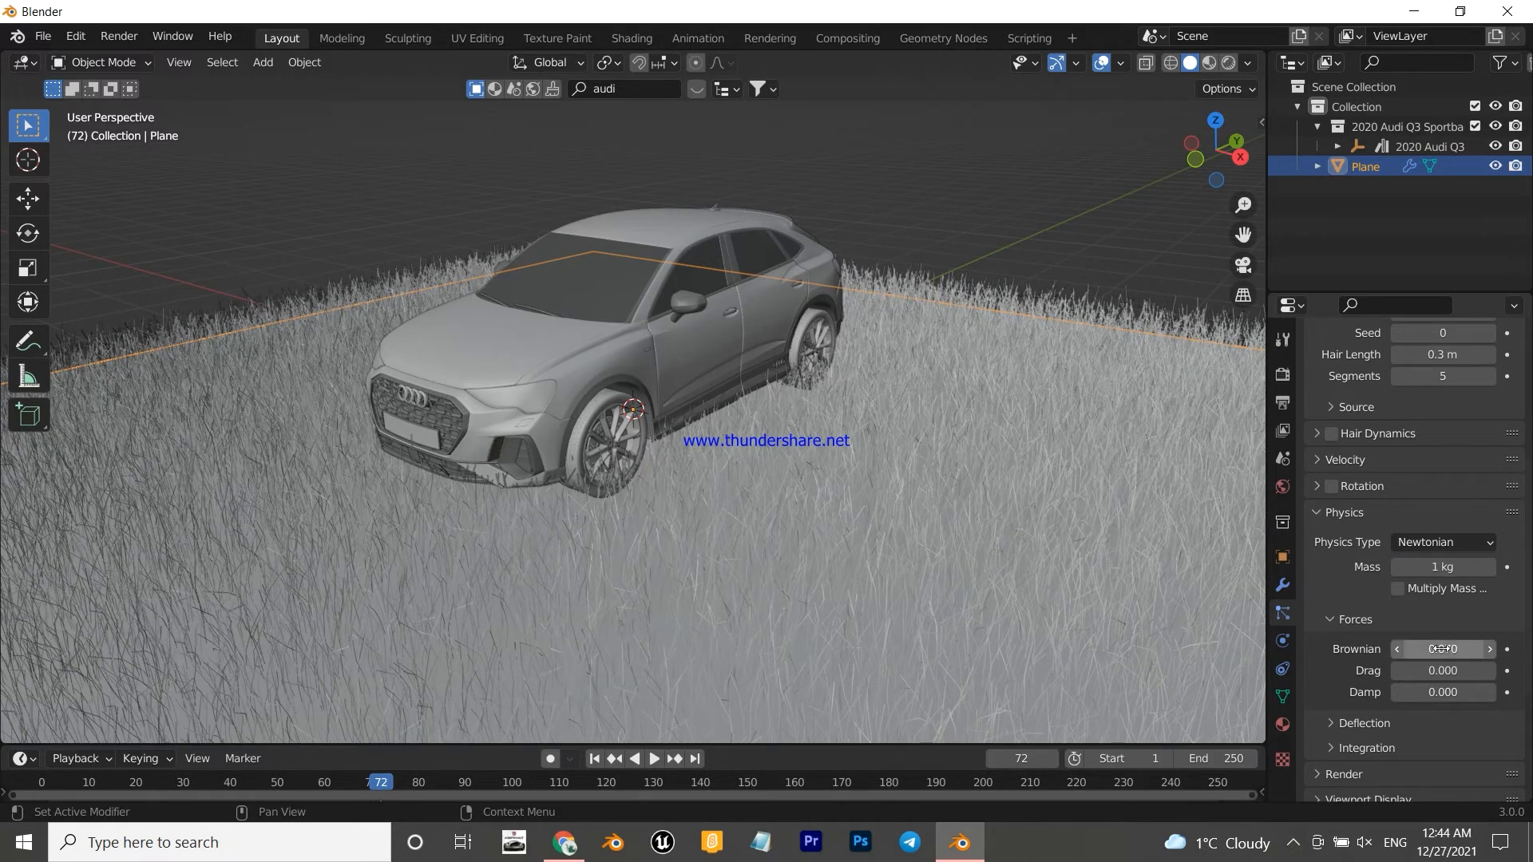
pyautogui.click(1329, 511)
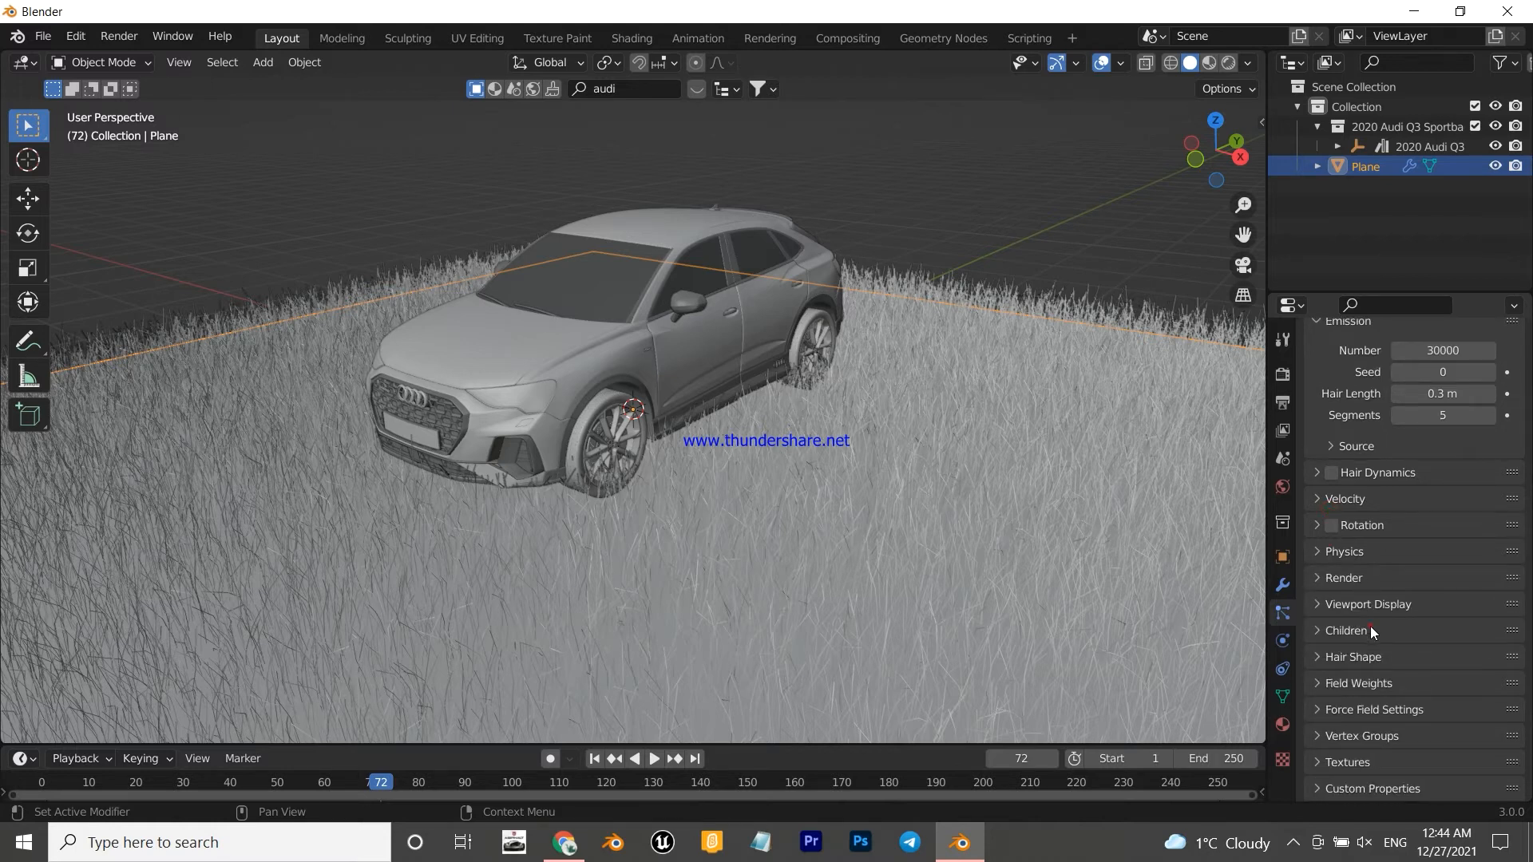
# - Set the child particles of the ground plane's hair system to Interpolated
pyautogui.click(1370, 631)
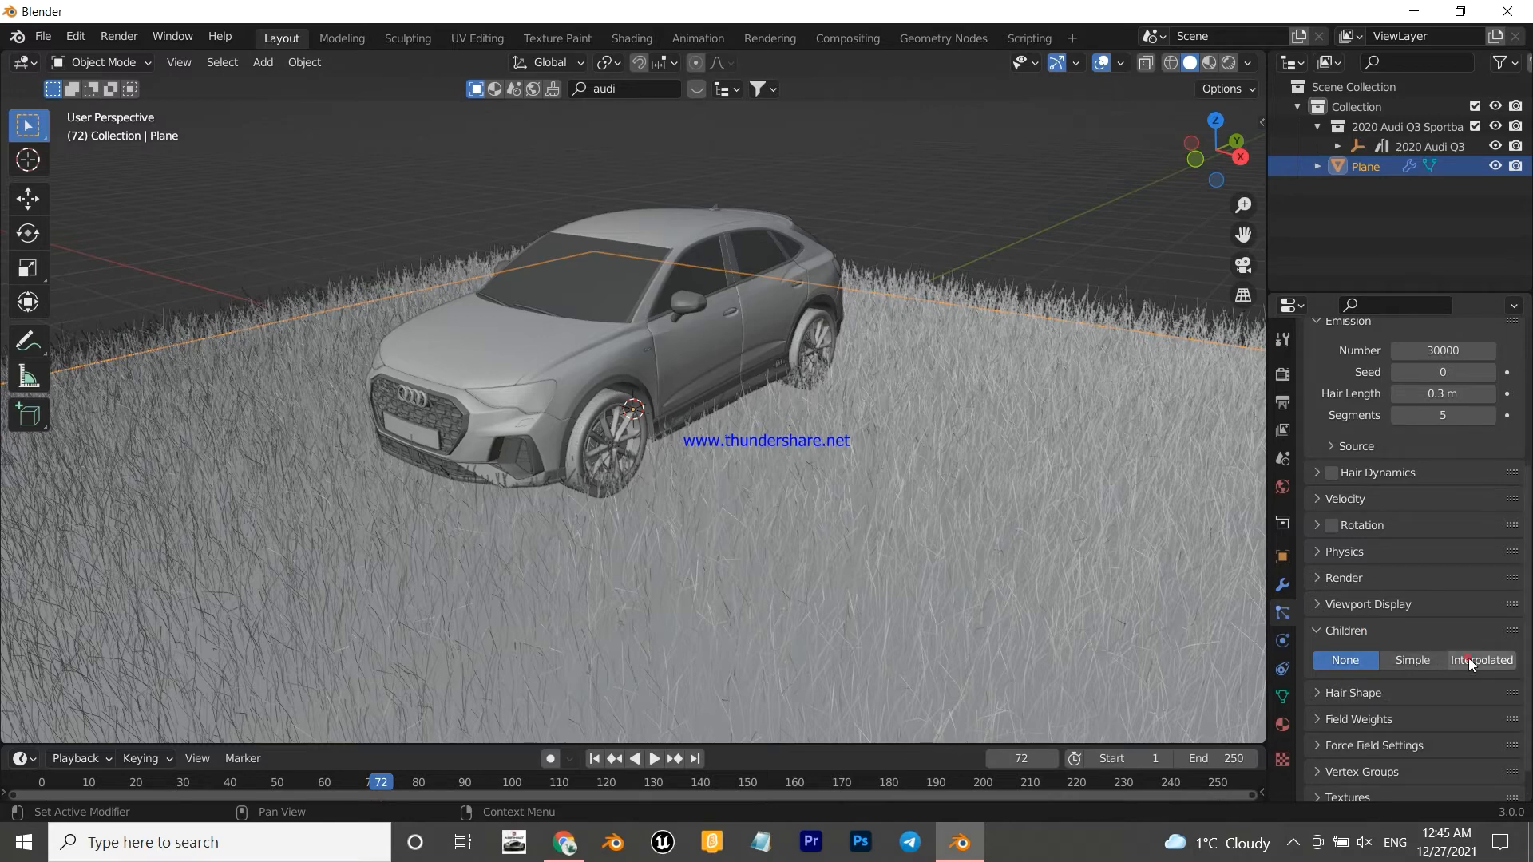
pyautogui.click(1468, 658)
pyautogui.moveTo(1240, 163); pyautogui.dragTo(1266, 200)
pyautogui.click(1438, 631)
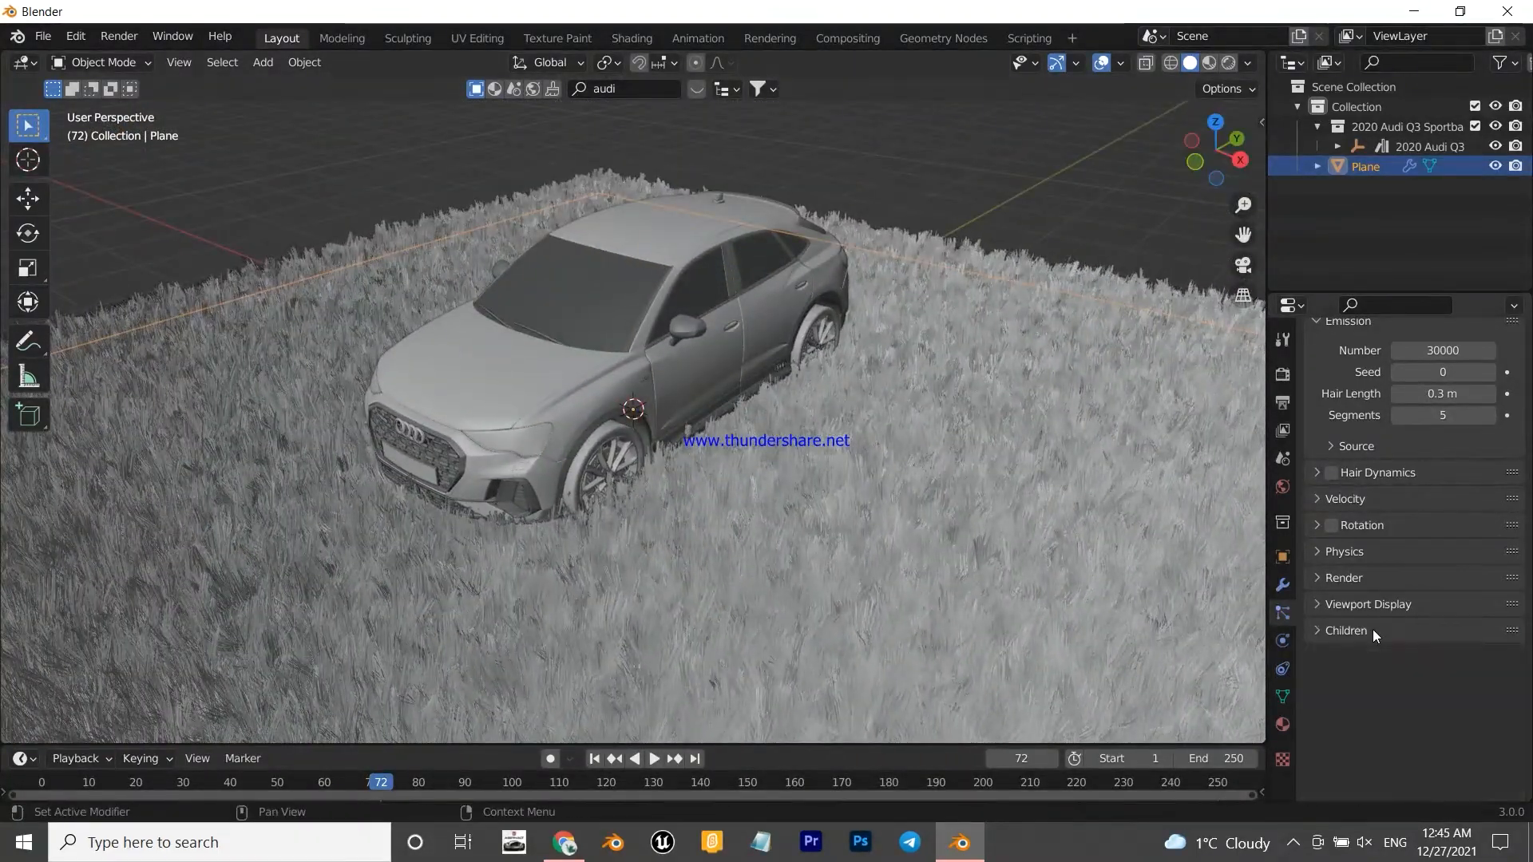
# - Switch the viewport to rendered shading with the car and the whole grass plane in view
pyautogui.moveTo(1215, 145); pyautogui.dragTo(1229, 152)
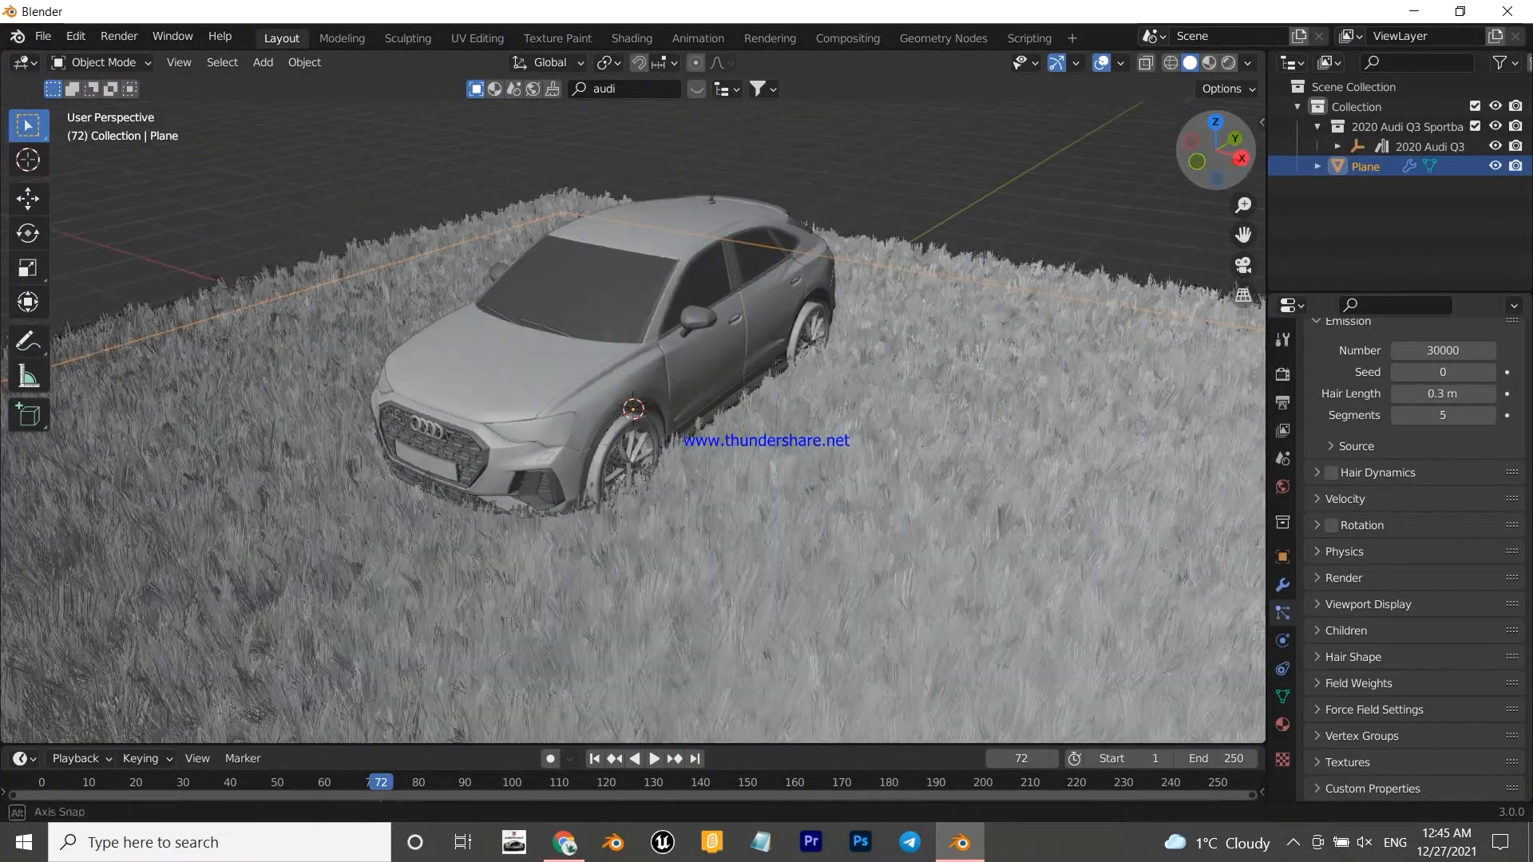
pyautogui.click(1229, 63)
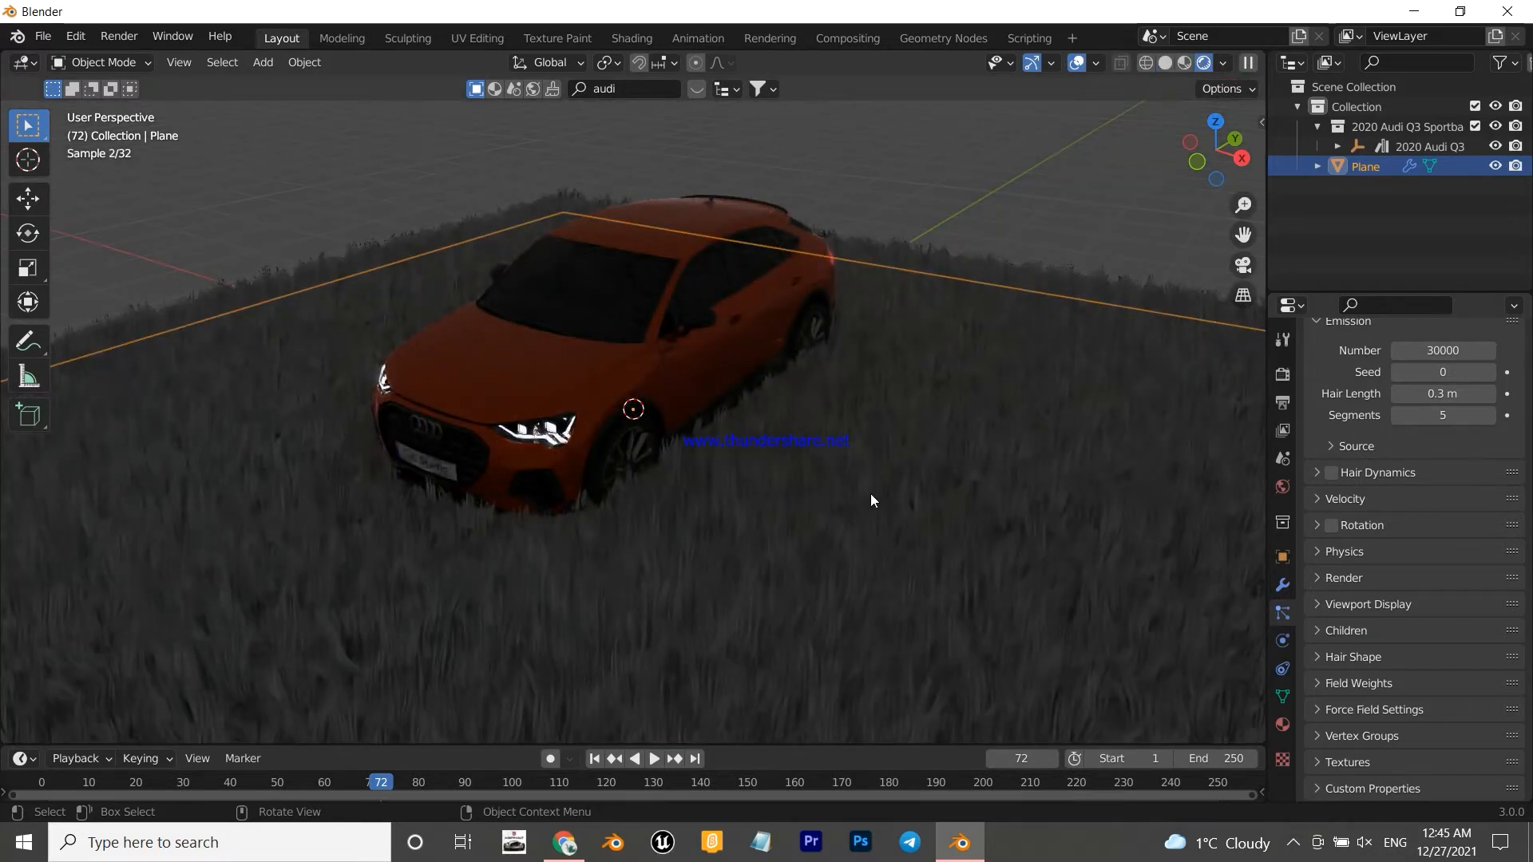
pyautogui.scroll(-3, 631, 539)
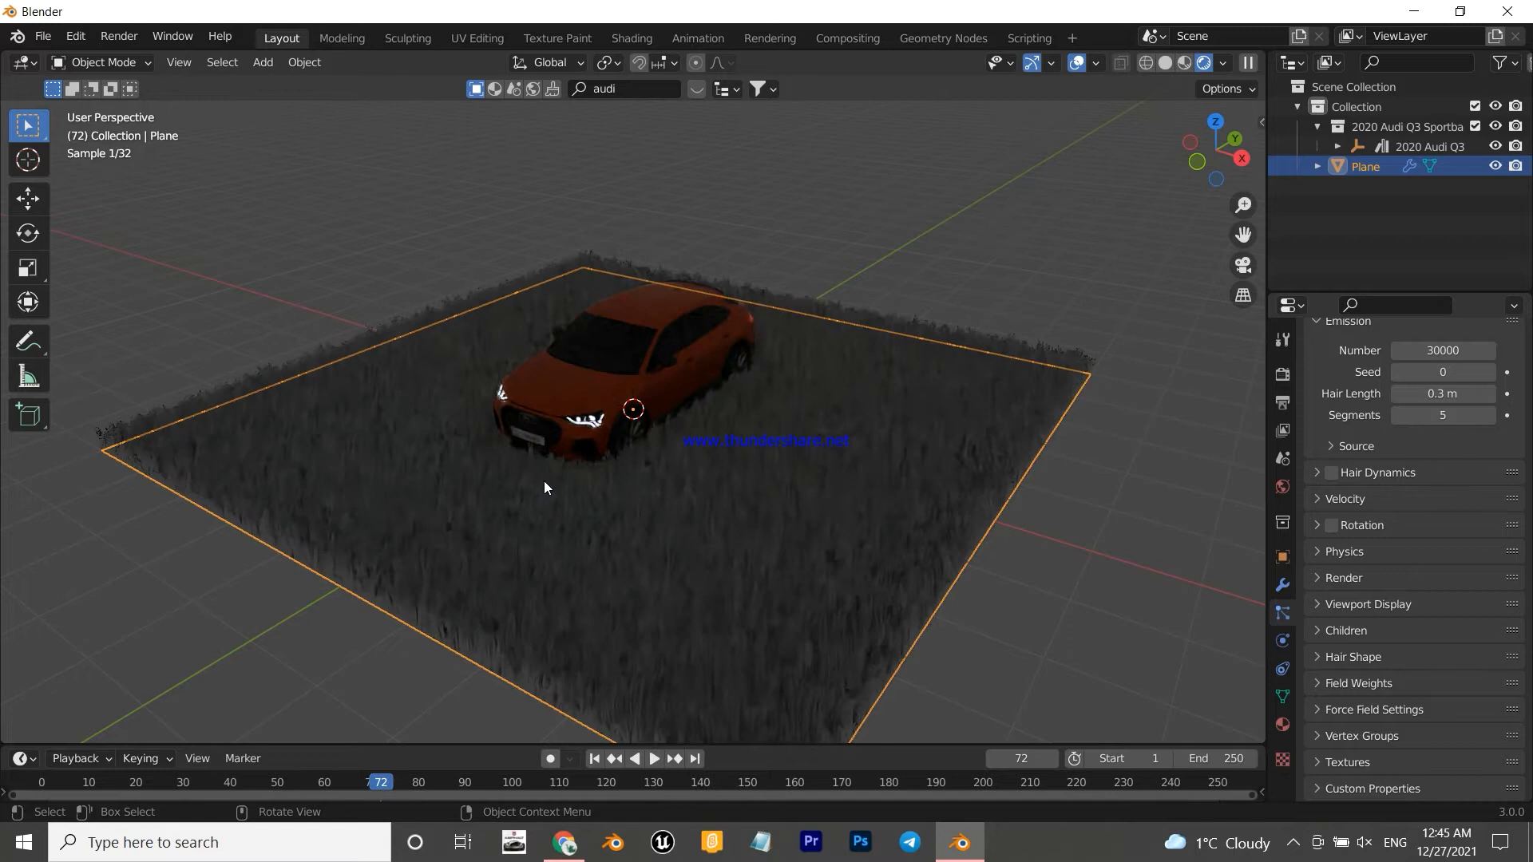
# - Add a second mesh plane and raise it along the Z axis to hover above the car
pyautogui.hotkey('shift', 'a')
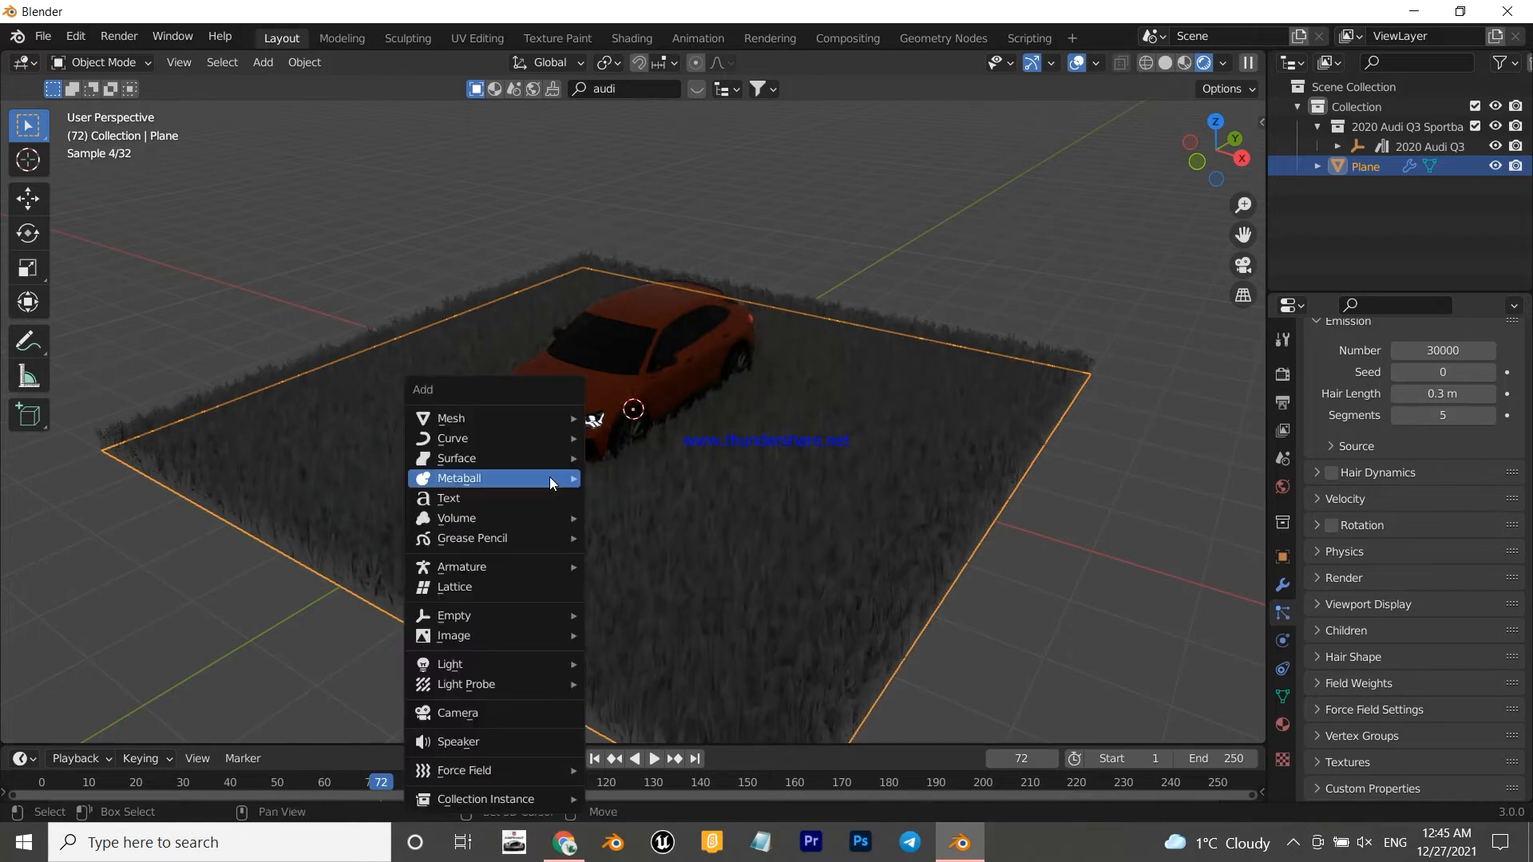
pyautogui.moveTo(534, 424)
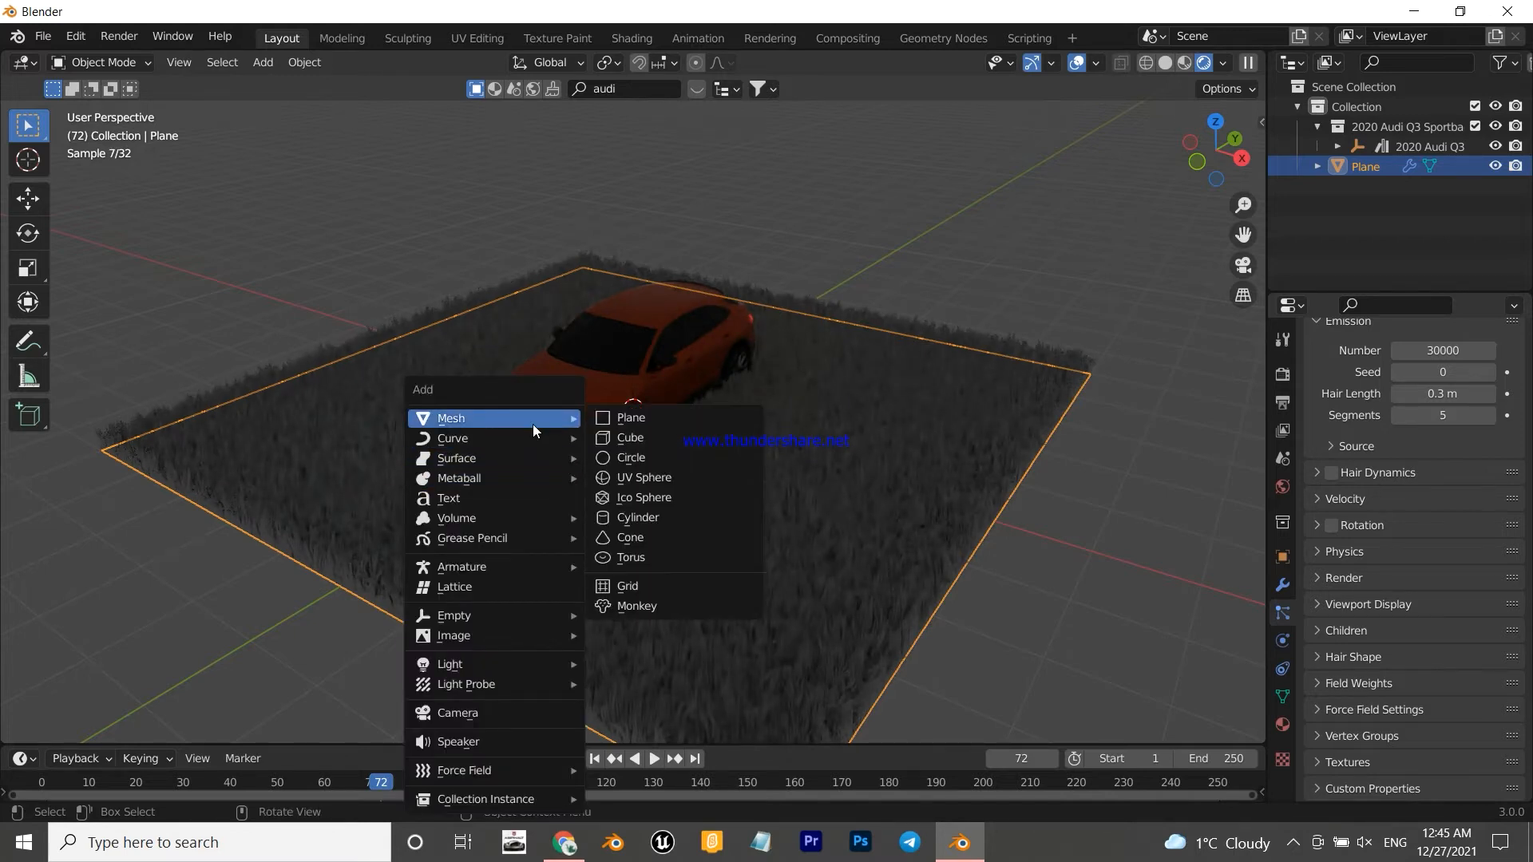
pyautogui.moveTo(500, 663)
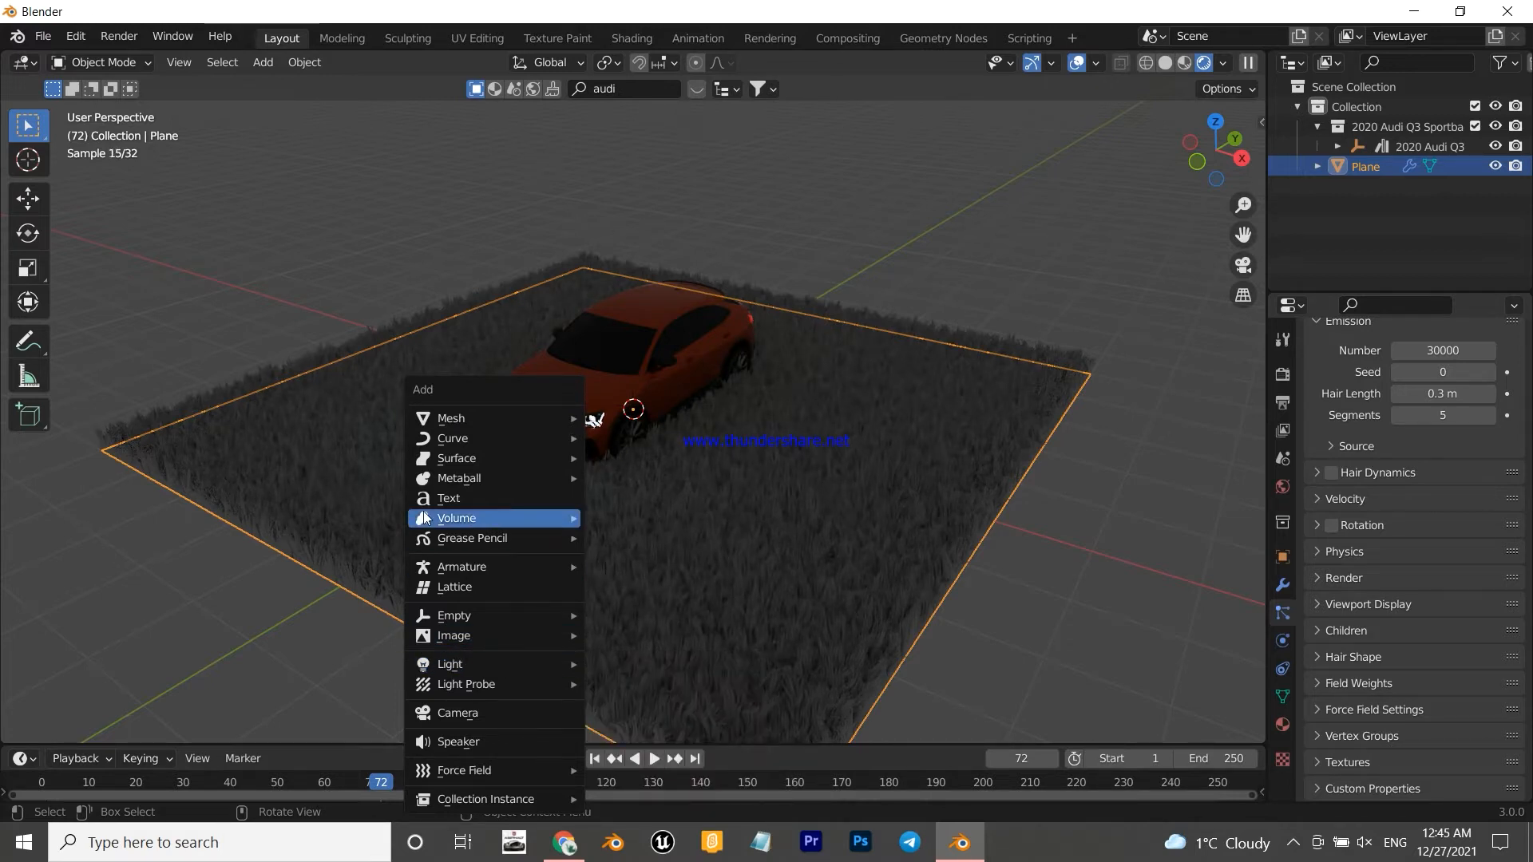
pyautogui.moveTo(433, 421)
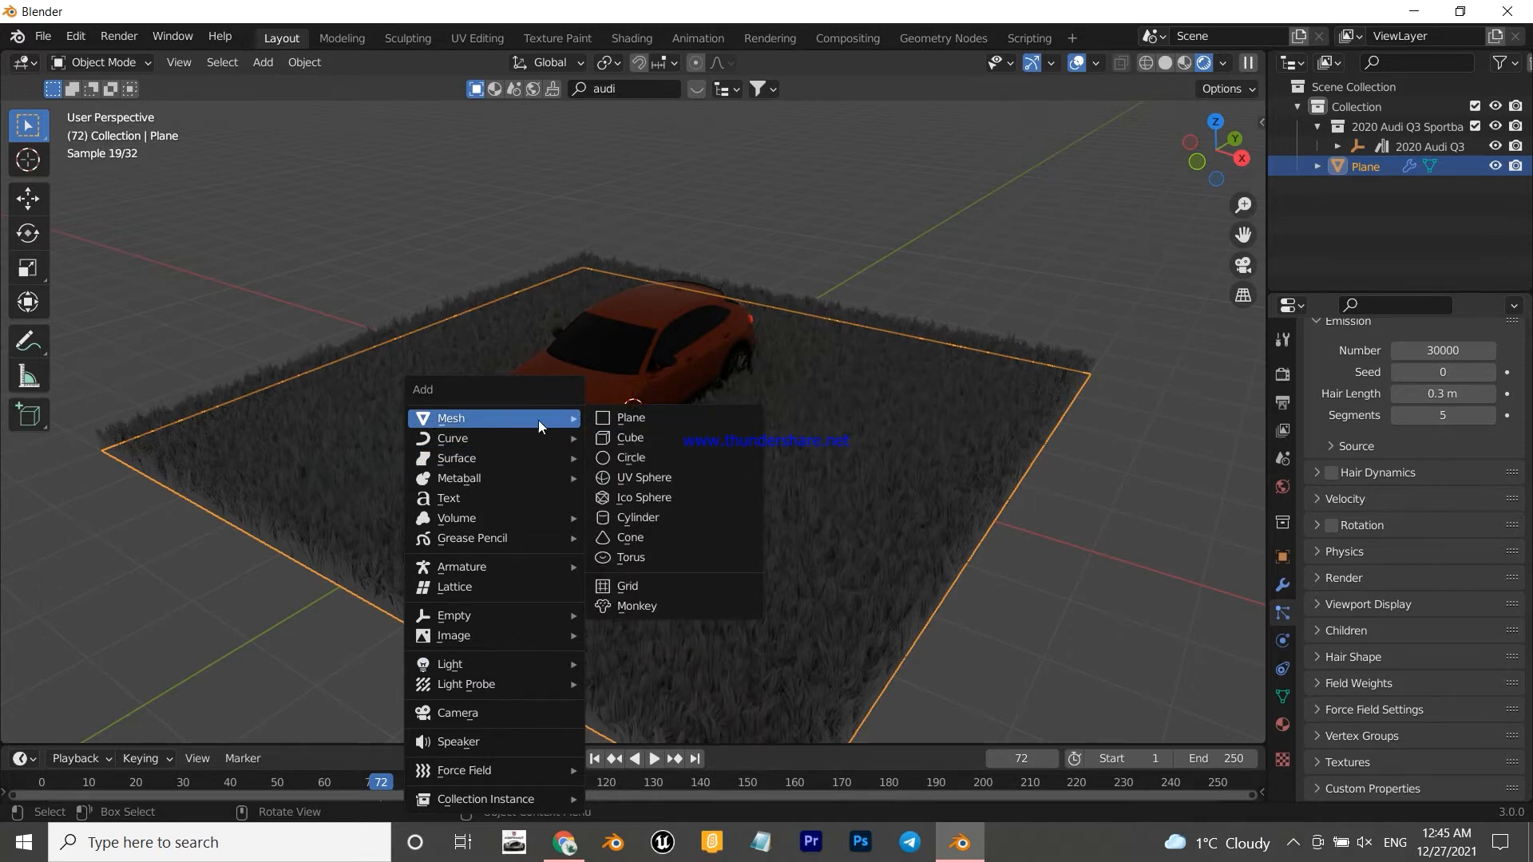
pyautogui.click(639, 417)
pyautogui.press('g')
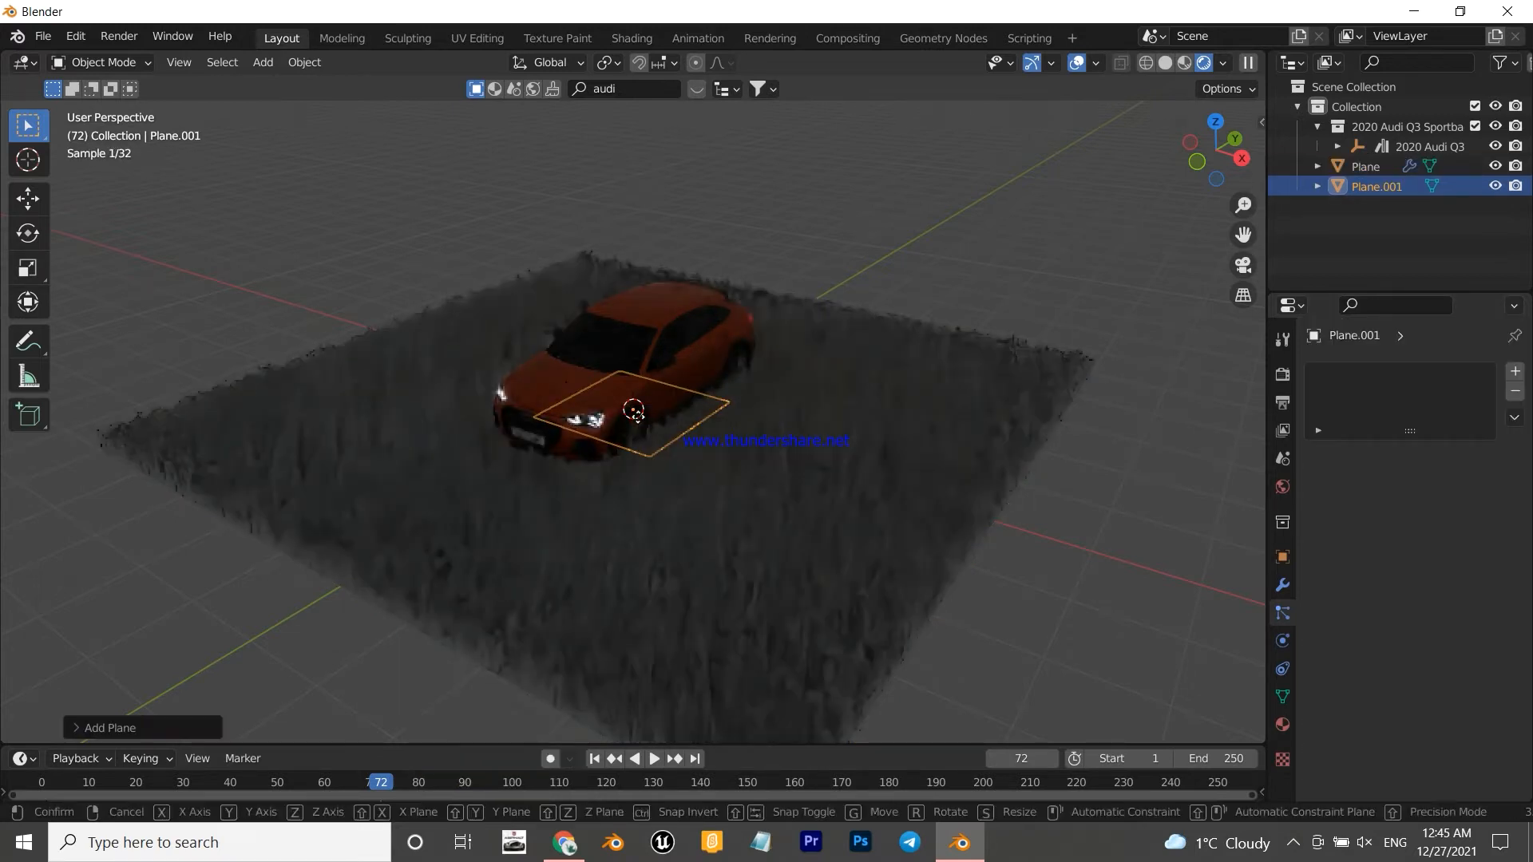
pyautogui.press('z')
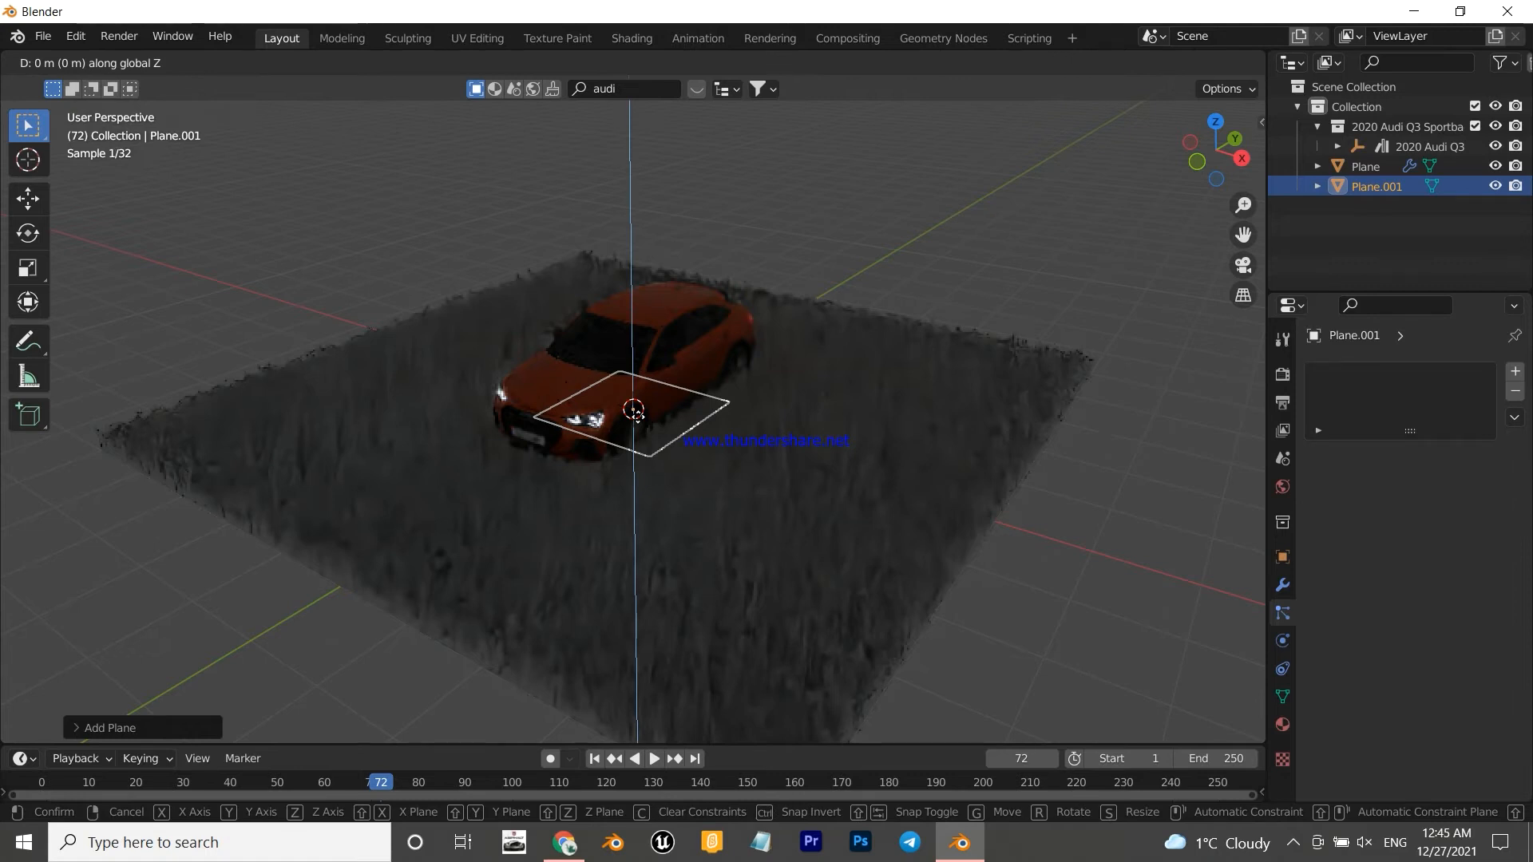
pyautogui.click(625, 225)
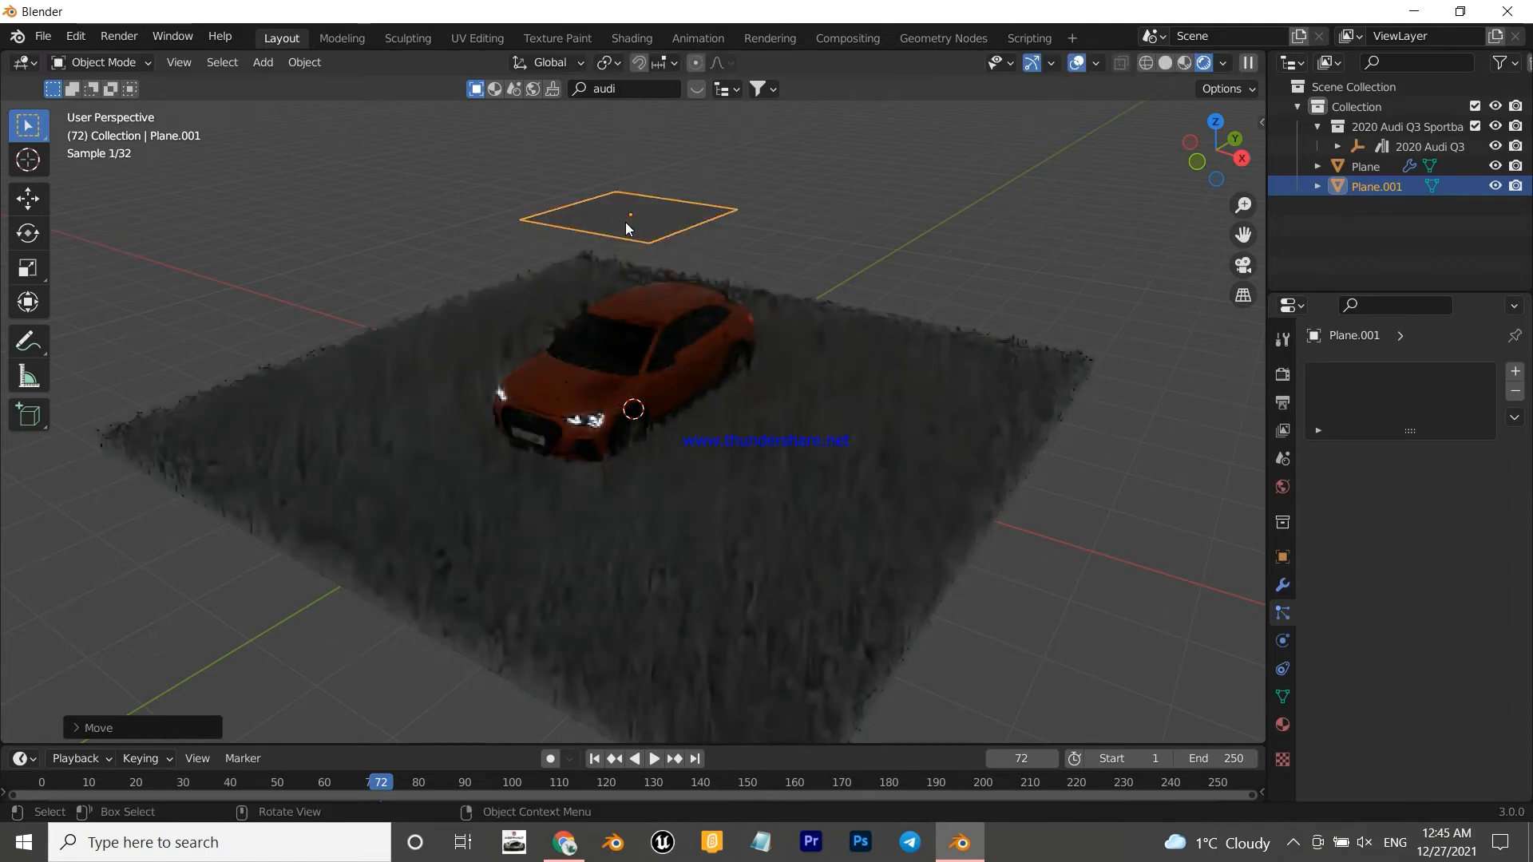
# - Scale the overhead plane by a factor of 5
pyautogui.press('s')
pyautogui.press('5')
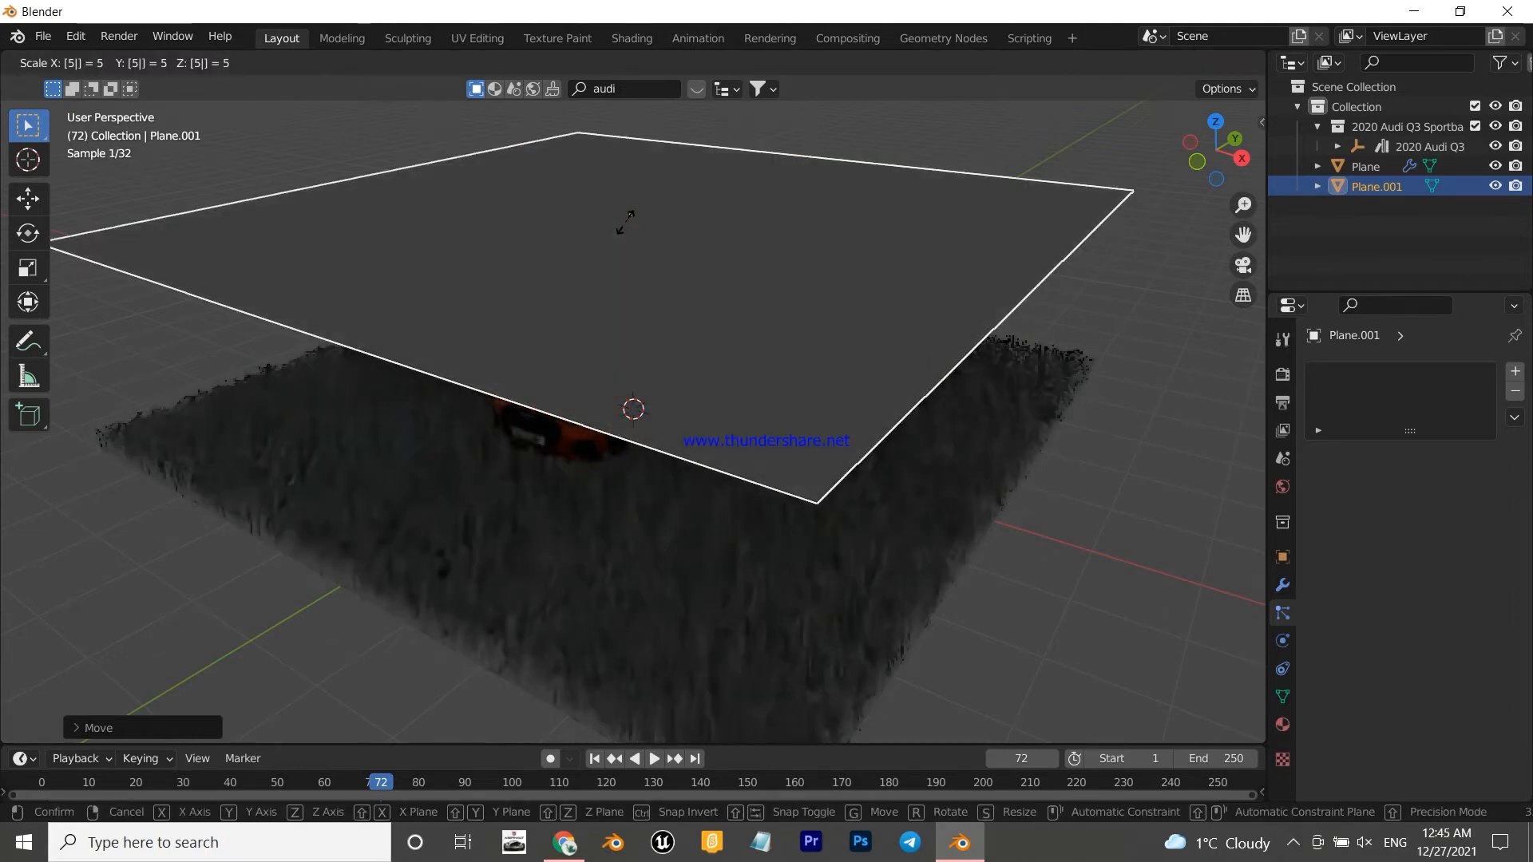
pyautogui.press('Return')
pyautogui.scroll(5, 619, 472)
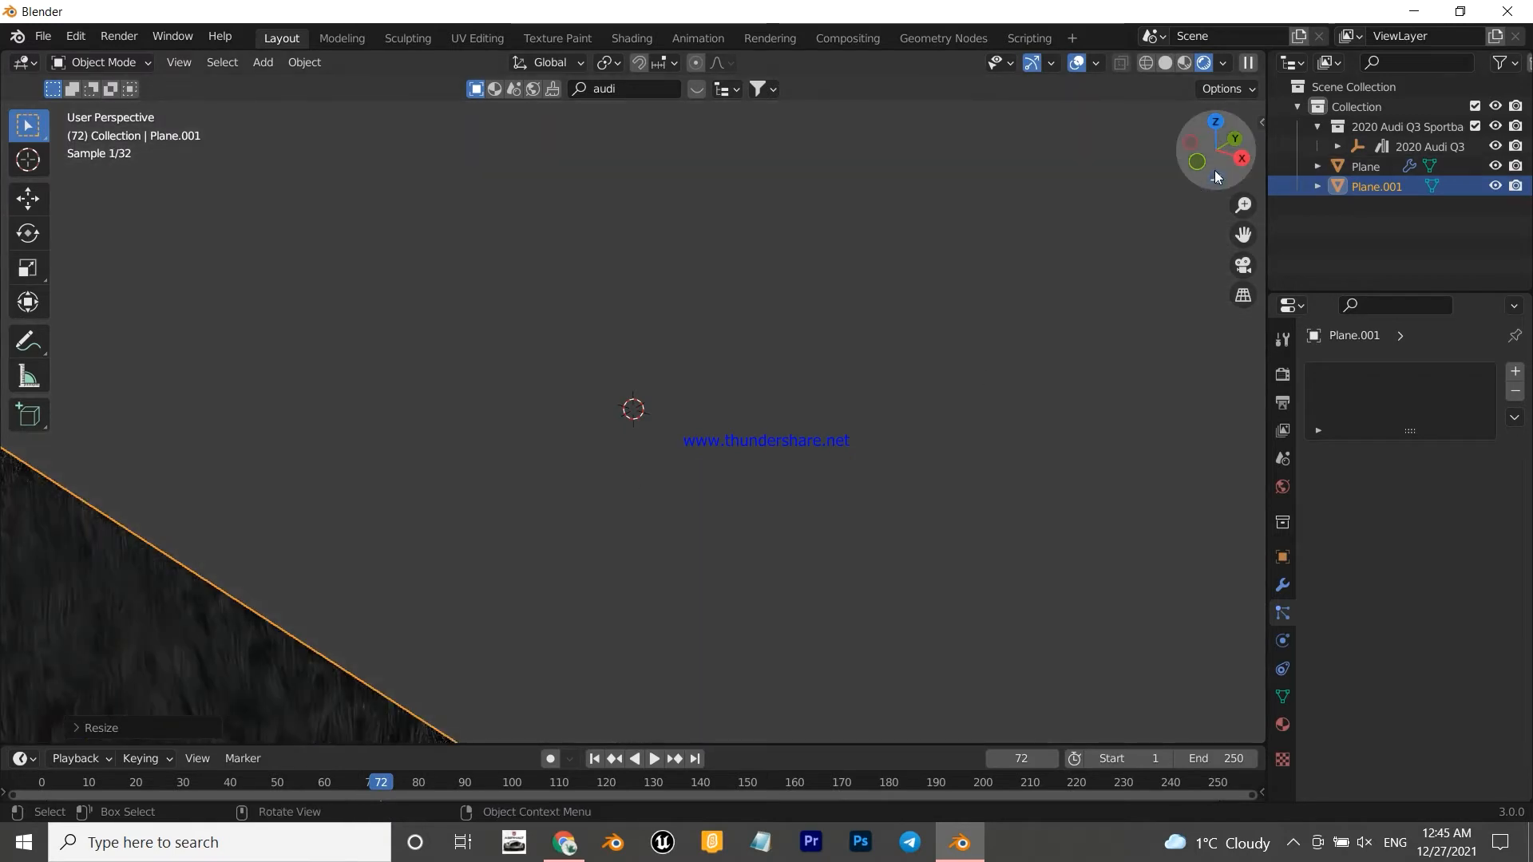
pyautogui.moveTo(1216, 176); pyautogui.dragTo(1249, 395)
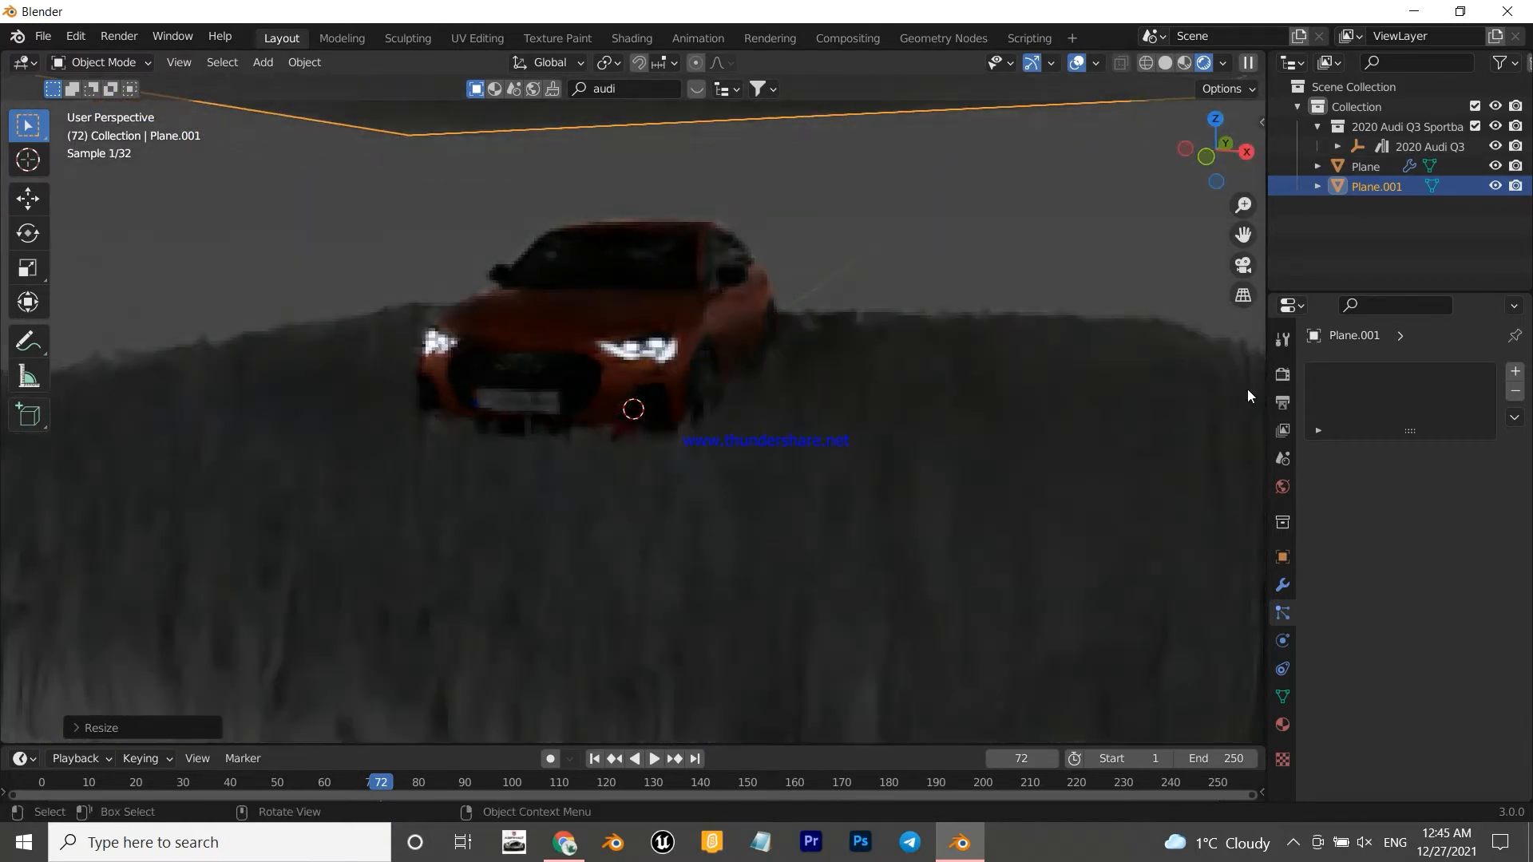
# - Create a new material on the overhead plane and set its surface shader to Emission
pyautogui.click(1281, 719)
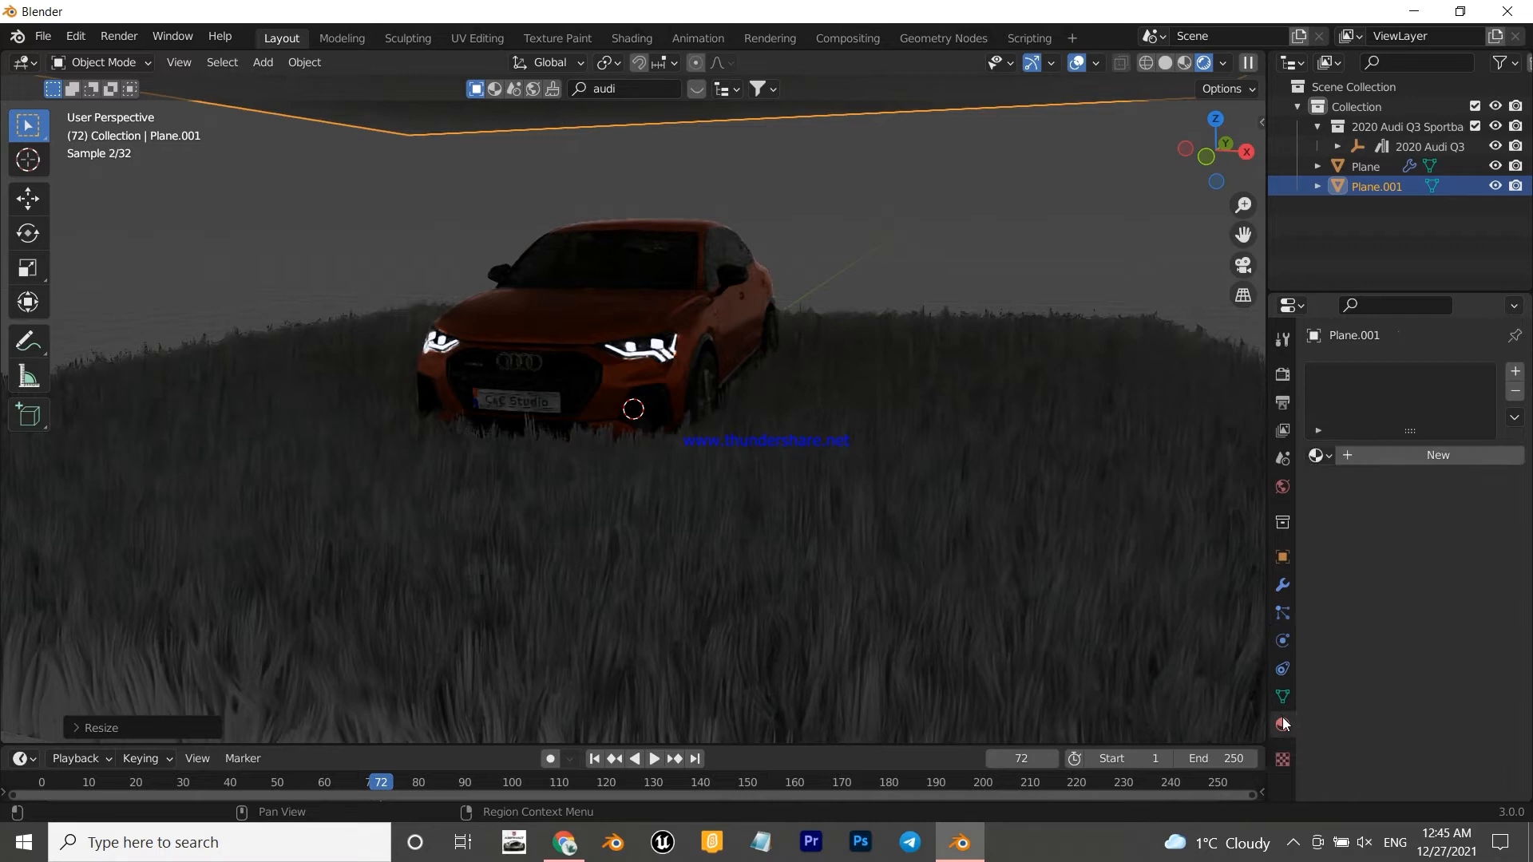
pyautogui.click(1433, 467)
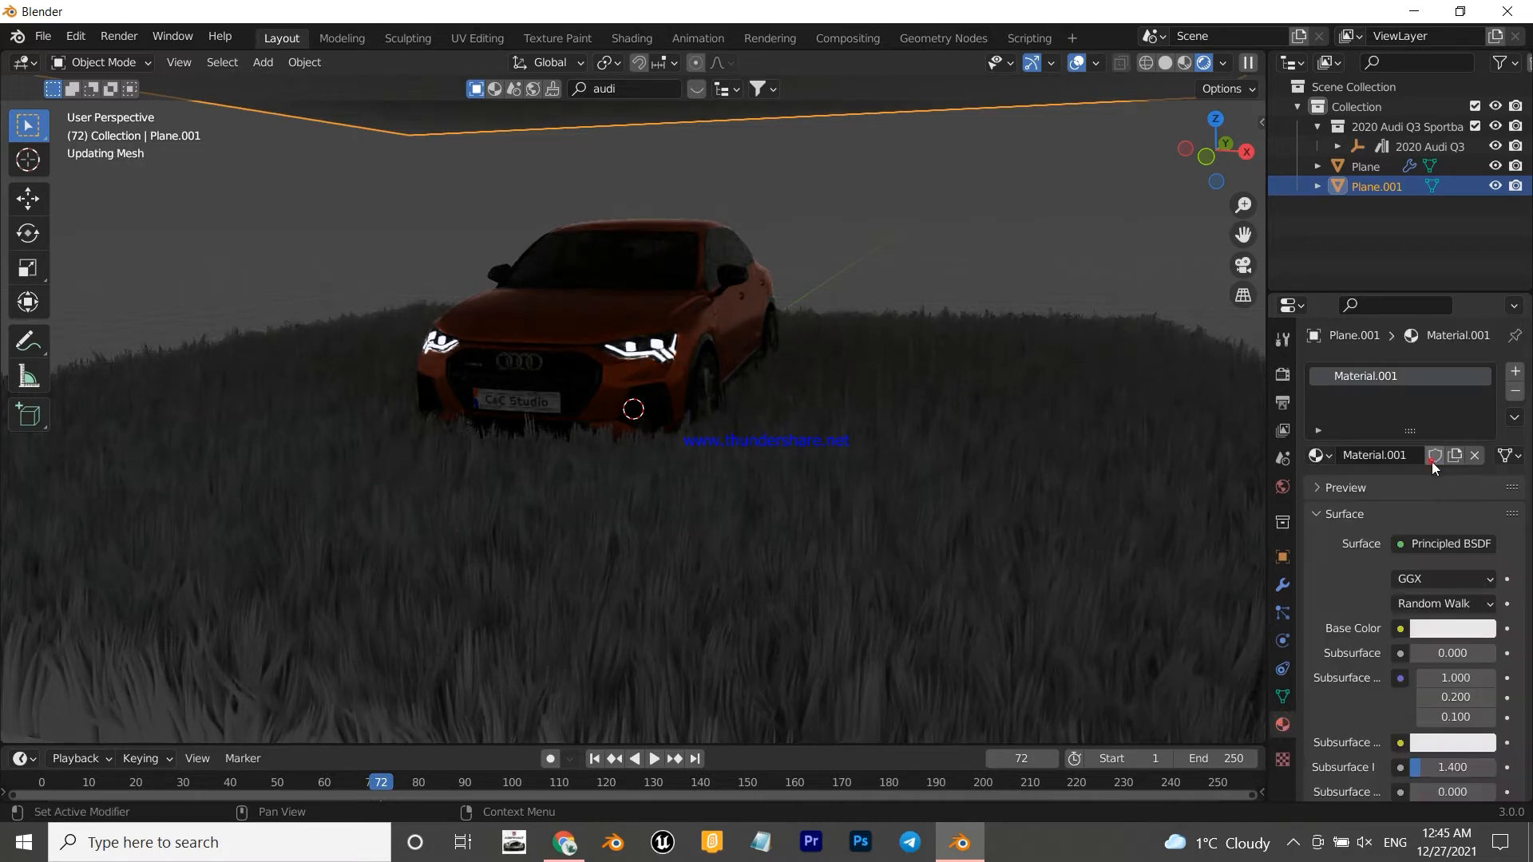
pyautogui.click(1430, 545)
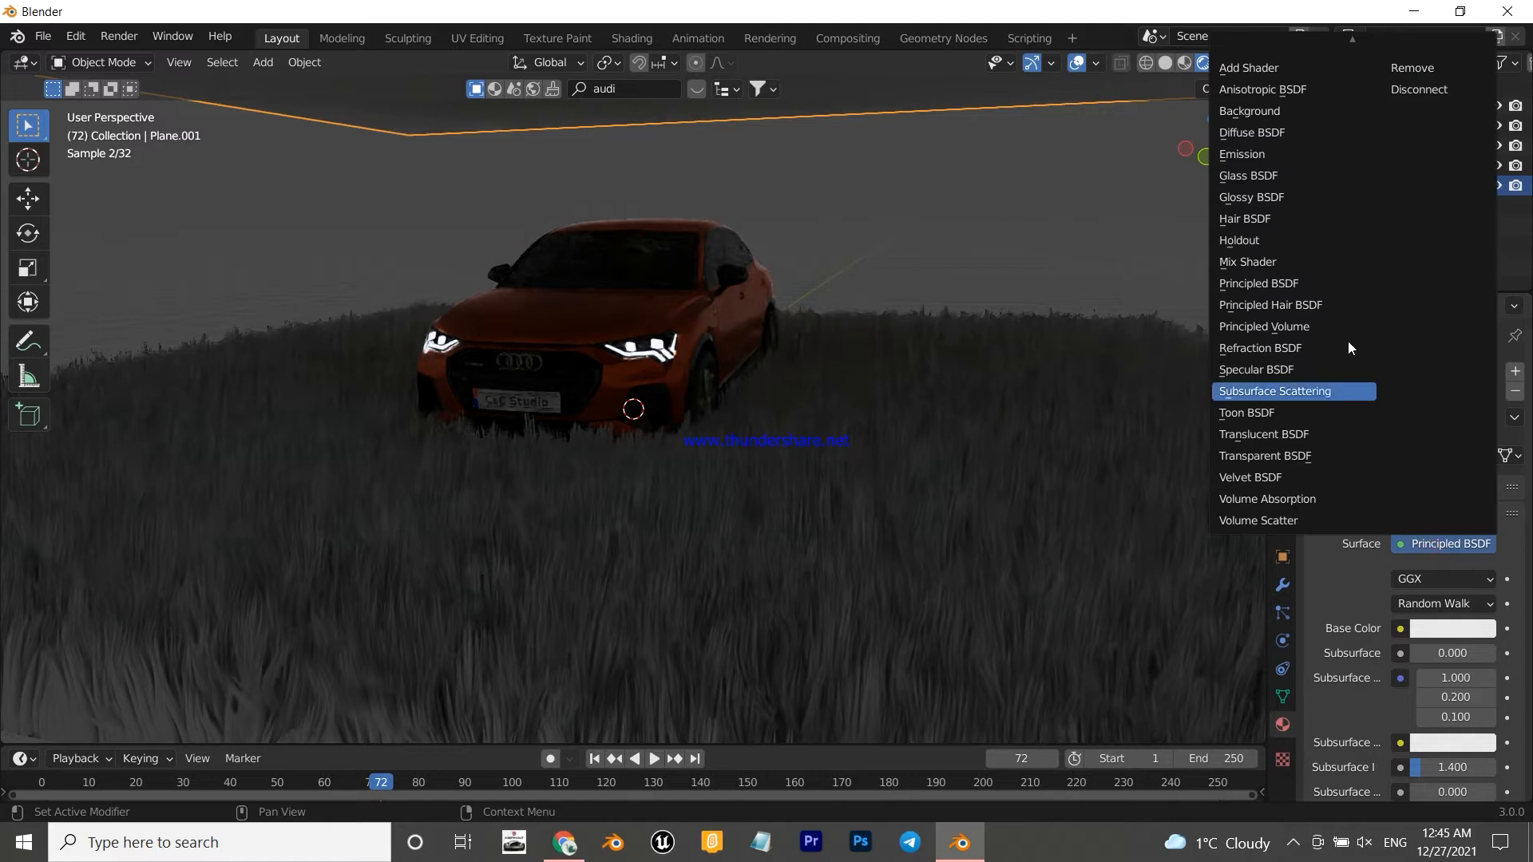
pyautogui.click(1242, 154)
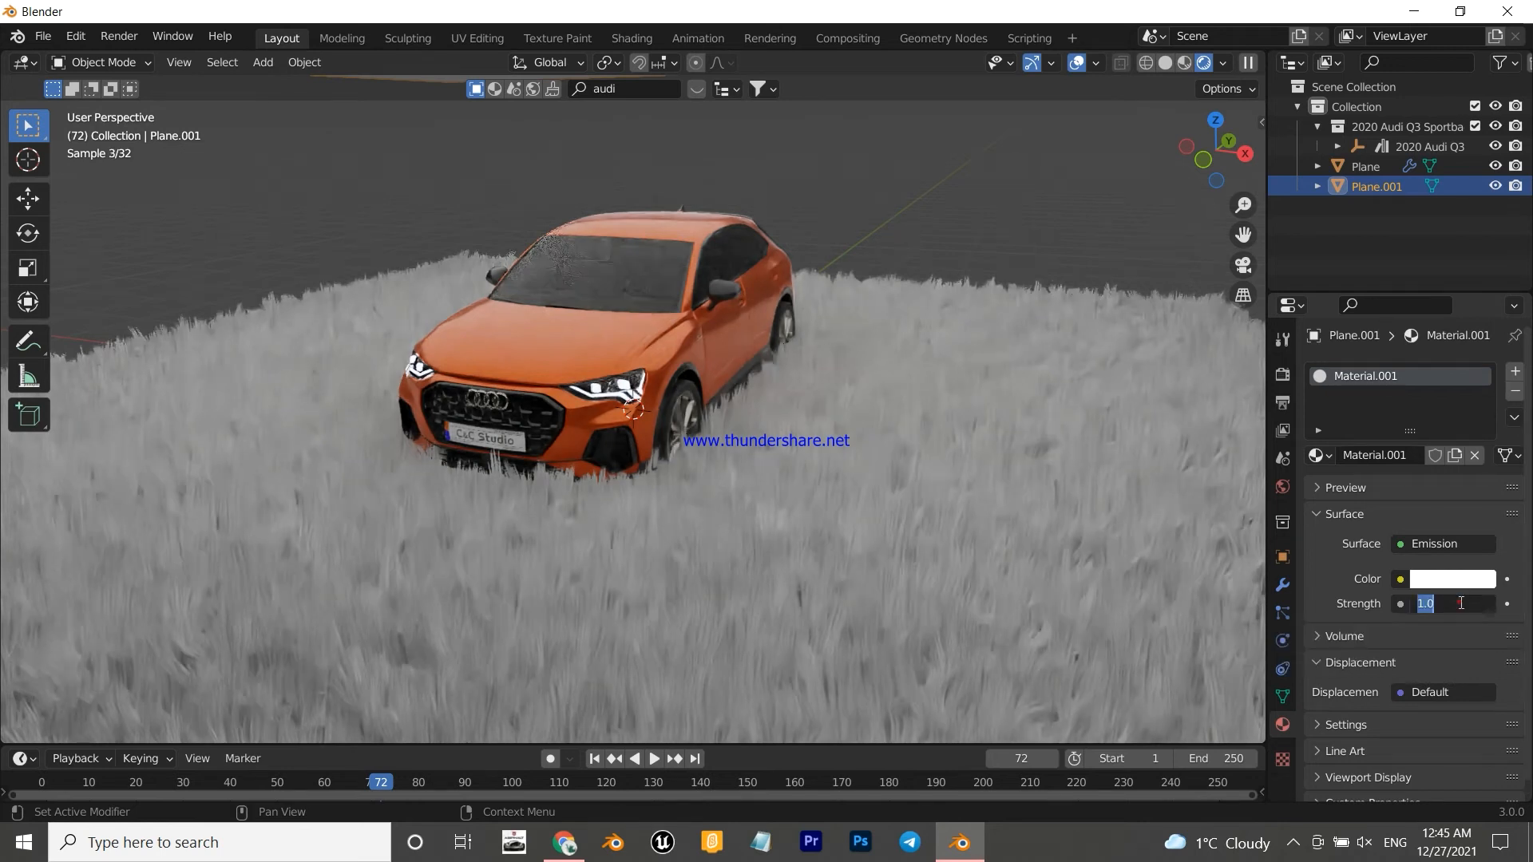
# - Try an emission strength of 2 on the overhead plane's material
pyautogui.click(1458, 602)
pyautogui.write('2')
pyautogui.press('Return')
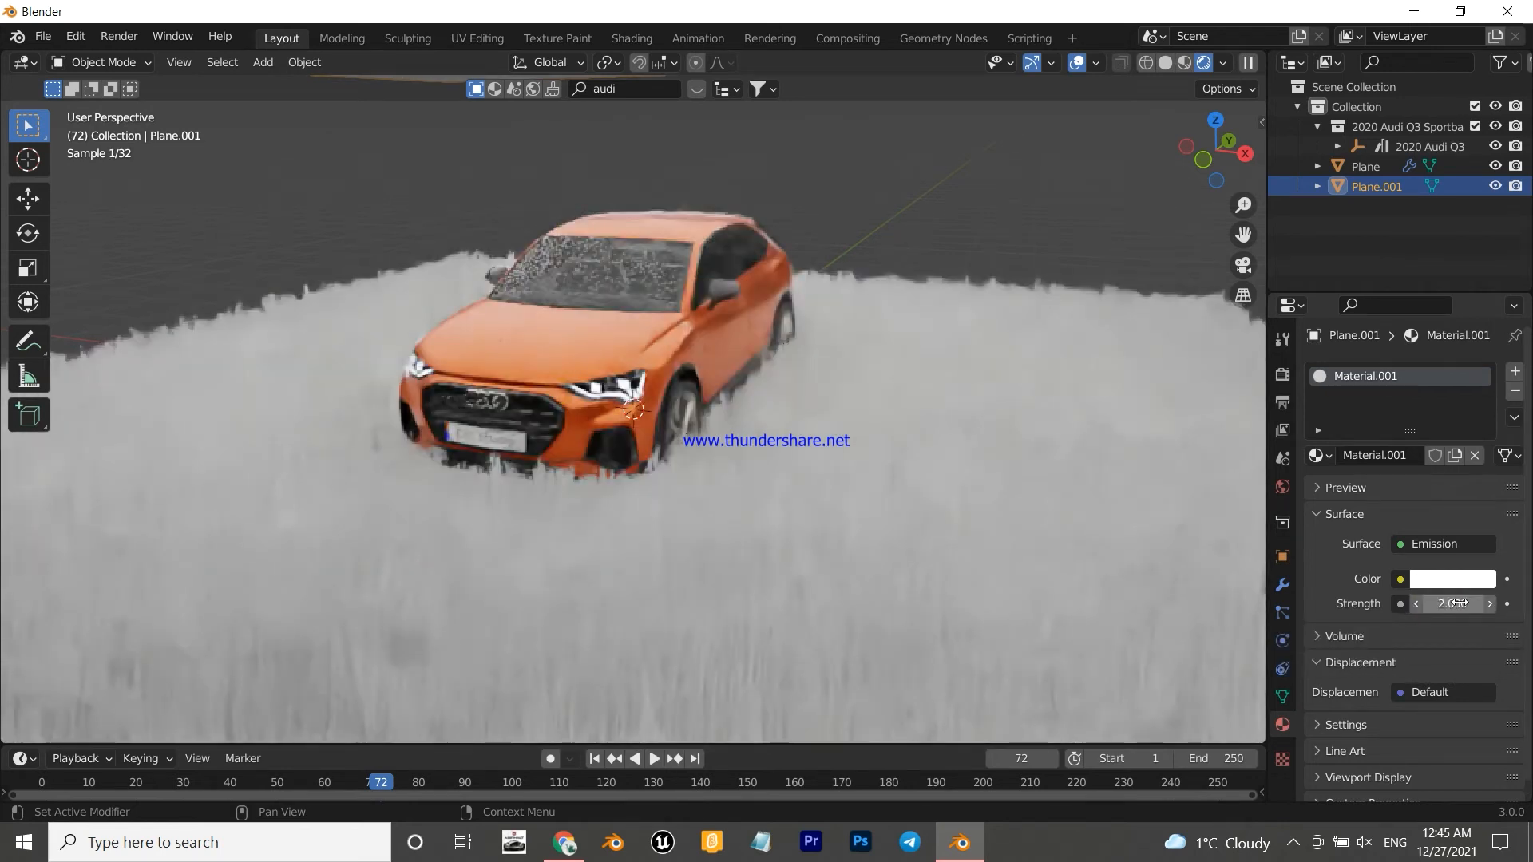
# - Set the emission strength of the overhead plane's material to 1.5
pyautogui.click(1458, 603)
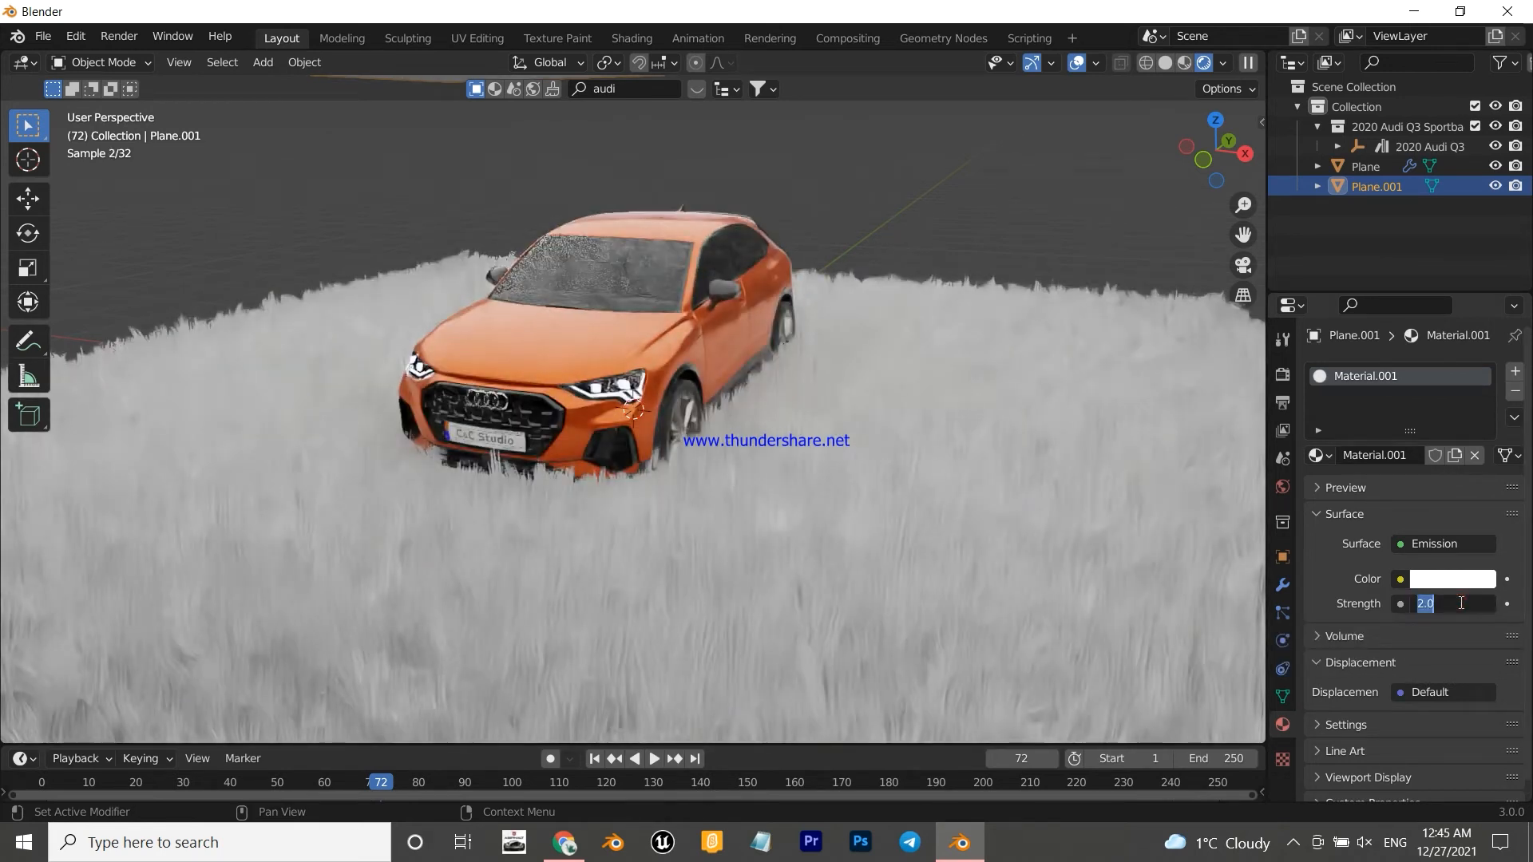
pyautogui.write('1')
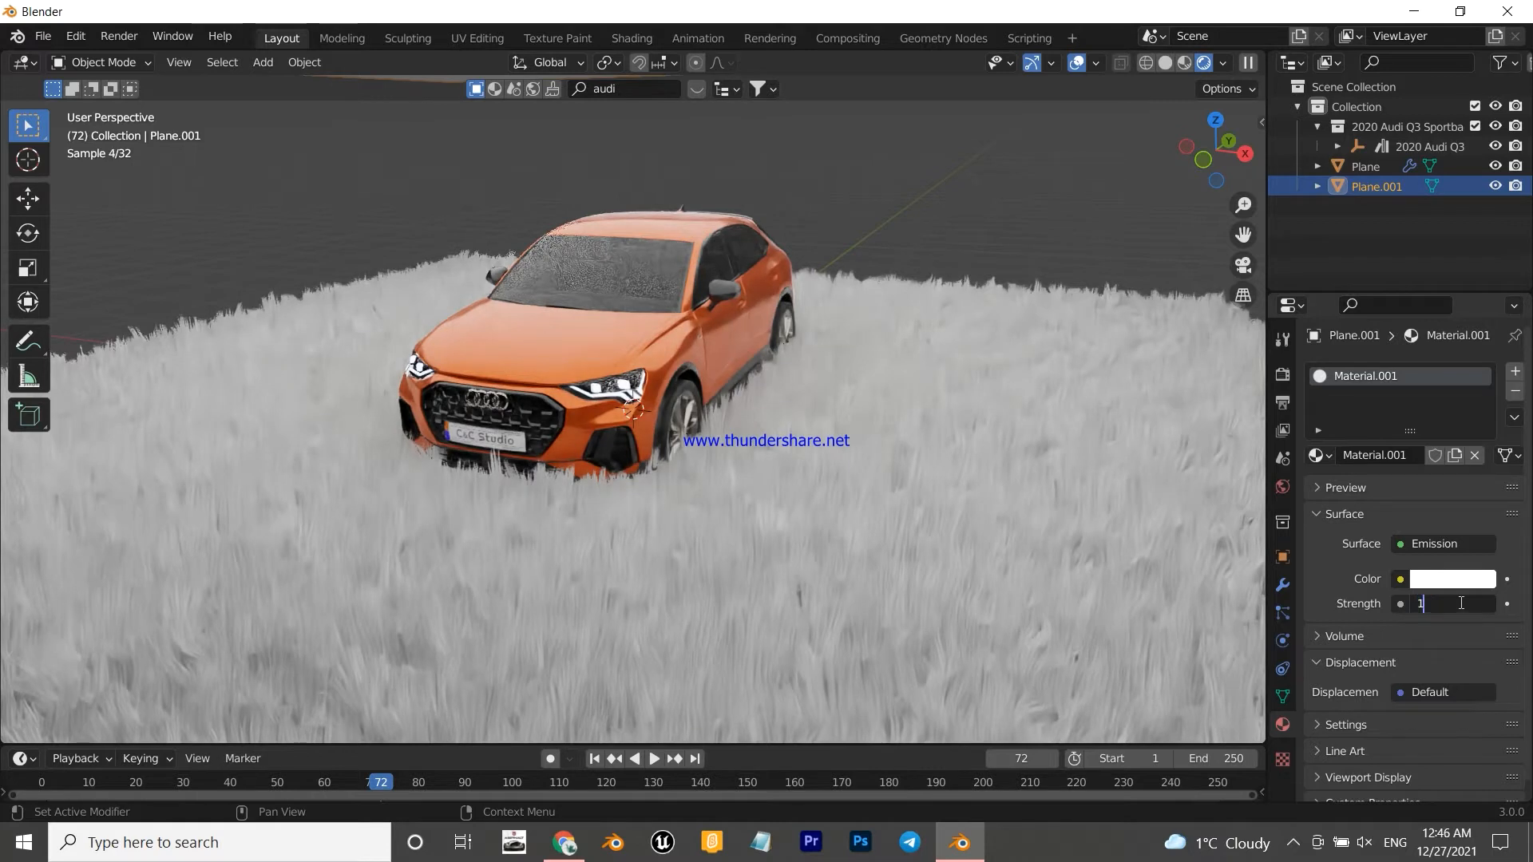
pyautogui.write('.5')
pyautogui.press('Return')
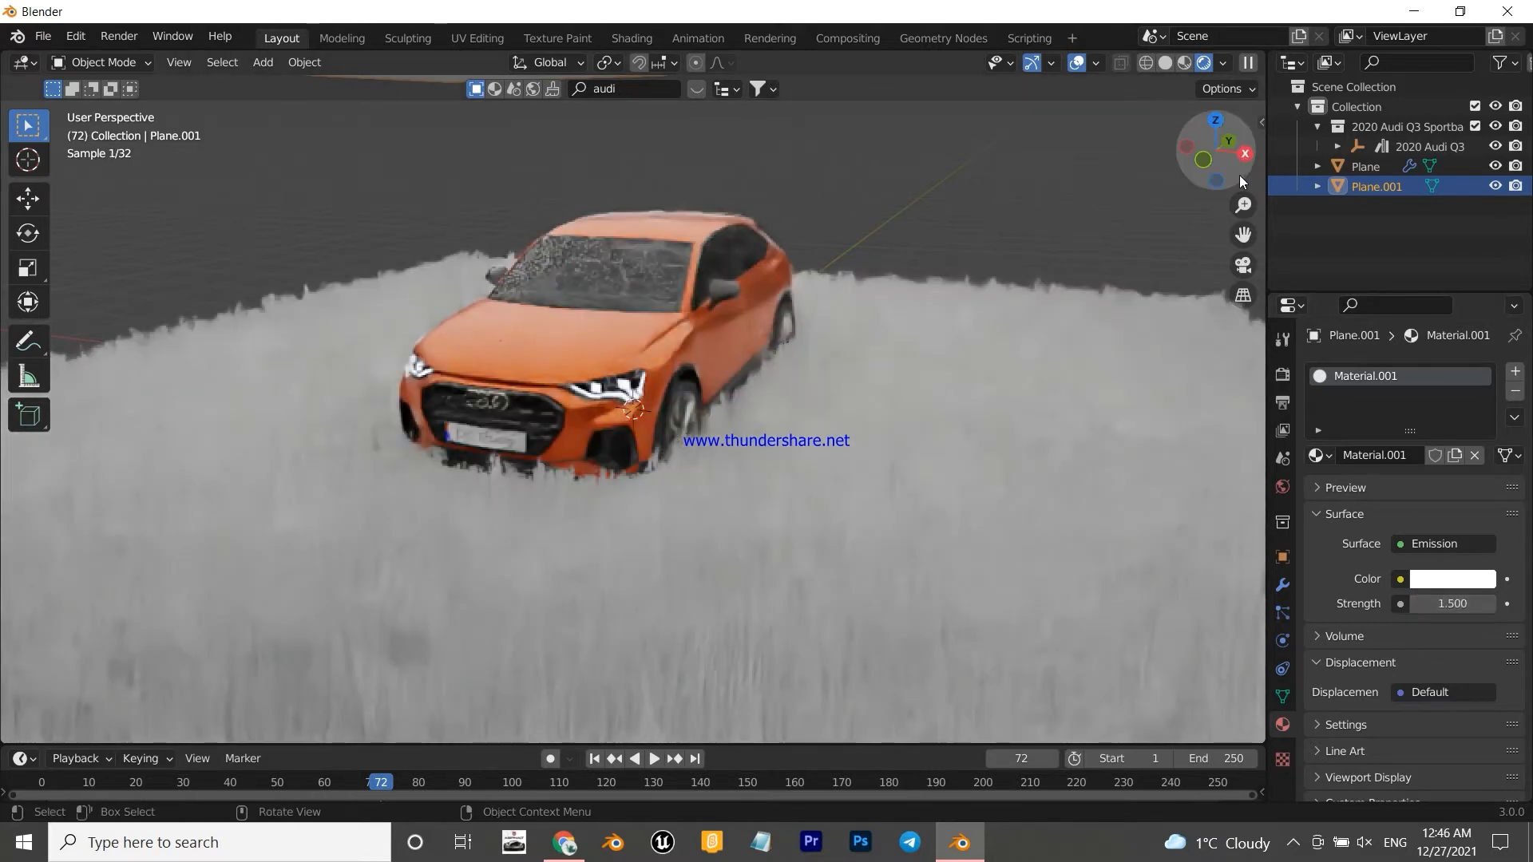
# - Set the world background color to black and its strength to 0
pyautogui.moveTo(1238, 170); pyautogui.dragTo(1254, 171)
pyautogui.click(1284, 488)
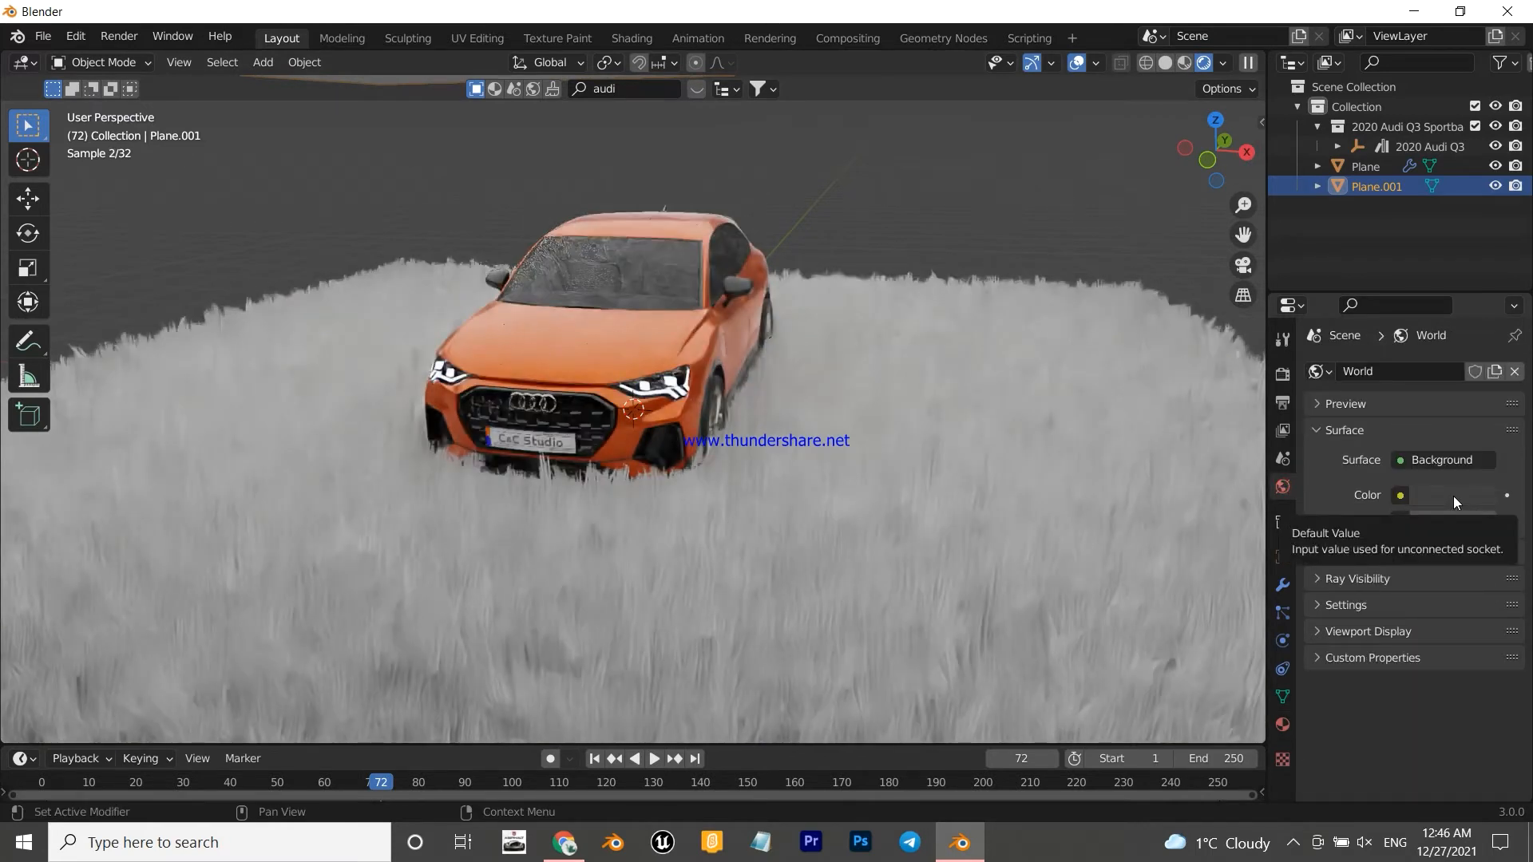
pyautogui.click(1453, 496)
pyautogui.moveTo(1478, 329); pyautogui.dragTo(1480, 353)
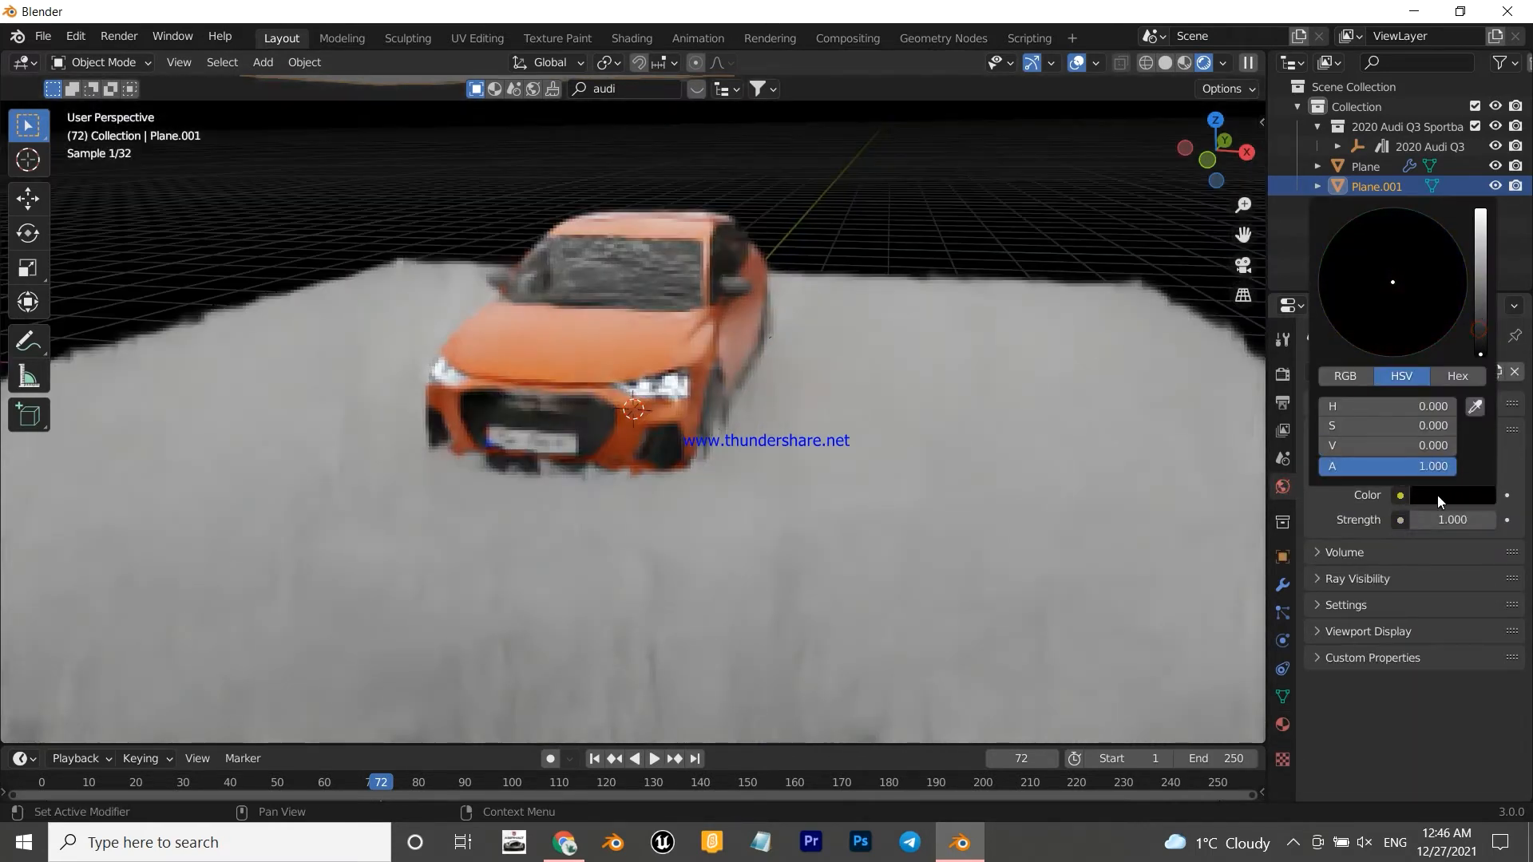
pyautogui.moveTo(1455, 521); pyautogui.dragTo(1436, 521)
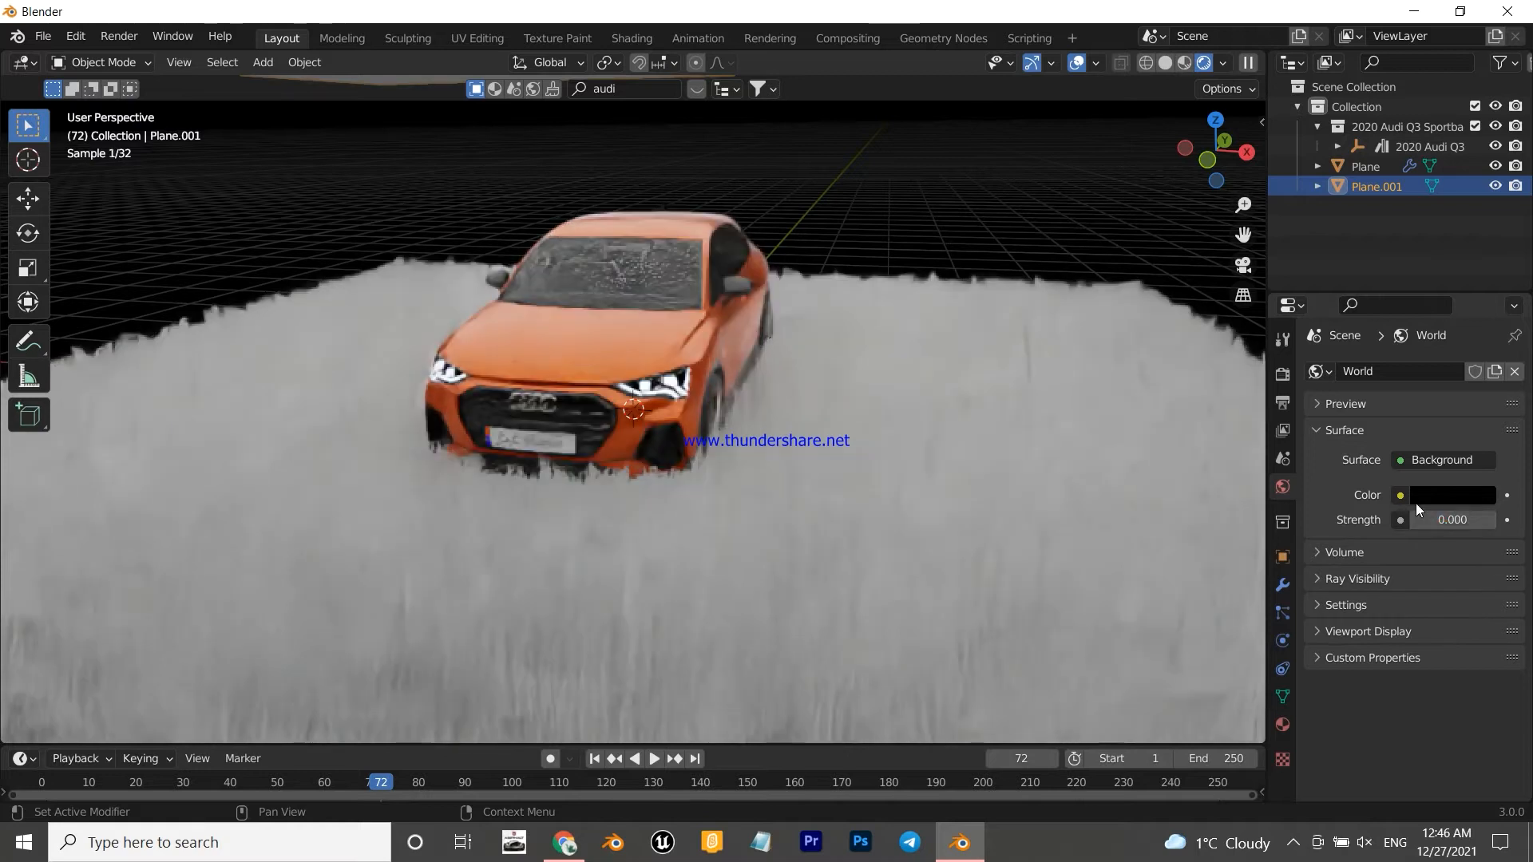
# - Select the grass-covered ground plane and open the Shading workspace with an enlarged shader editor
pyautogui.click(974, 356)
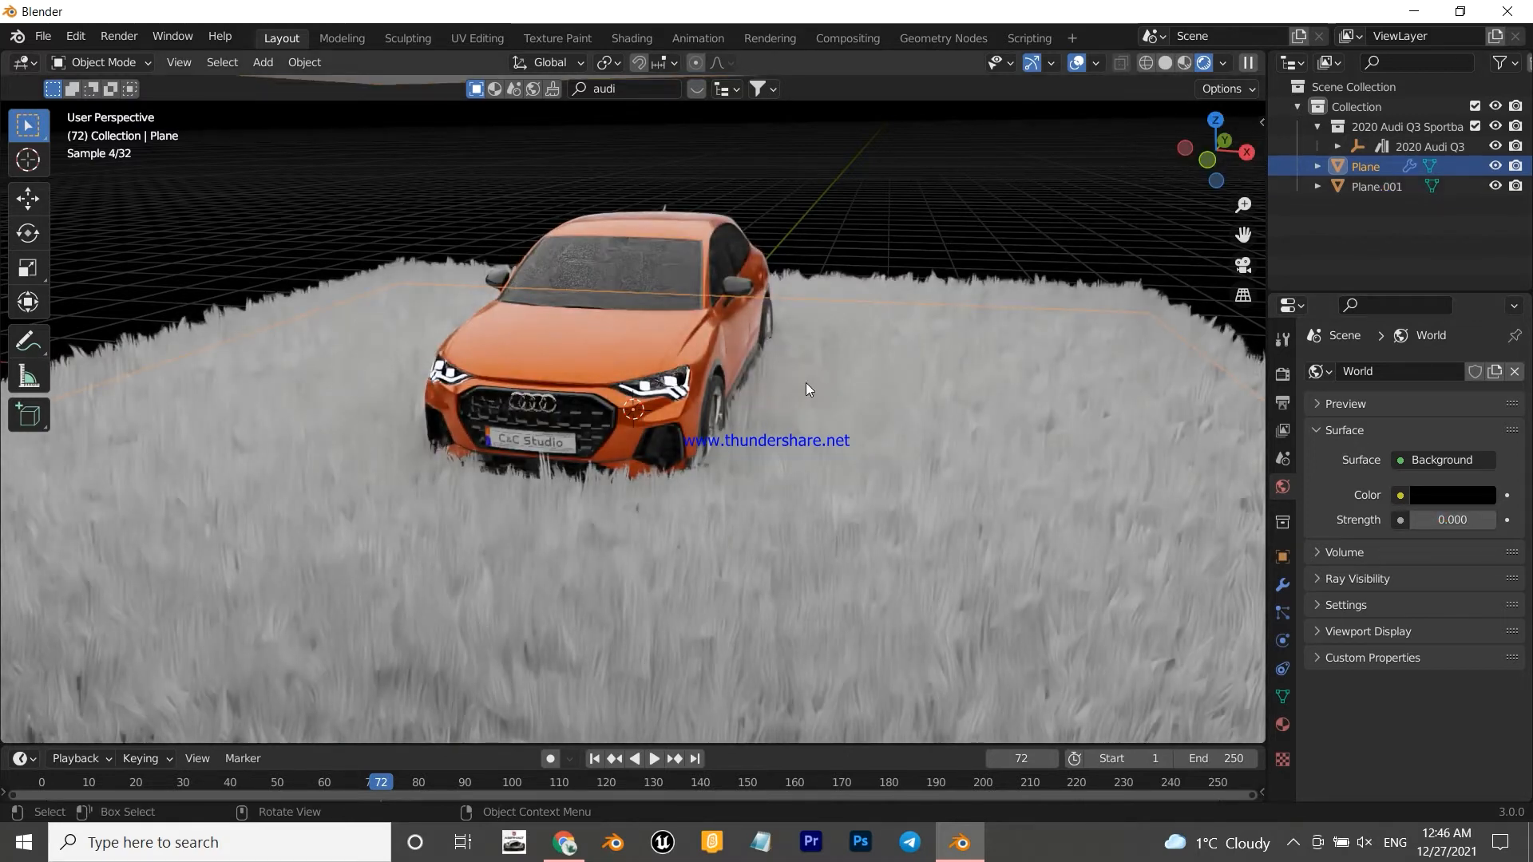
pyautogui.click(625, 38)
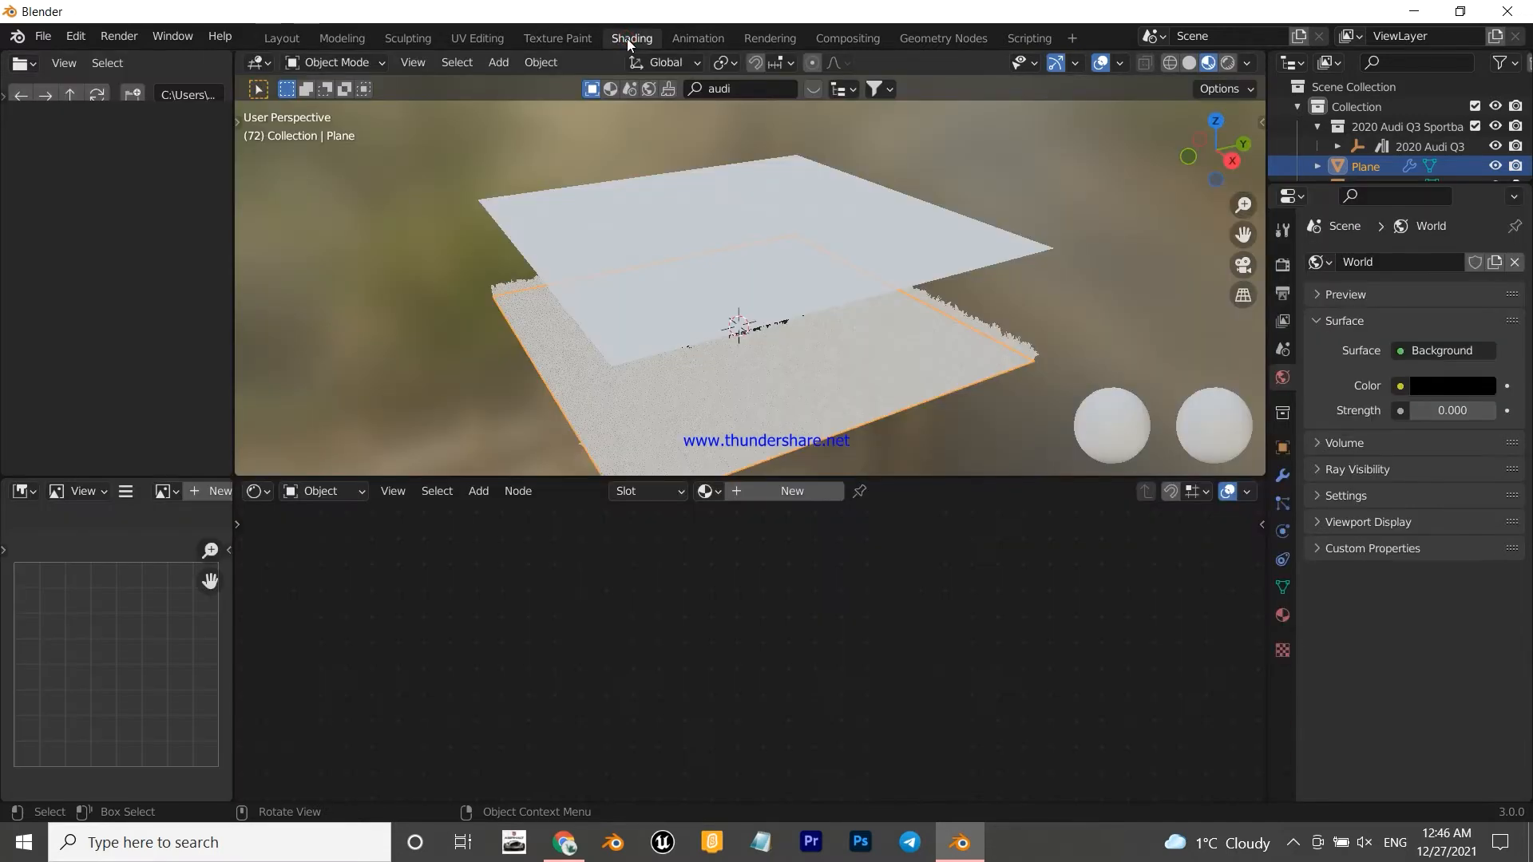
pyautogui.moveTo(798, 478); pyautogui.dragTo(810, 346)
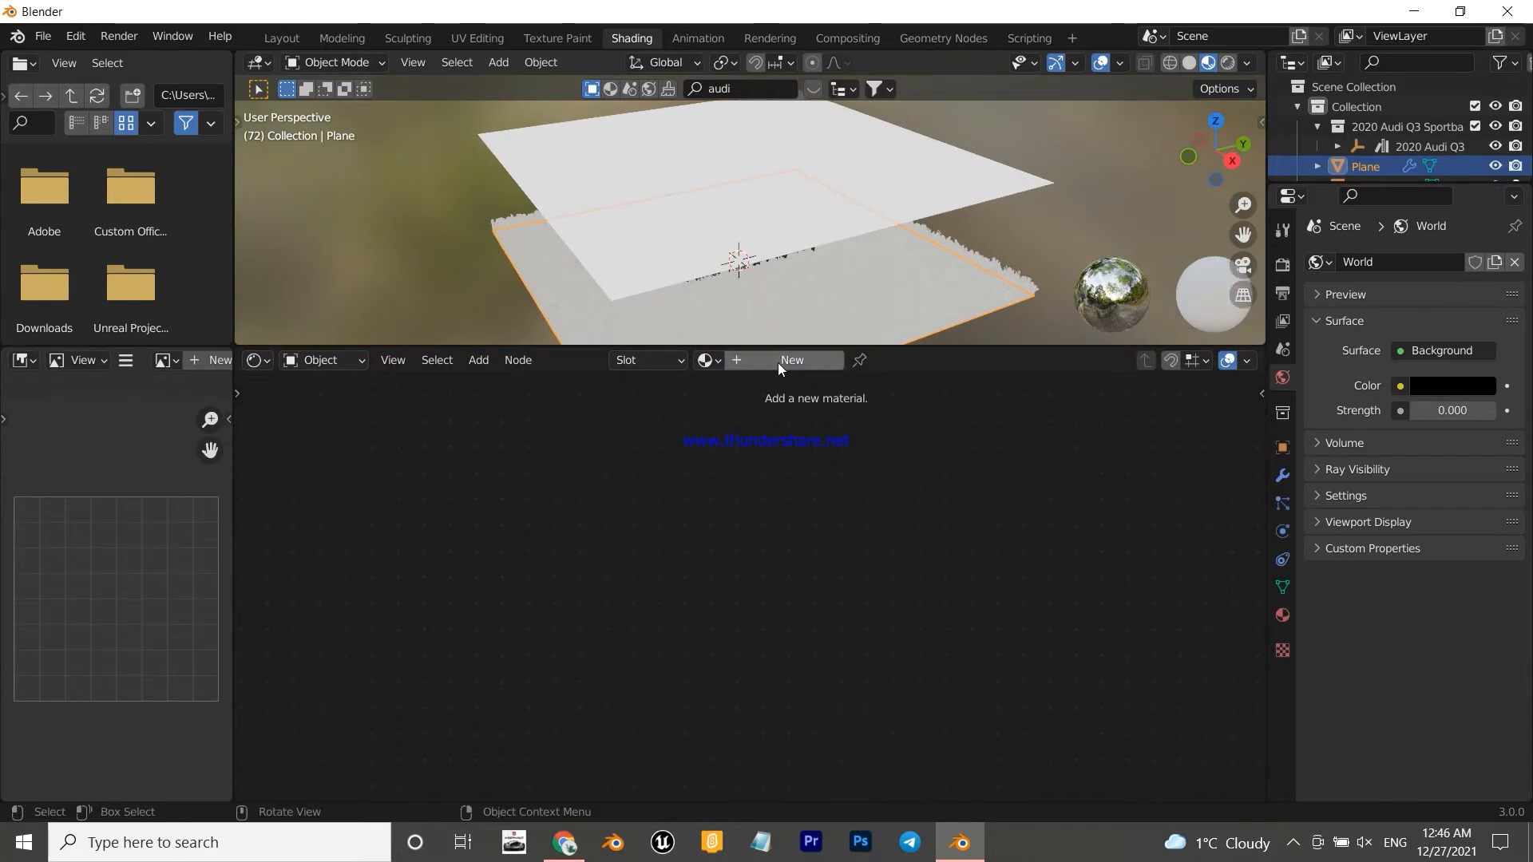
# - Create a new material for the ground plane and feed its base color from an image texture with mapping nodes
pyautogui.click(778, 362)
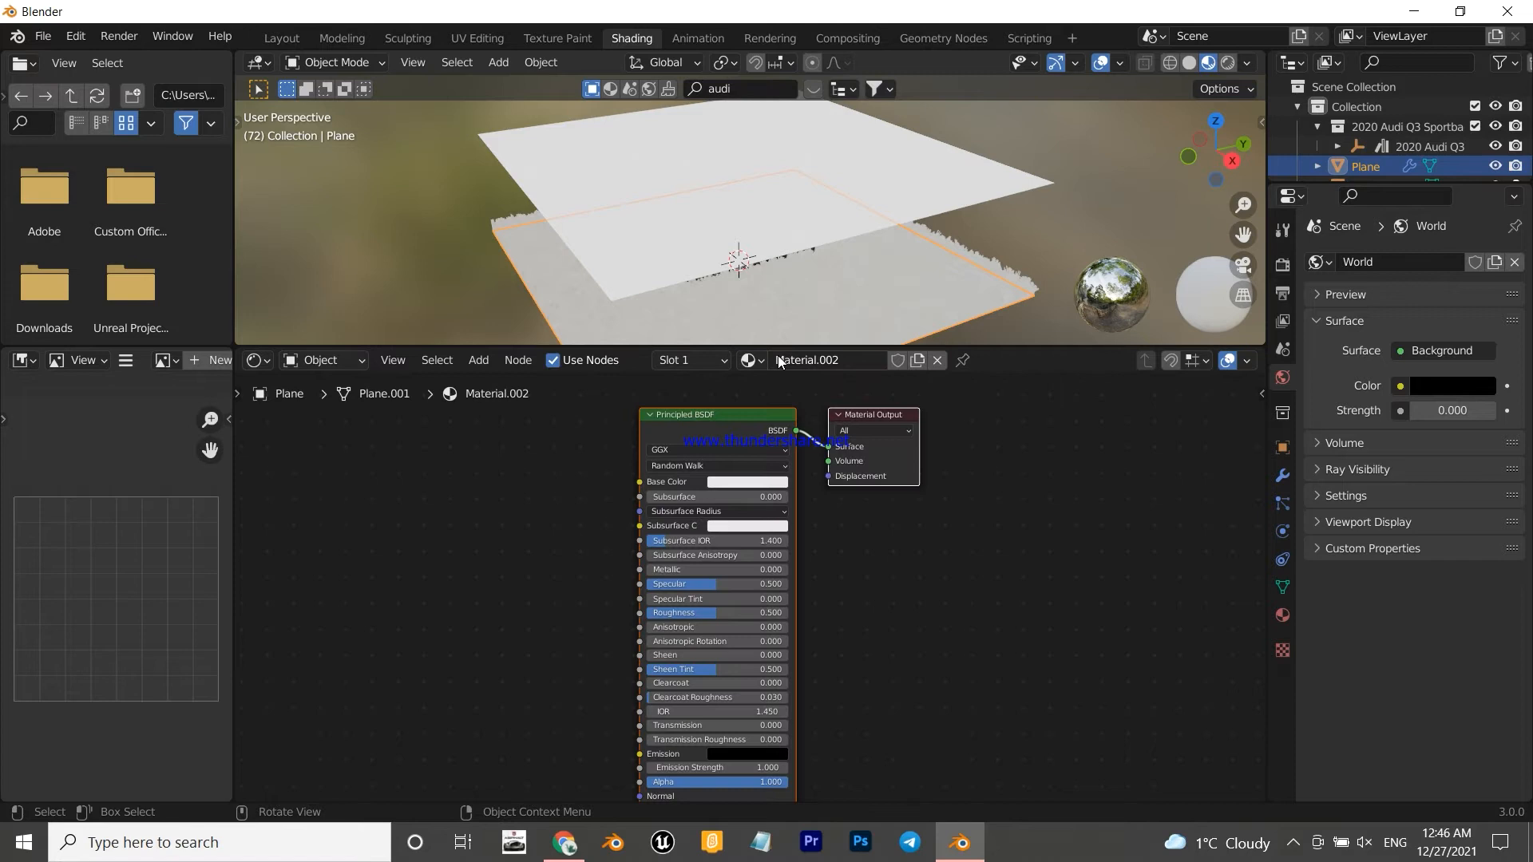
pyautogui.click(744, 438)
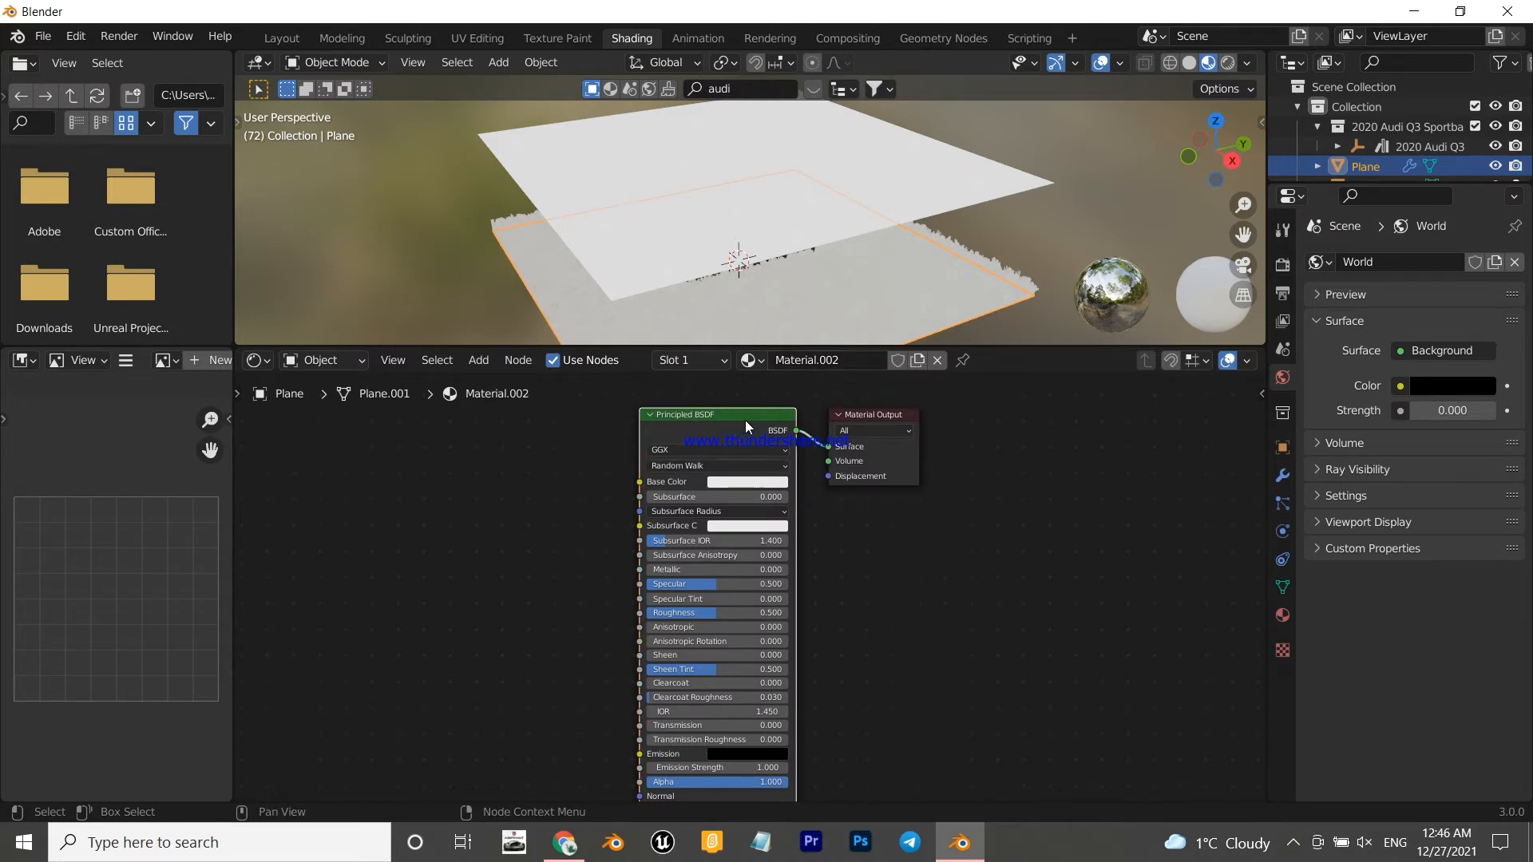
pyautogui.moveTo(658, 419)
pyautogui.mouseDown()
pyautogui.moveTo(685, 412)
pyautogui.moveTo(650, 418)
pyautogui.mouseUp()
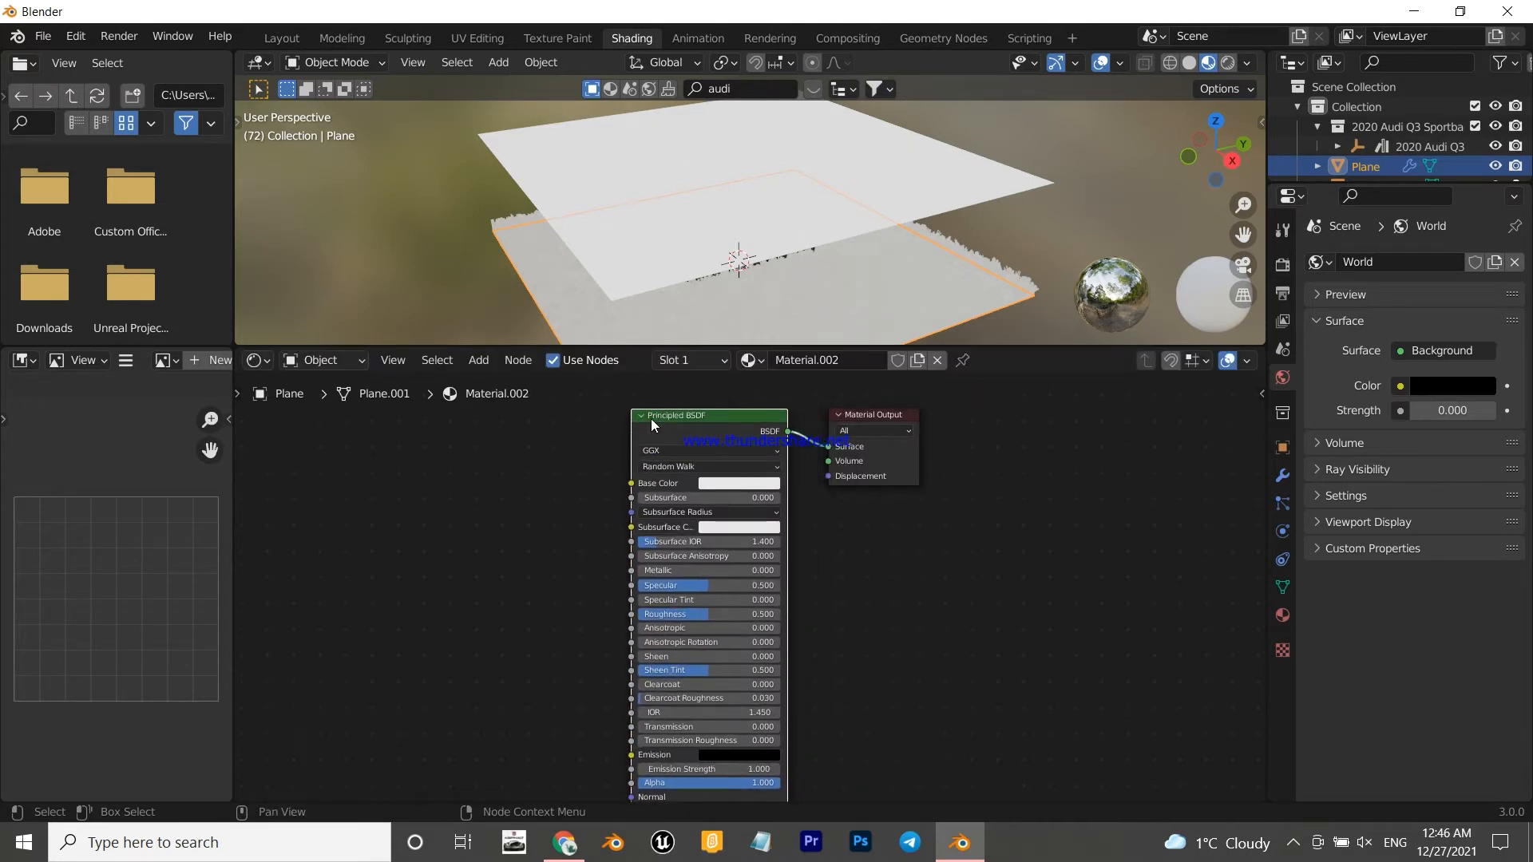
pyautogui.press('ctrl')
pyautogui.hotkey('ctrl', 't')
pyautogui.moveTo(586, 635); pyautogui.dragTo(507, 517)
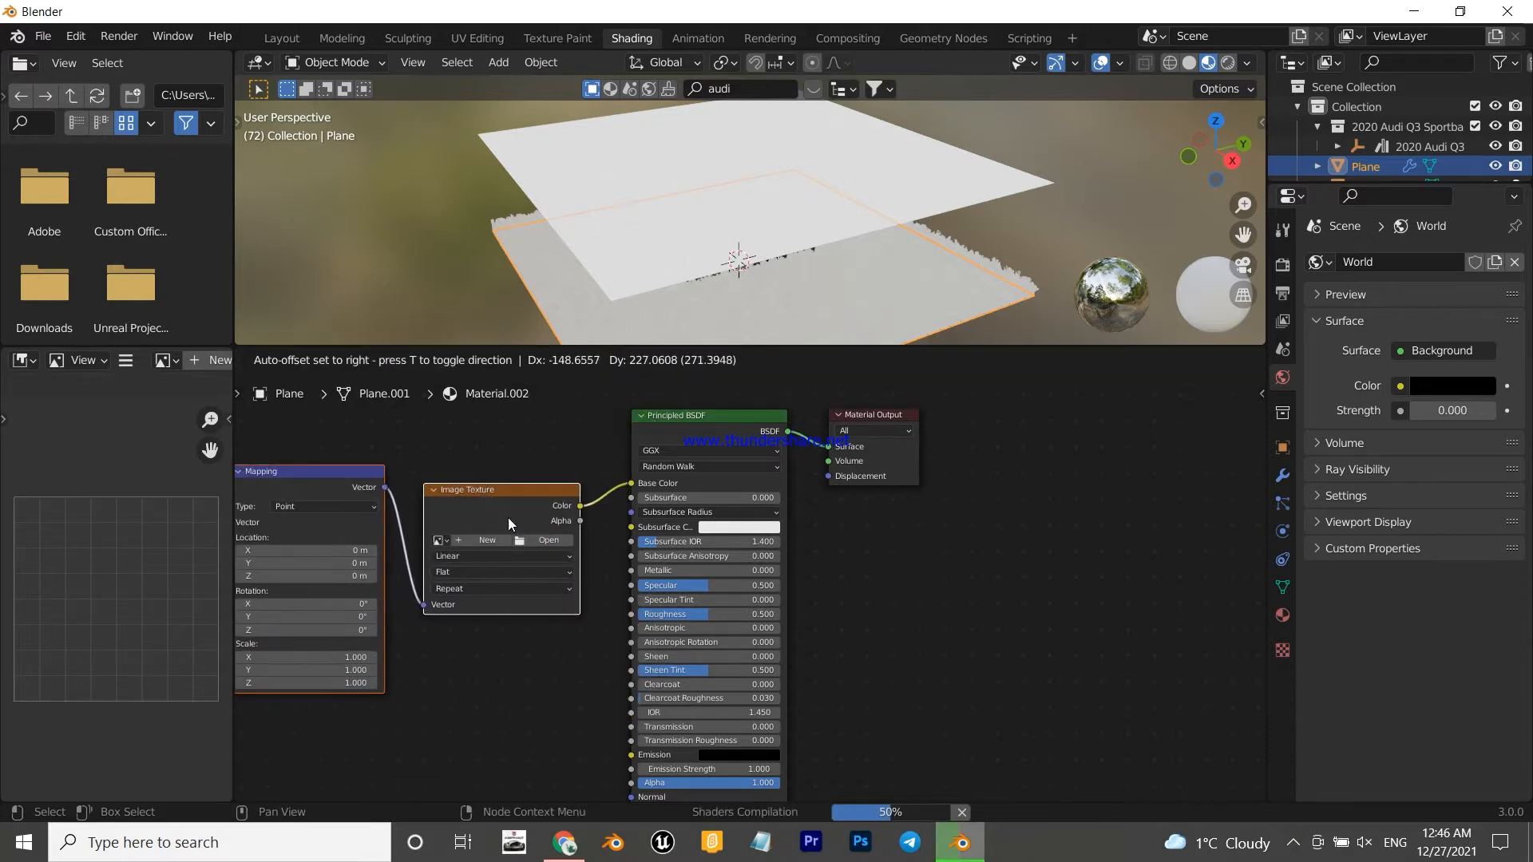
pyautogui.click(548, 540)
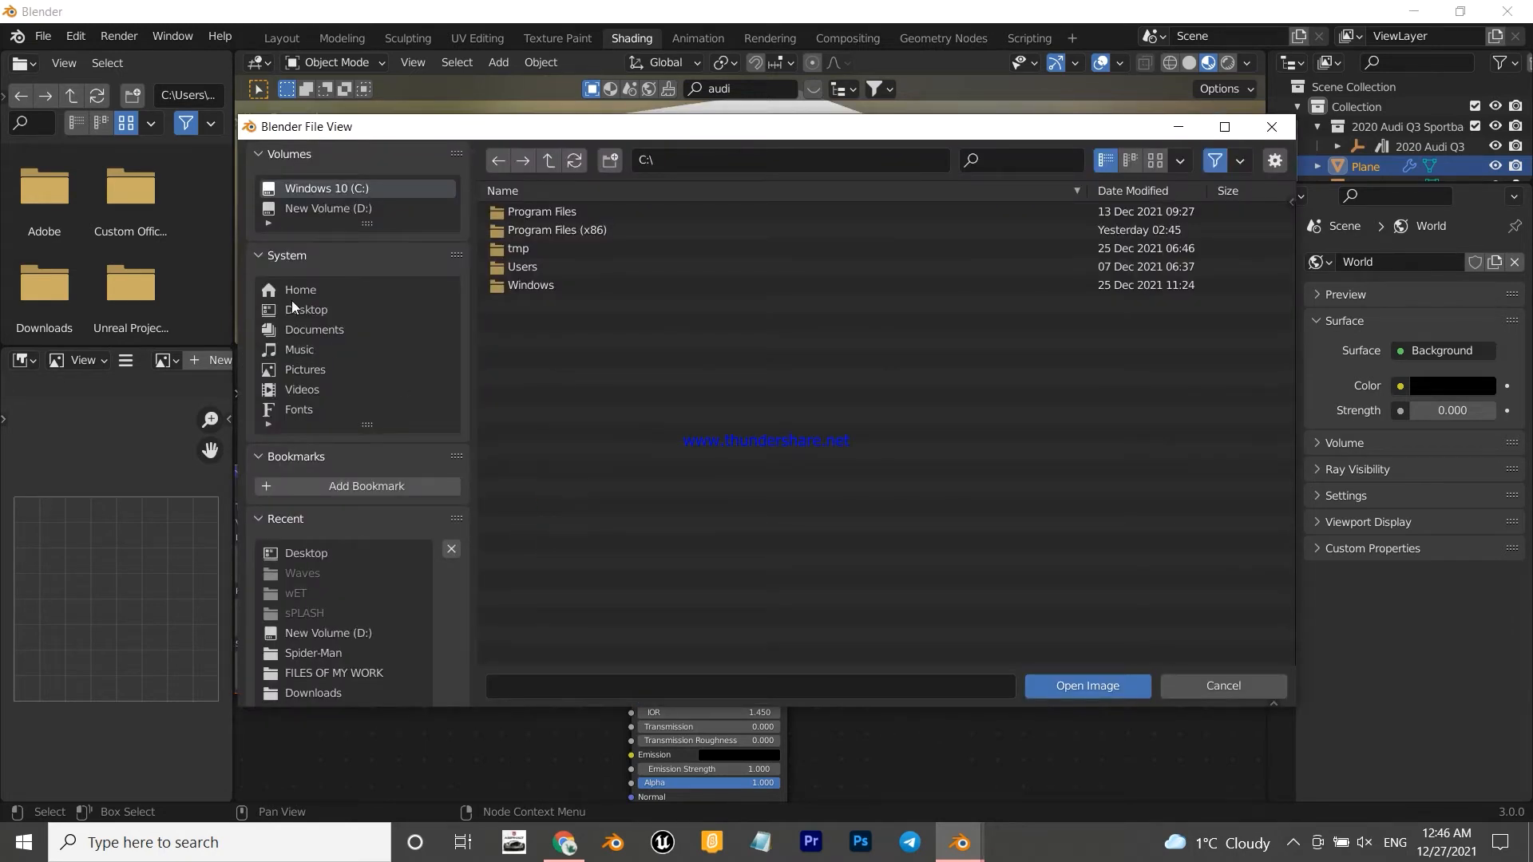
pyautogui.click(299, 313)
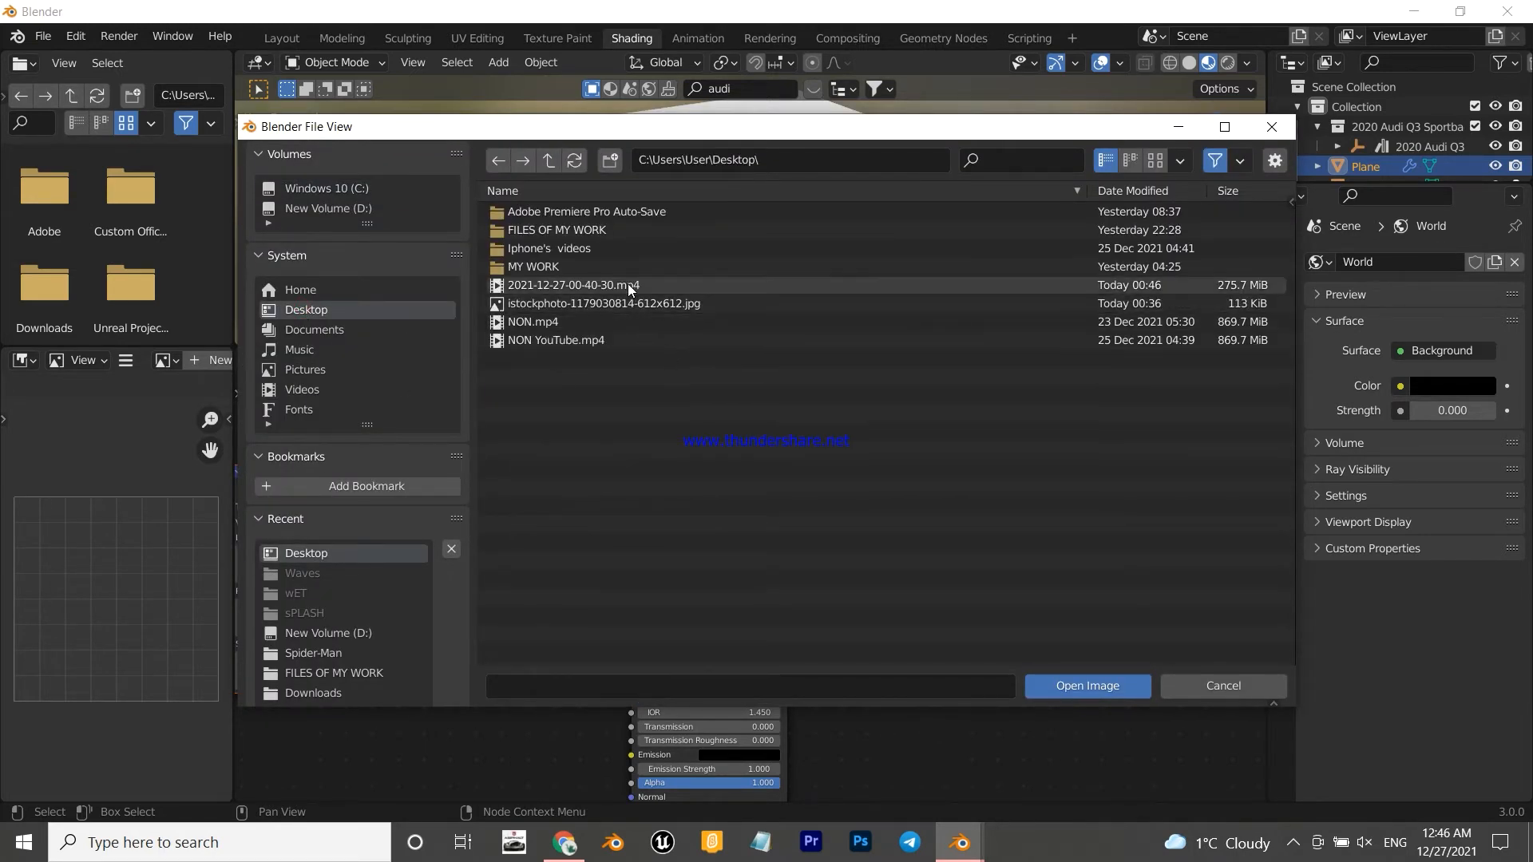
pyautogui.doubleClick(616, 302)
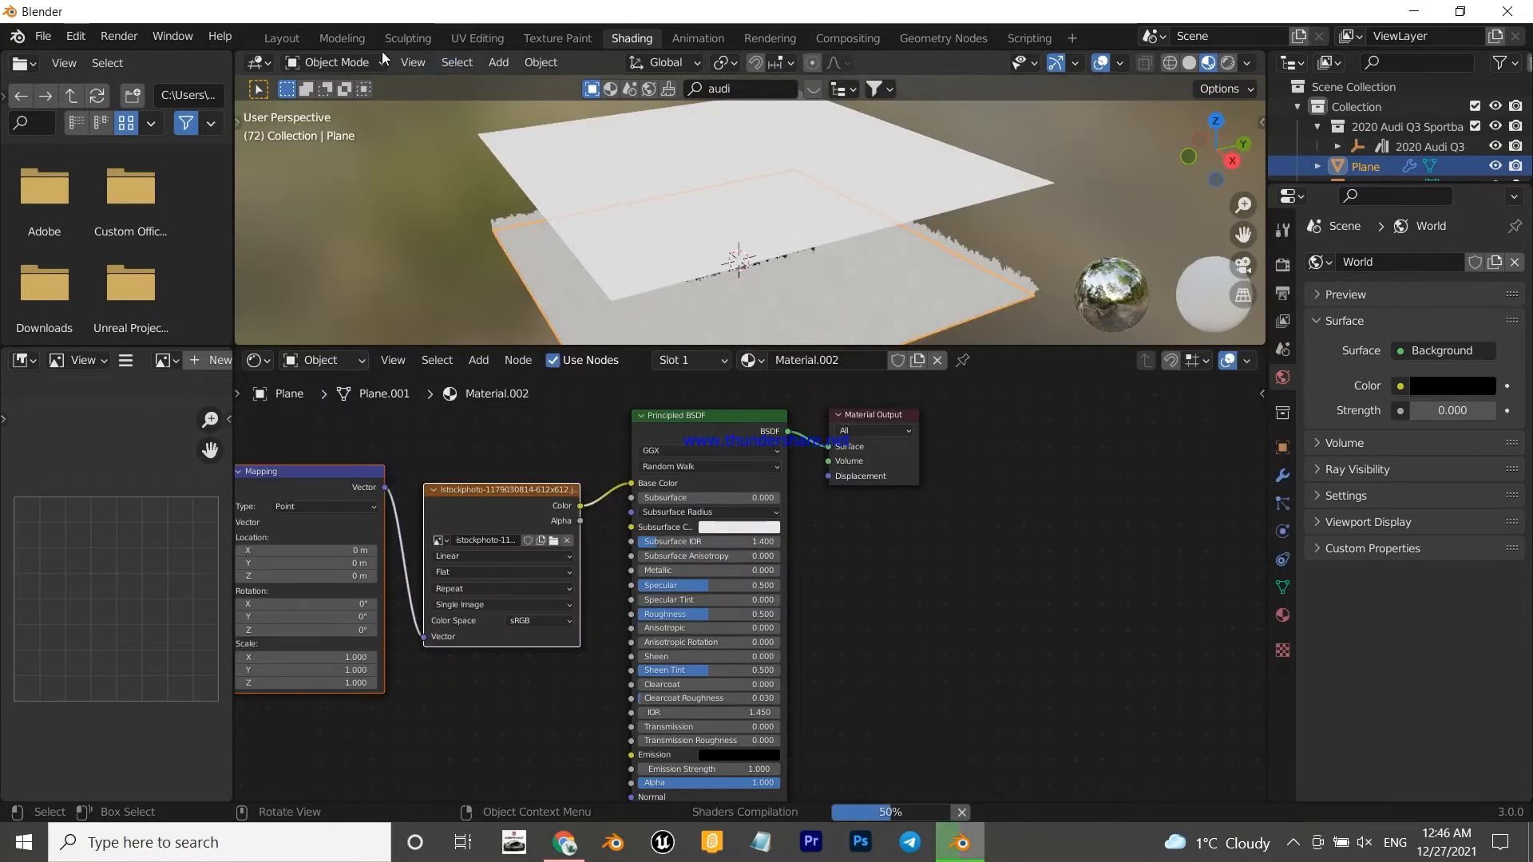
# - Check the textured grass in the Layout workspace and compare it with the source autumn grass image in Chrome
pyautogui.click(296, 41)
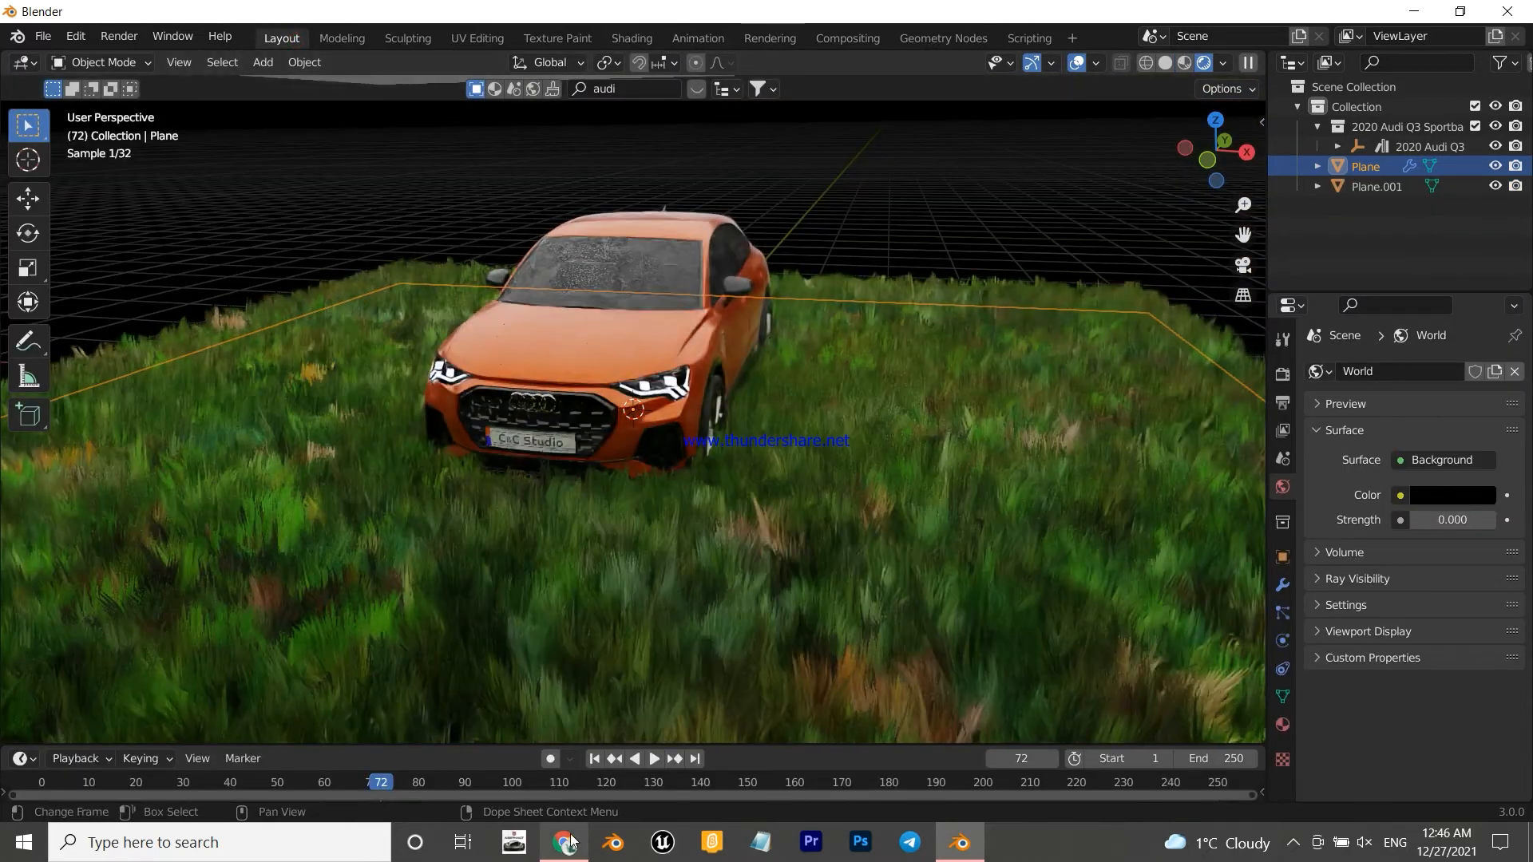
pyautogui.moveTo(565, 842)
pyautogui.click(572, 778)
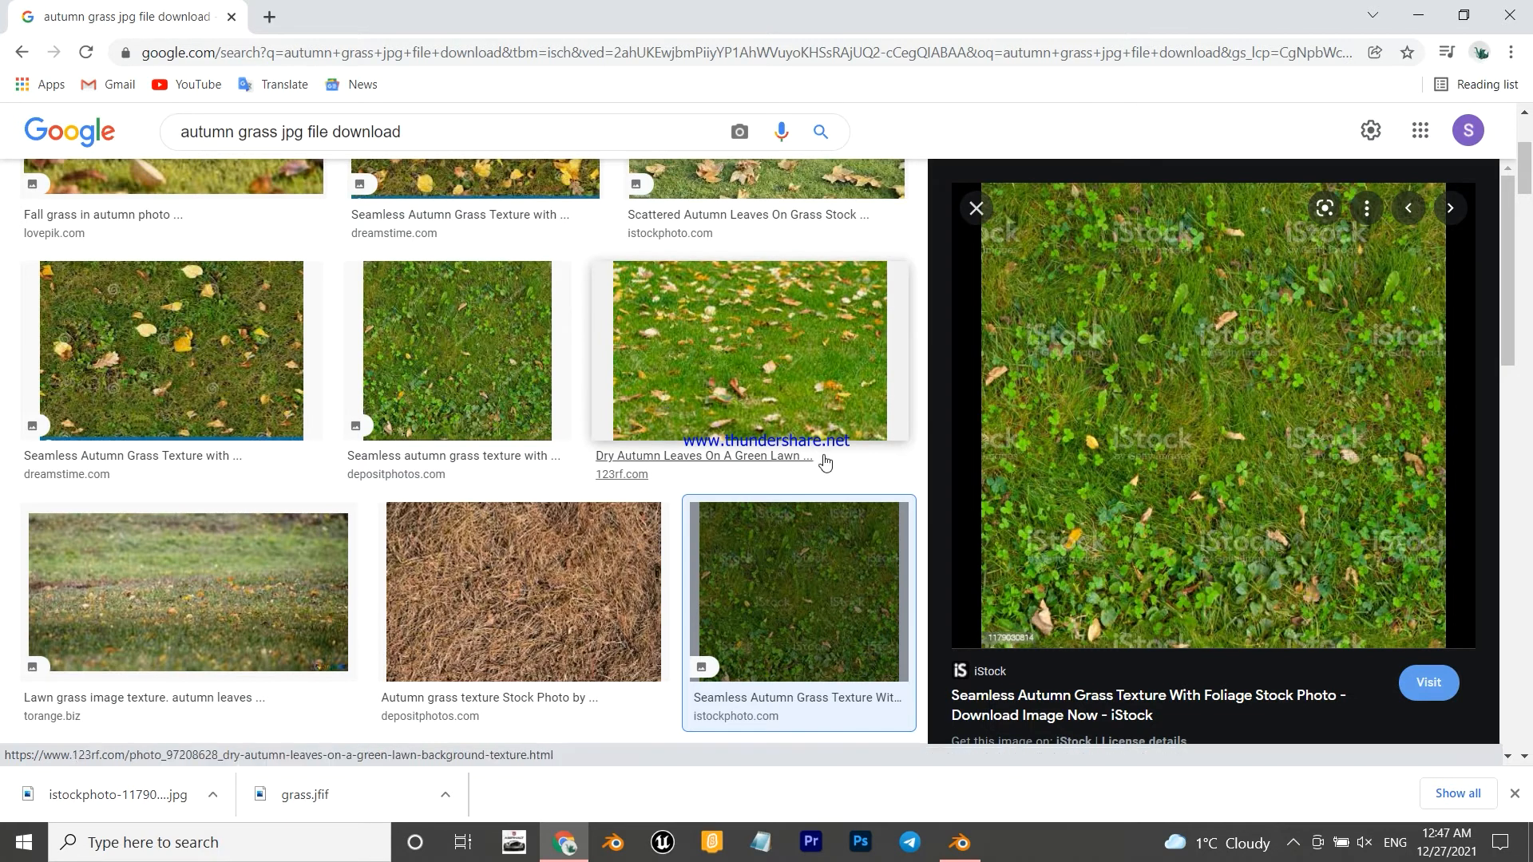
pyautogui.scroll(2, 479, 519)
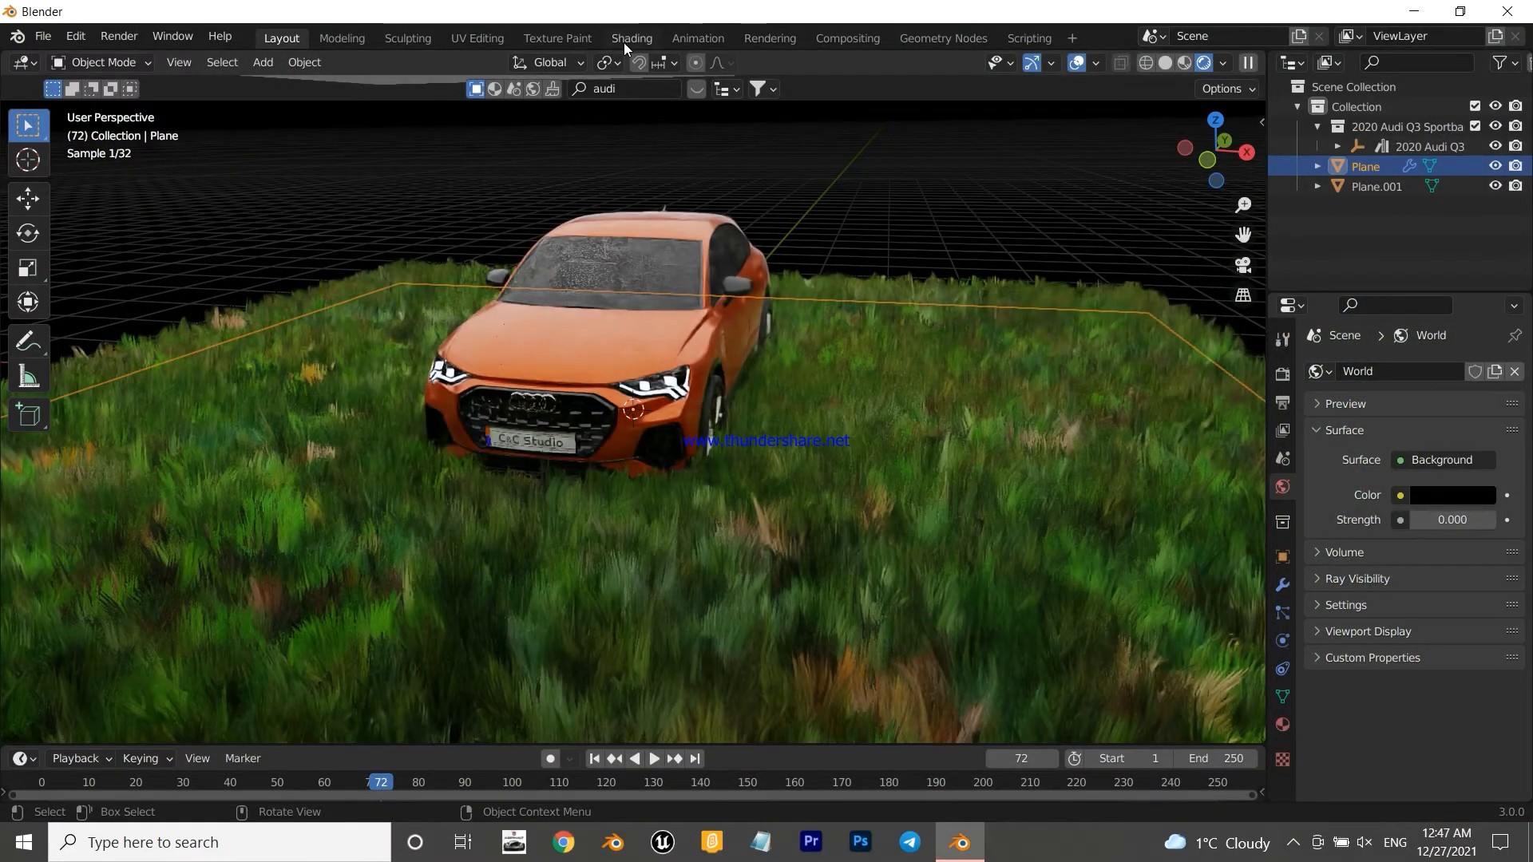
# - Back in the Shading workspace, preview the grass in rendered shading and set its material's specular to 1 and roughness to 0
pyautogui.click(624, 40)
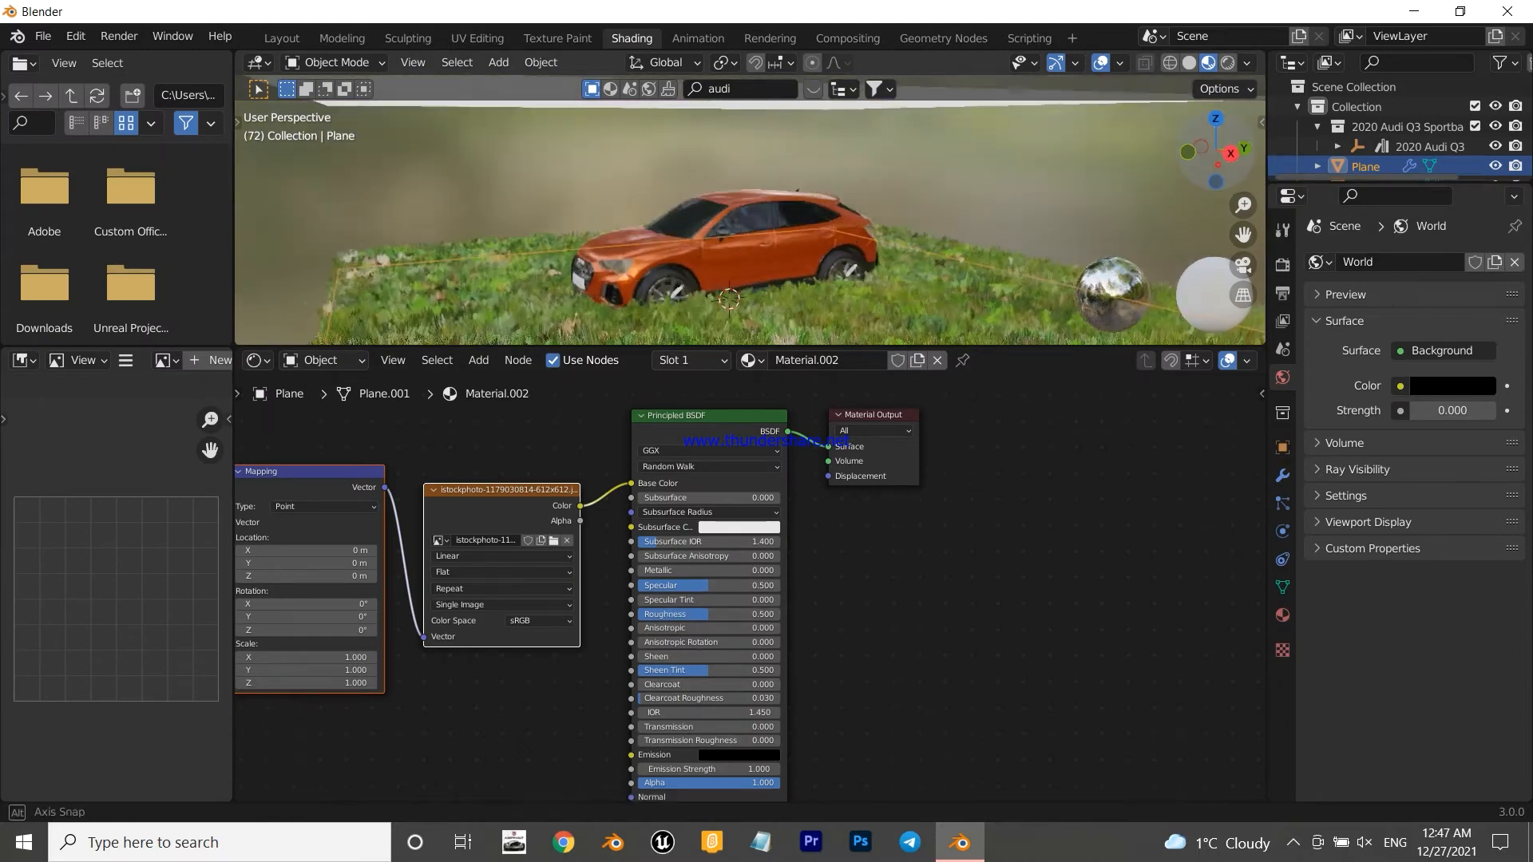
pyautogui.scroll(5, 862, 320)
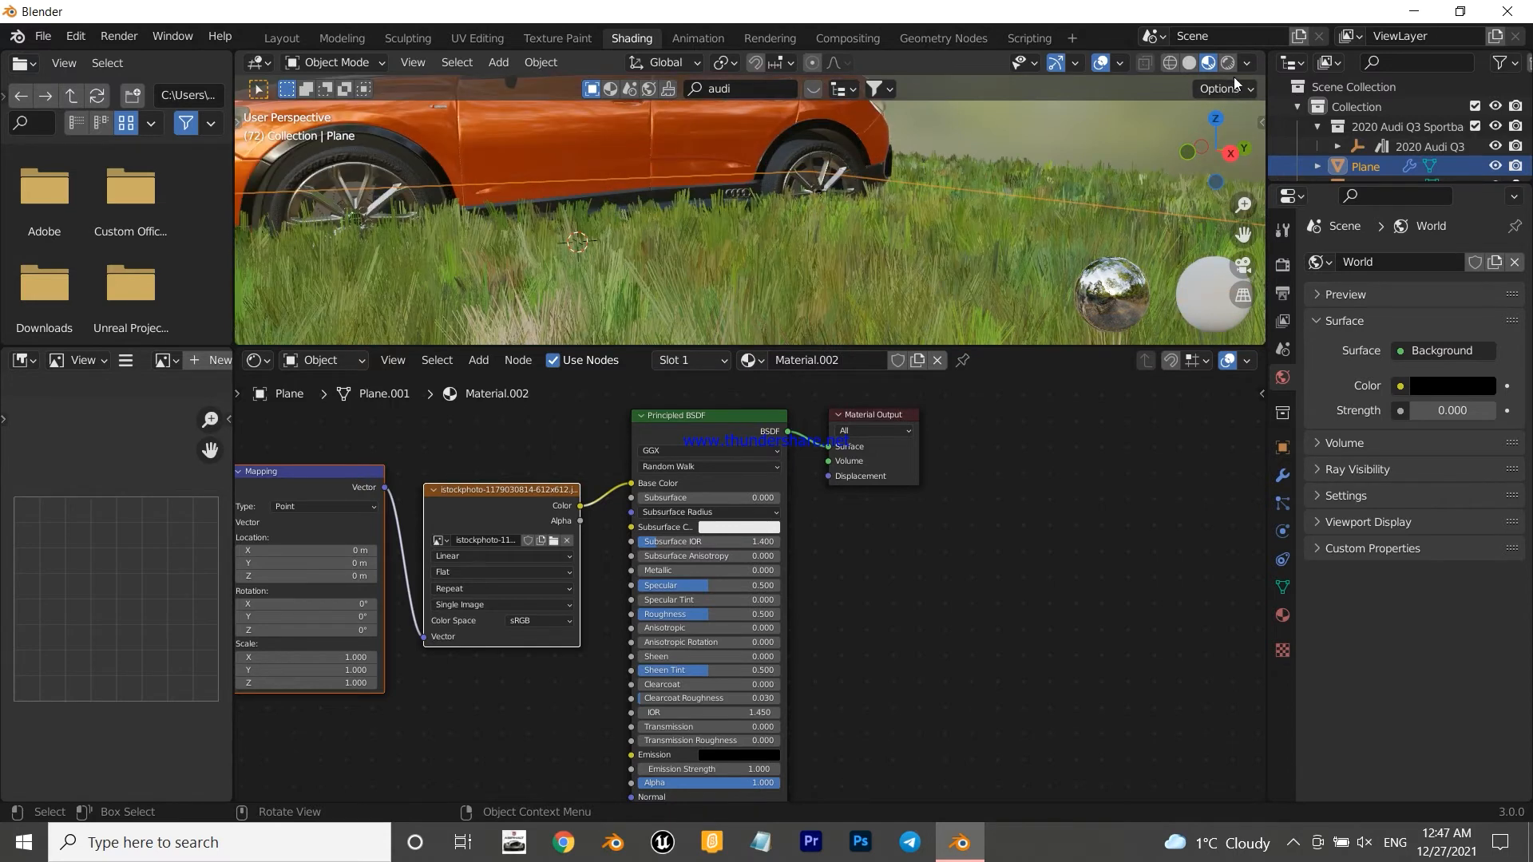
pyautogui.click(1228, 63)
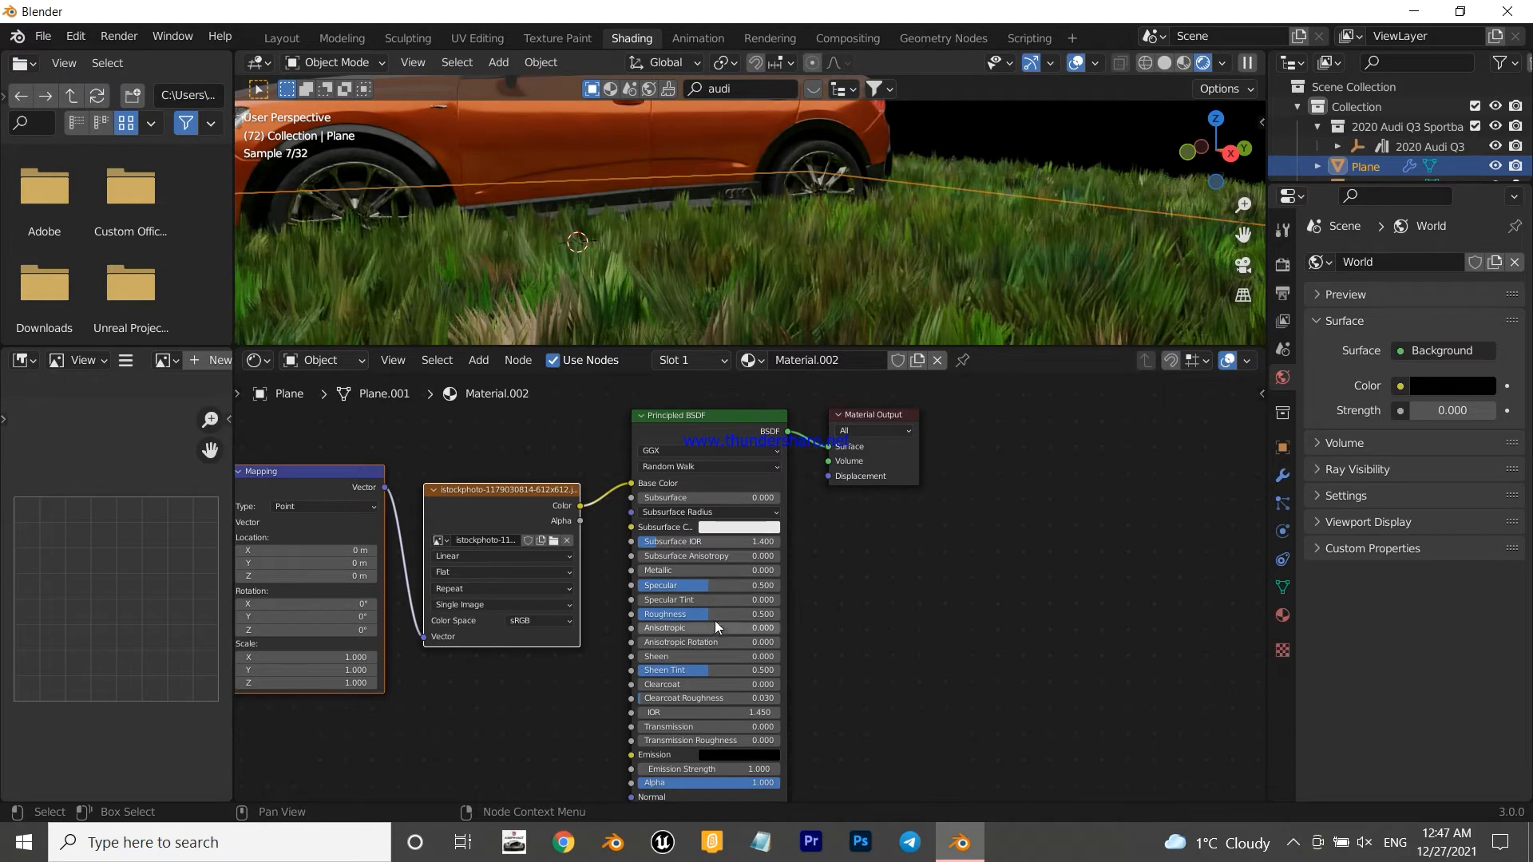
pyautogui.moveTo(715, 618); pyautogui.dragTo(757, 589)
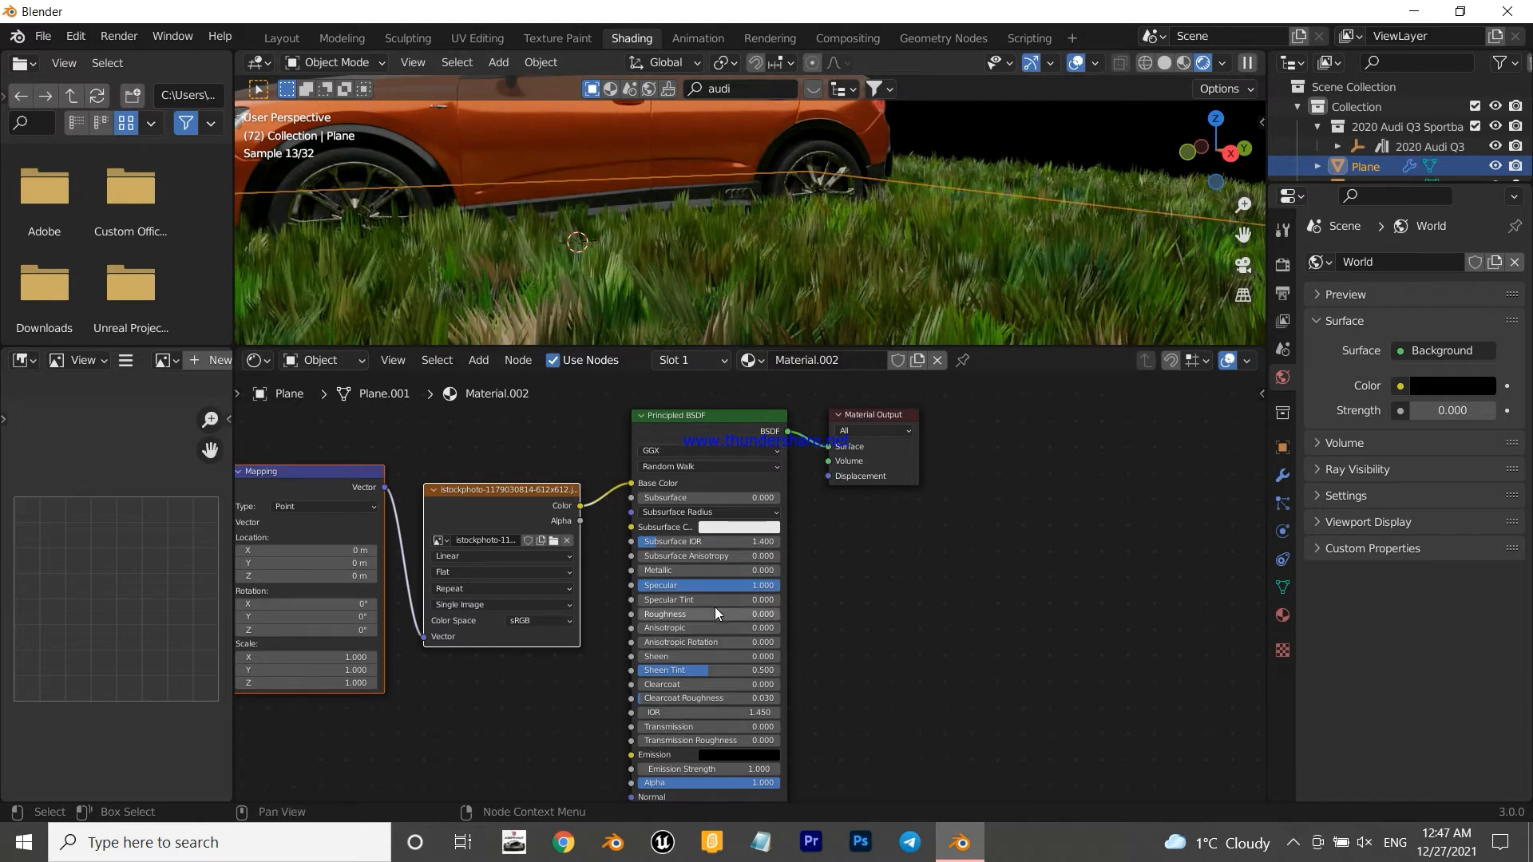
# - Try full transmission on the grass material, then reduce it to about 0.589
pyautogui.moveTo(648, 730); pyautogui.dragTo(778, 729)
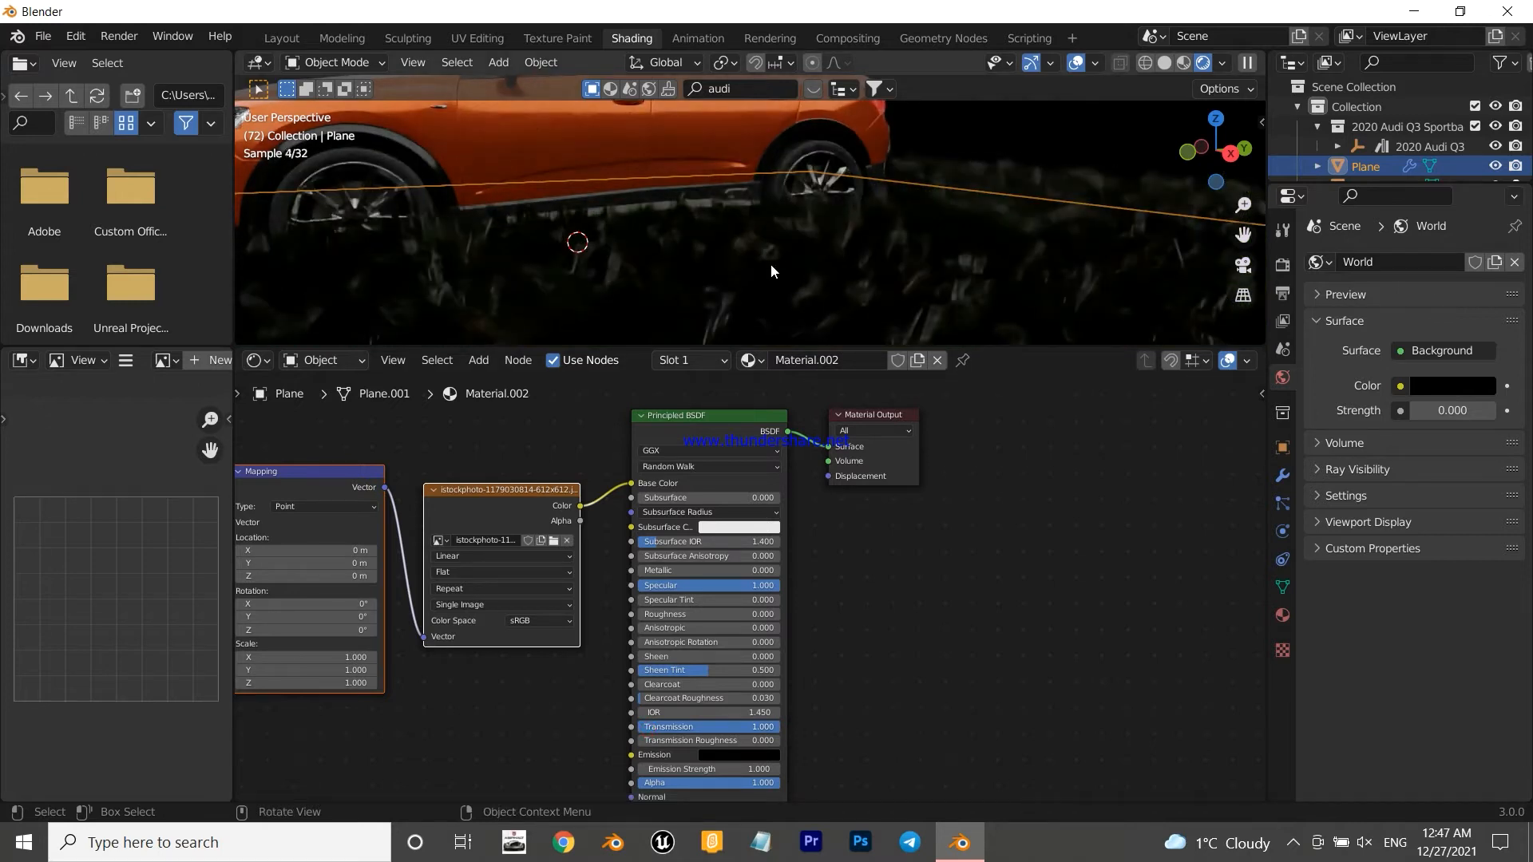
pyautogui.moveTo(911, 275); pyautogui.dragTo(898, 286, button='middle')
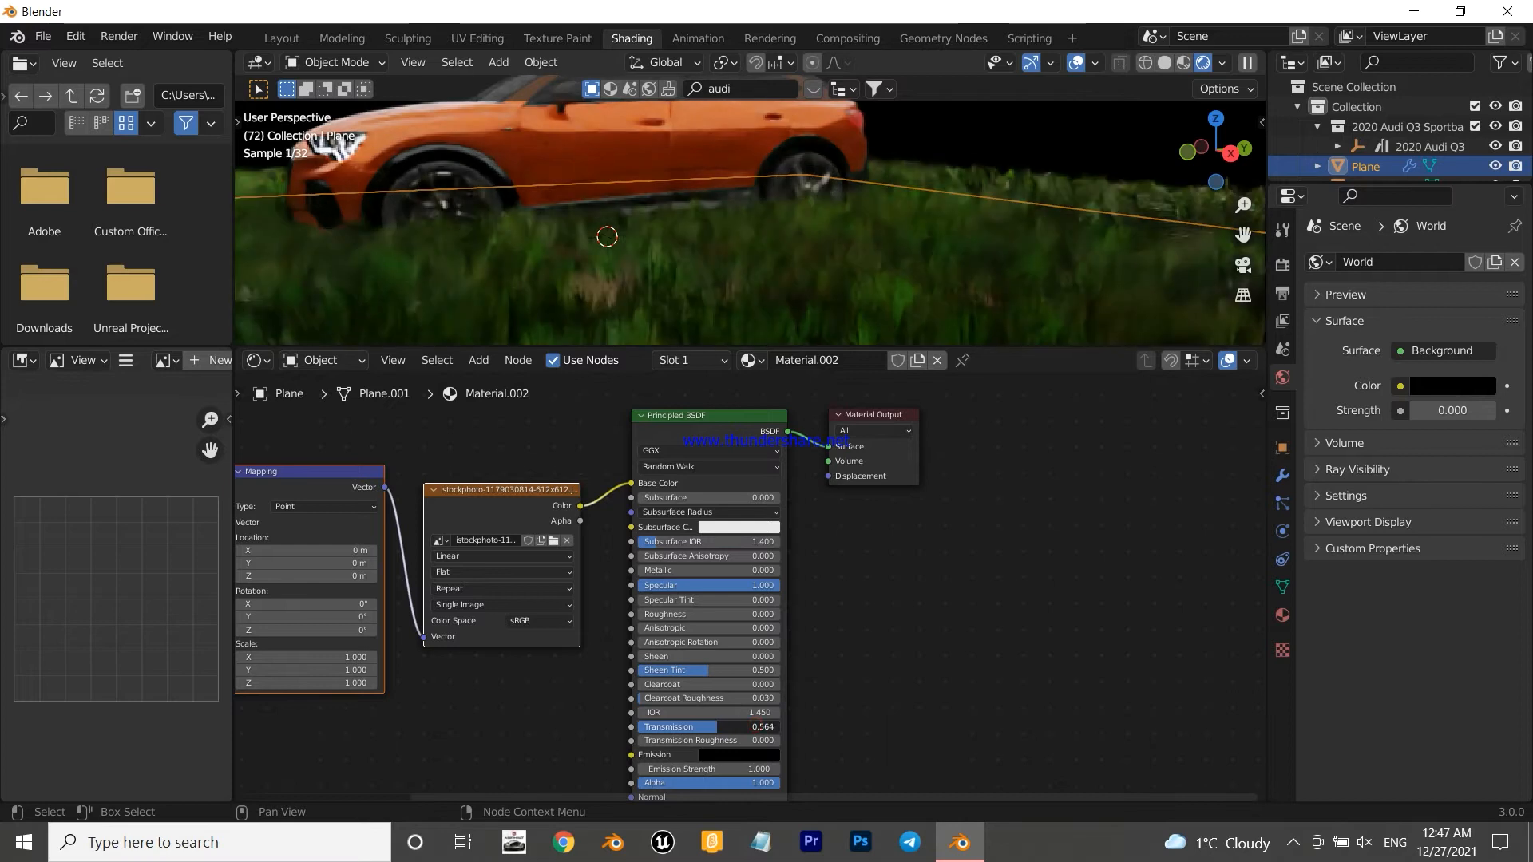
pyautogui.moveTo(755, 726); pyautogui.dragTo(722, 726)
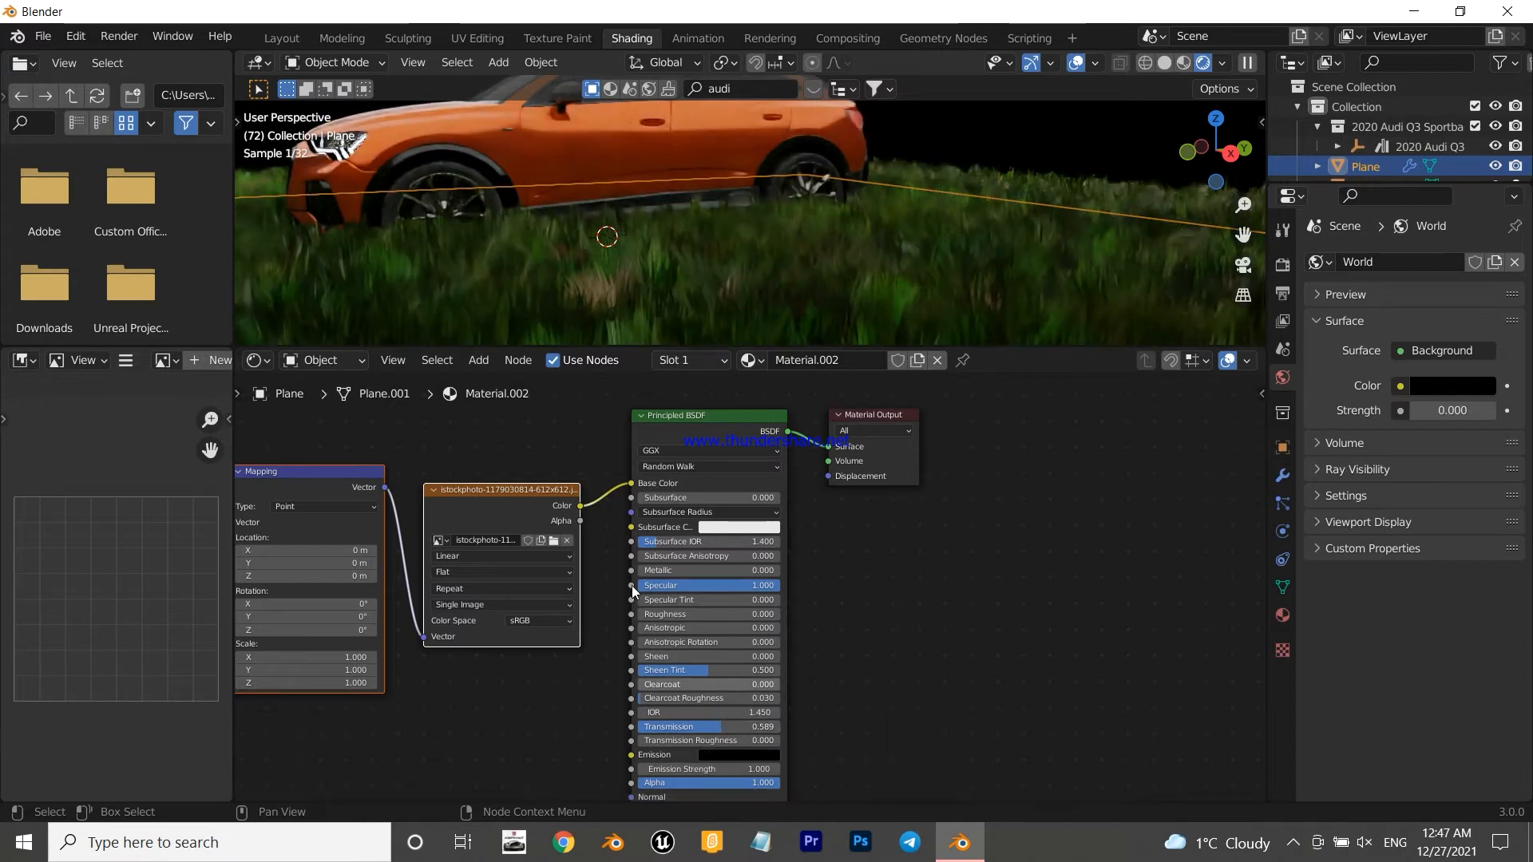
# - Add a camera to the scene in the Layout workspace with the viewport in solid shading
pyautogui.click(287, 40)
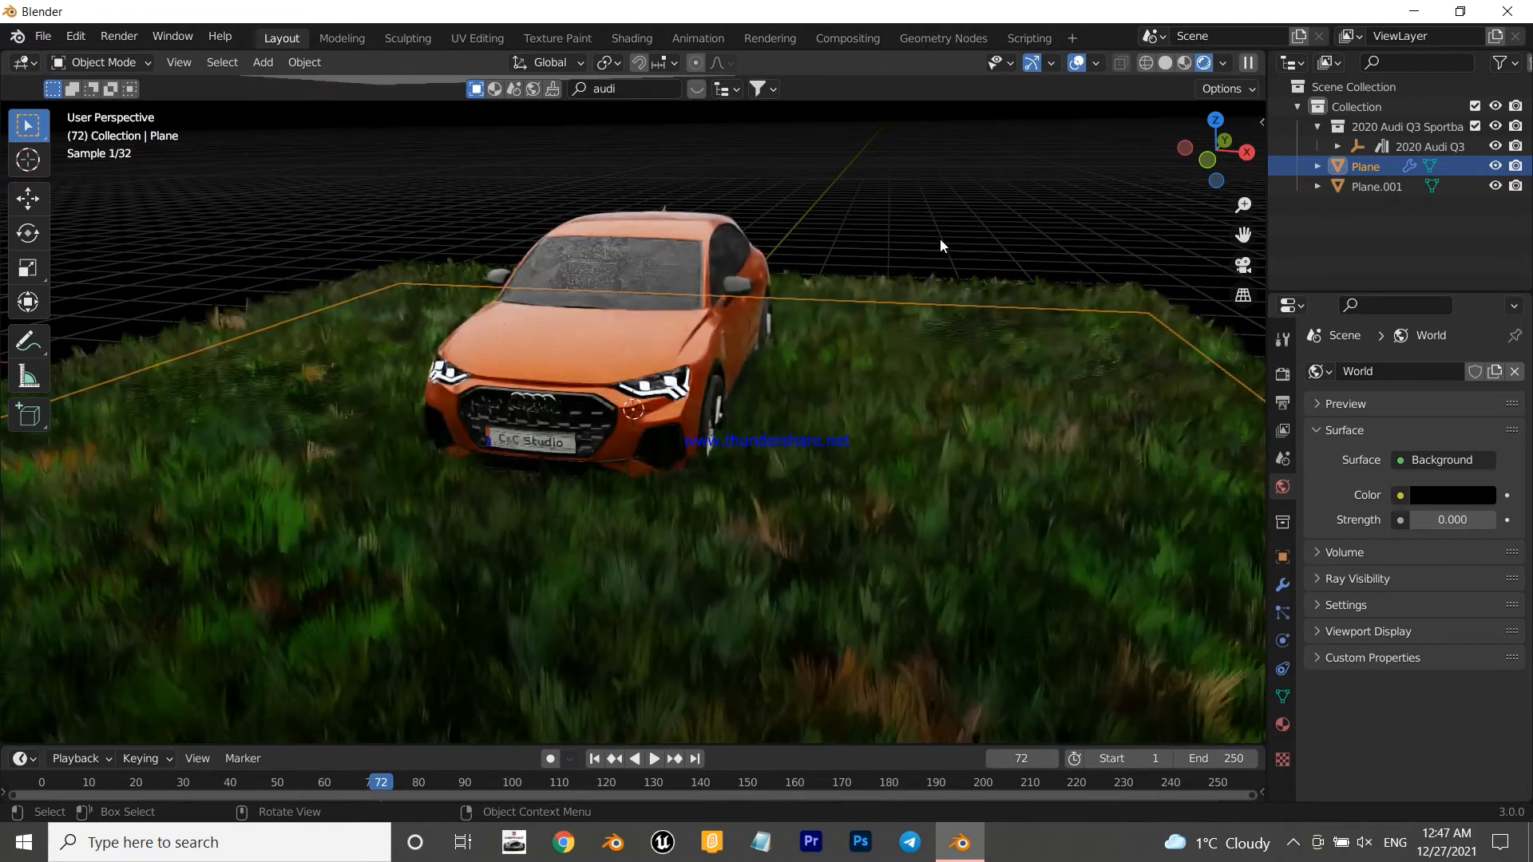
pyautogui.click(1170, 62)
pyautogui.moveTo(1207, 142); pyautogui.dragTo(1243, 134)
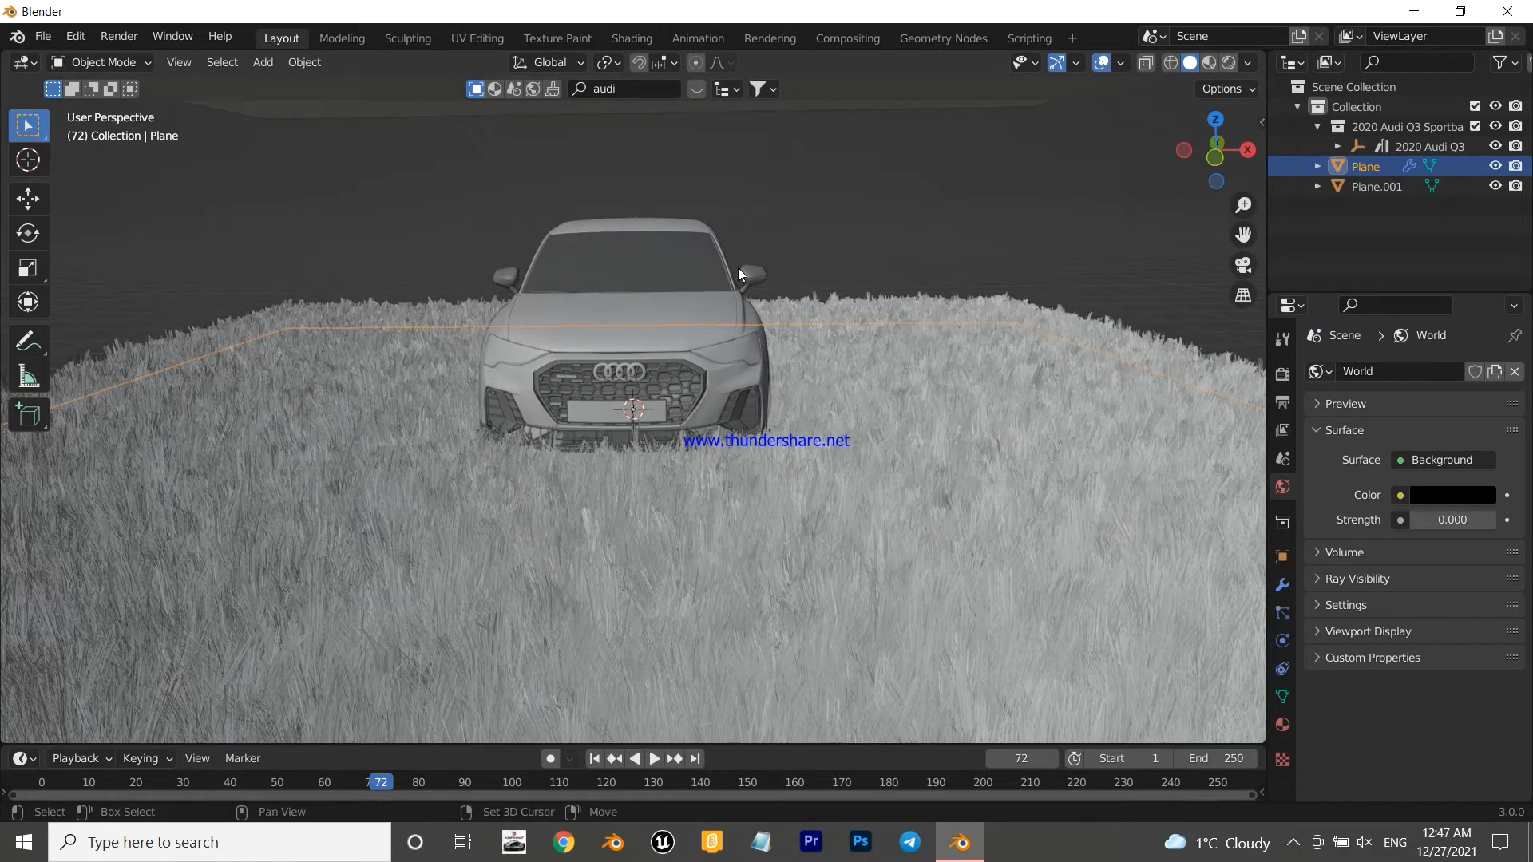
pyautogui.hotkey('shift', 'a')
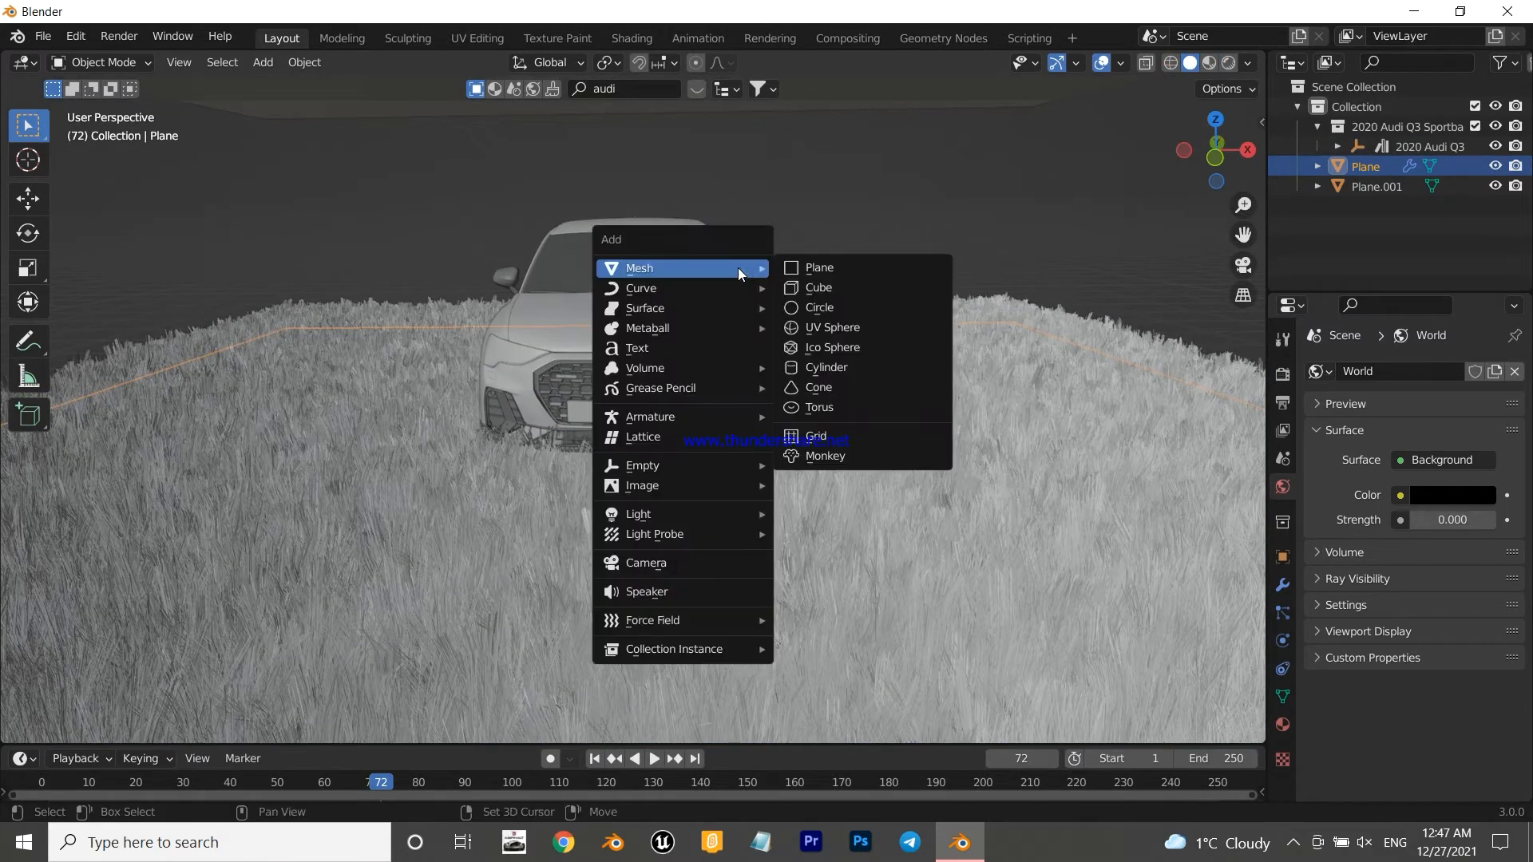
pyautogui.click(704, 562)
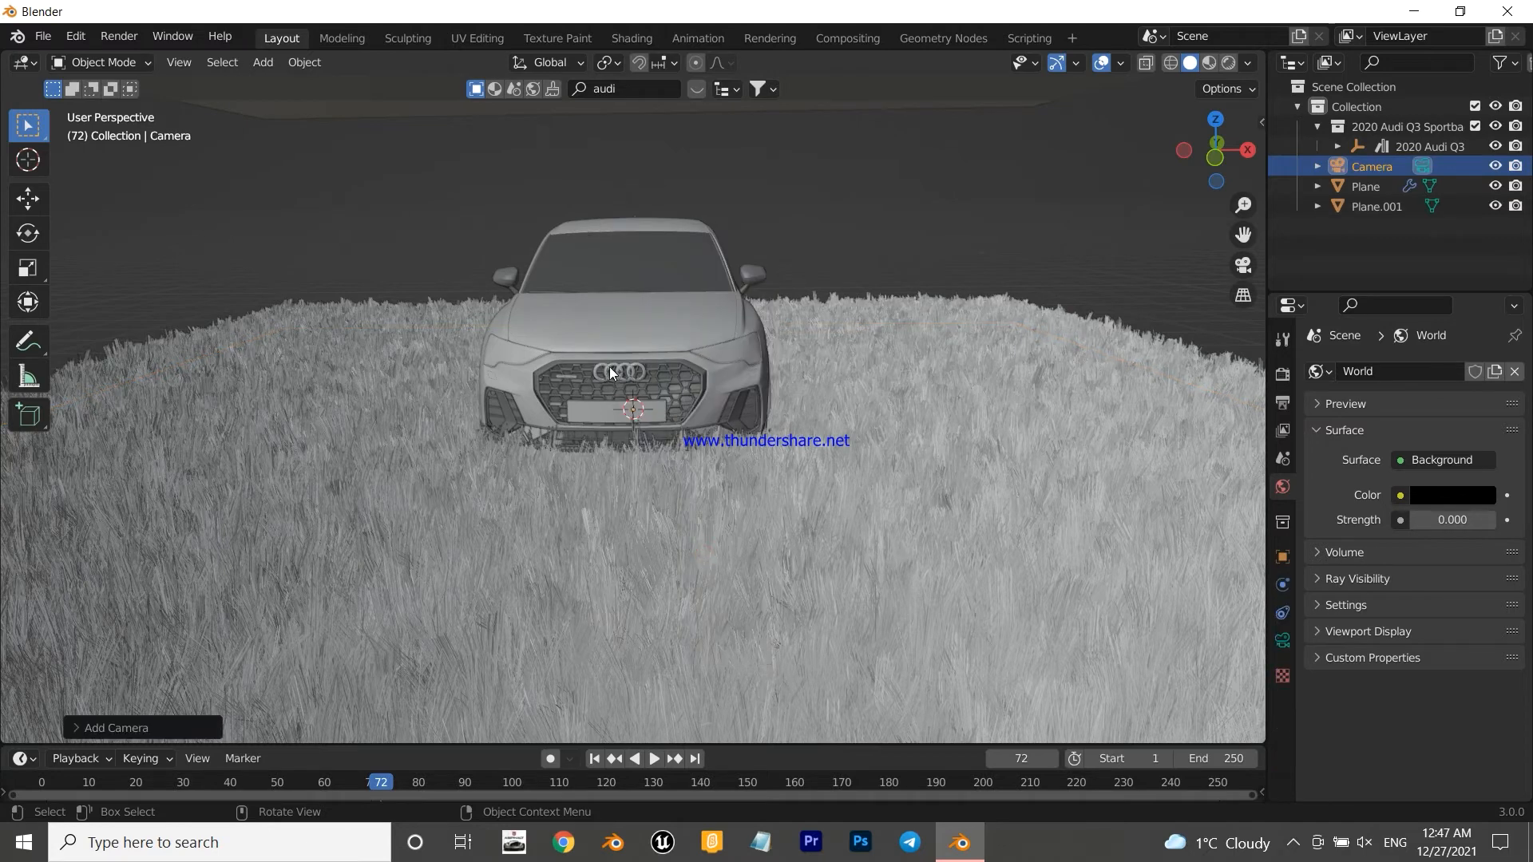
# - Frame the front of the car in the viewport and align the new camera to that view
pyautogui.moveTo(1206, 130); pyautogui.dragTo(1132, 78)
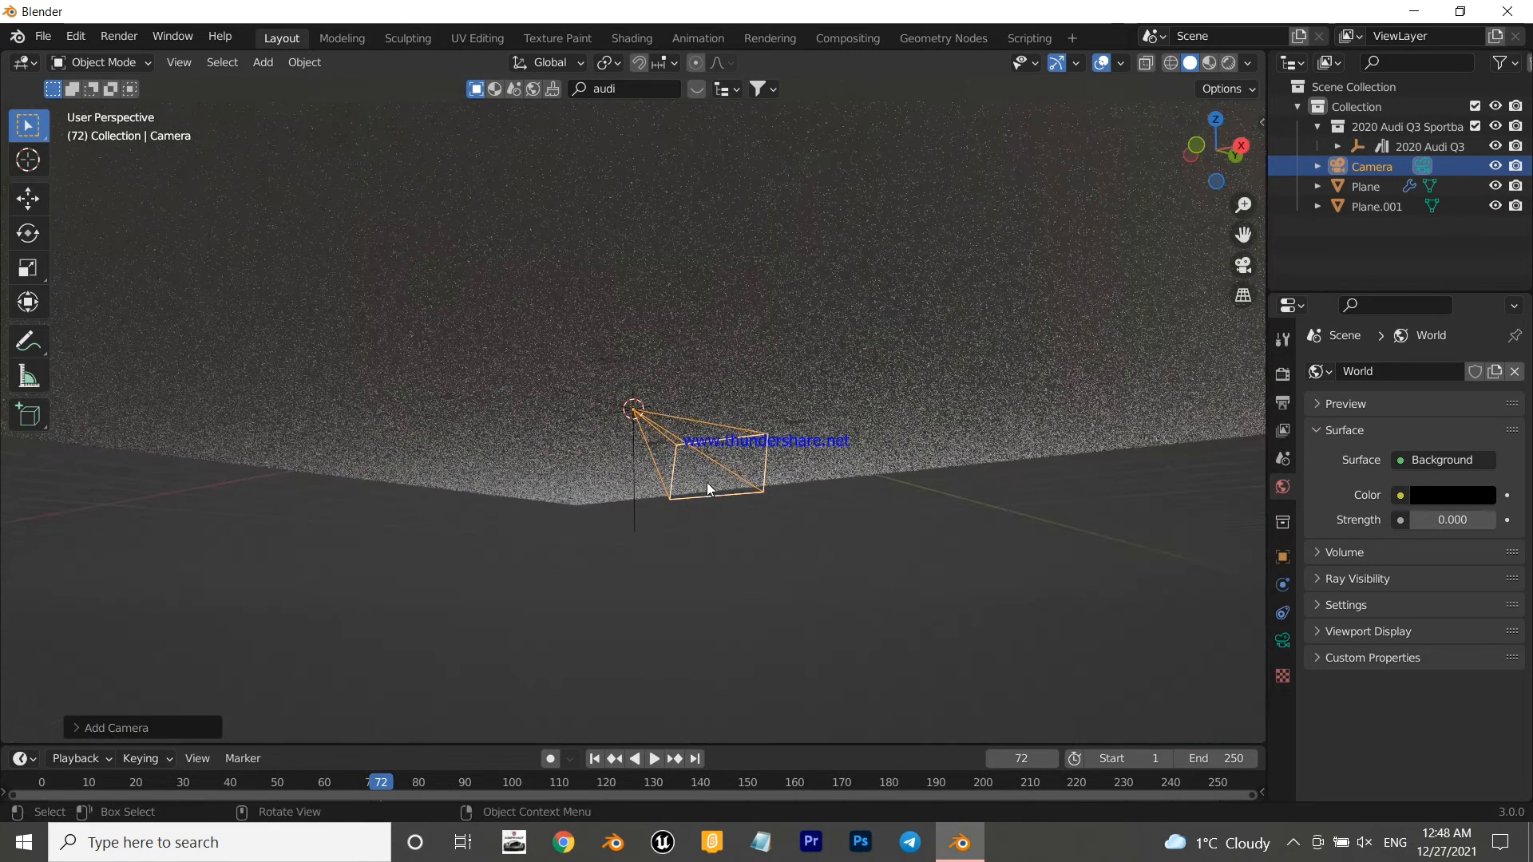
pyautogui.moveTo(1208, 161); pyautogui.dragTo(1206, 276)
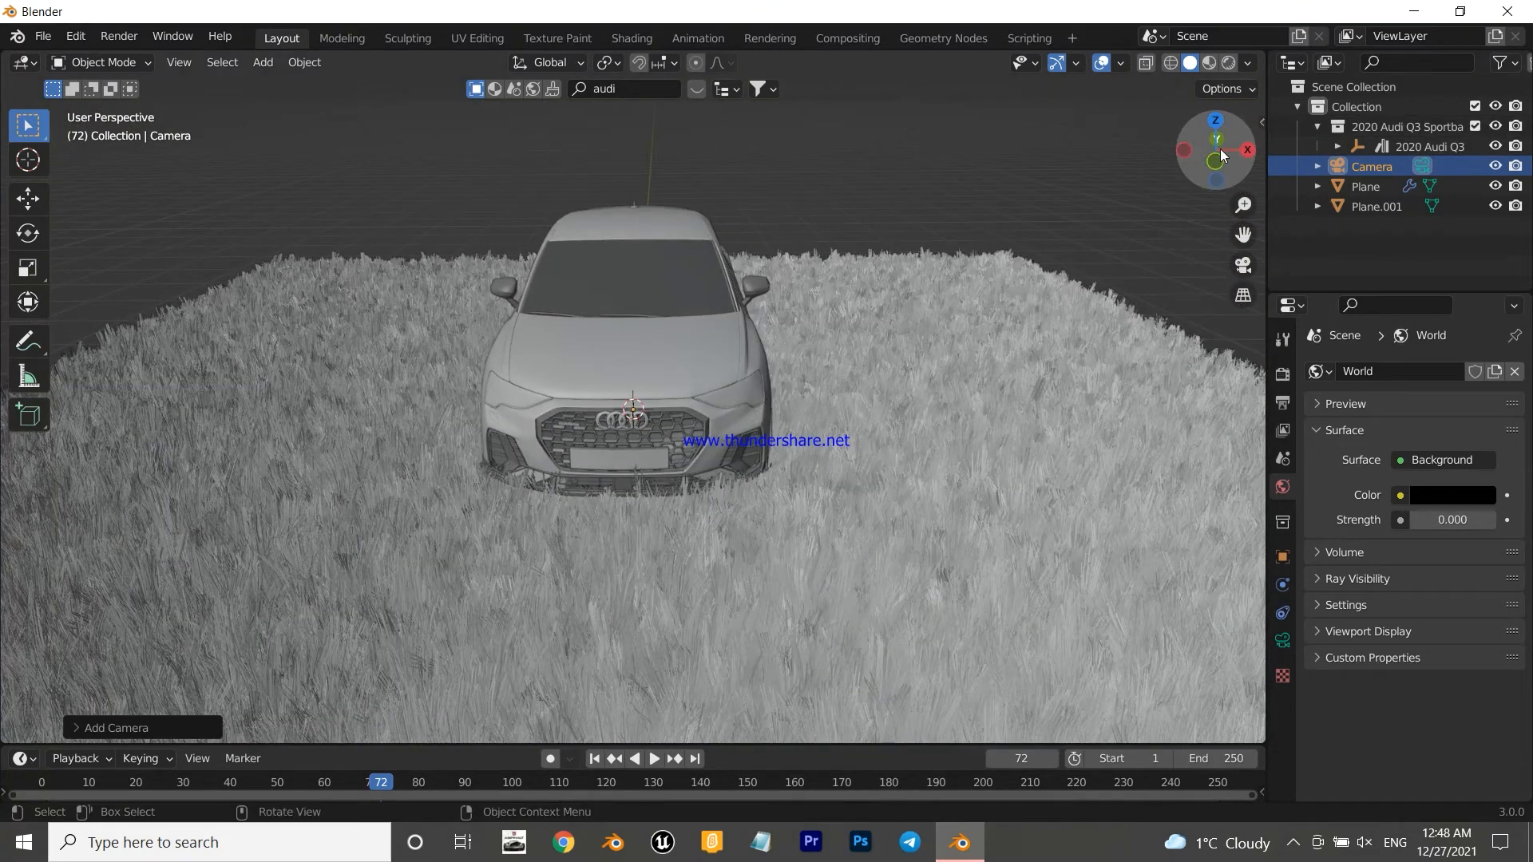
pyautogui.moveTo(1219, 149); pyautogui.dragTo(1218, 136)
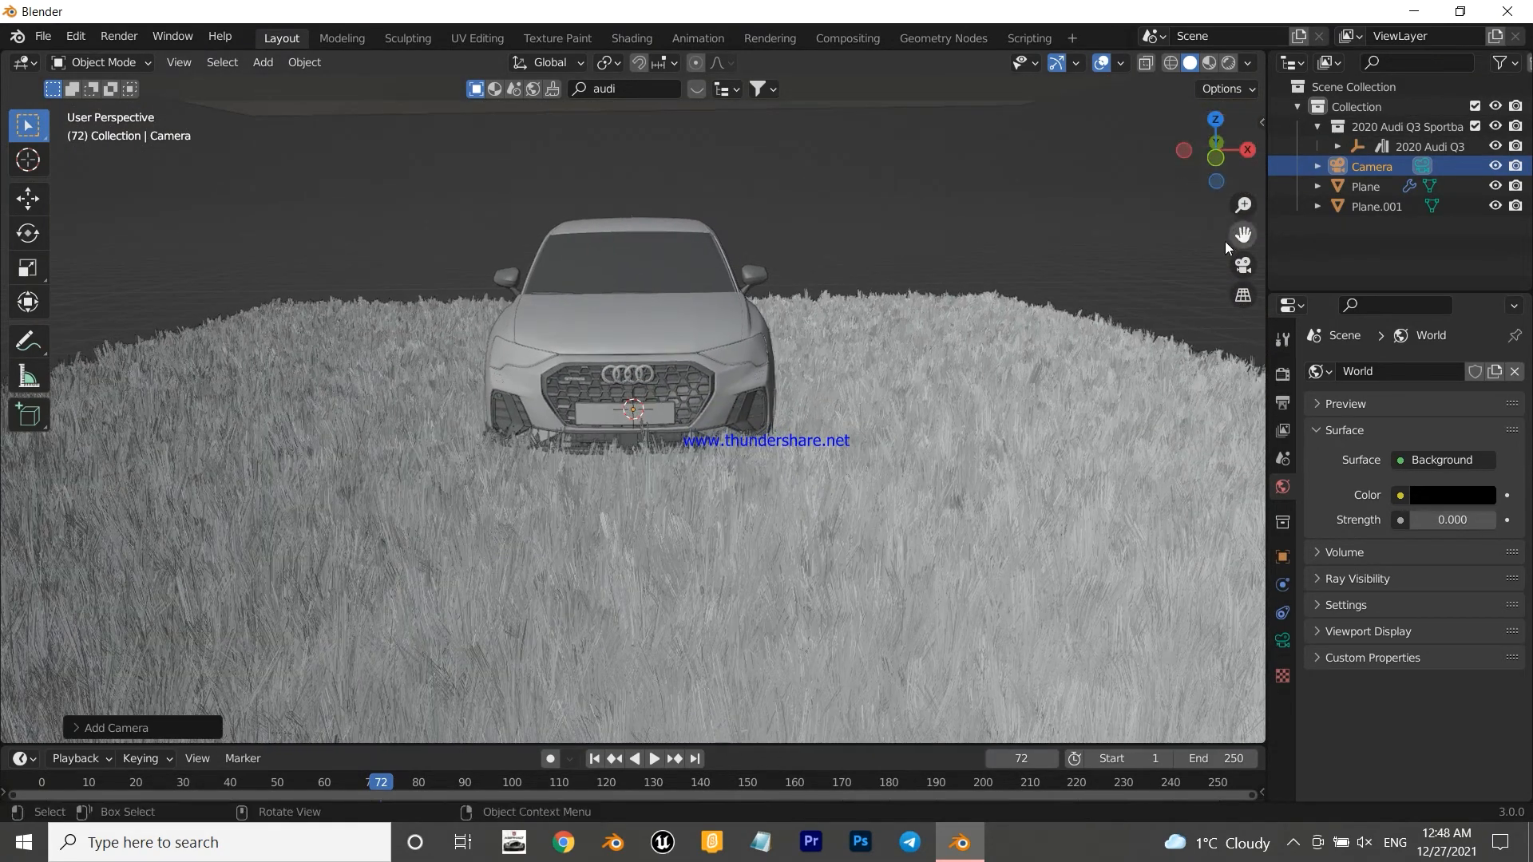
pyautogui.scroll(1, 732, 275)
pyautogui.moveTo(1244, 235); pyautogui.dragTo(1301, 285)
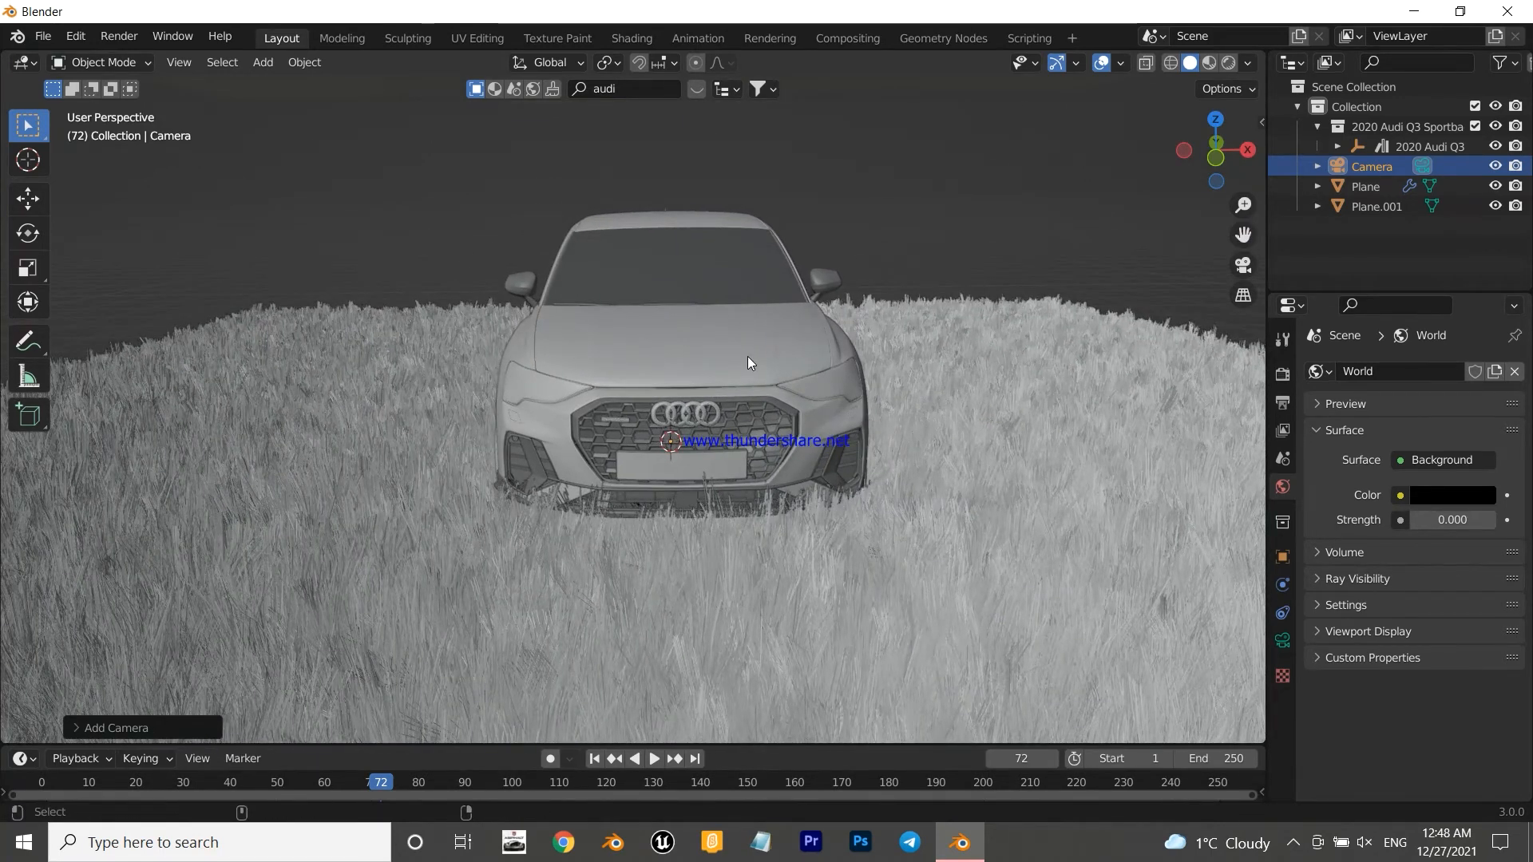
pyautogui.press('ctrl+alt+KP_0')
# - Move the camera so the whole front of the car fits near the center of the frame
pyautogui.press('g')
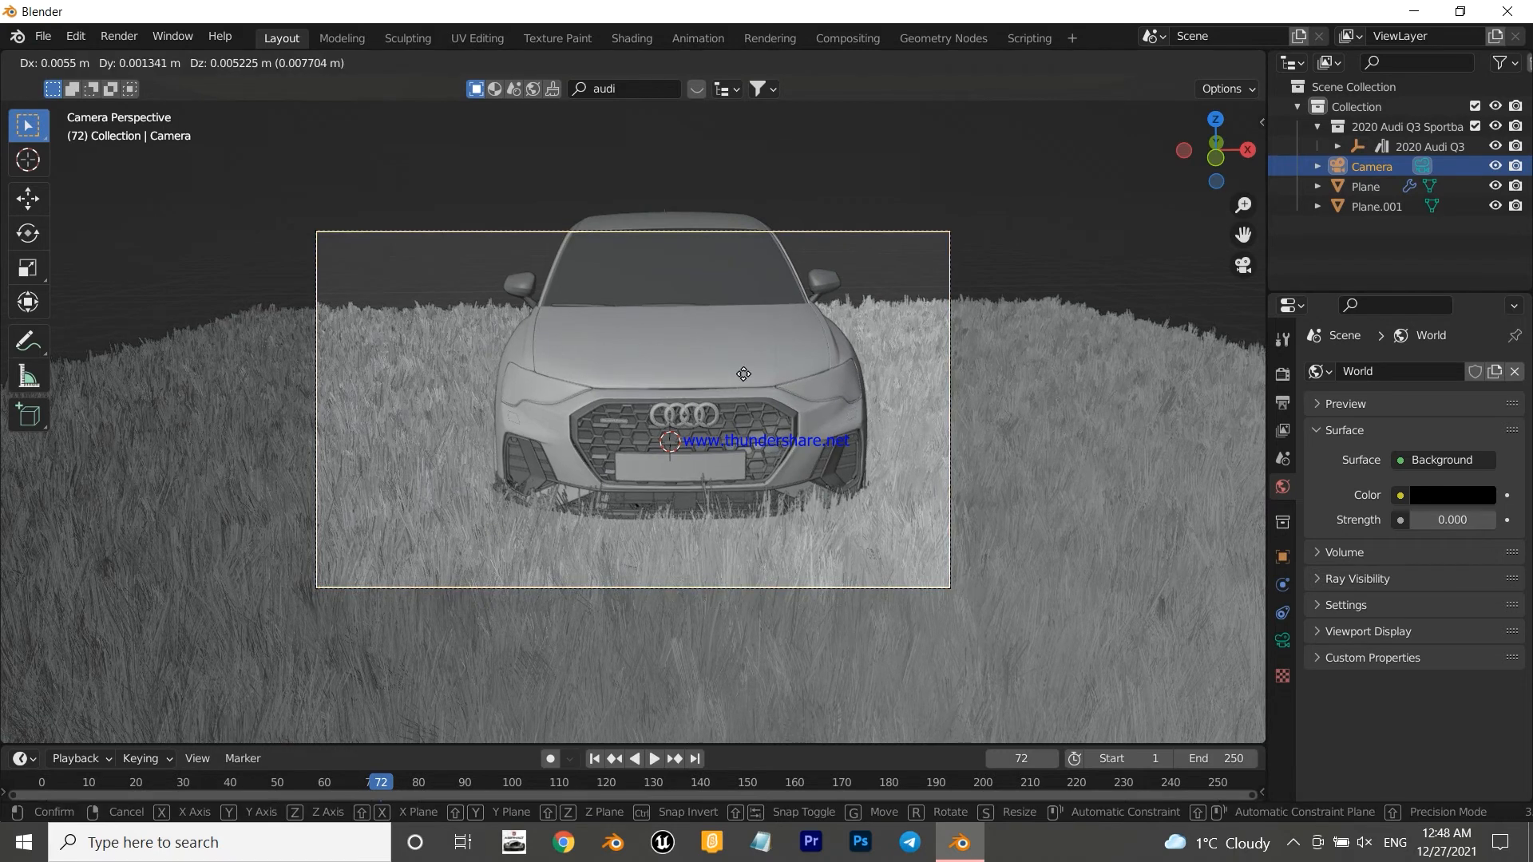
pyautogui.click(769, 340)
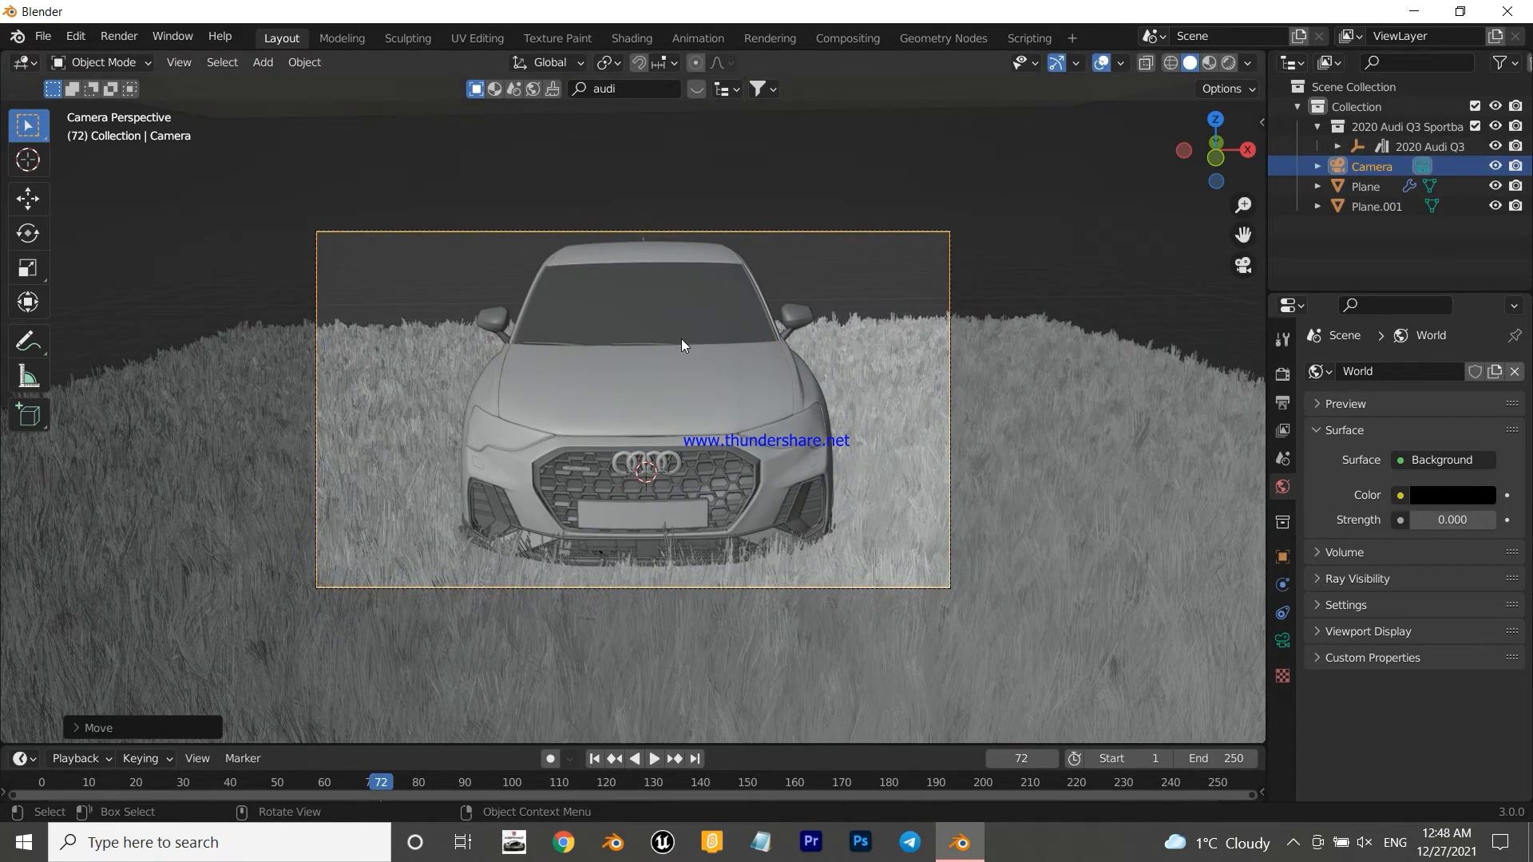
pyautogui.press('g')
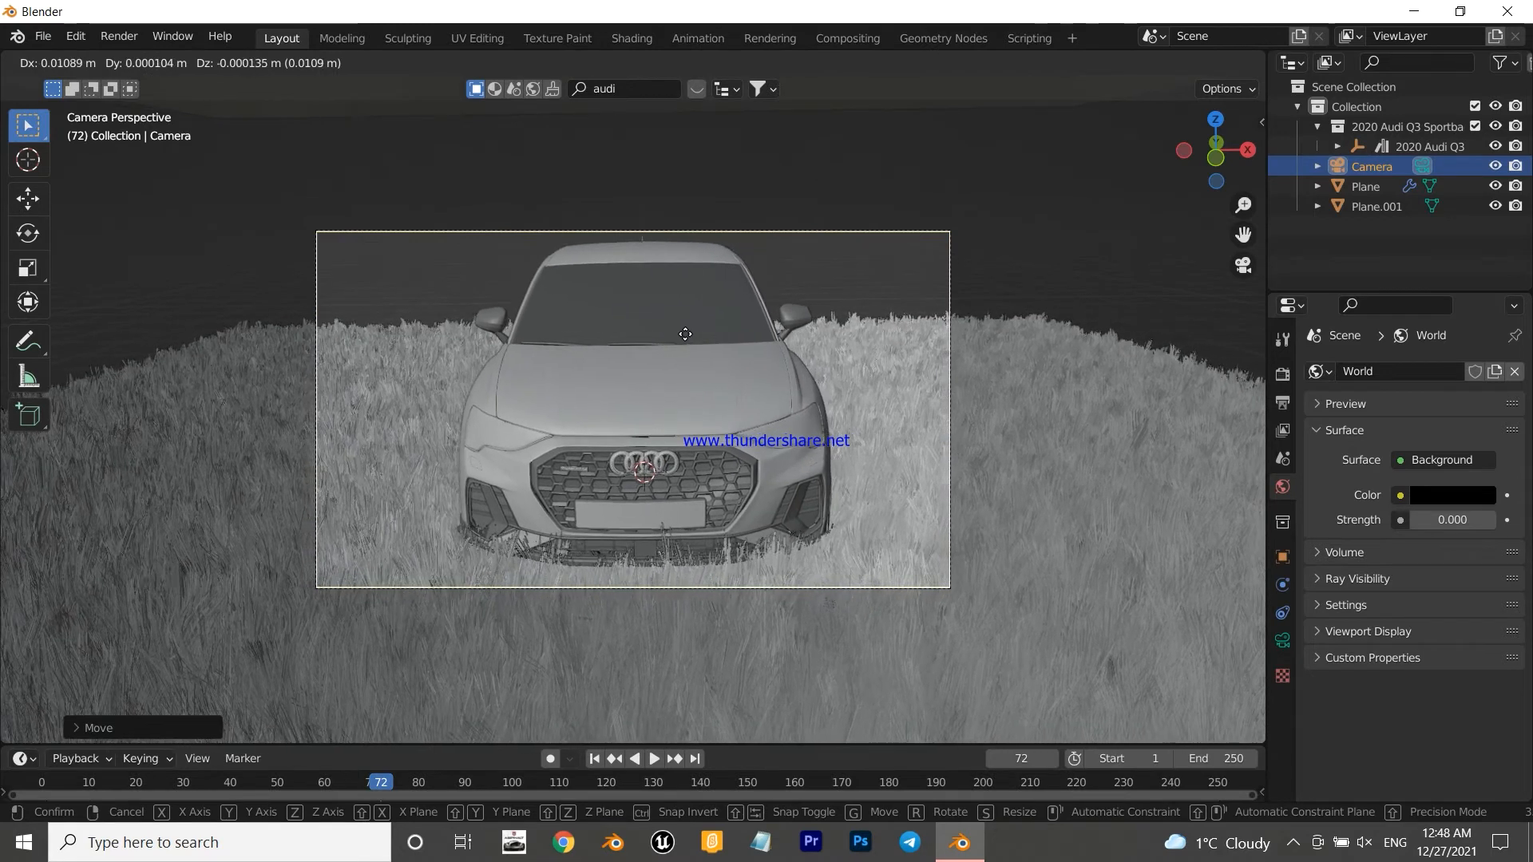
pyautogui.click(684, 334)
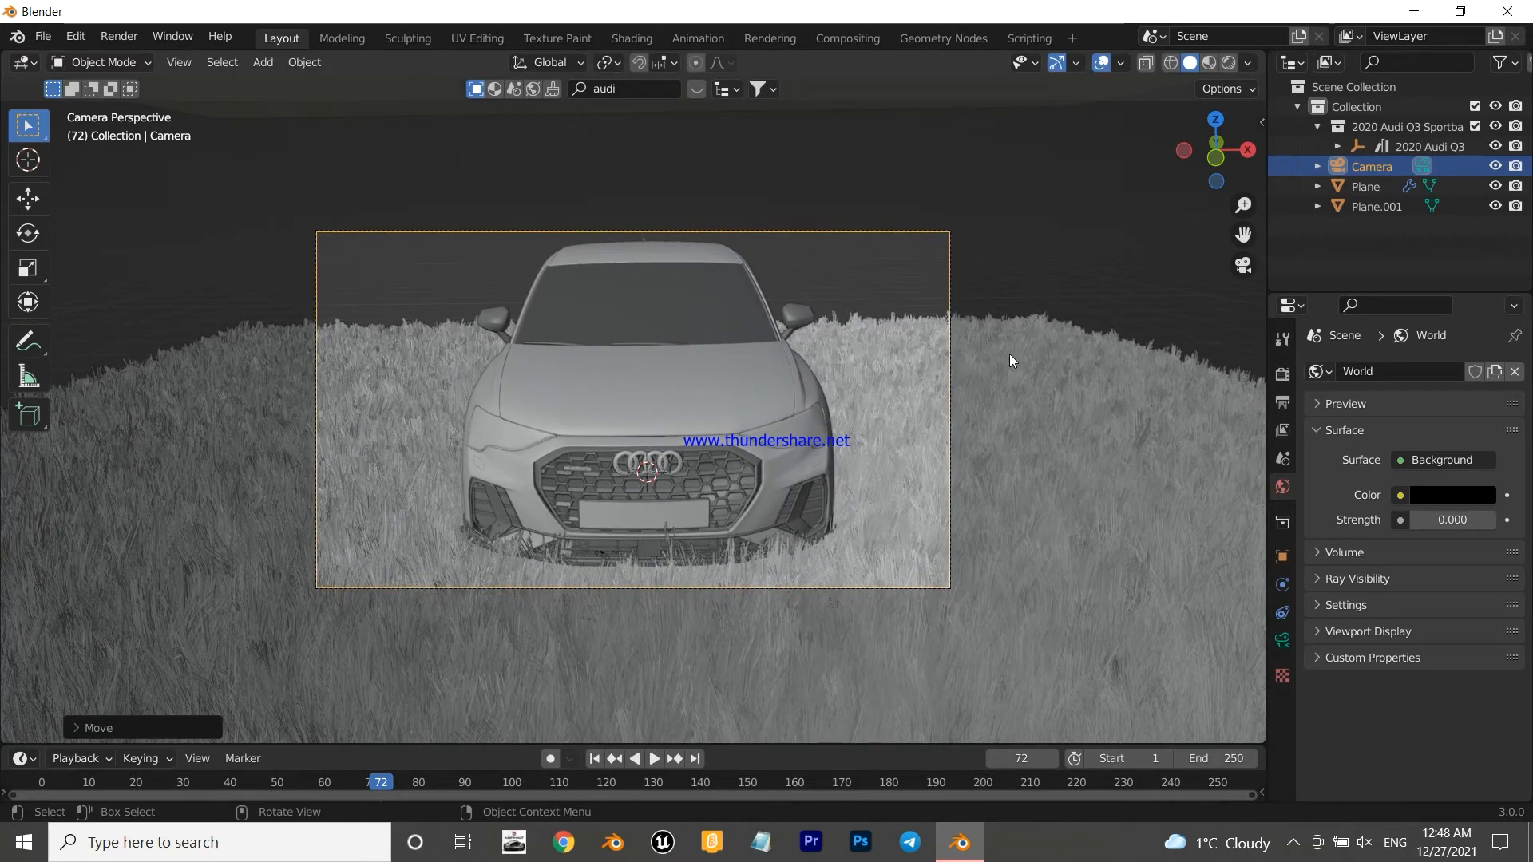
# - Set the camera's rotation to 80° on X, 0° on Y and 0° on Z
pyautogui.press('n')
pyautogui.click(1253, 128)
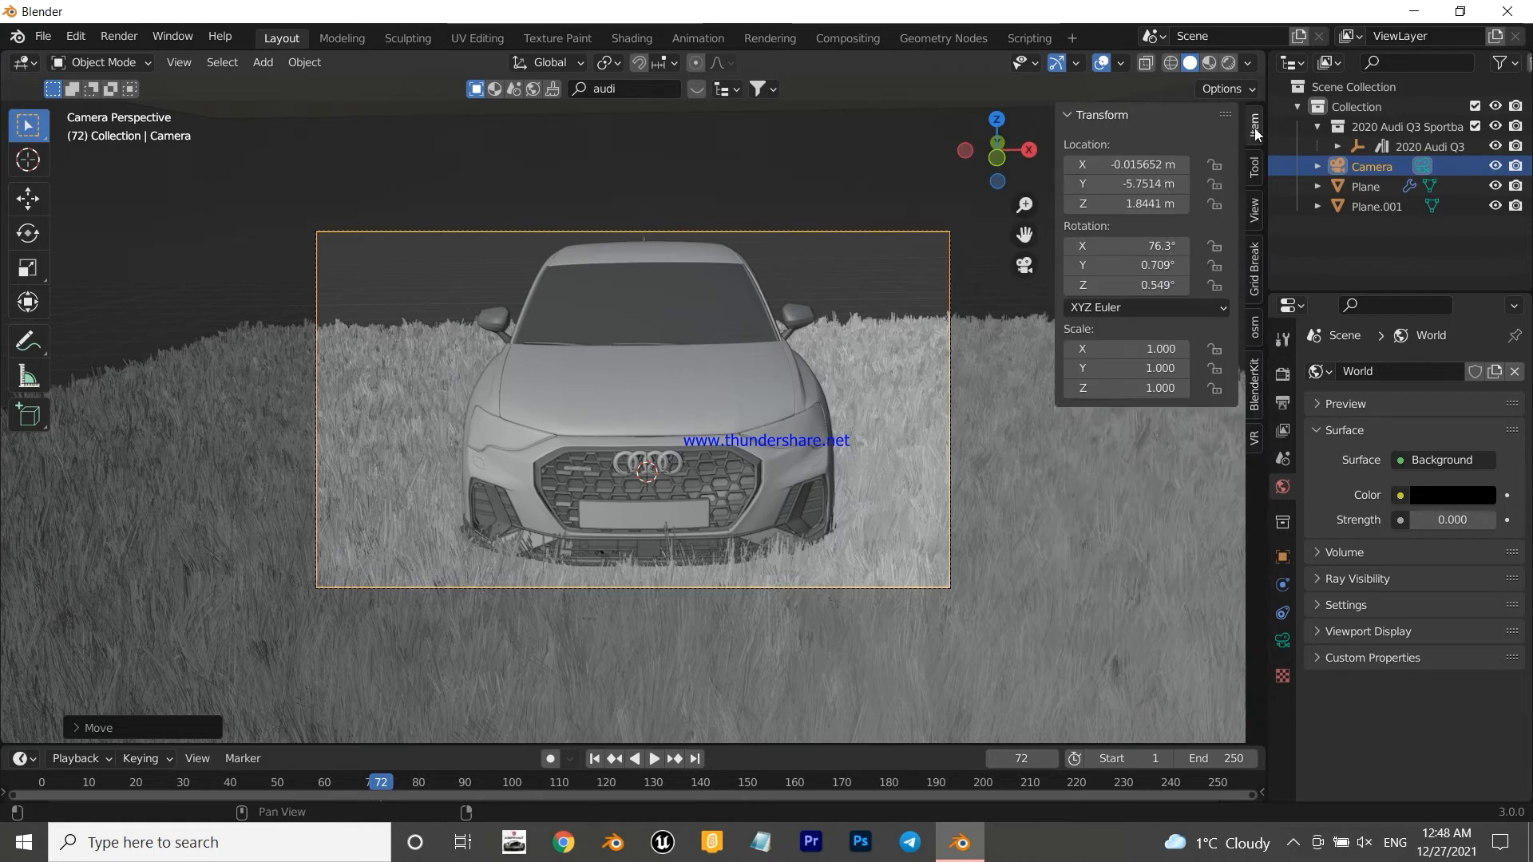
pyautogui.click(1122, 265)
pyautogui.write('0')
pyautogui.press('Return')
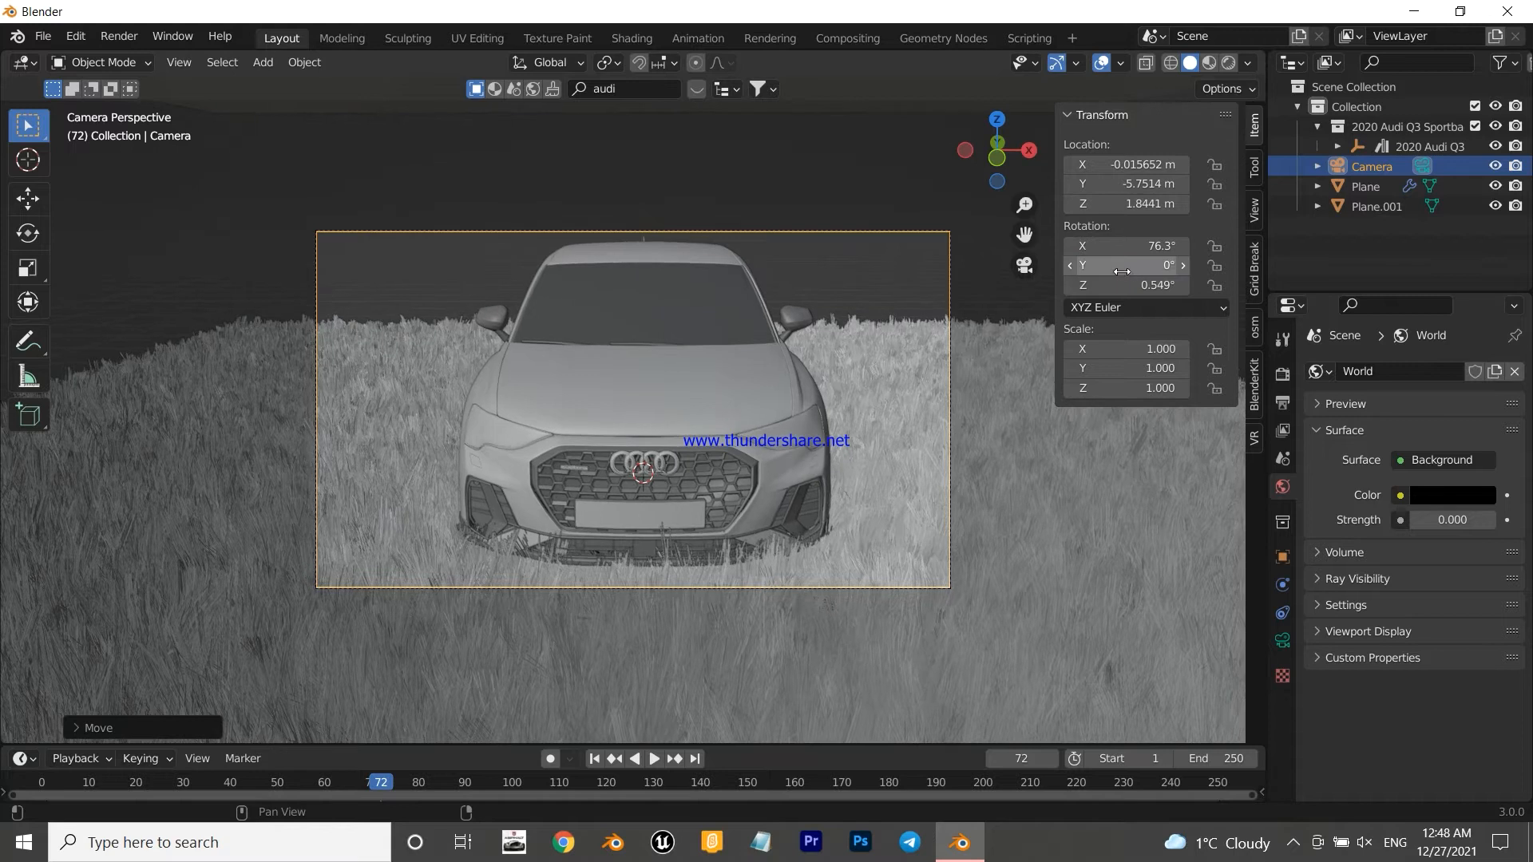
pyautogui.click(1132, 285)
pyautogui.write('0')
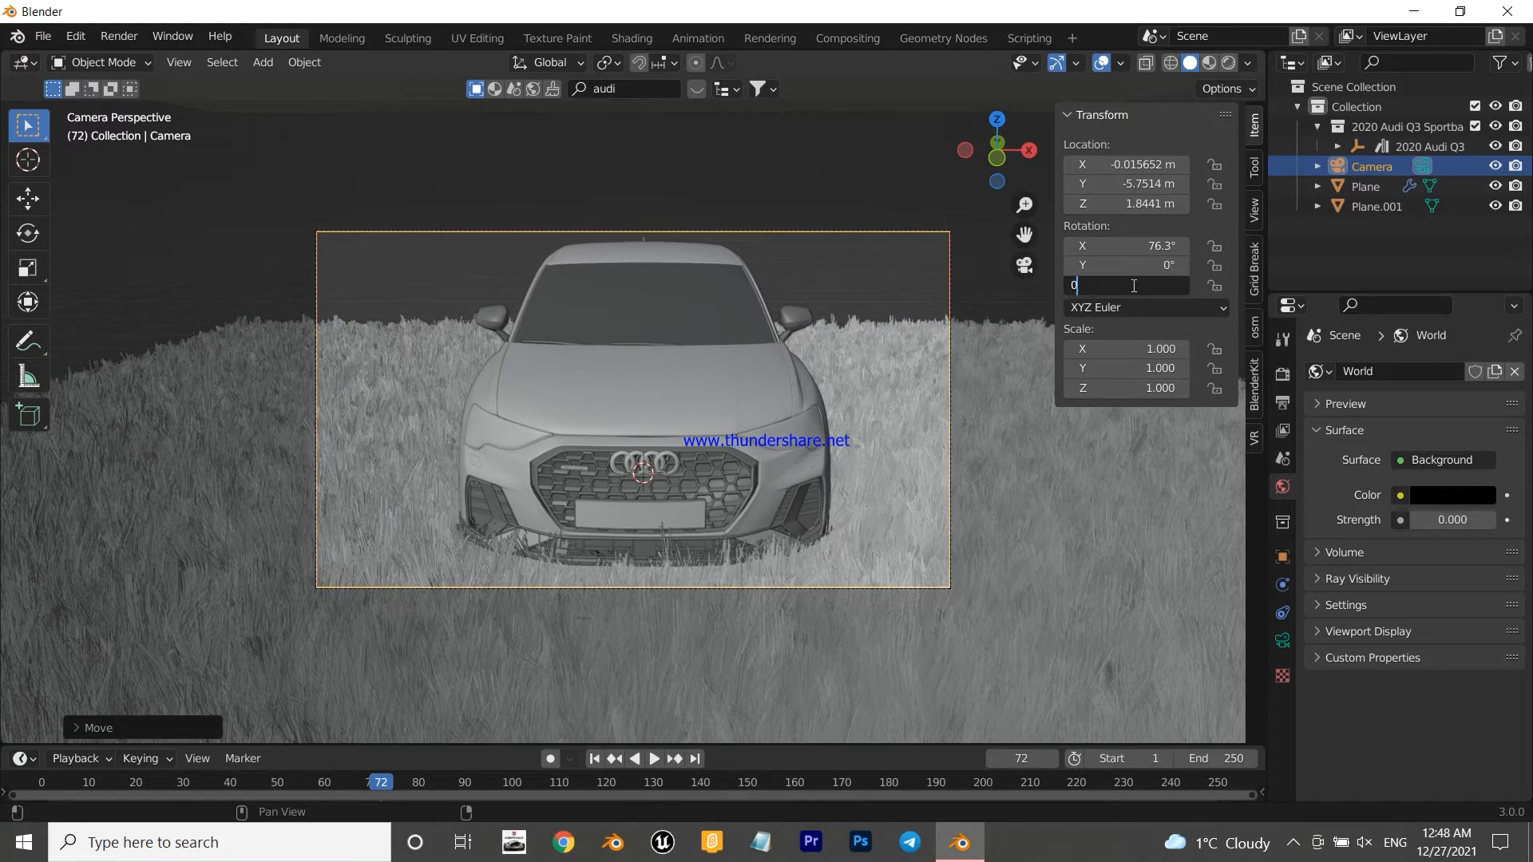
pyautogui.press('Return')
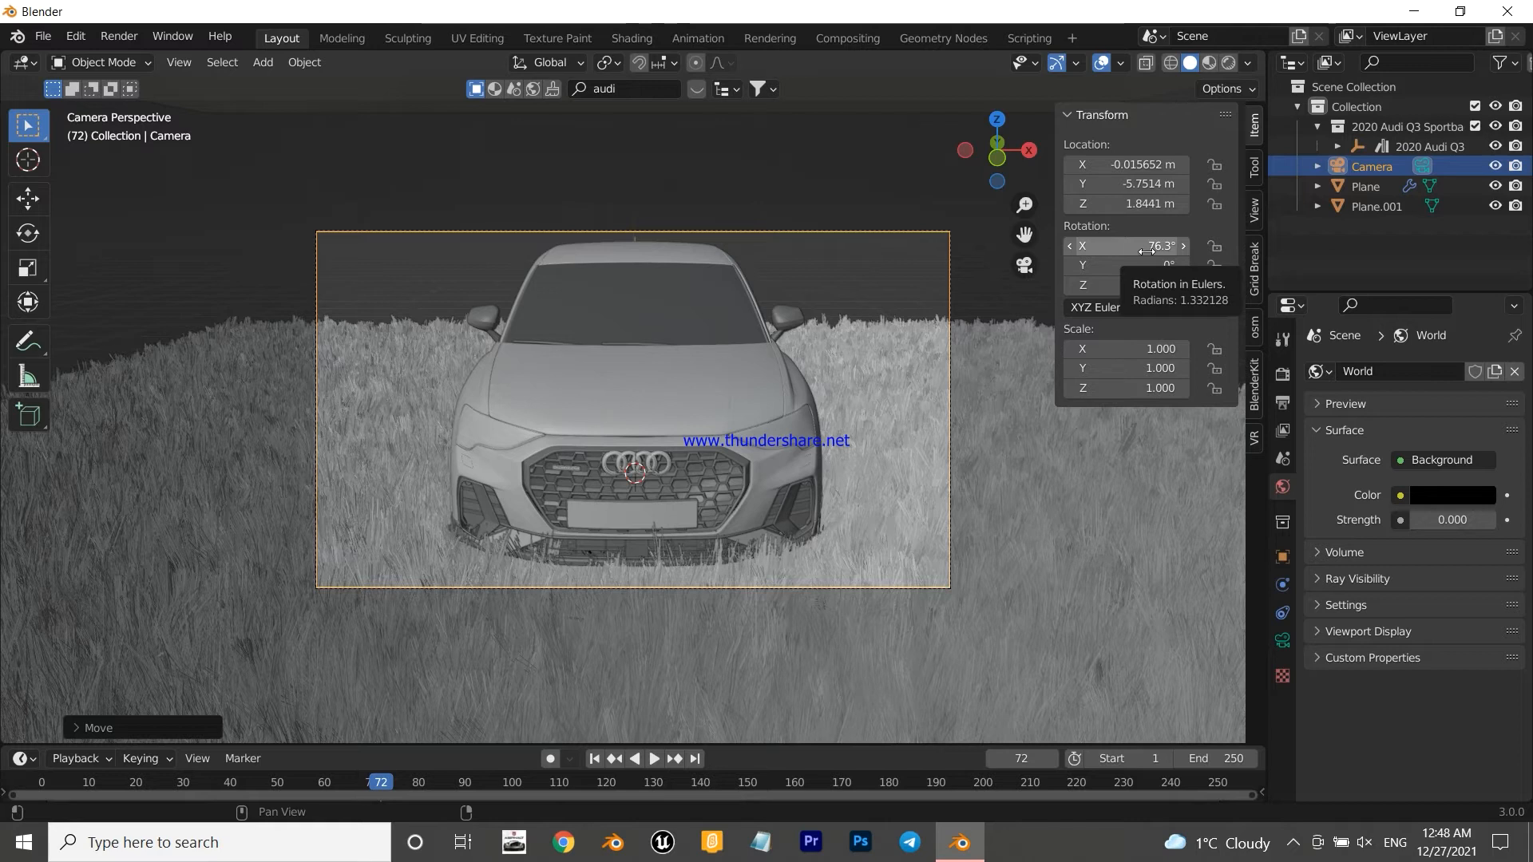
pyautogui.click(1148, 250)
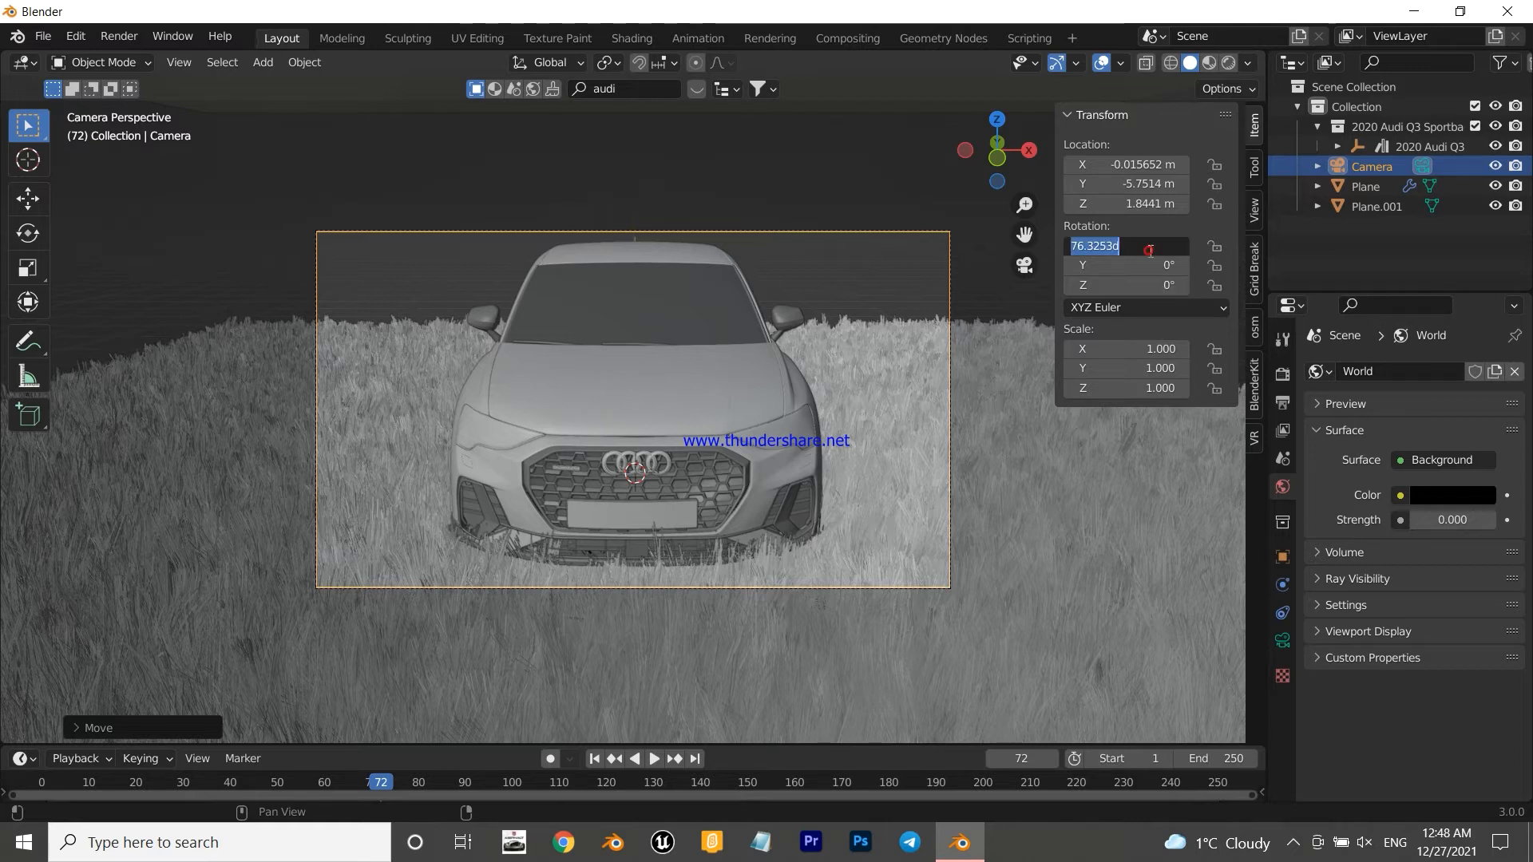
pyautogui.write('80')
pyautogui.press('Return')
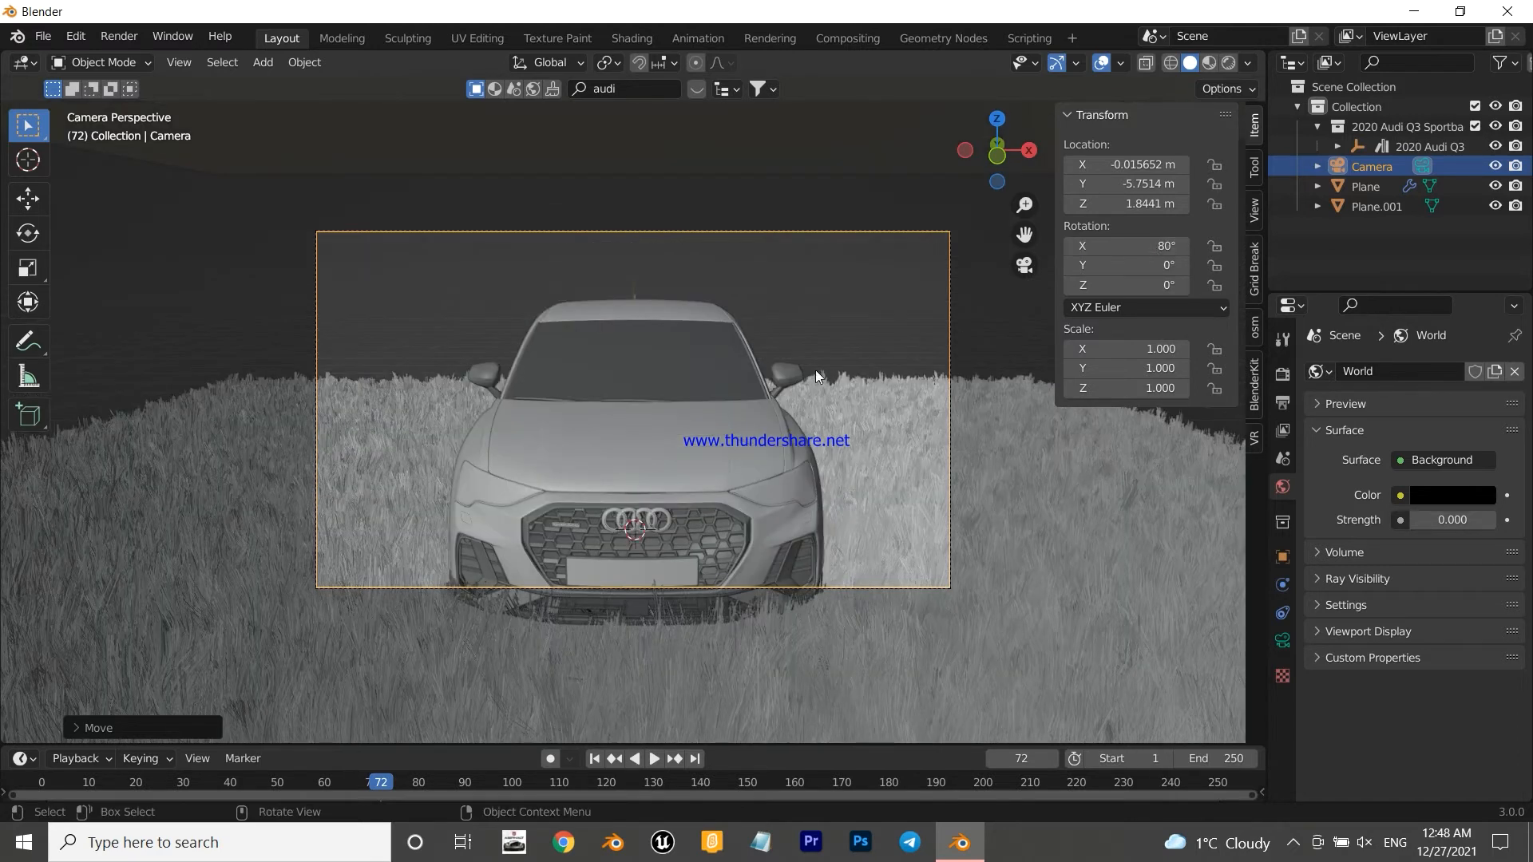
# - Lower the camera about 0.35 m so the whole front of the car sits inside the frame
pyautogui.press('g')
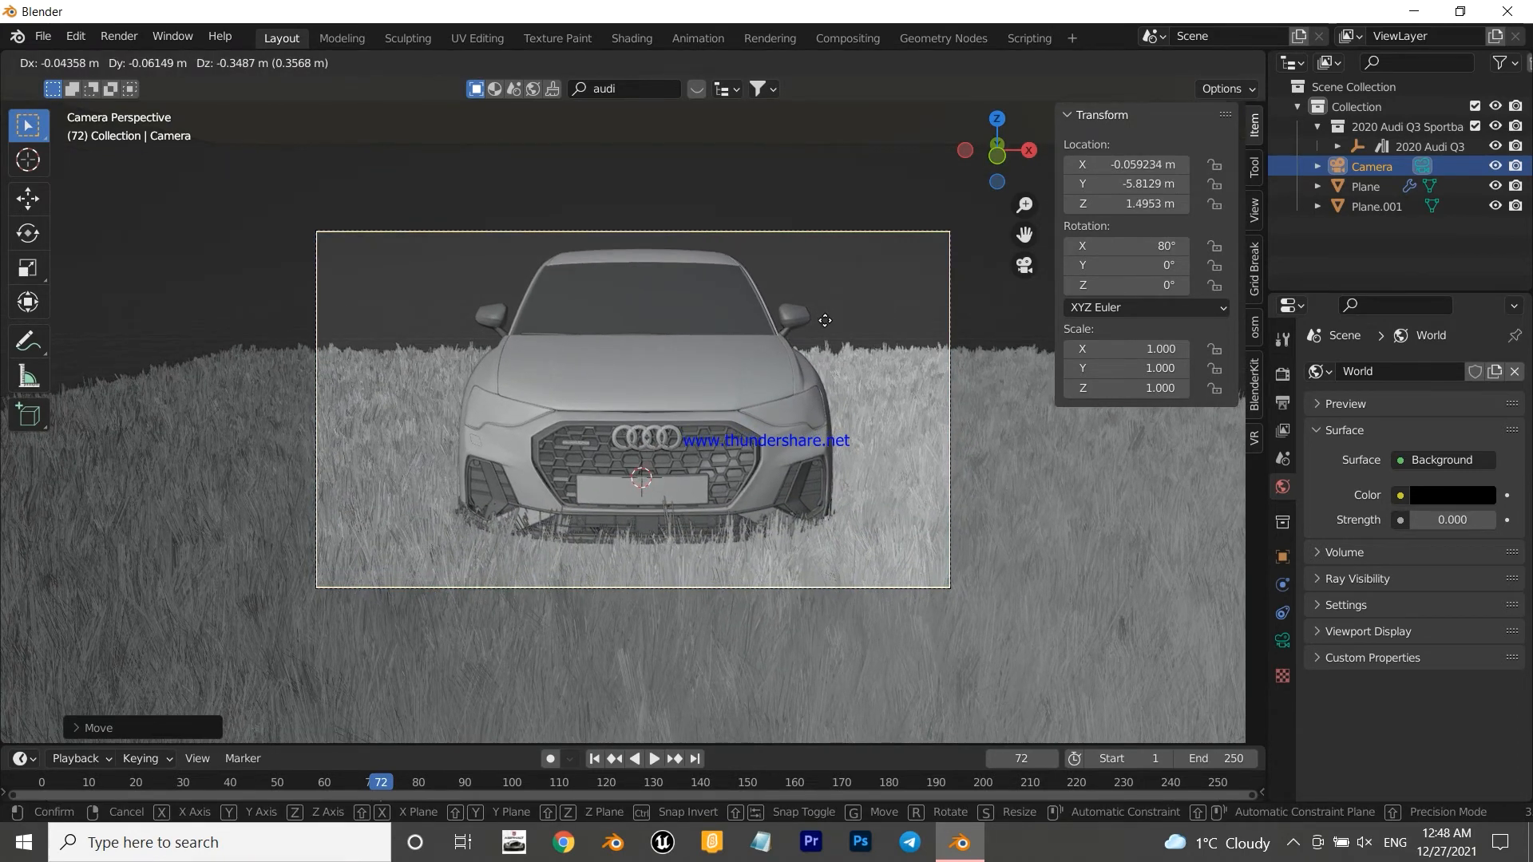
pyautogui.click(825, 319)
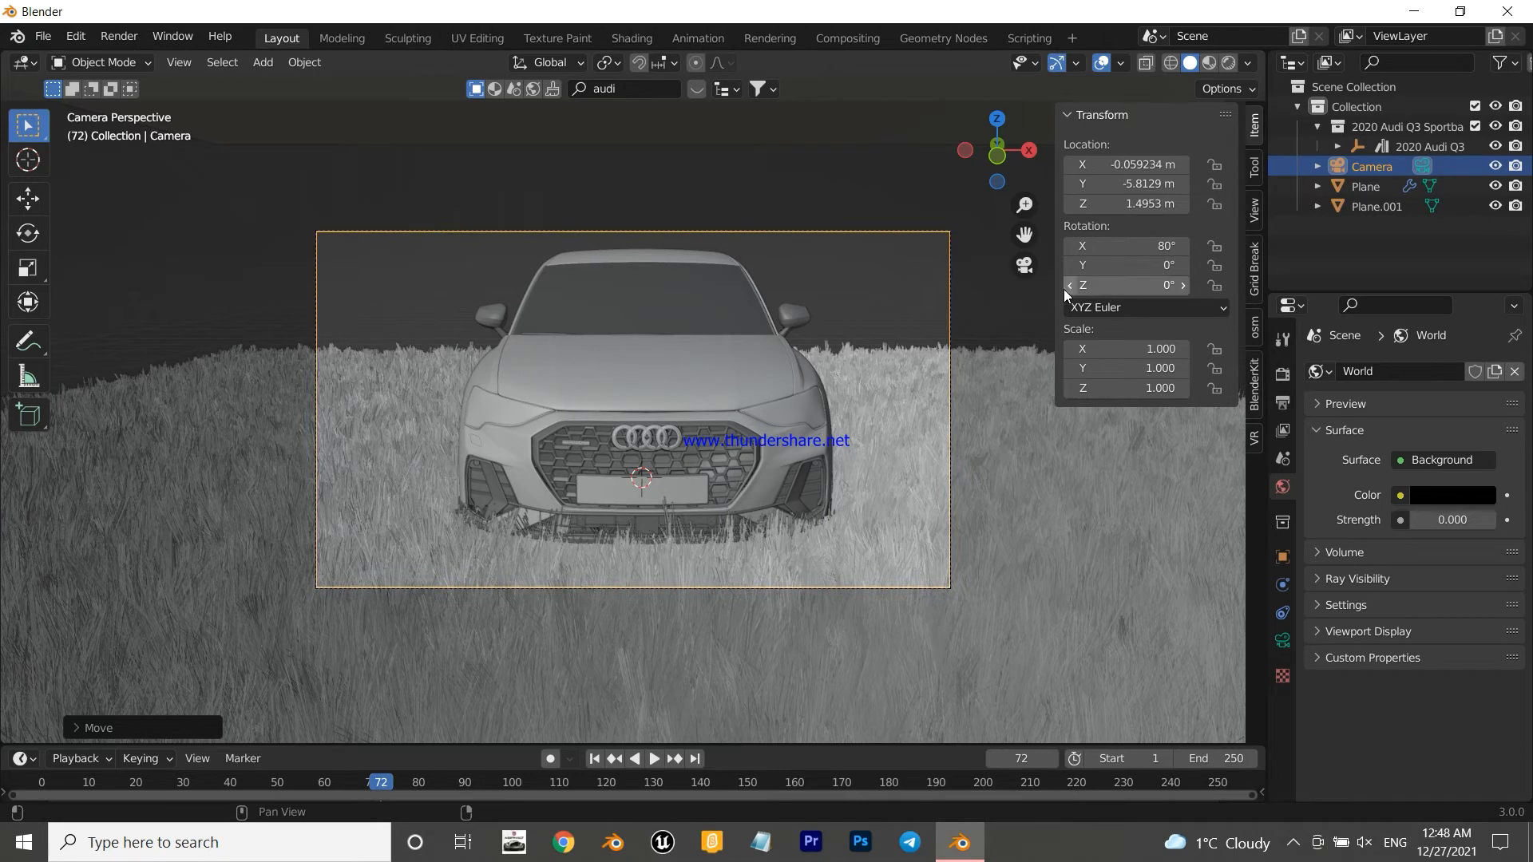
pyautogui.click(1254, 211)
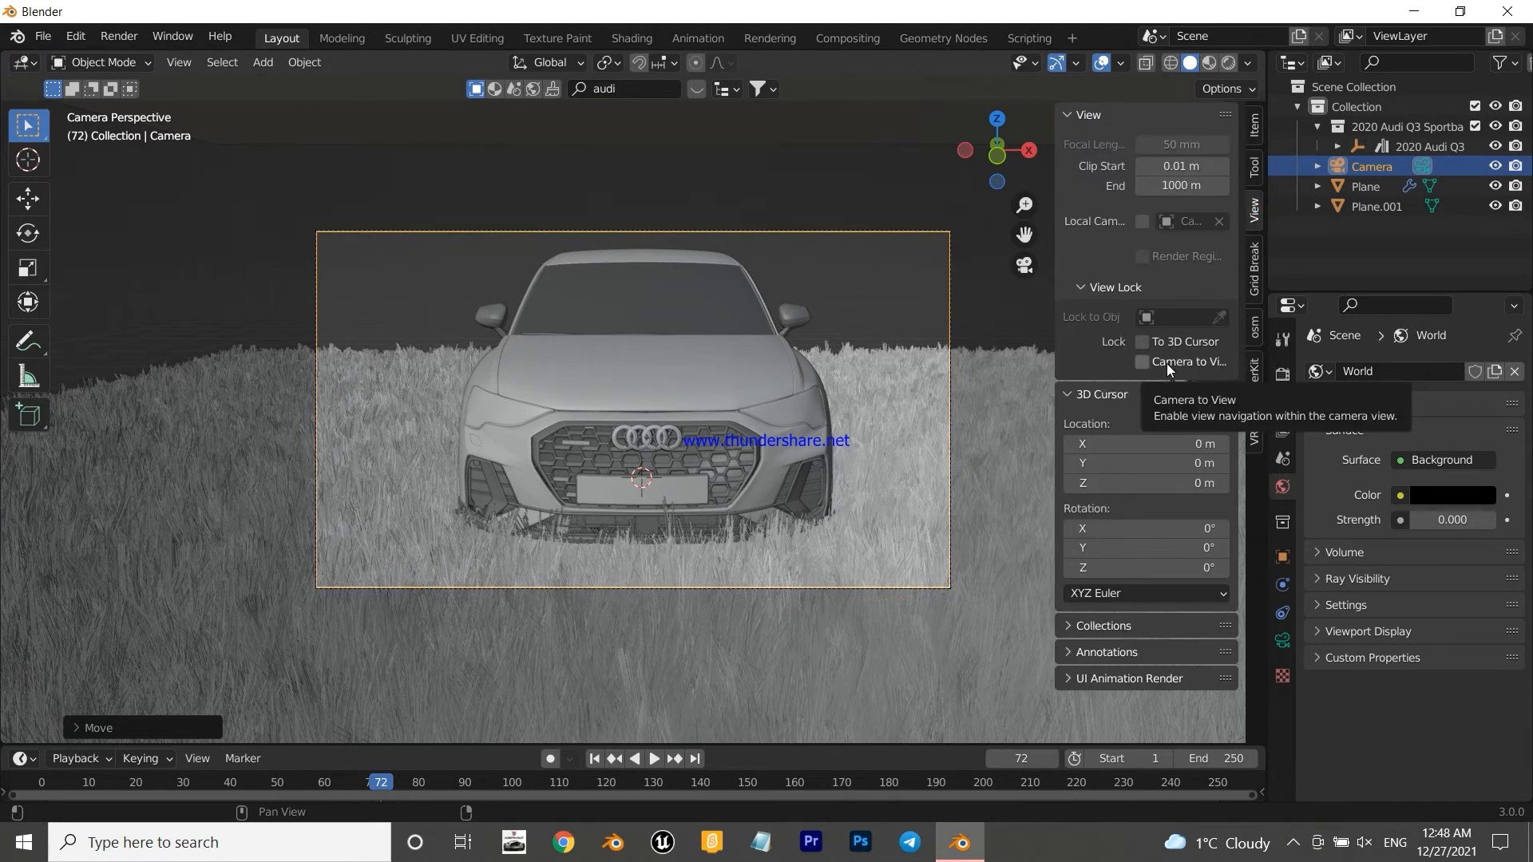
pyautogui.click(1166, 363)
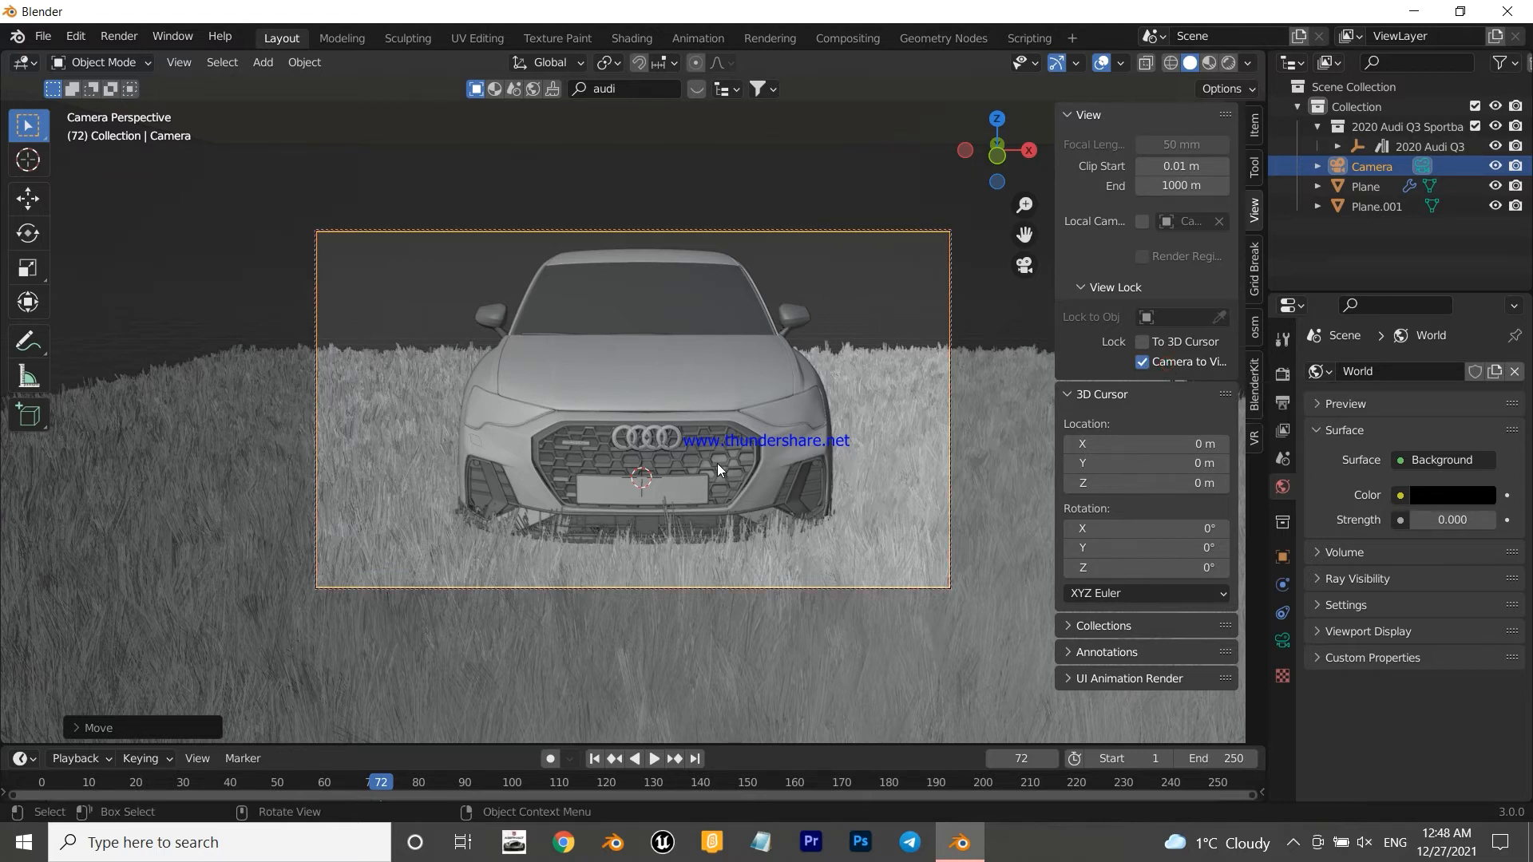
pyautogui.scroll(-3, 717, 463)
pyautogui.scroll(5, 717, 463)
pyautogui.scroll(-2, 717, 463)
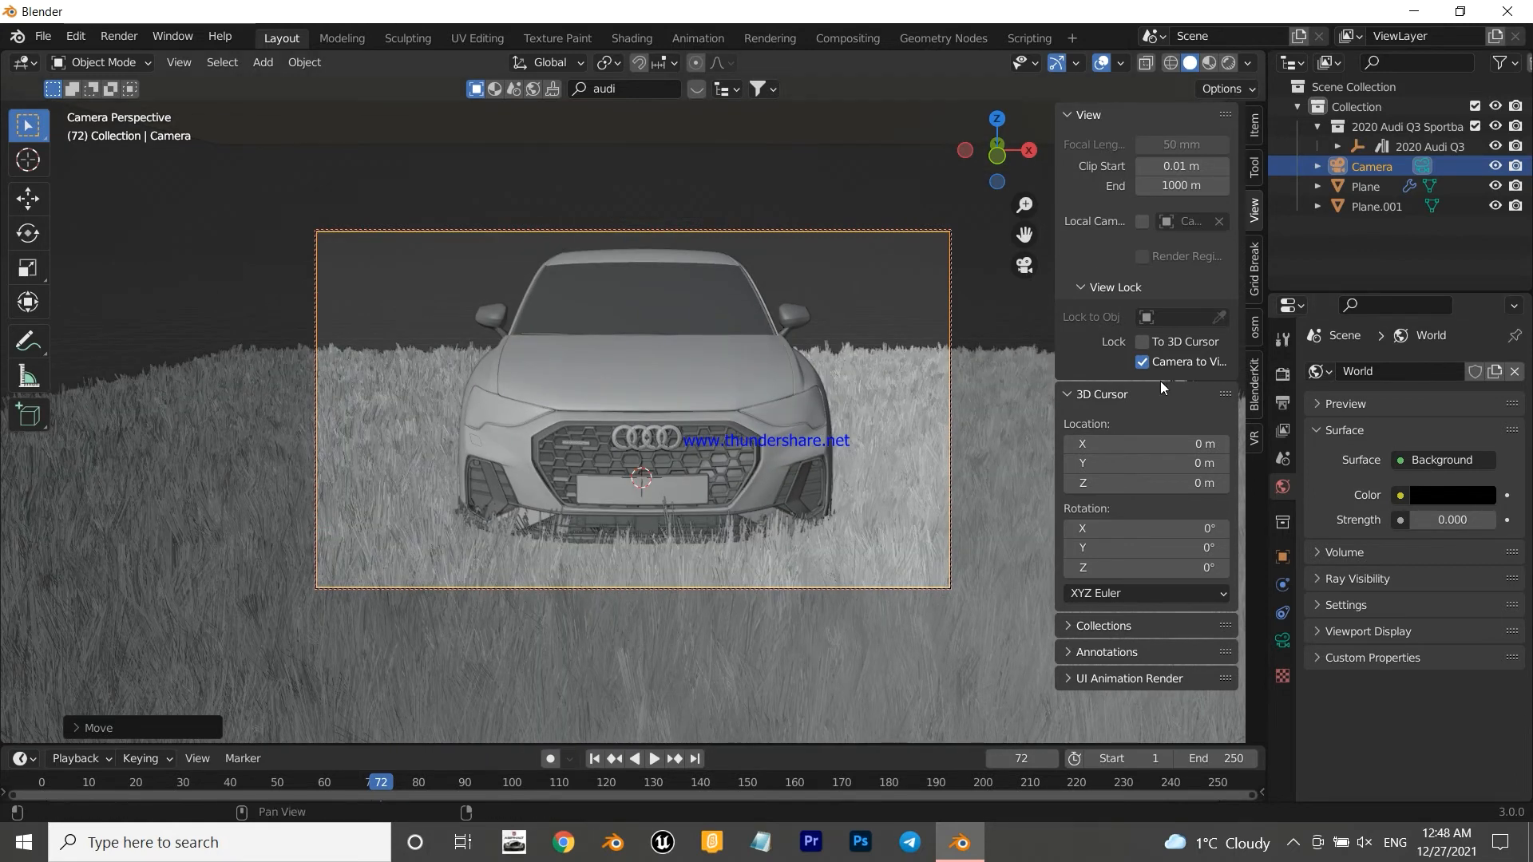
pyautogui.click(1162, 358)
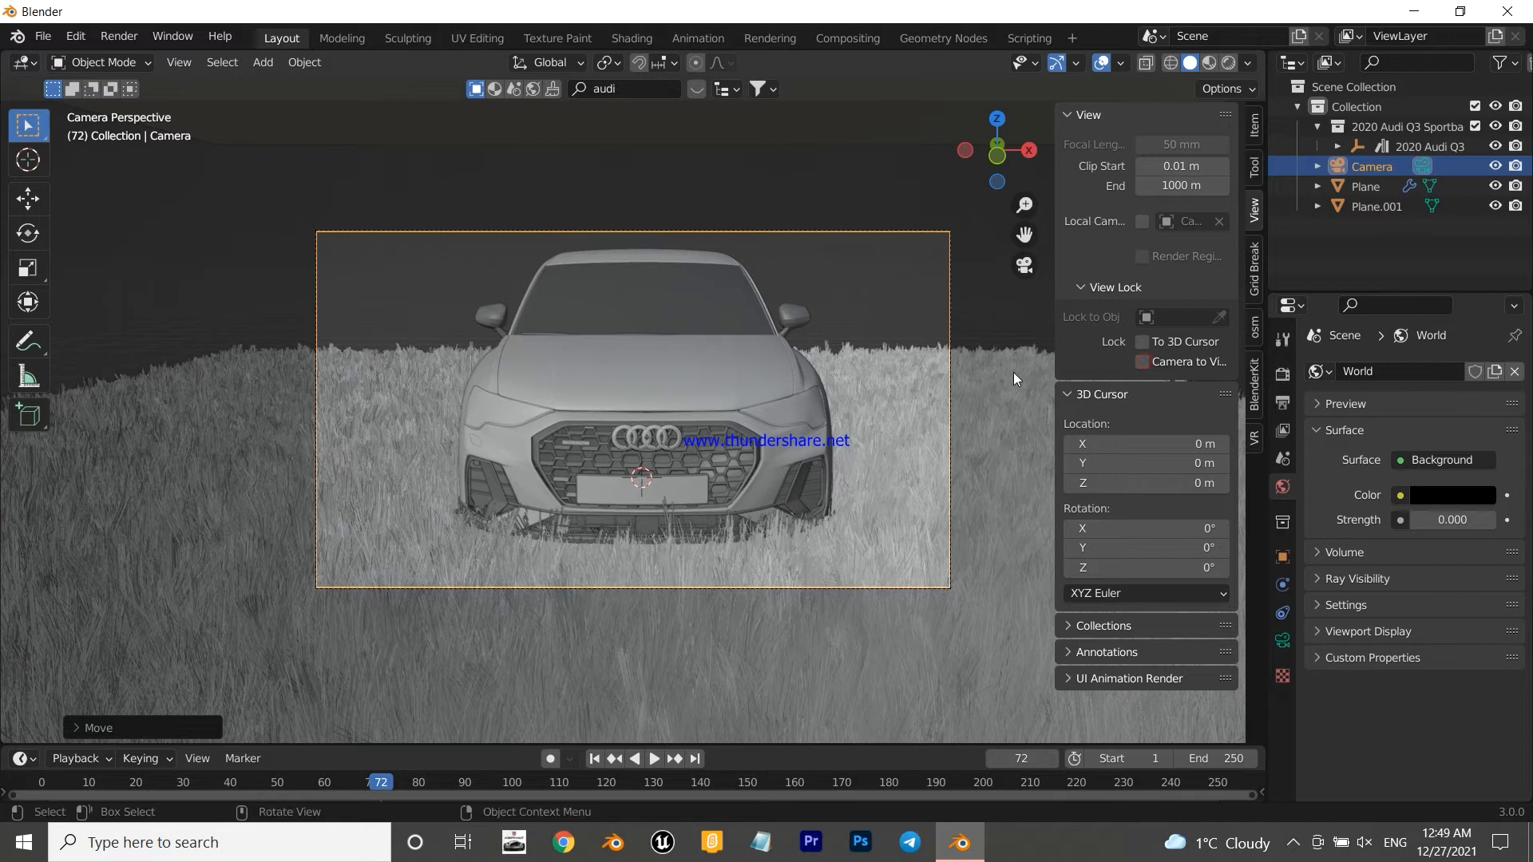
pyautogui.press('n')
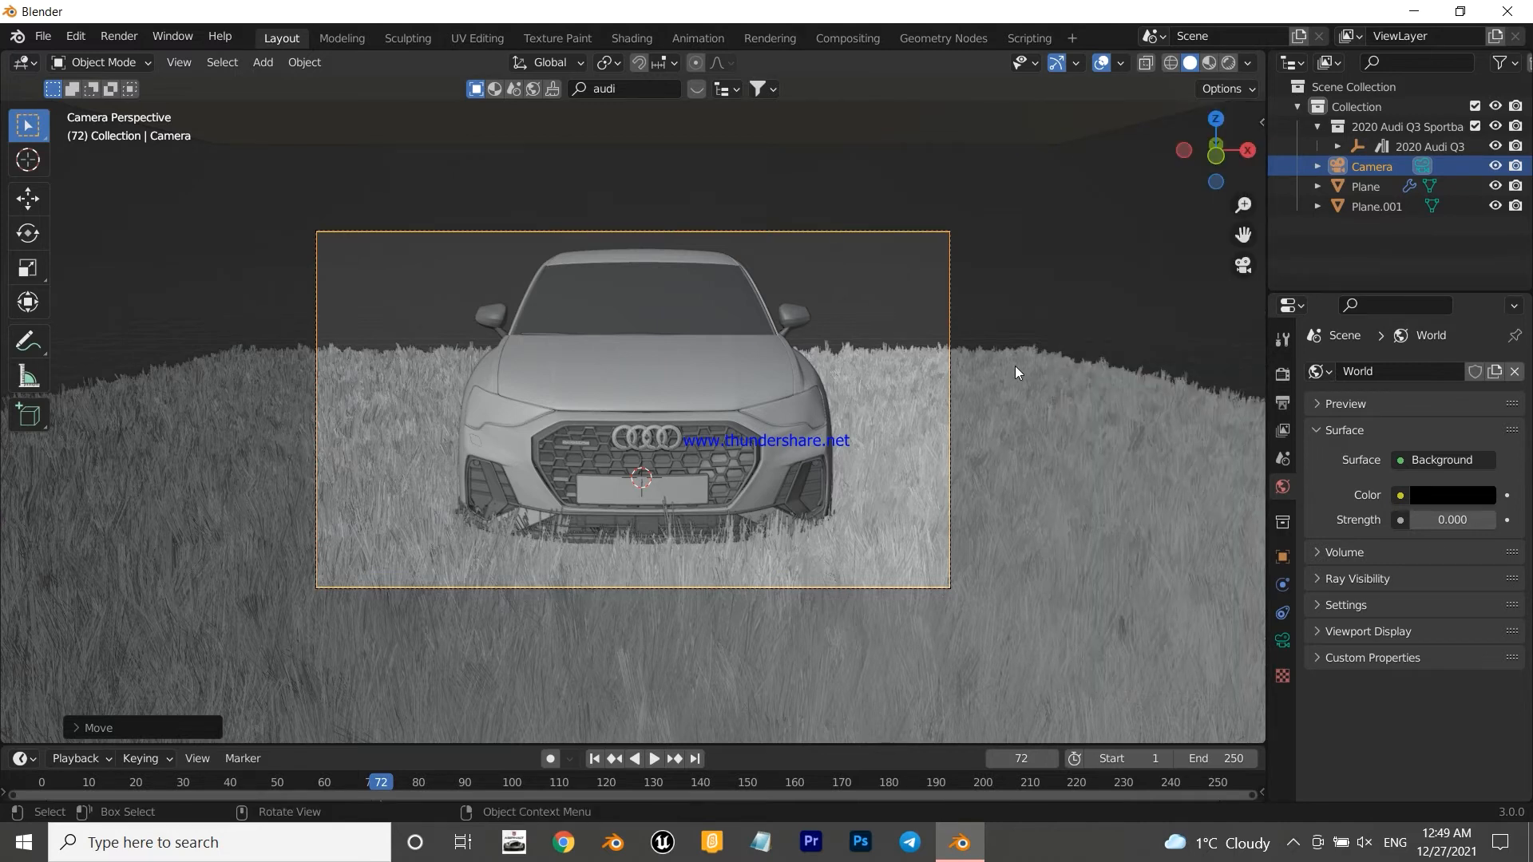
# - Insert a Location & Rotation keyframe for the camera at frame 1
pyautogui.click(592, 759)
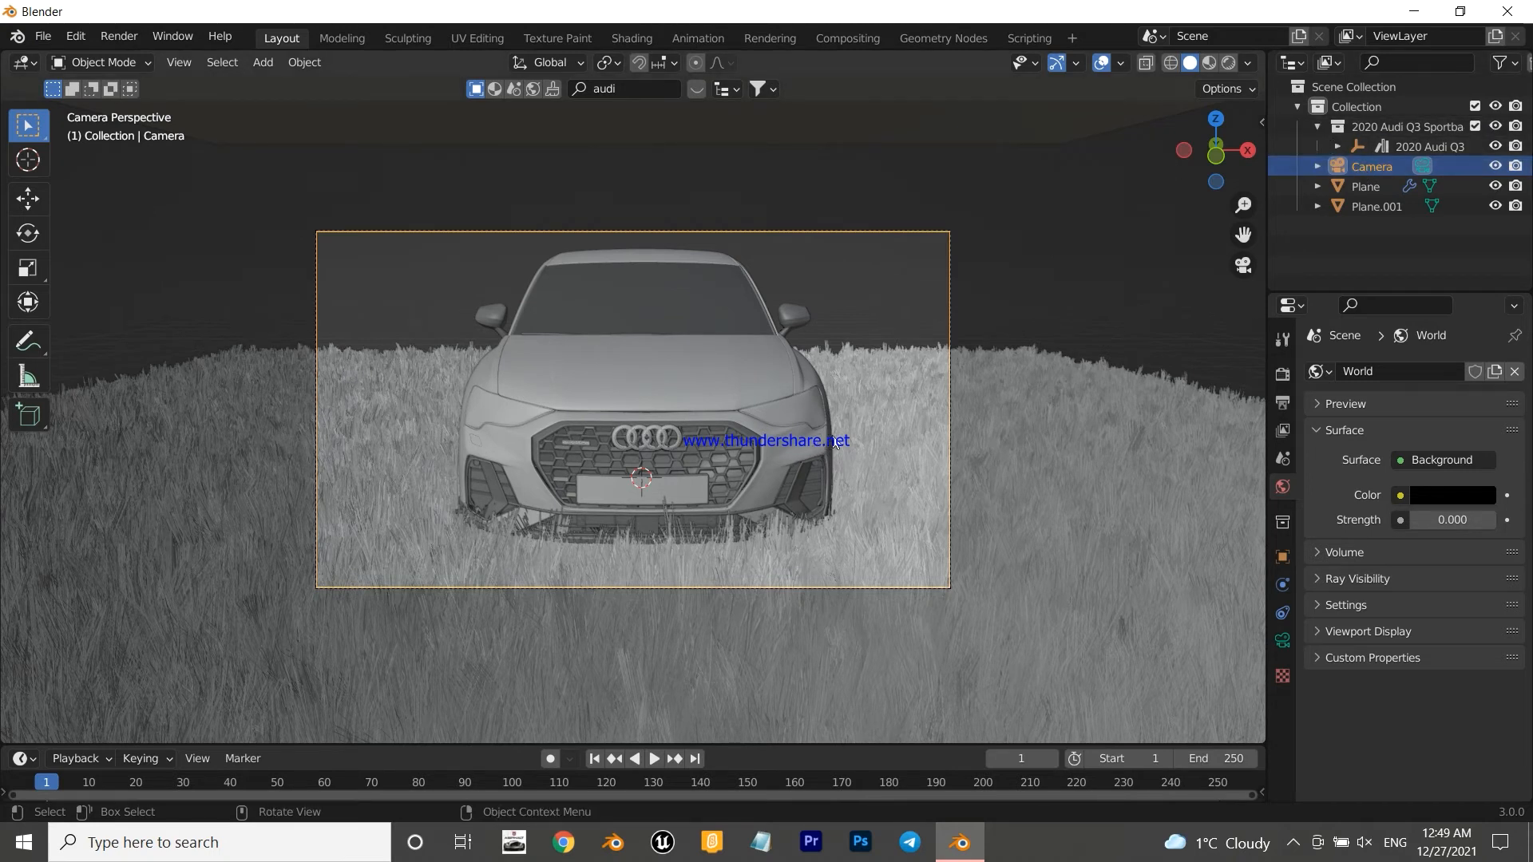
pyautogui.press('i')
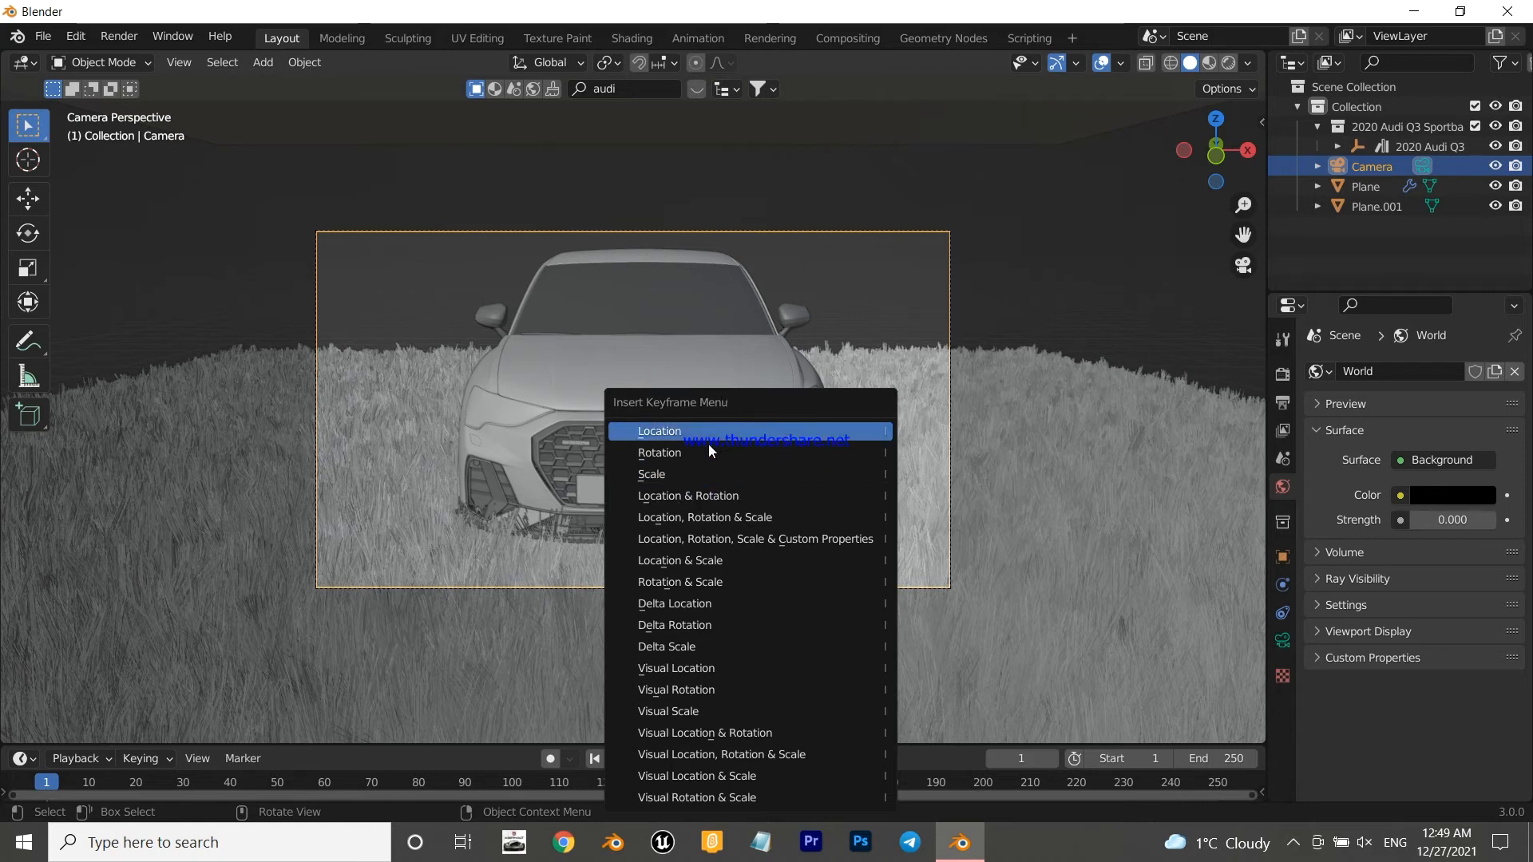
pyautogui.click(725, 497)
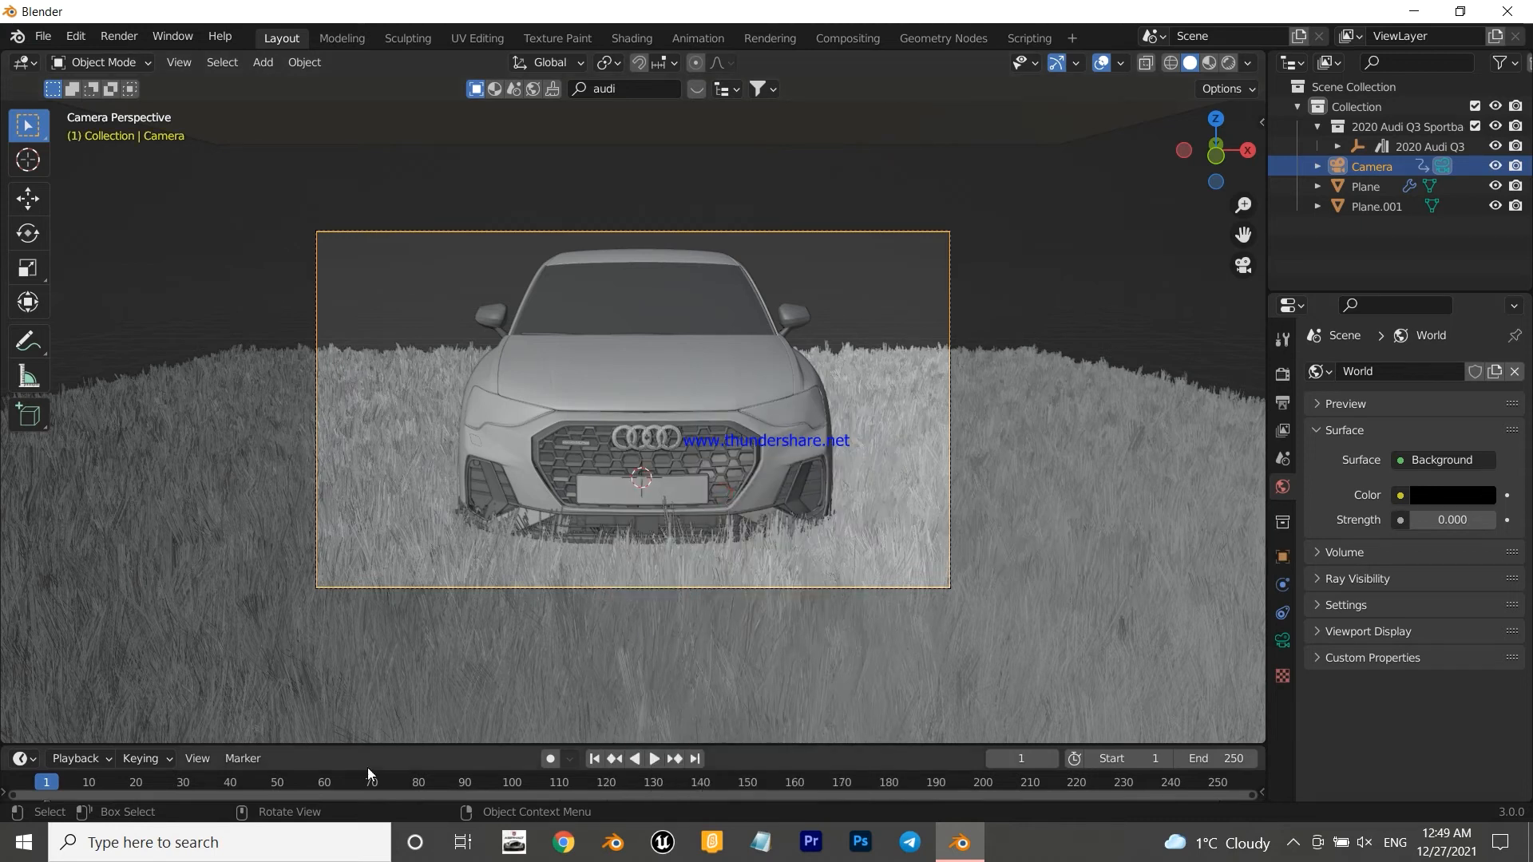
# - At frame 50, with the camera locked to the view, reframe the car from a front three-quarter side angle and insert a Location & Rotation keyframe
pyautogui.click(277, 786)
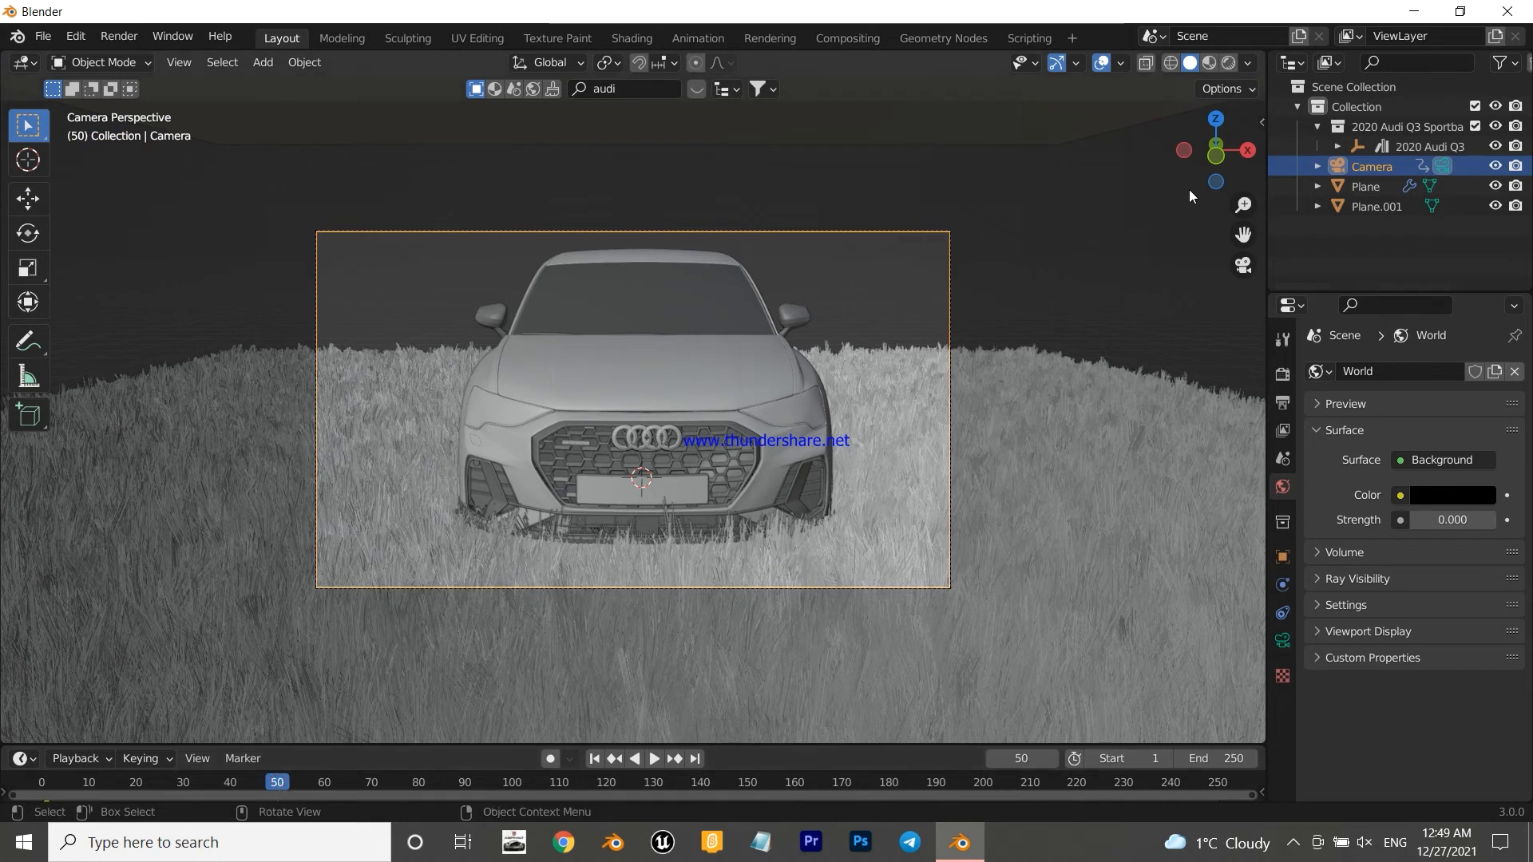
pyautogui.press('n')
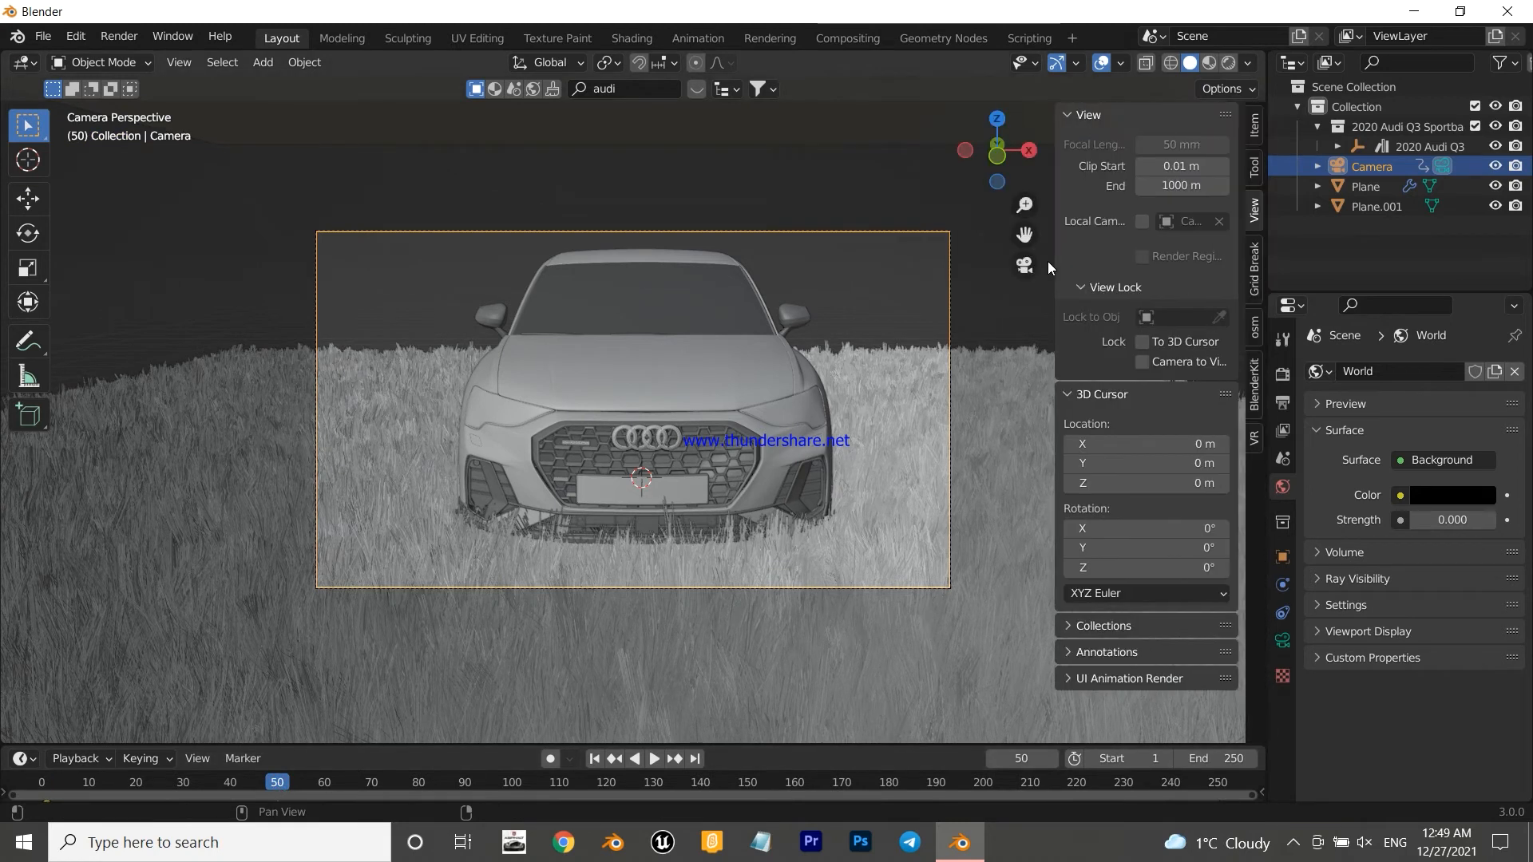
pyautogui.click(1150, 366)
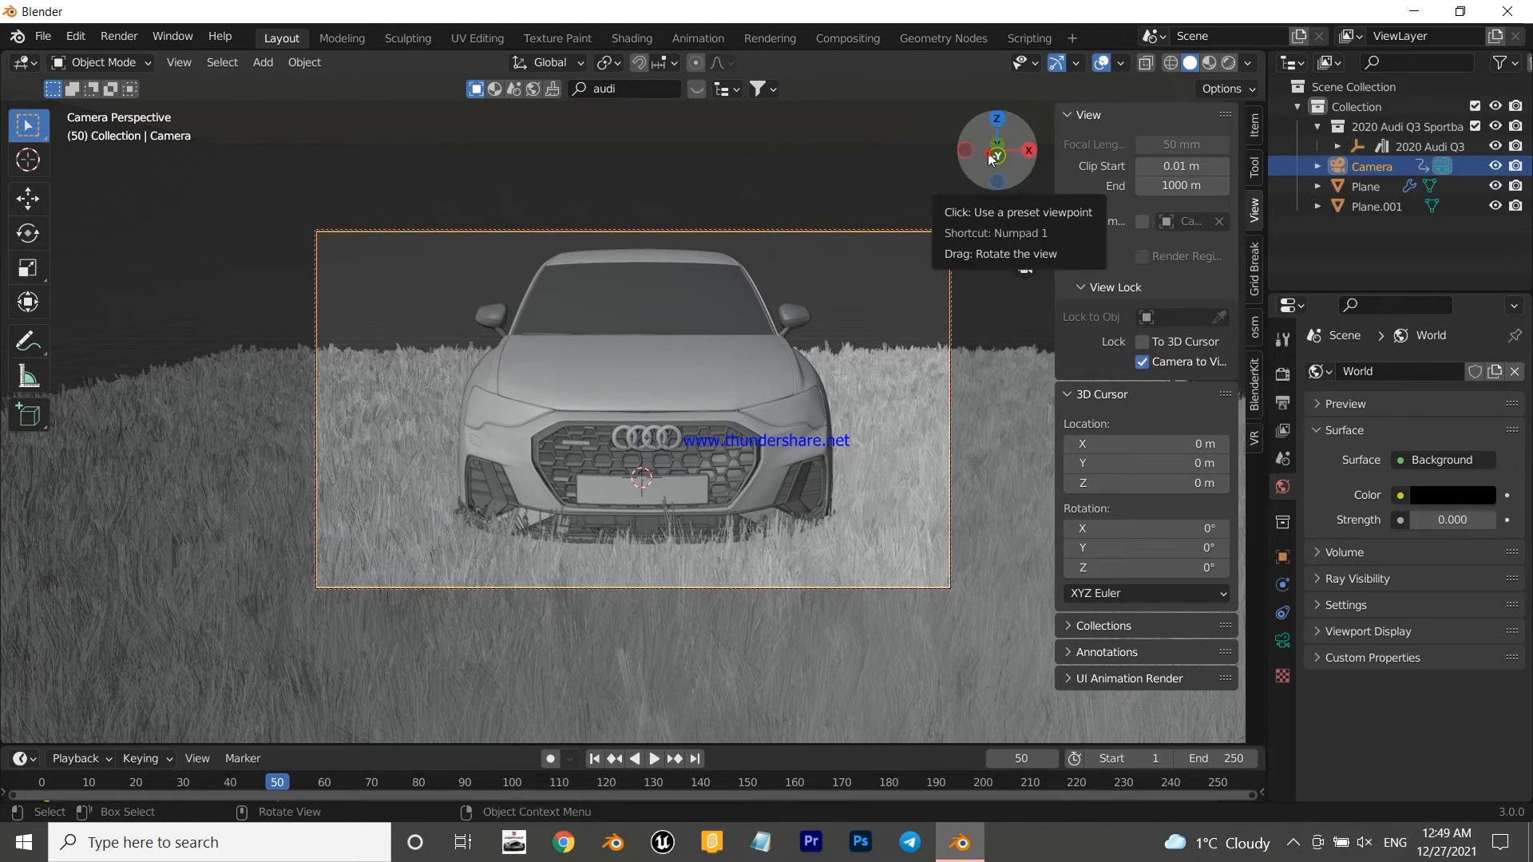
pyautogui.moveTo(990, 158); pyautogui.dragTo(786, 166)
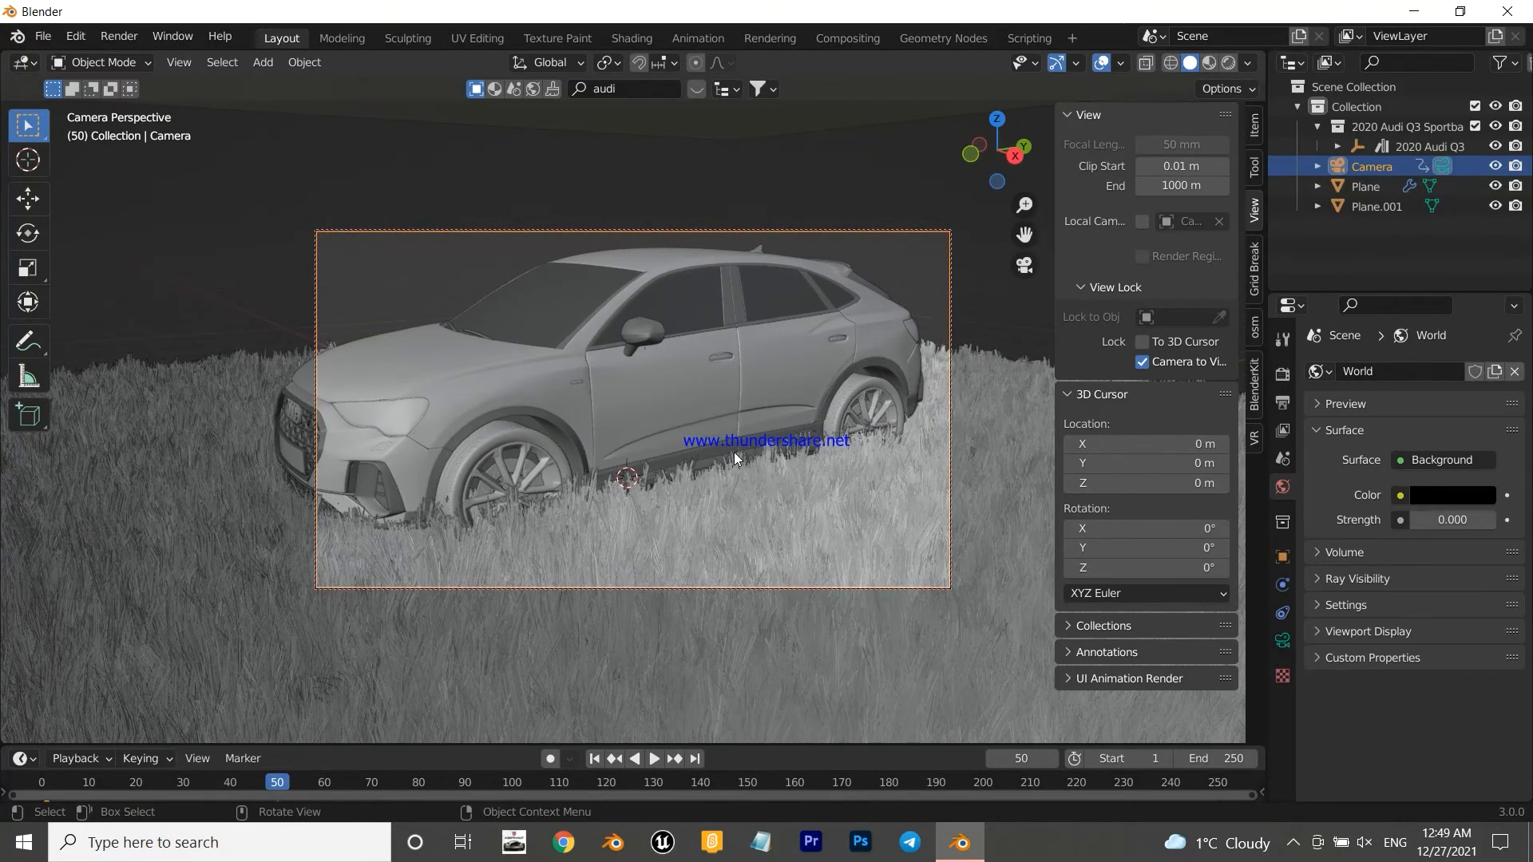
pyautogui.scroll(-2, 734, 451)
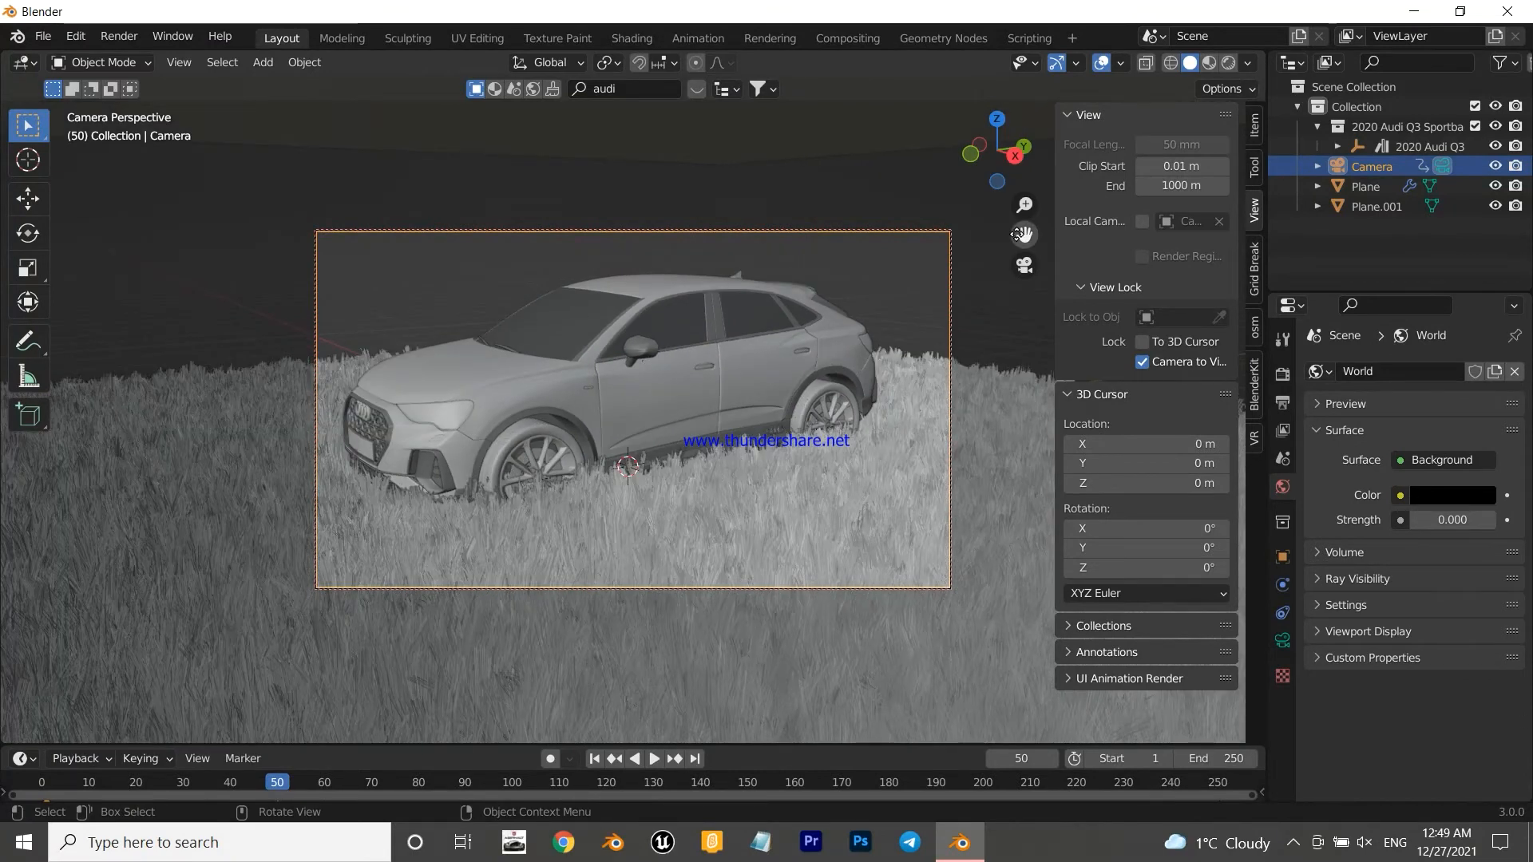
pyautogui.moveTo(1017, 235); pyautogui.dragTo(1017, 251)
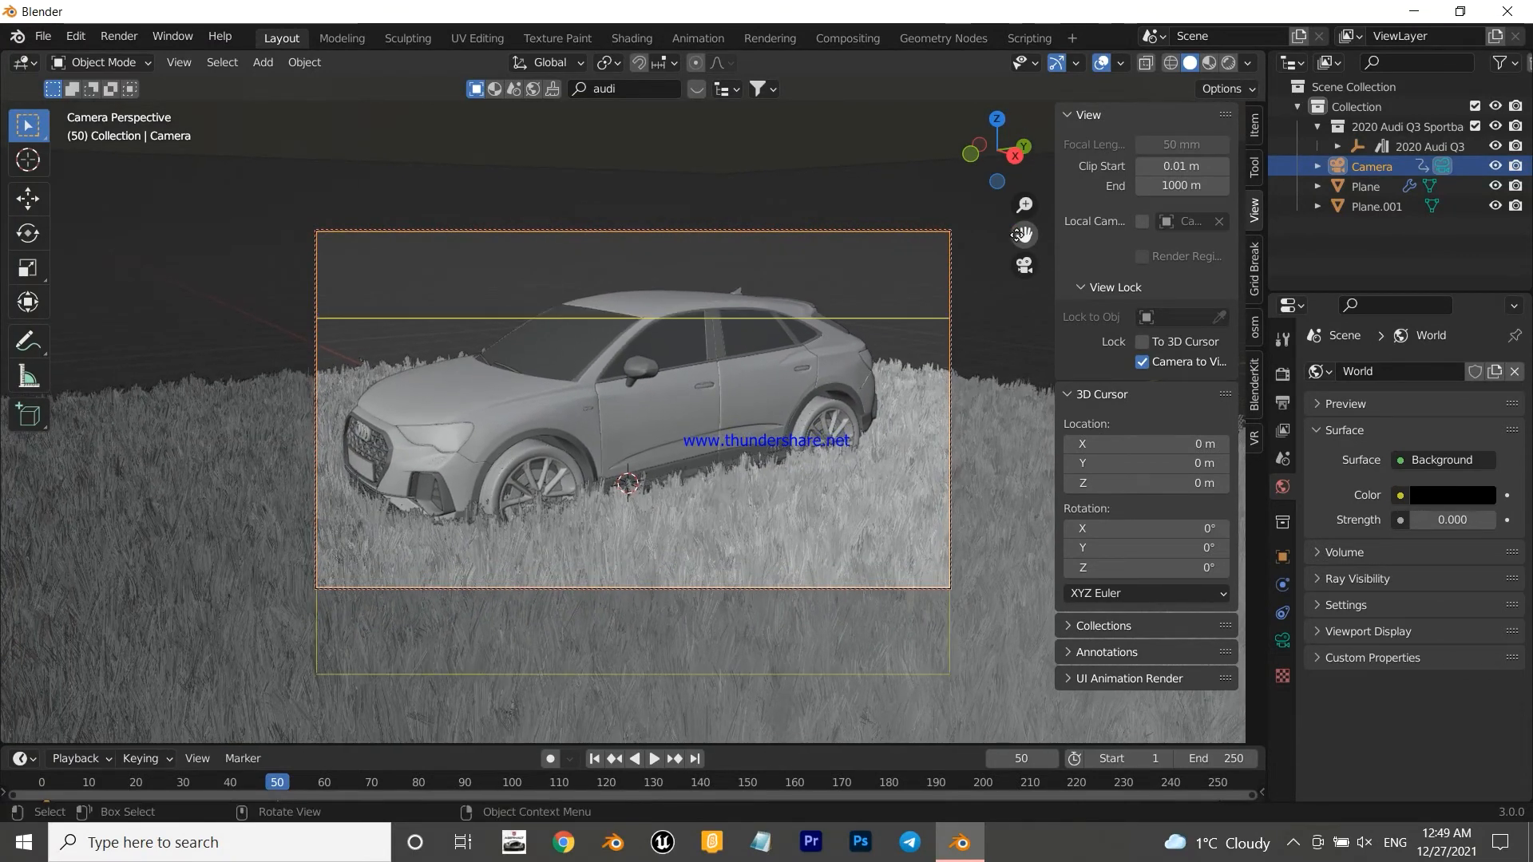
pyautogui.press('i')
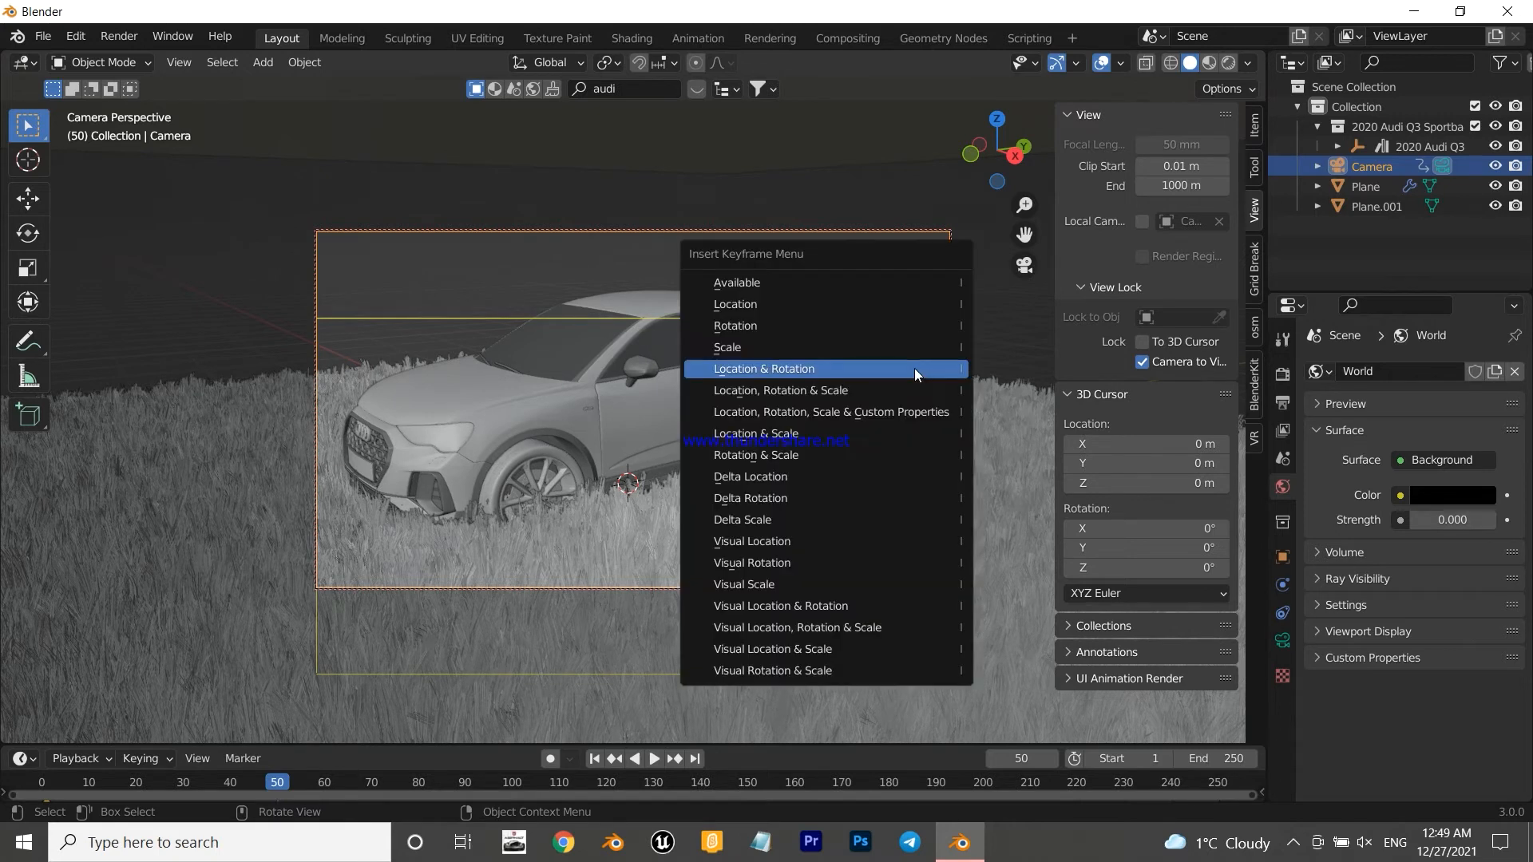
pyautogui.click(913, 367)
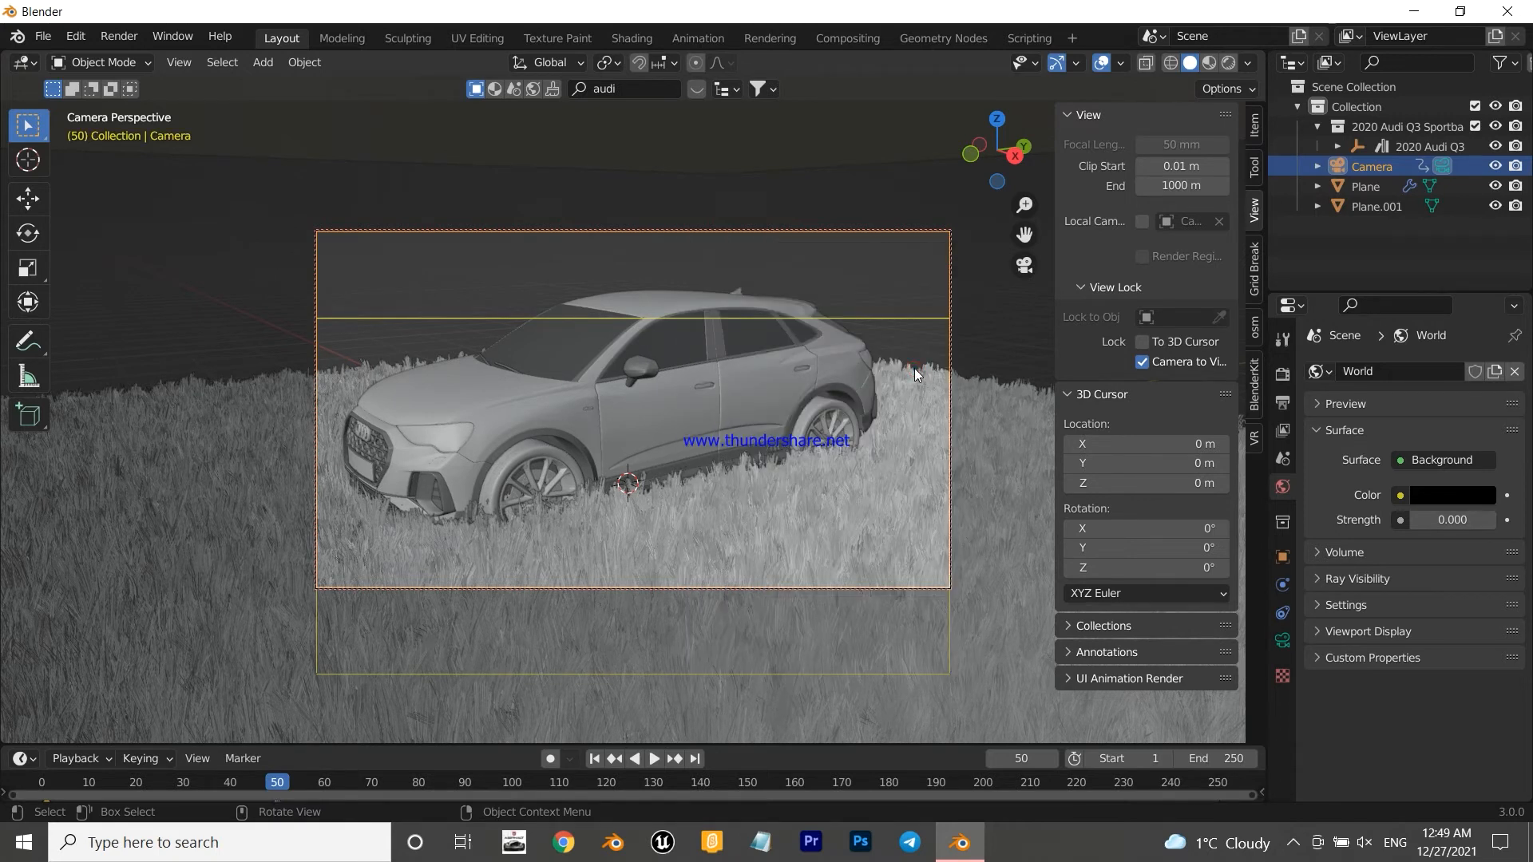
# - At frame 92, orbit the camera to the car's side slightly from the rear and insert a Location & Rotation keyframe
pyautogui.click(474, 781)
pyautogui.moveTo(996, 152); pyautogui.dragTo(627, 483)
pyautogui.press('i')
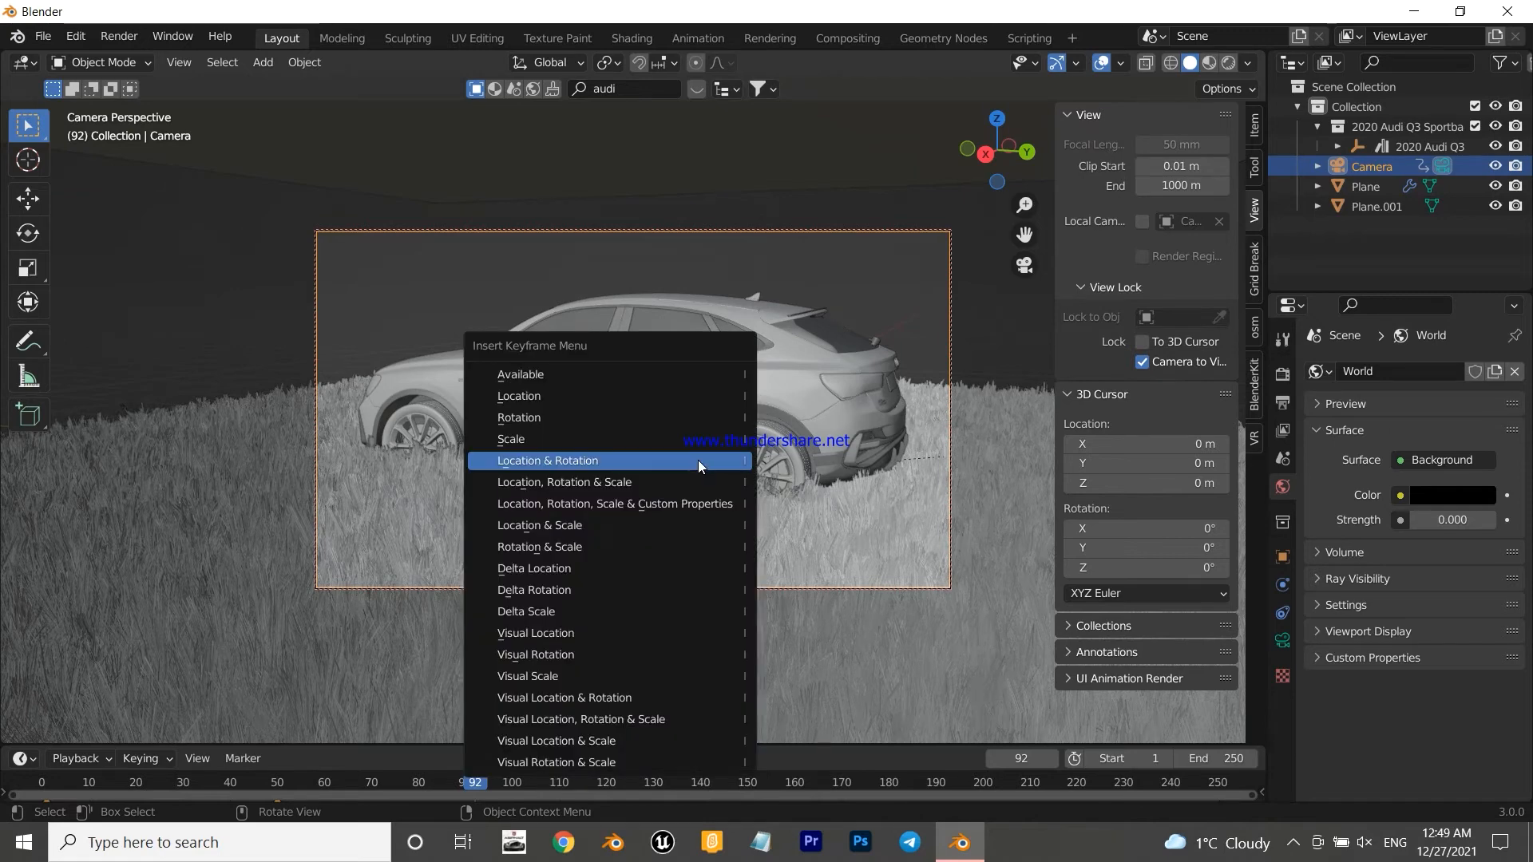
pyautogui.click(698, 460)
# - At frame 139, orbit the camera behind the car, move in closer, center the rear and insert a Location & Rotation keyframe
pyautogui.moveTo(996, 152); pyautogui.dragTo(955, 158)
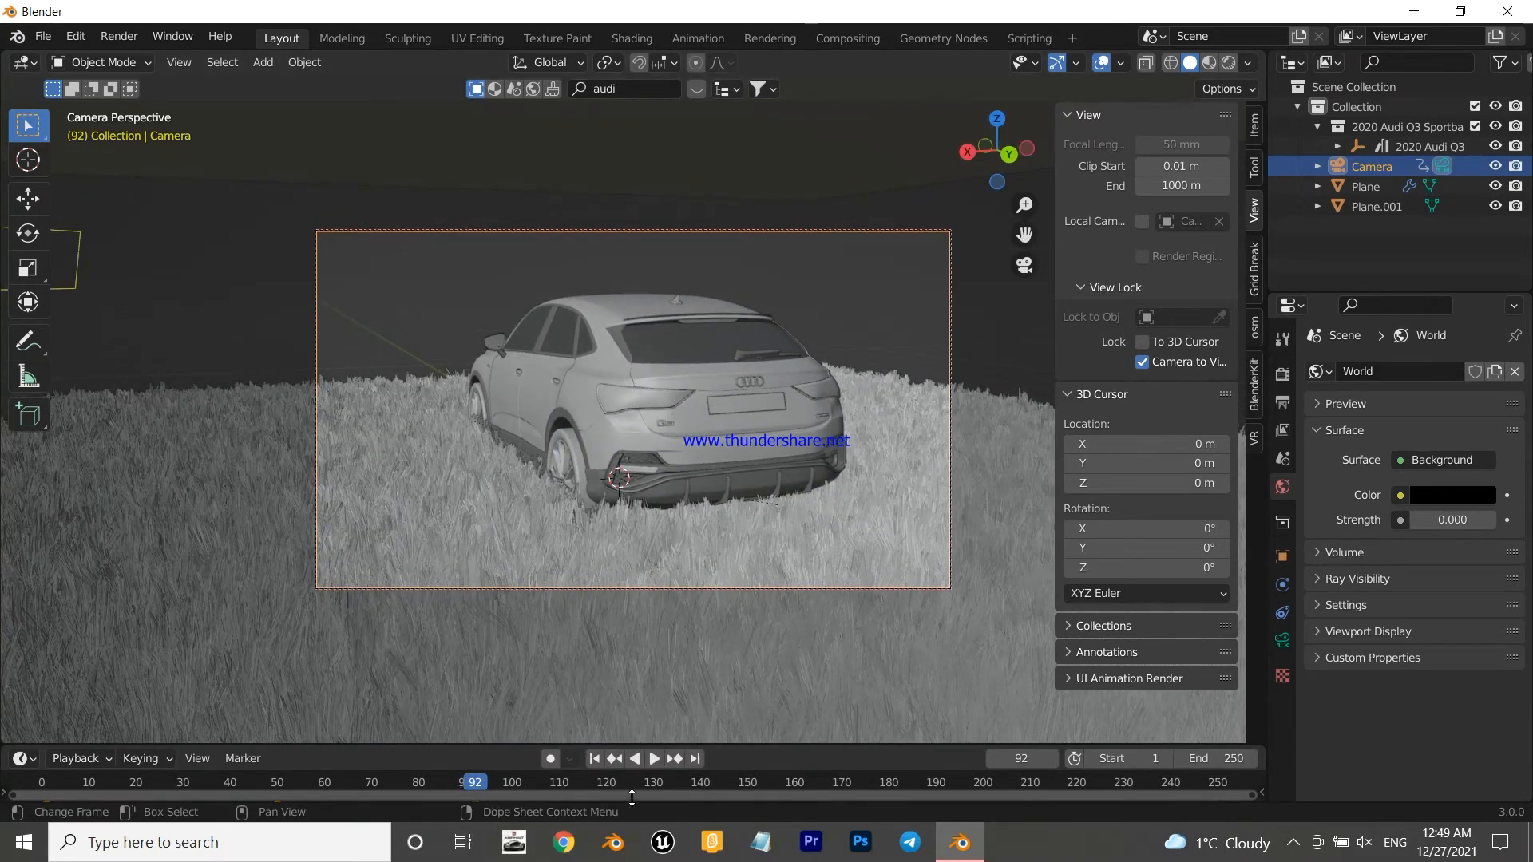
pyautogui.click(697, 780)
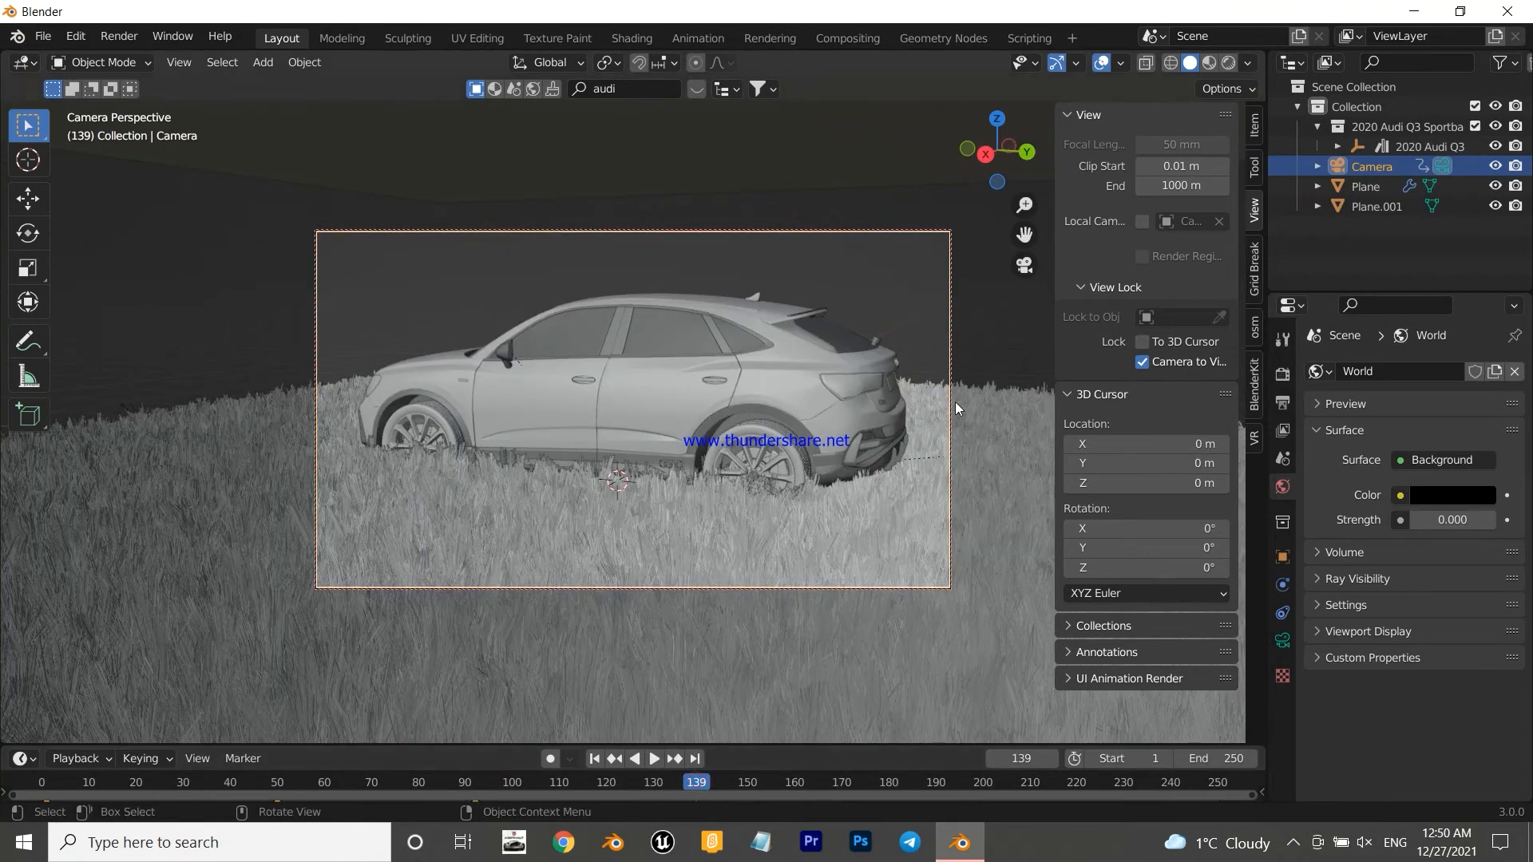
pyautogui.moveTo(996, 151); pyautogui.dragTo(984, 160)
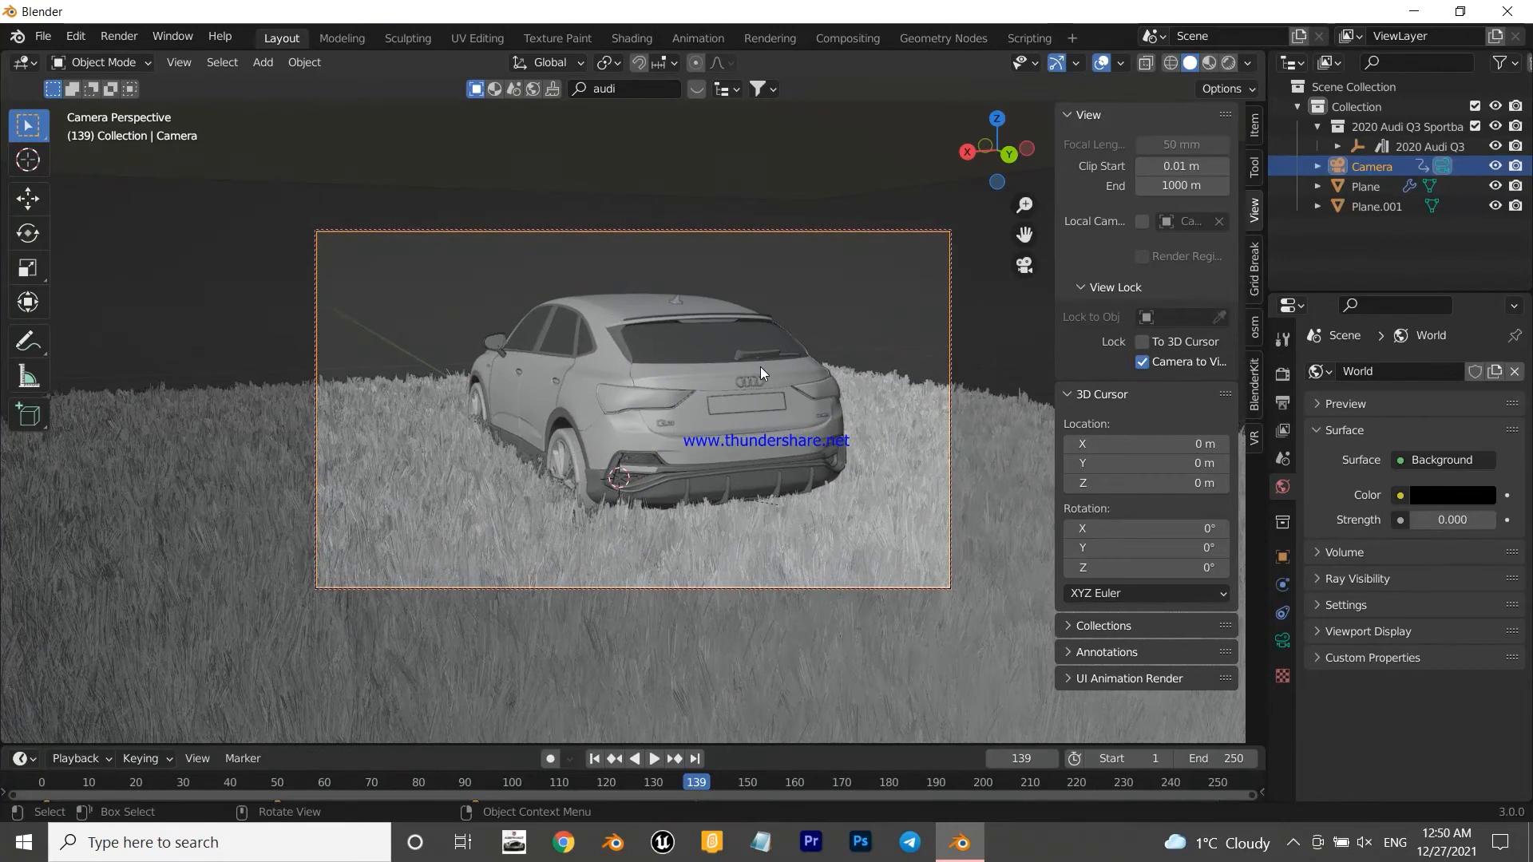
pyautogui.scroll(1, 763, 373)
pyautogui.moveTo(1024, 234); pyautogui.dragTo(949, 318)
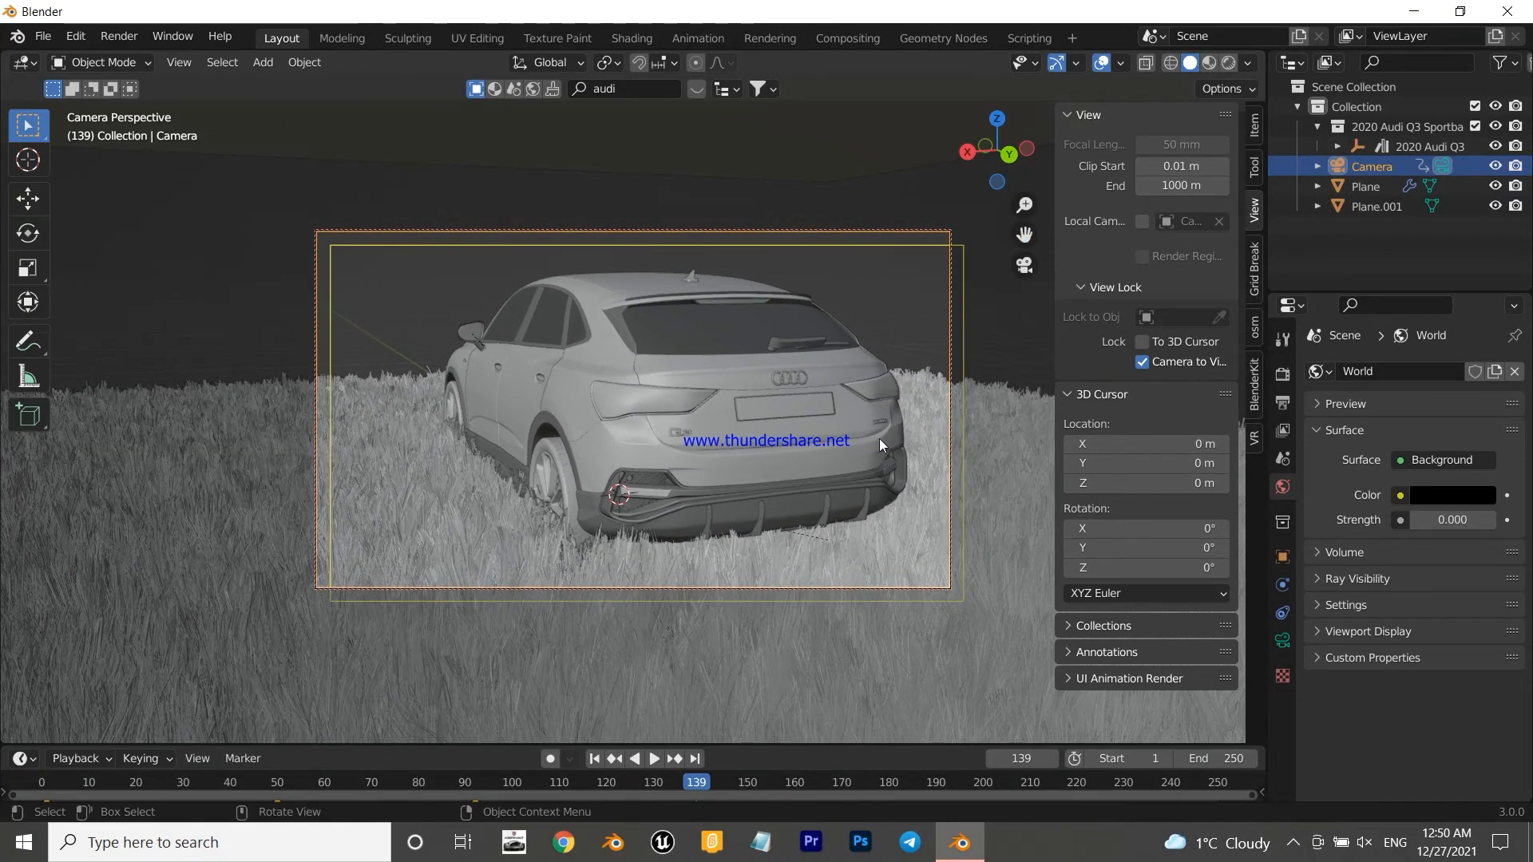
pyautogui.press('k')
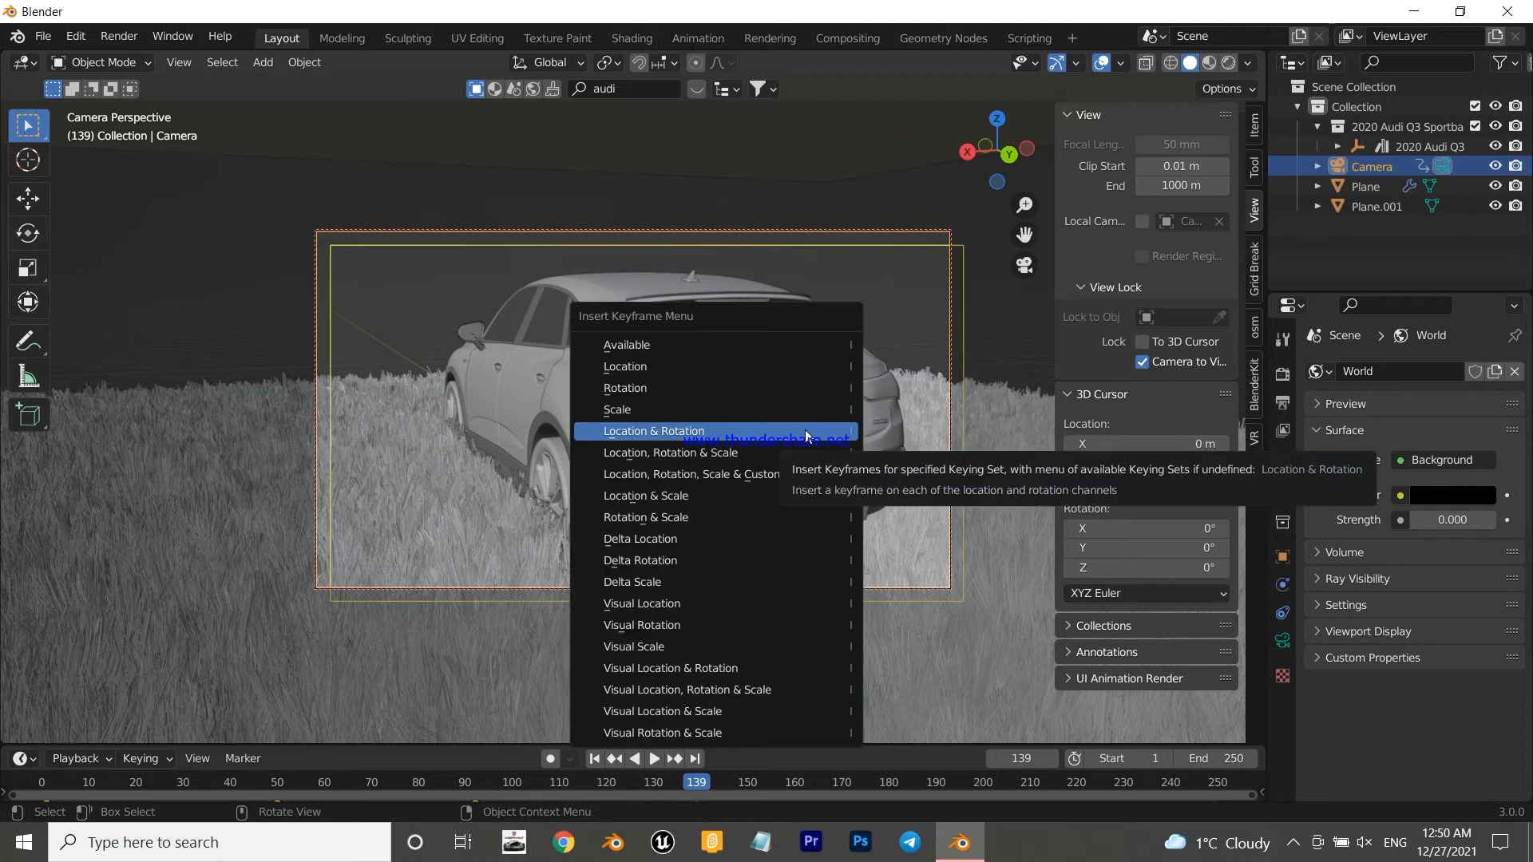
pyautogui.click(805, 435)
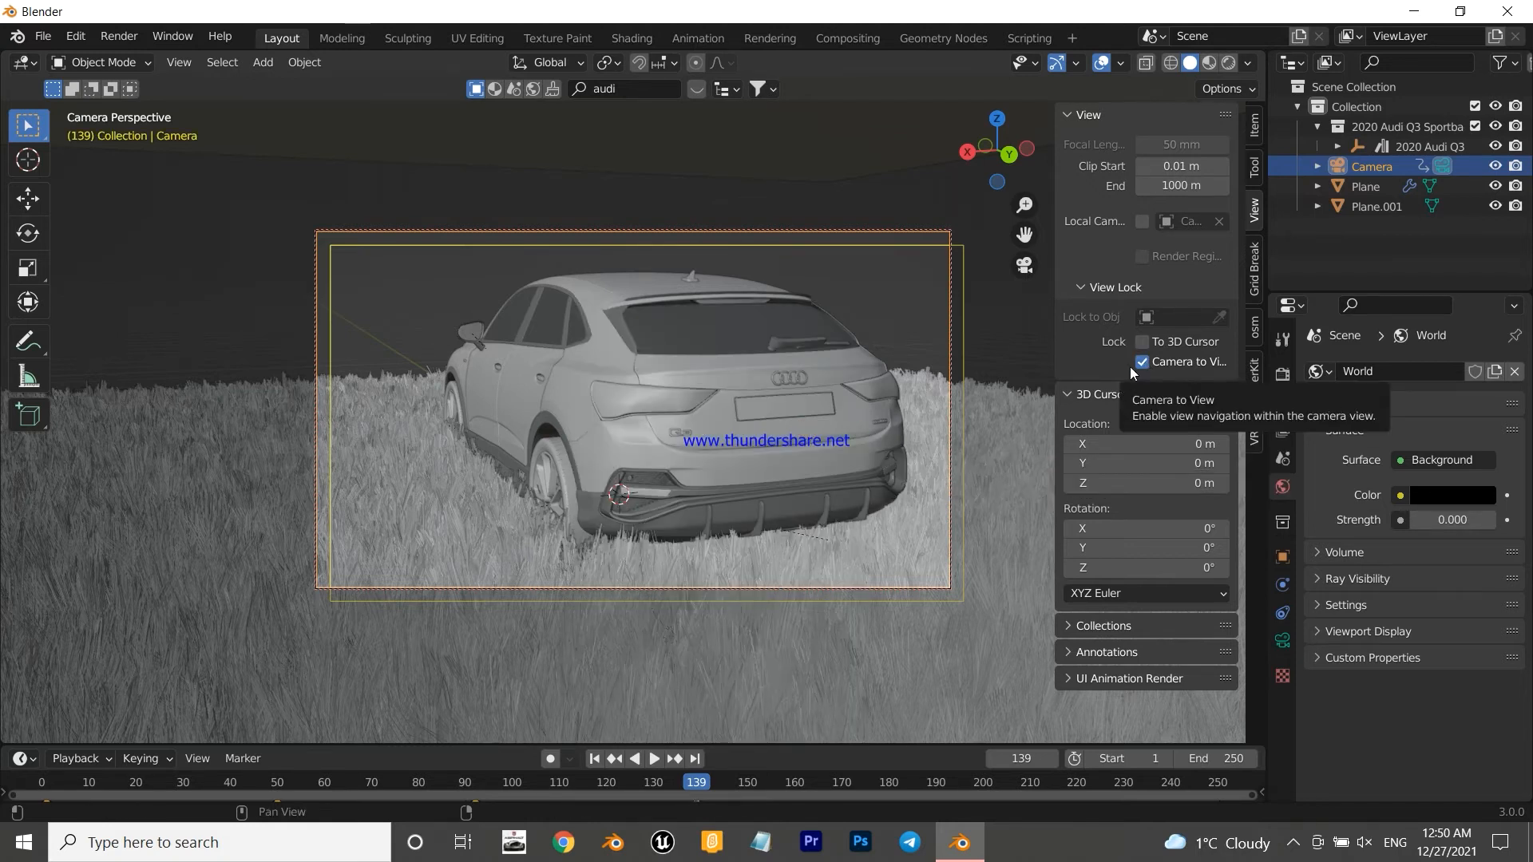
# - Play the camera animation from the first frame to check how the car stays framed
pyautogui.click(601, 759)
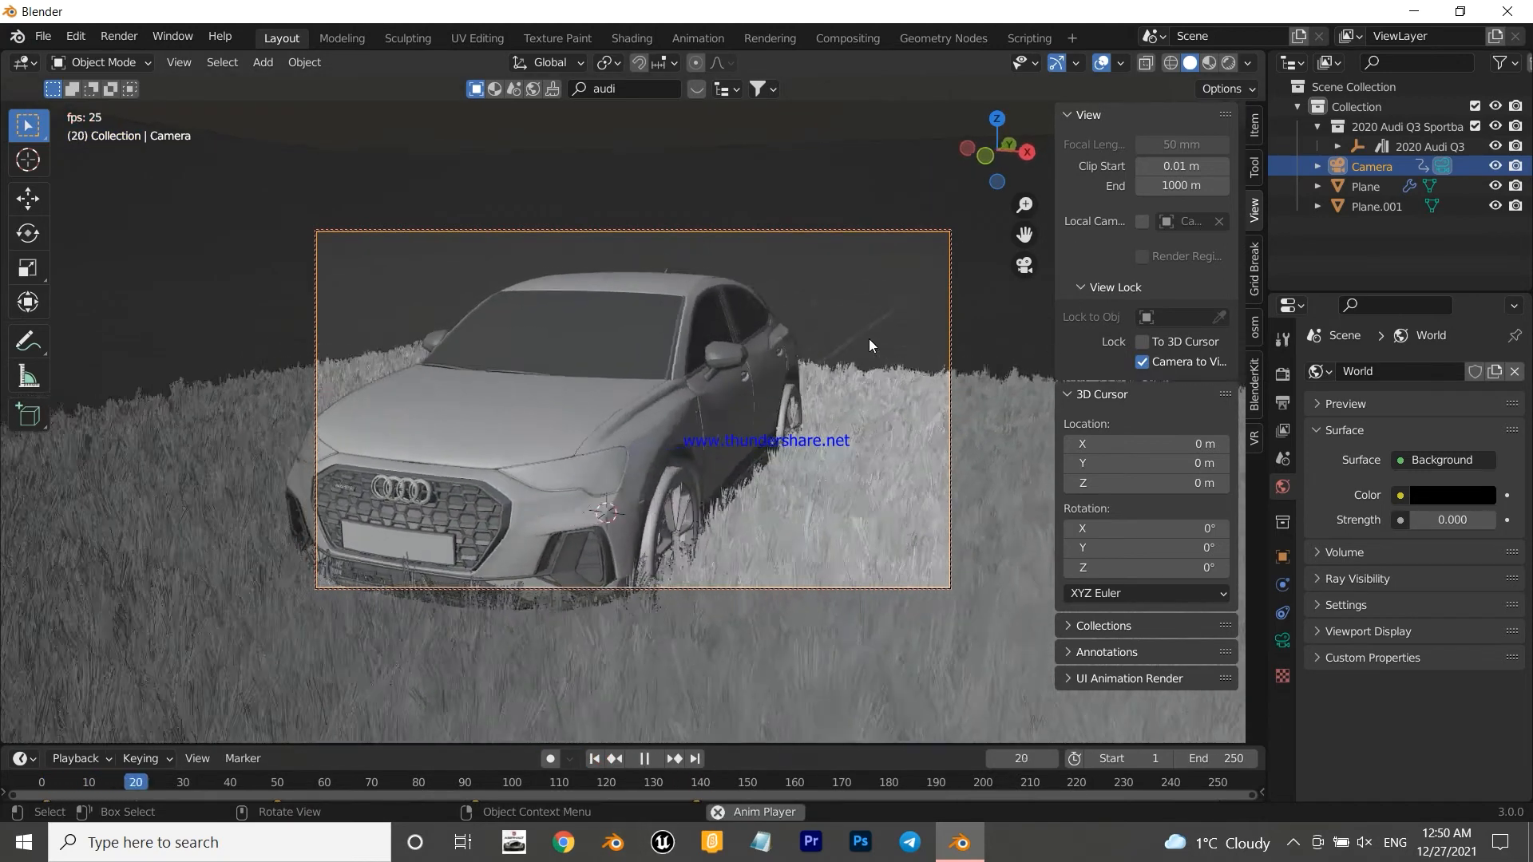
pyautogui.press('space')
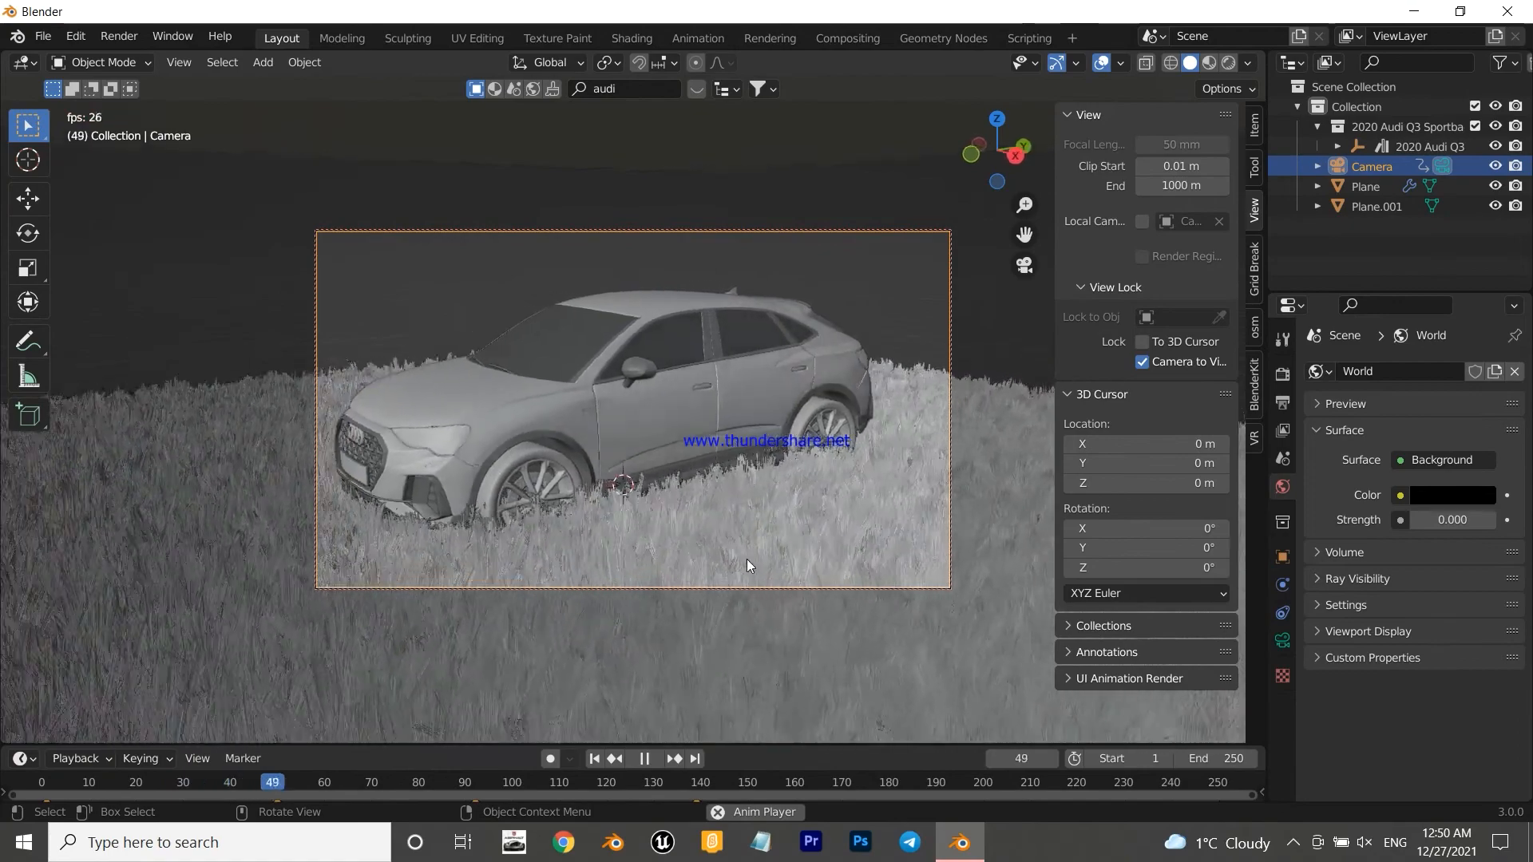
pyautogui.press('space')
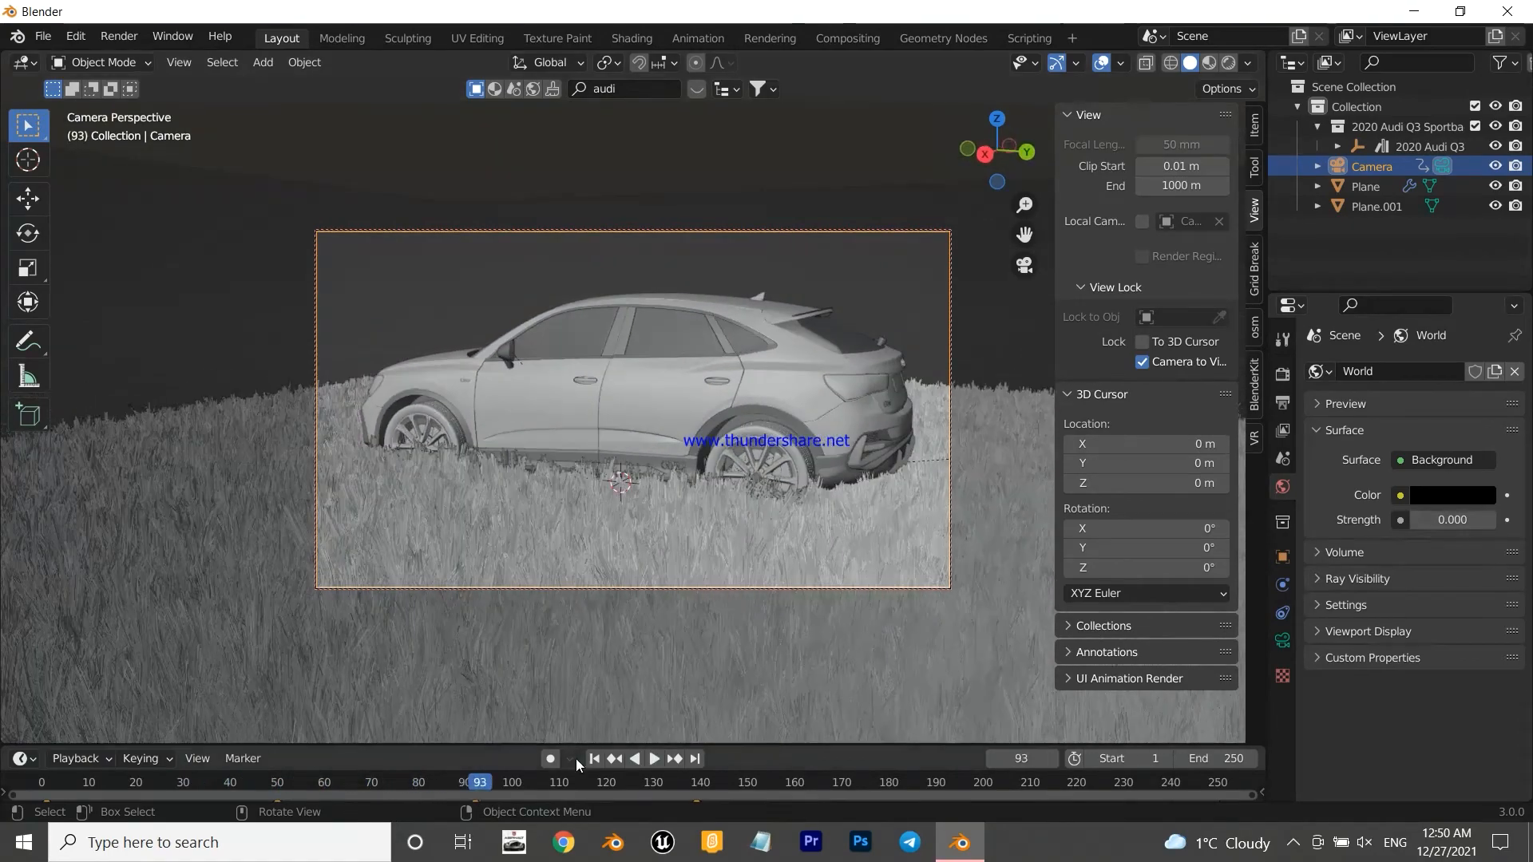
# - Replay from the start to frame 22, move the camera so the whole car fits the frame, and keyframe the new camera position
pyautogui.click(593, 758)
pyautogui.press('space')
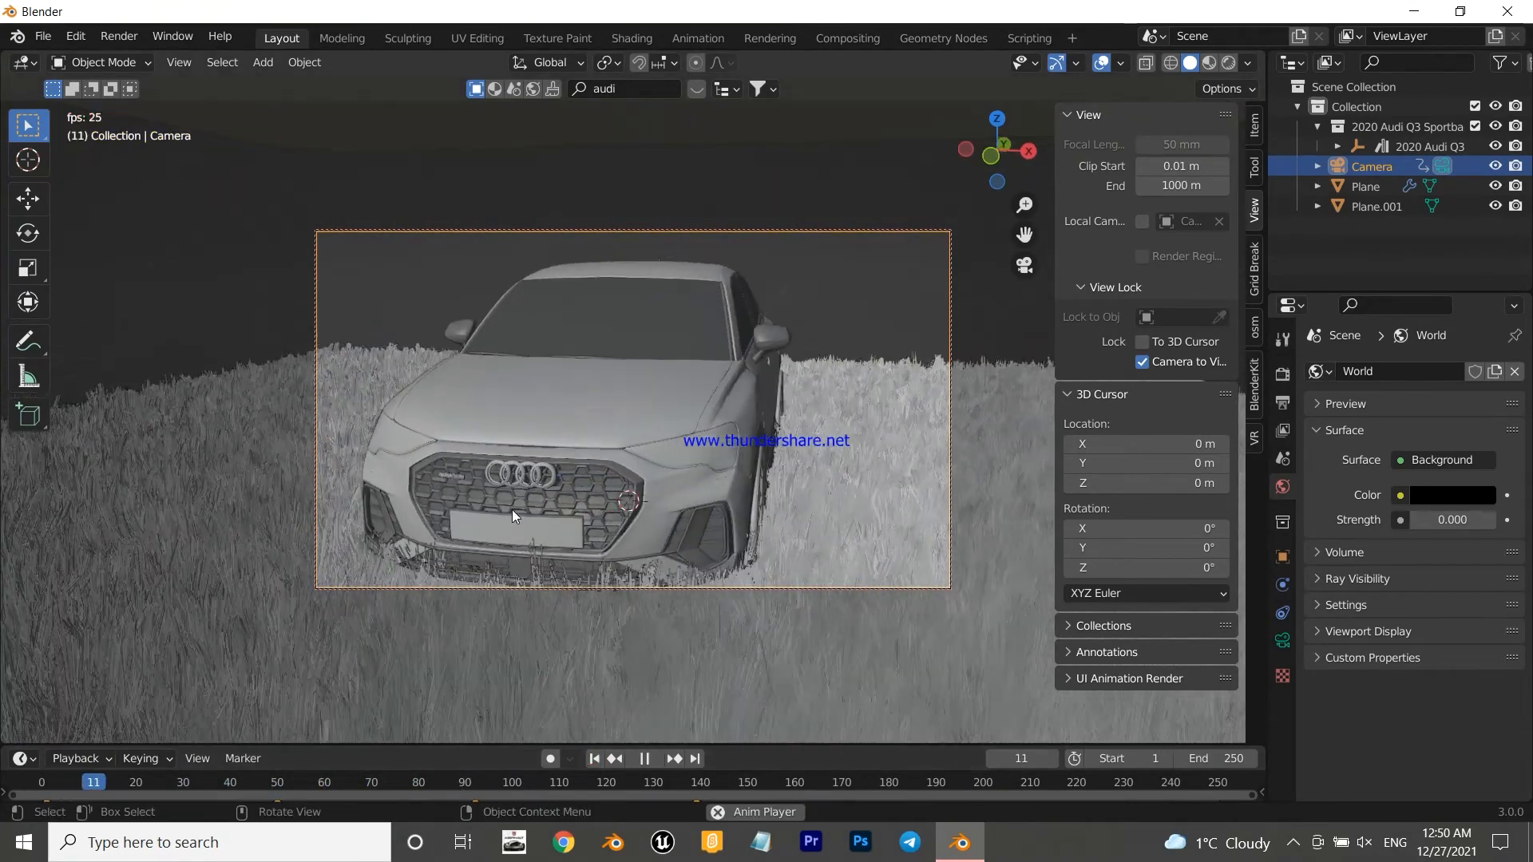
pyautogui.press('space')
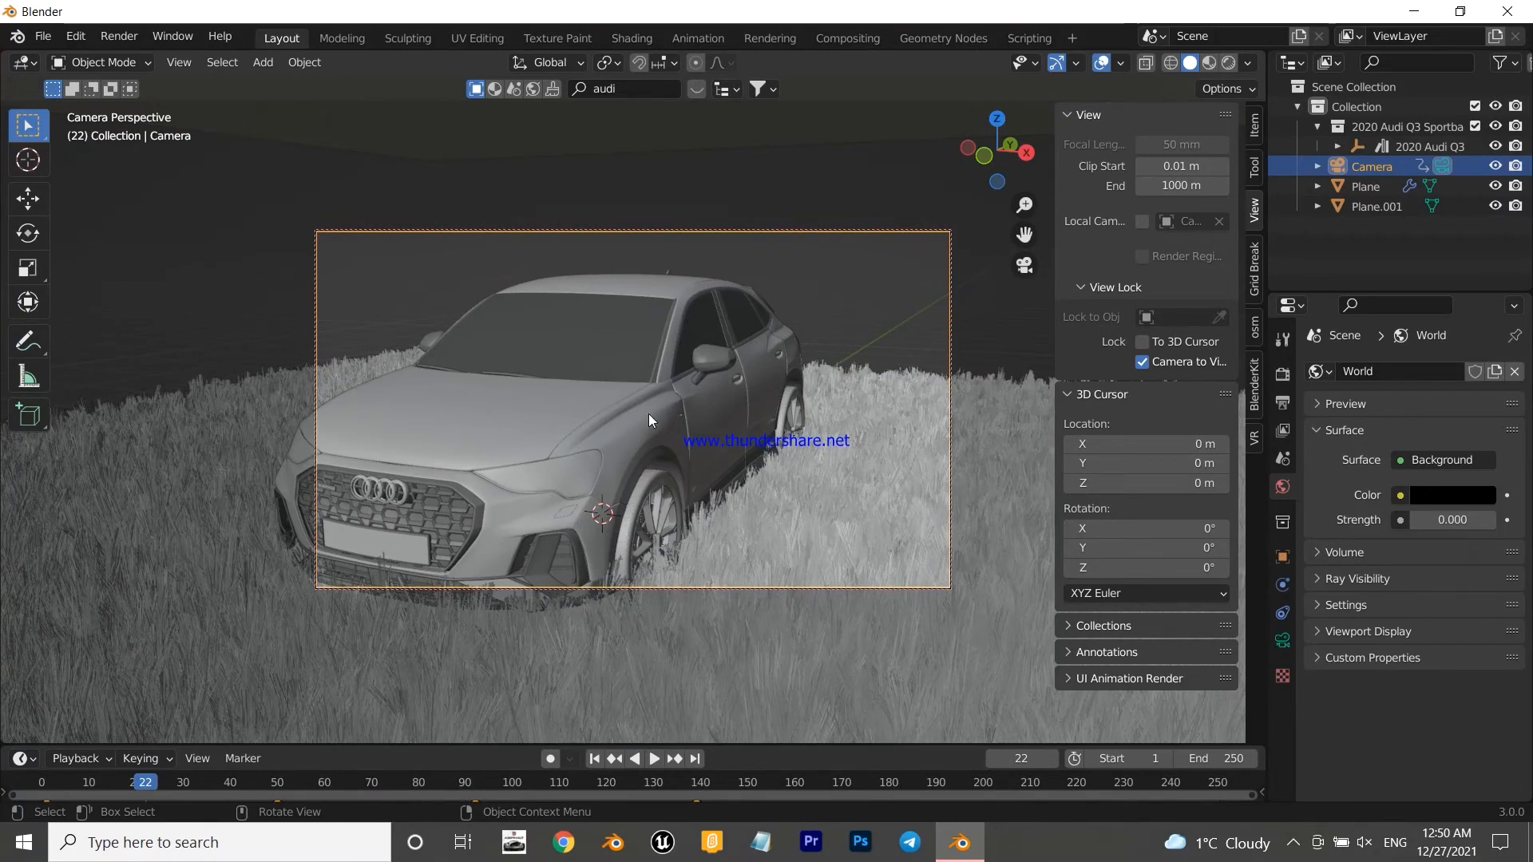
pyautogui.press('g')
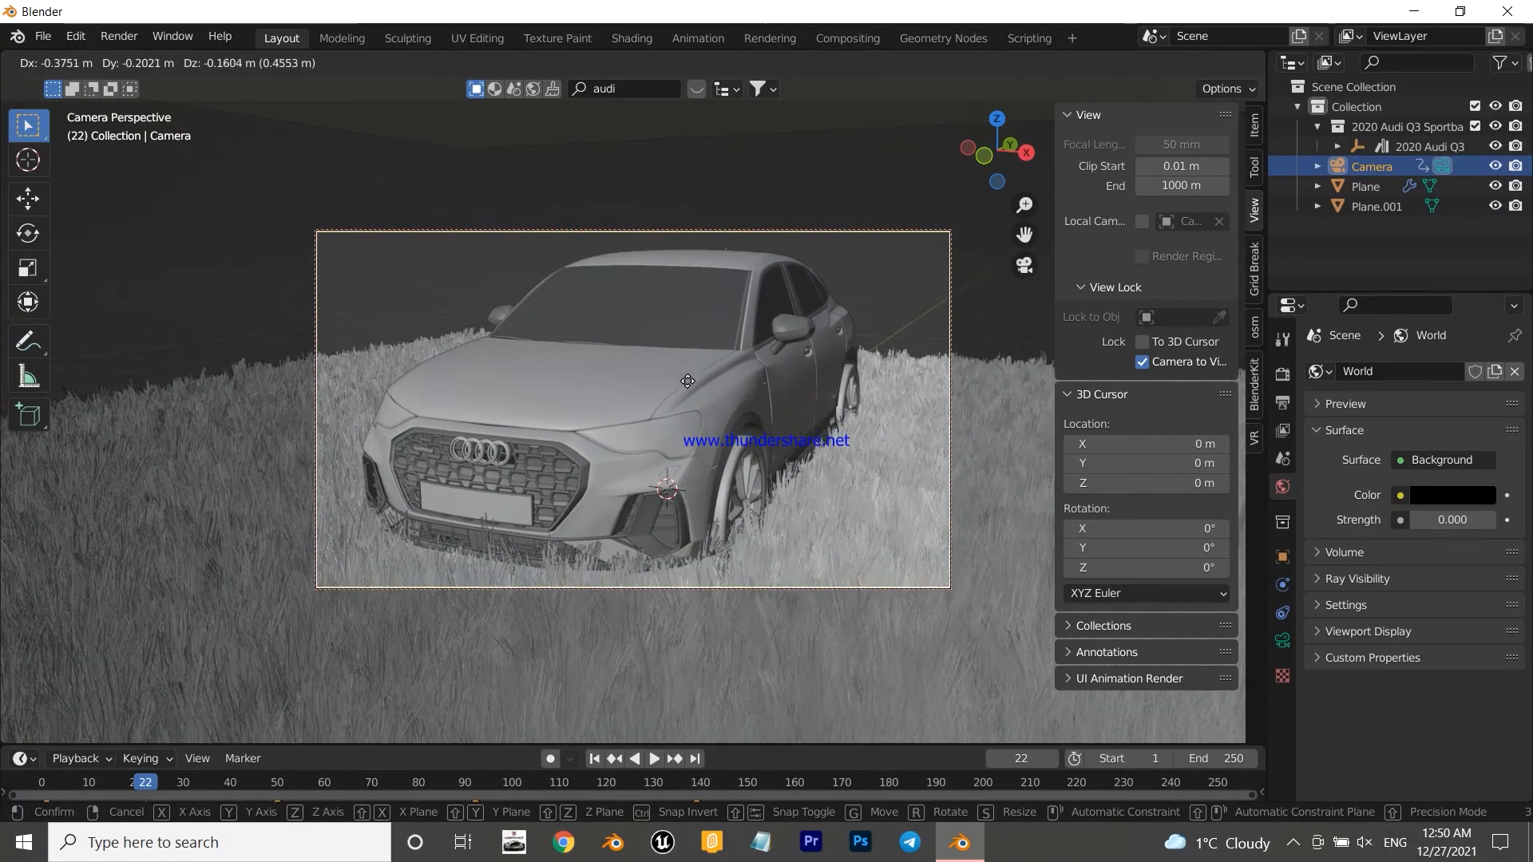
pyautogui.click(681, 382)
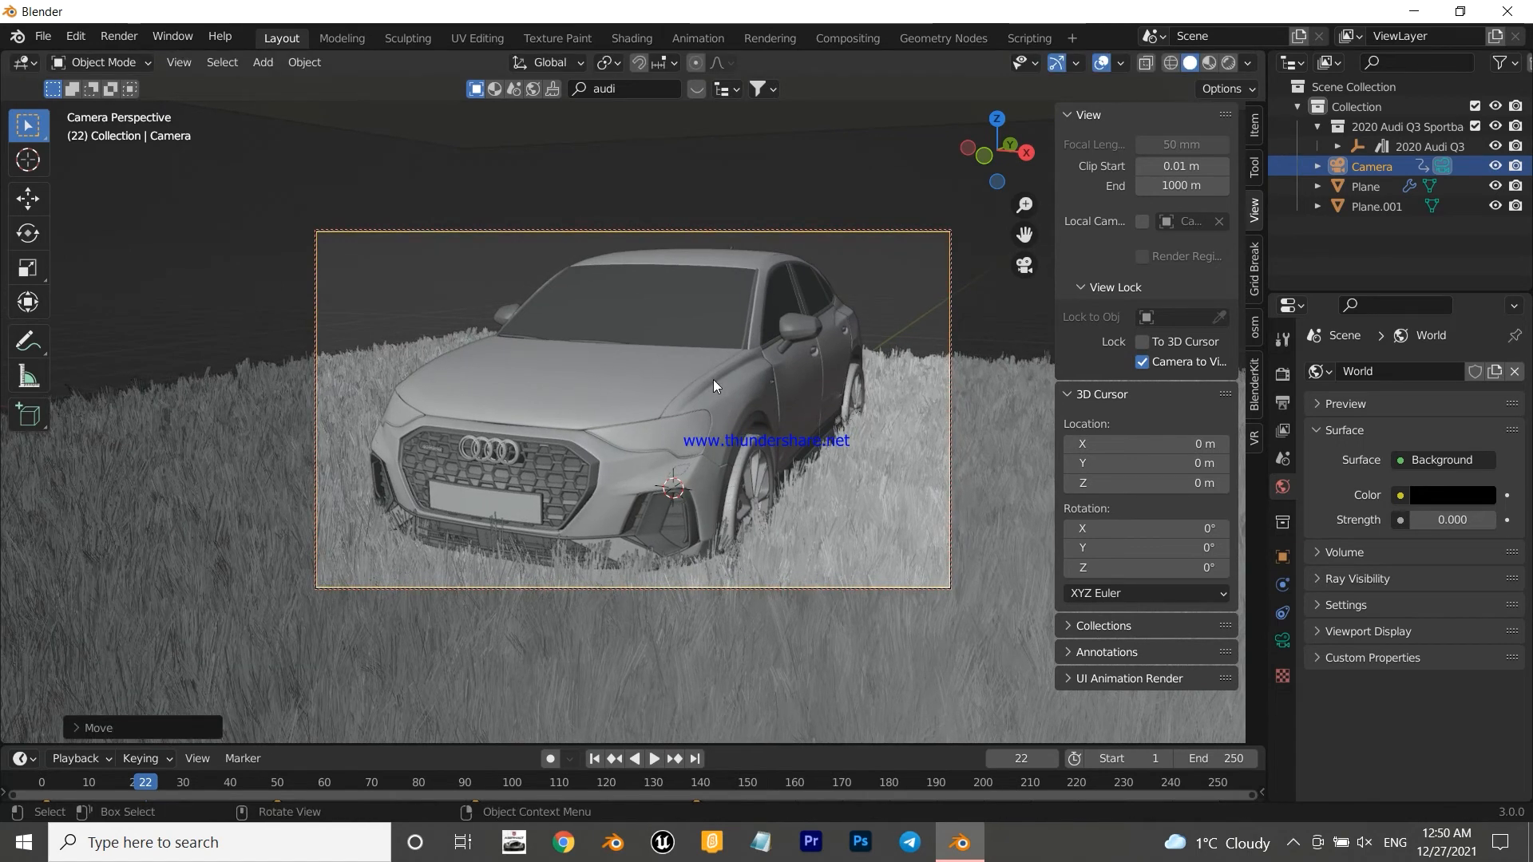
pyautogui.press('i')
pyautogui.click(714, 381)
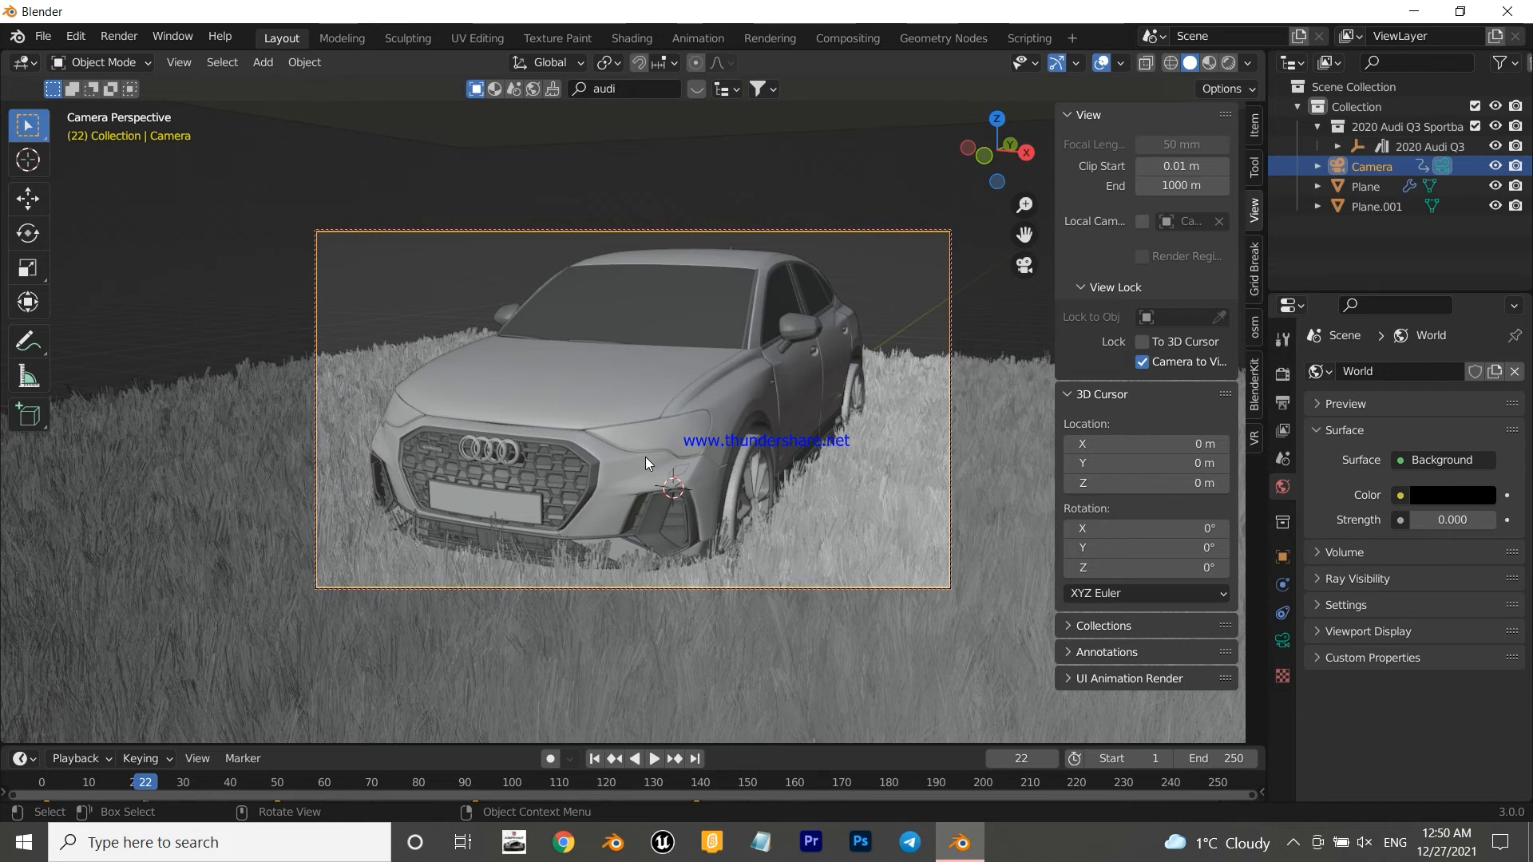
# - Advance the animation to frame 38, move the camera so the whole car fits the frame, and keyframe its position
pyautogui.press('space')
pyautogui.press('space')
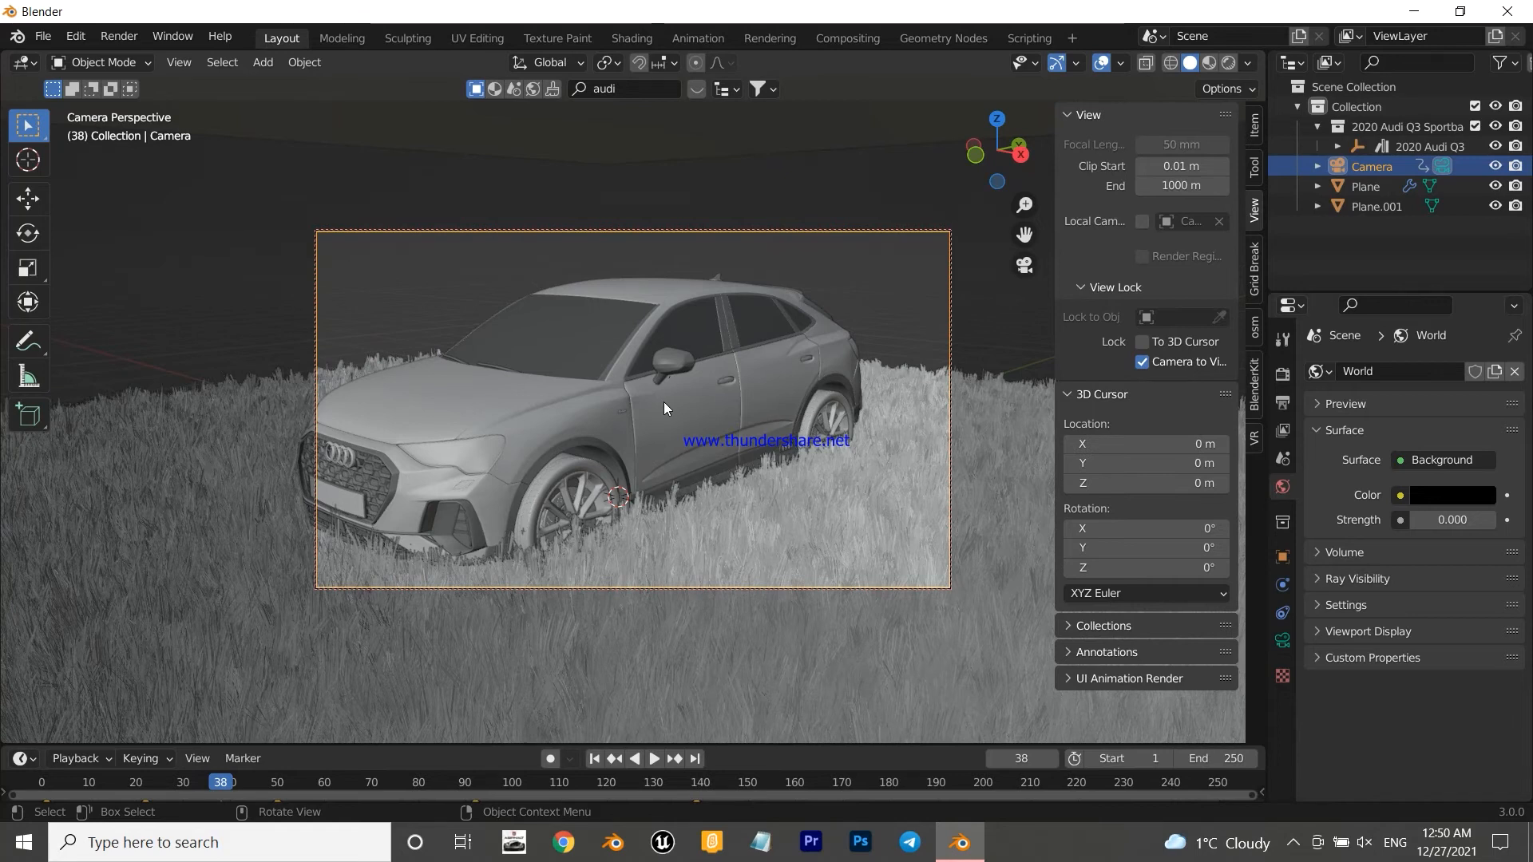
pyautogui.press('g')
pyautogui.click(611, 401)
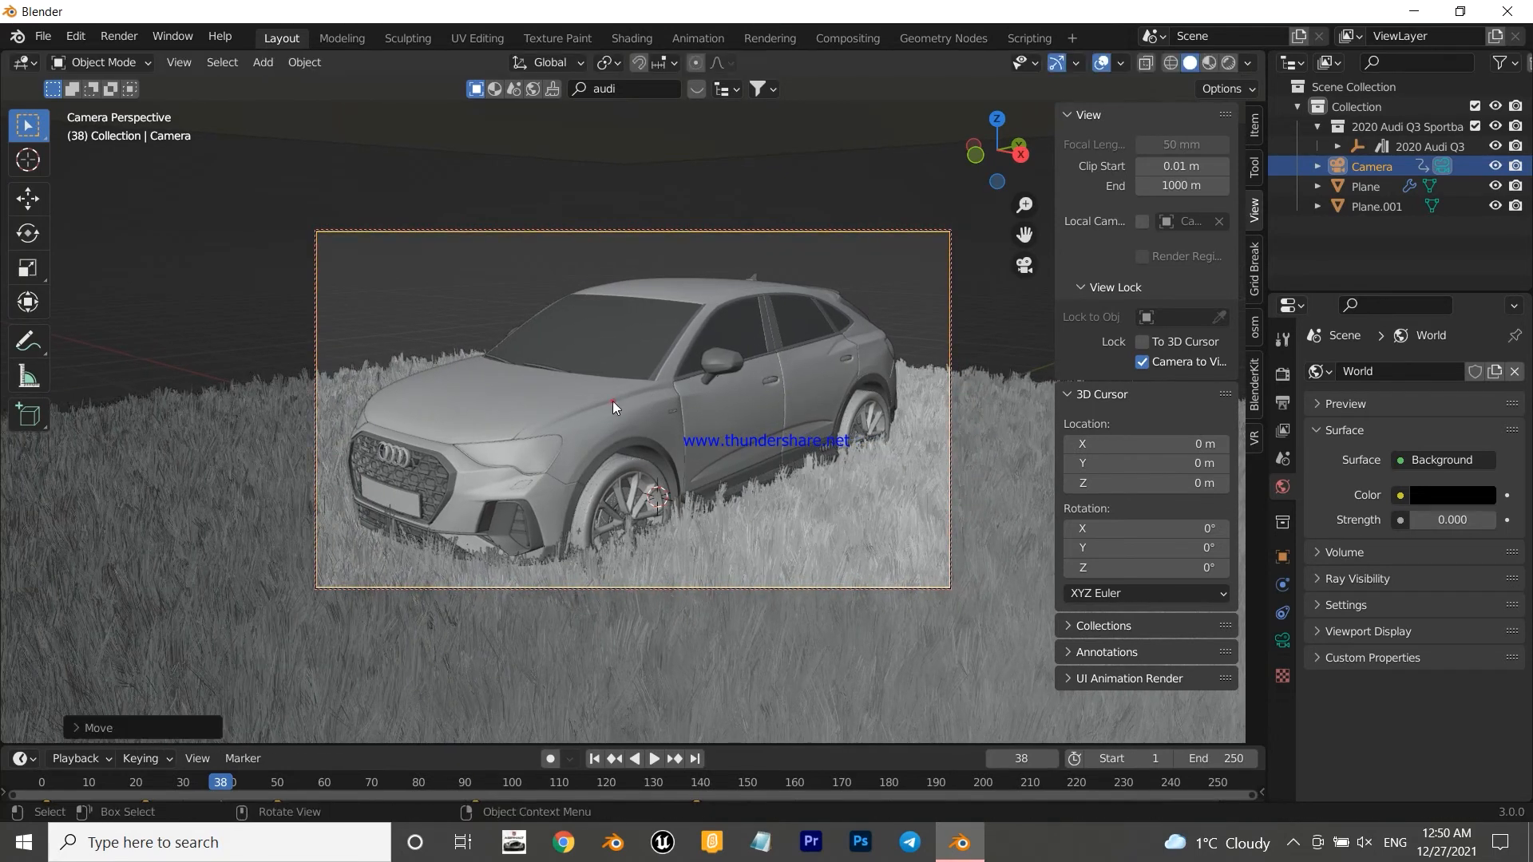
pyautogui.press('i')
pyautogui.click(653, 393)
# - Advance to frame 74, shift the camera slightly to center the car's side view, and insert a camera keyframe
pyautogui.press('space')
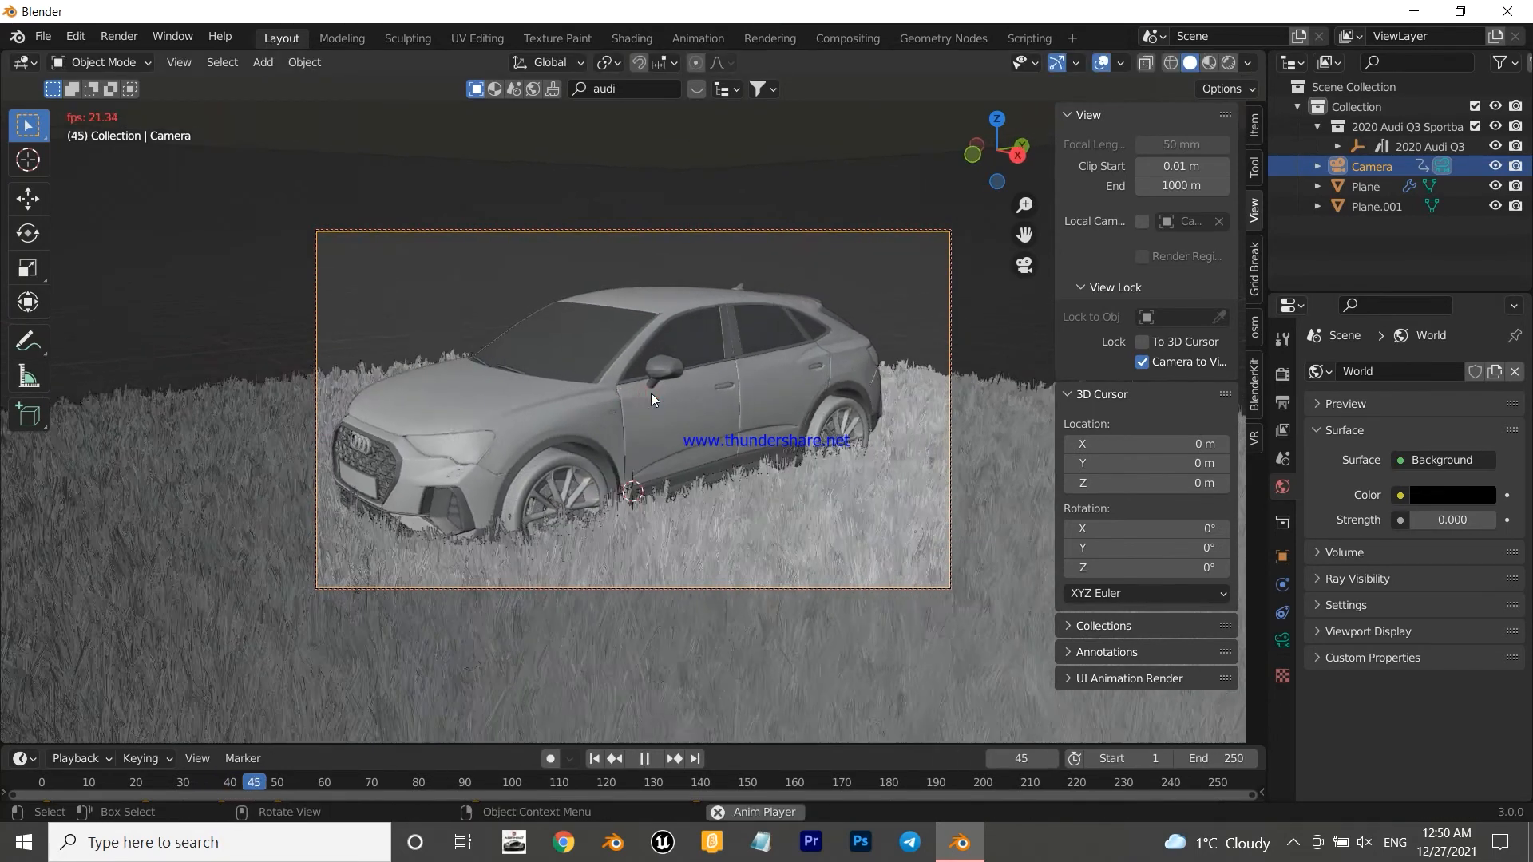
pyautogui.press('space')
pyautogui.press('space')
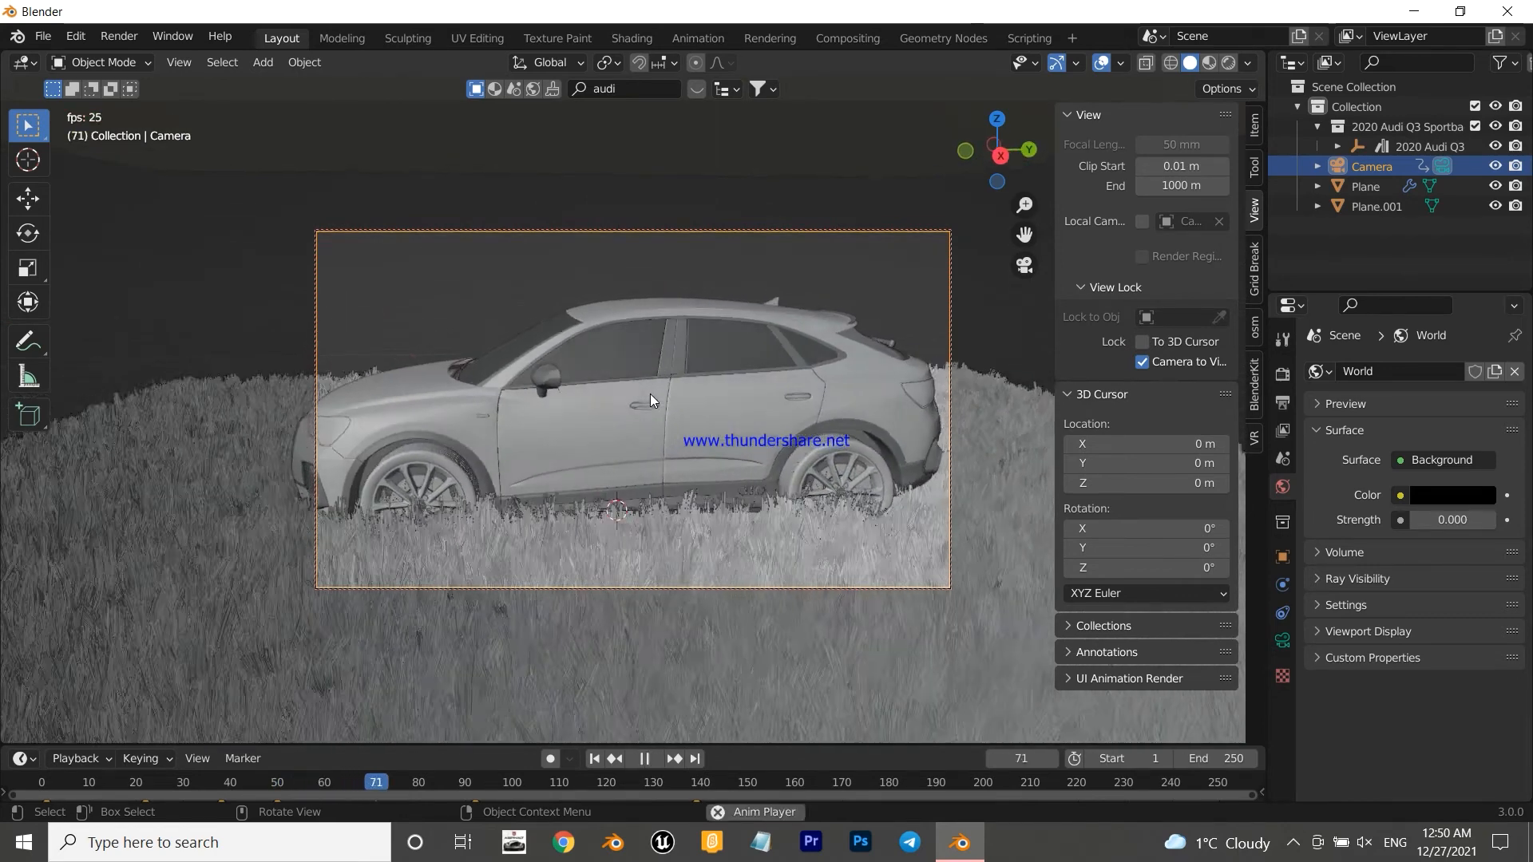
pyautogui.press('space')
pyautogui.press('g')
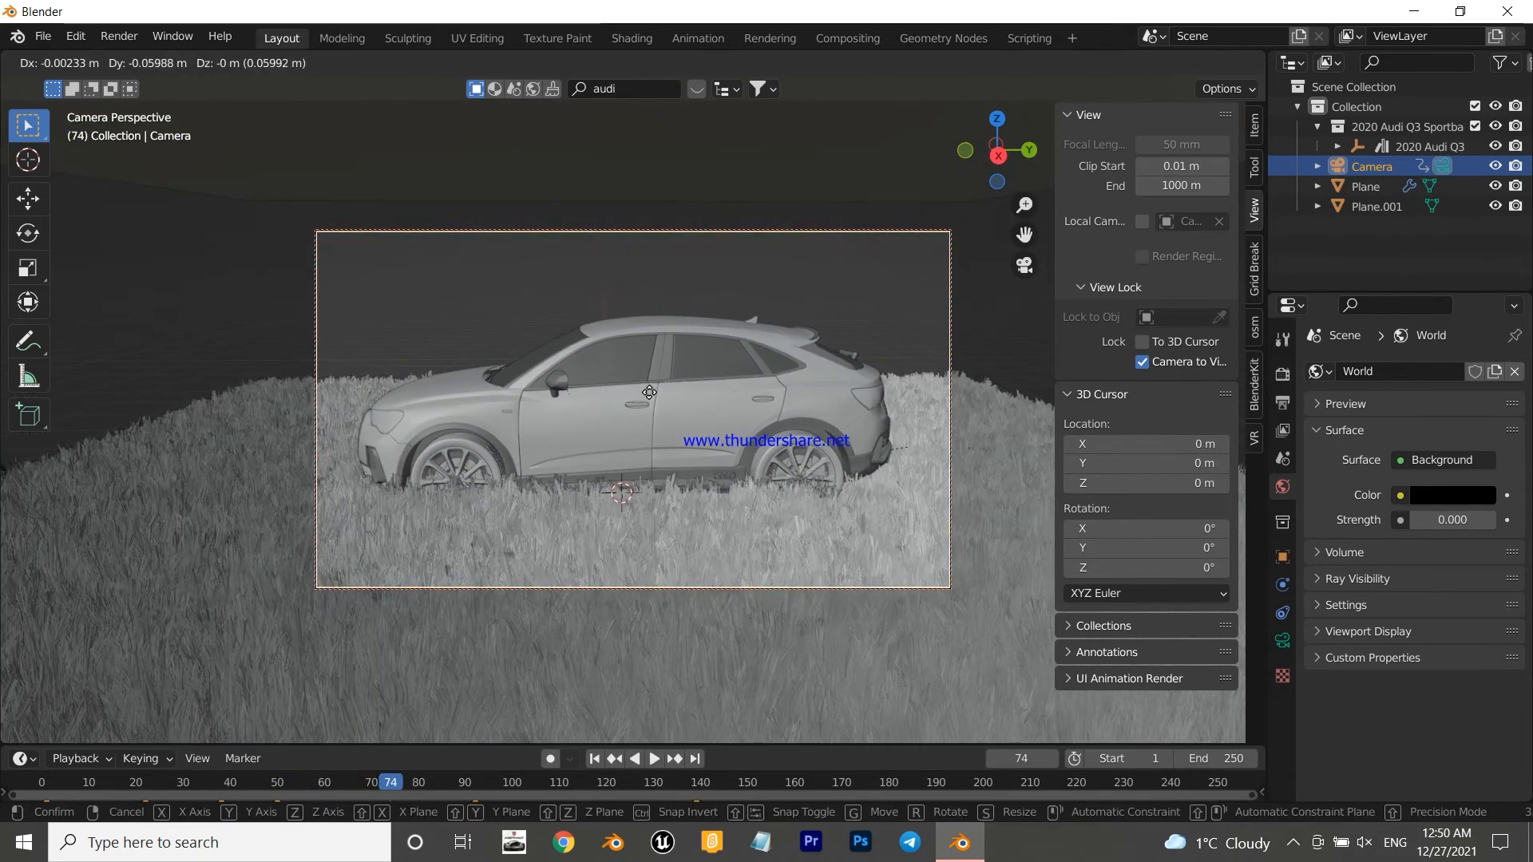
pyautogui.click(645, 389)
pyautogui.press('i')
pyautogui.click(660, 390)
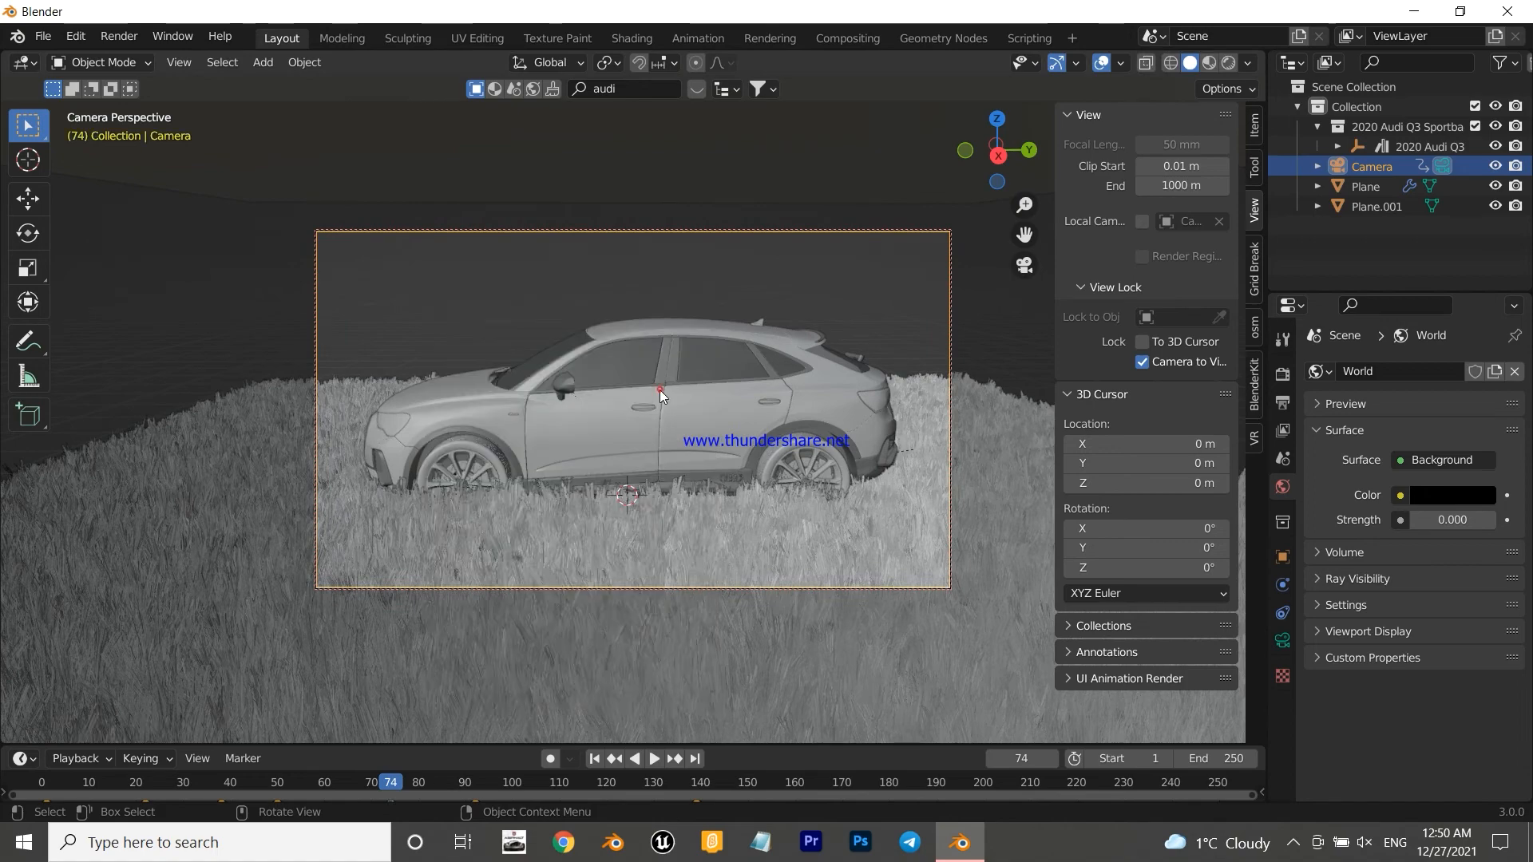
# - Play the animation on from frame 74 to frame 162 to check the framing of the car's rear
pyautogui.press('space')
pyautogui.press('space')
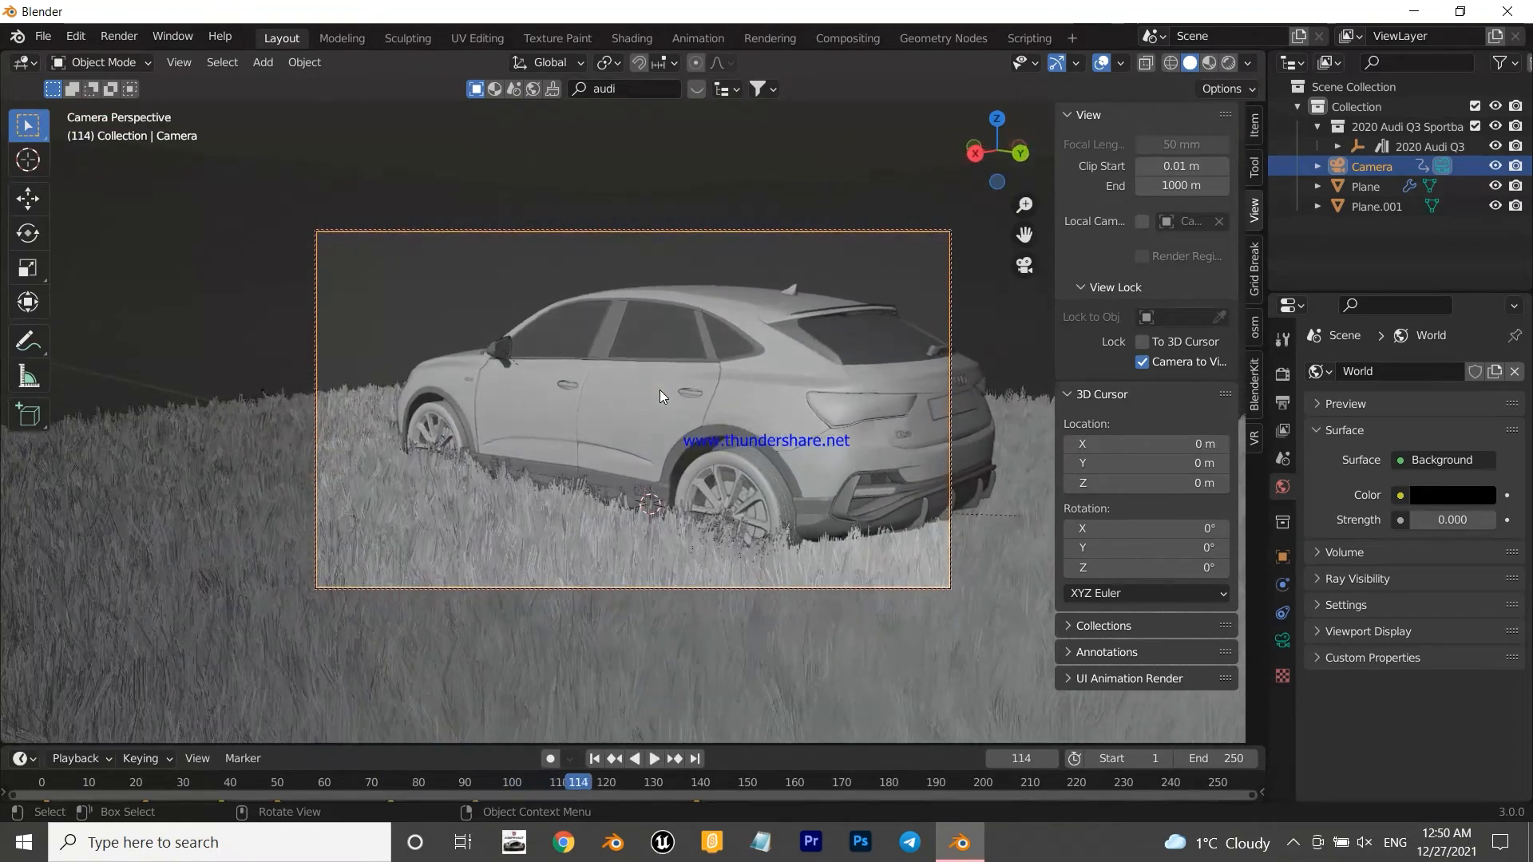
pyautogui.press('space')
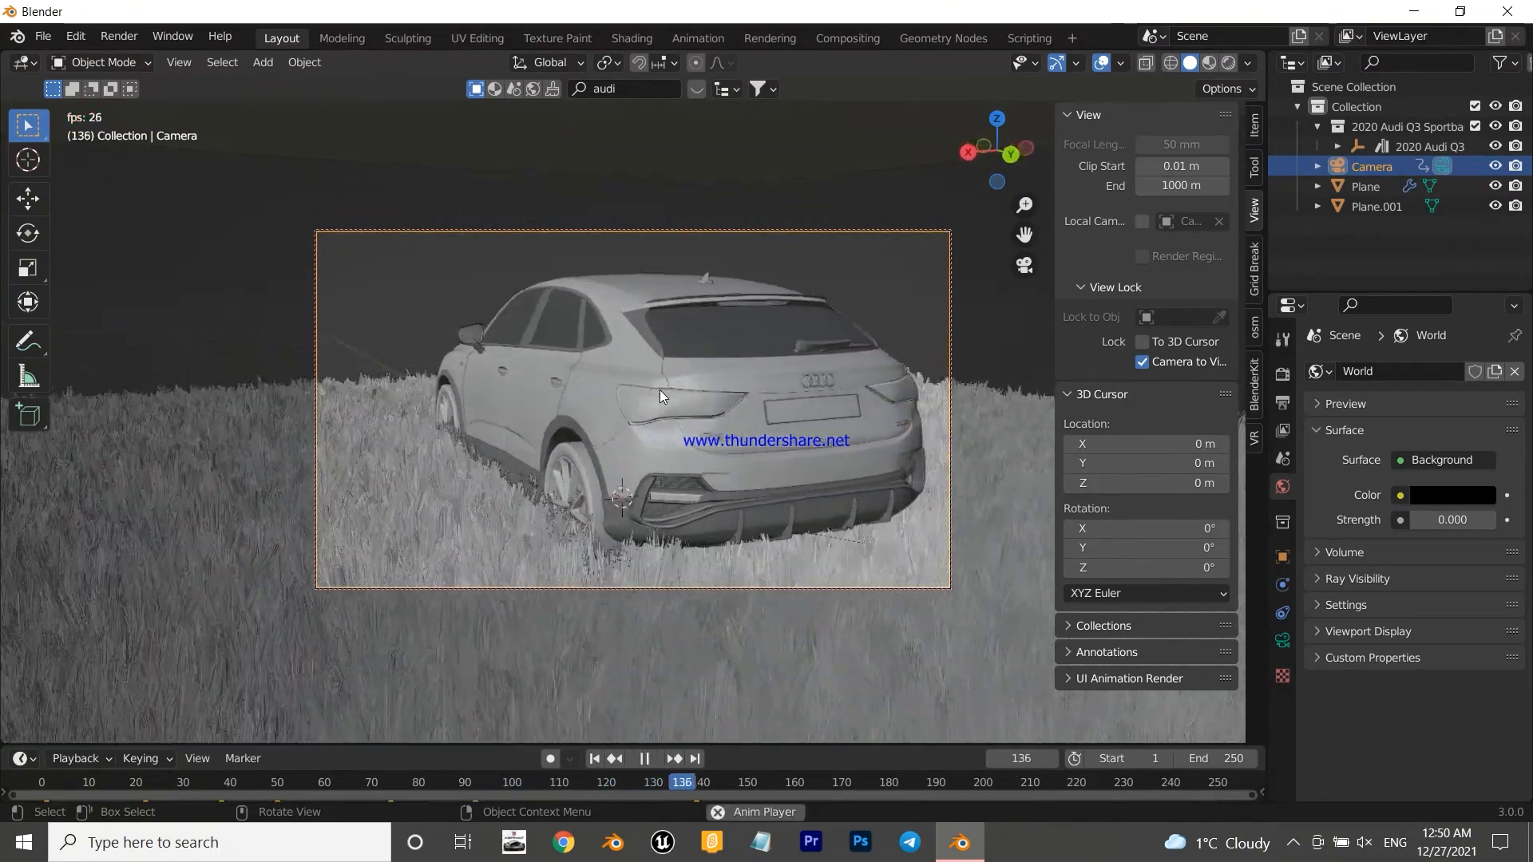
pyautogui.press('space')
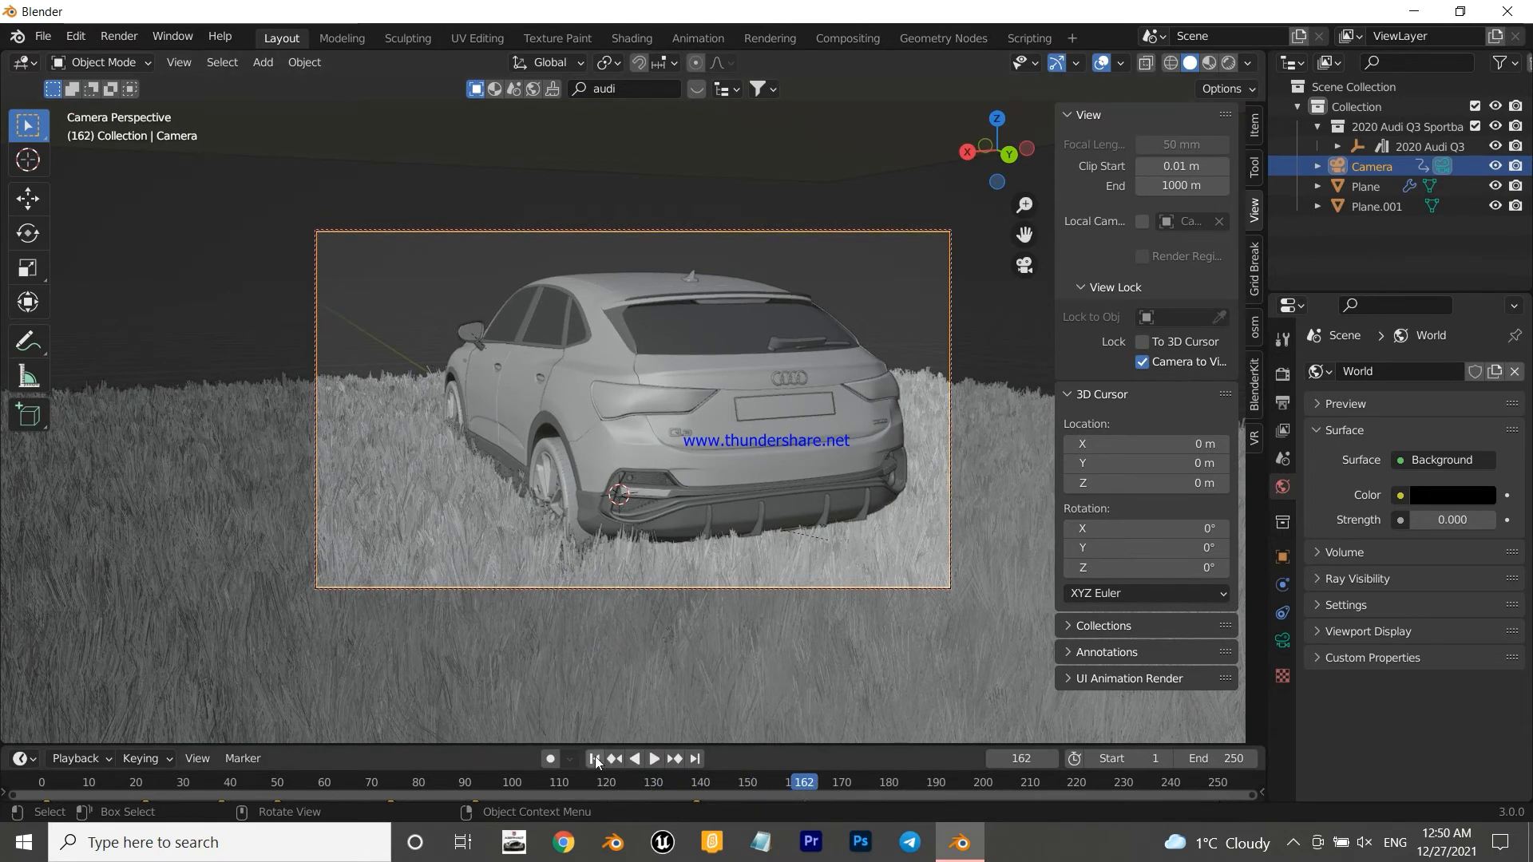
# - Set the animation's end frame to 200 and replay the camera move from the first frame
pyautogui.click(594, 758)
pyautogui.click(1208, 758)
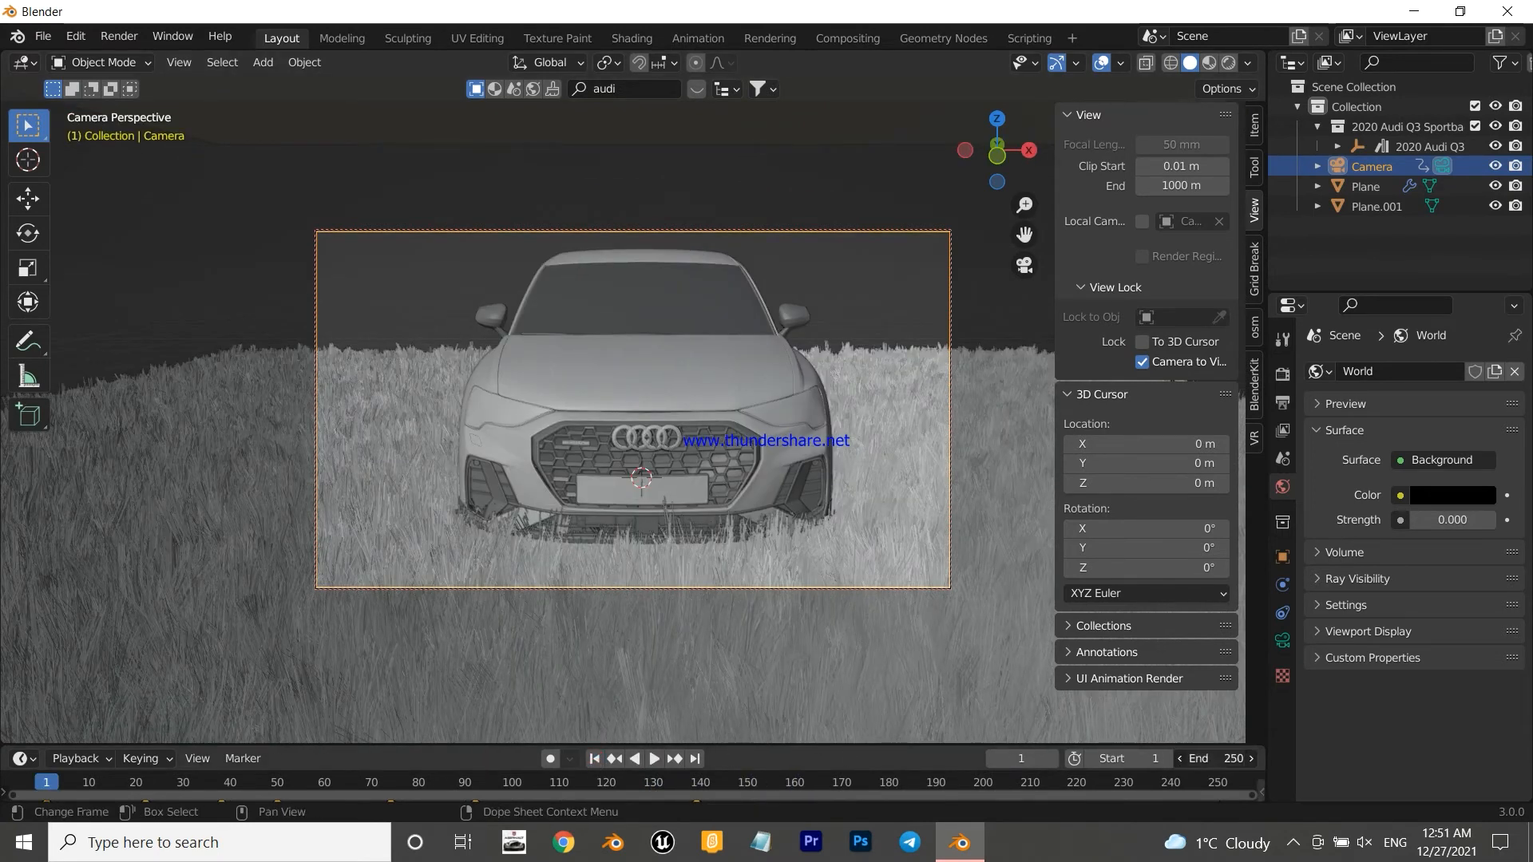
pyautogui.write('200')
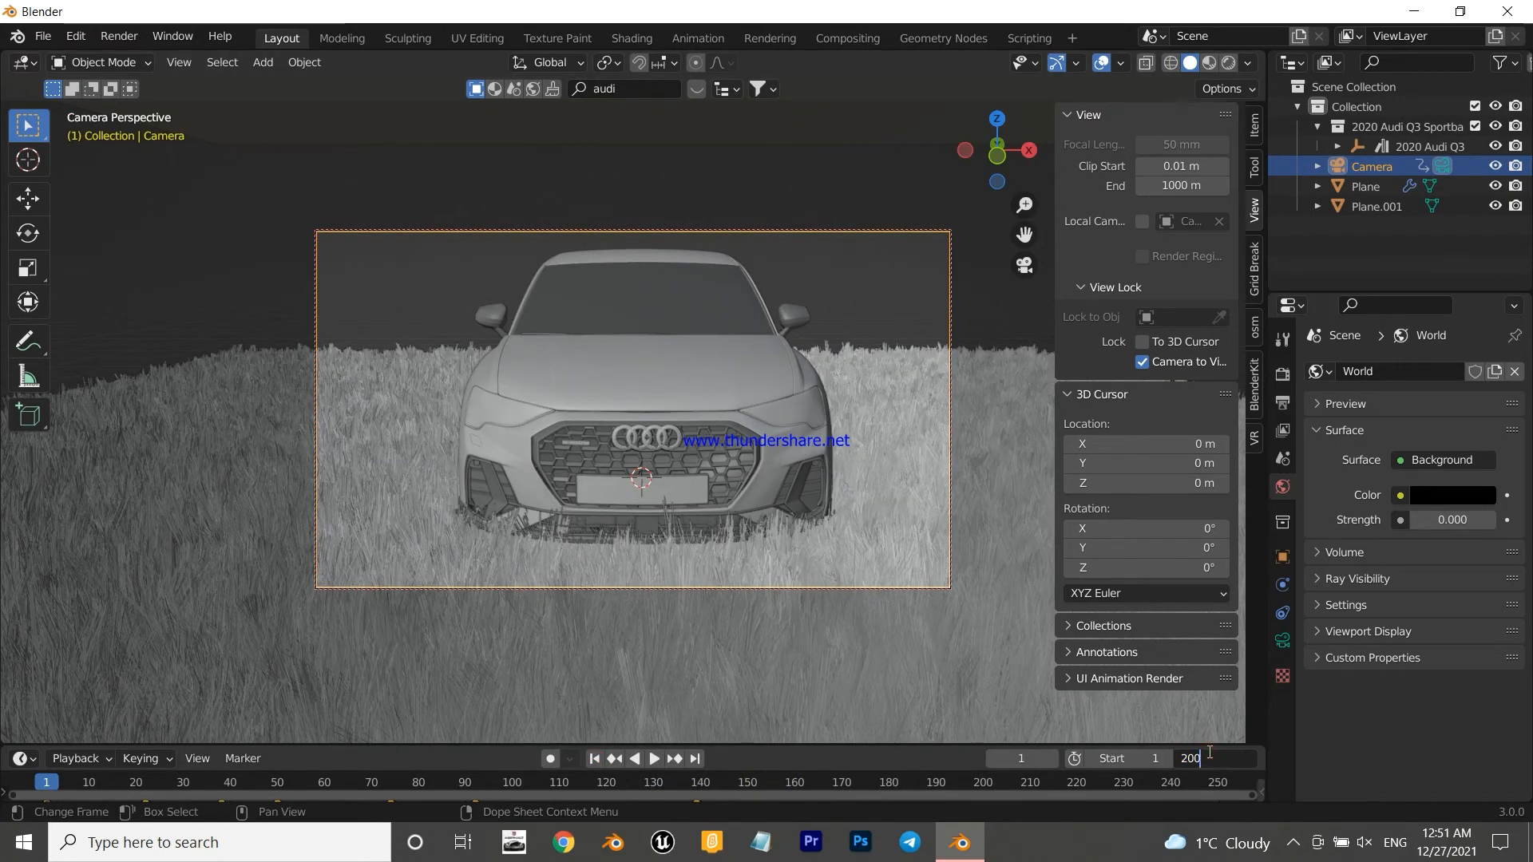
pyautogui.press('Return')
pyautogui.press('space')
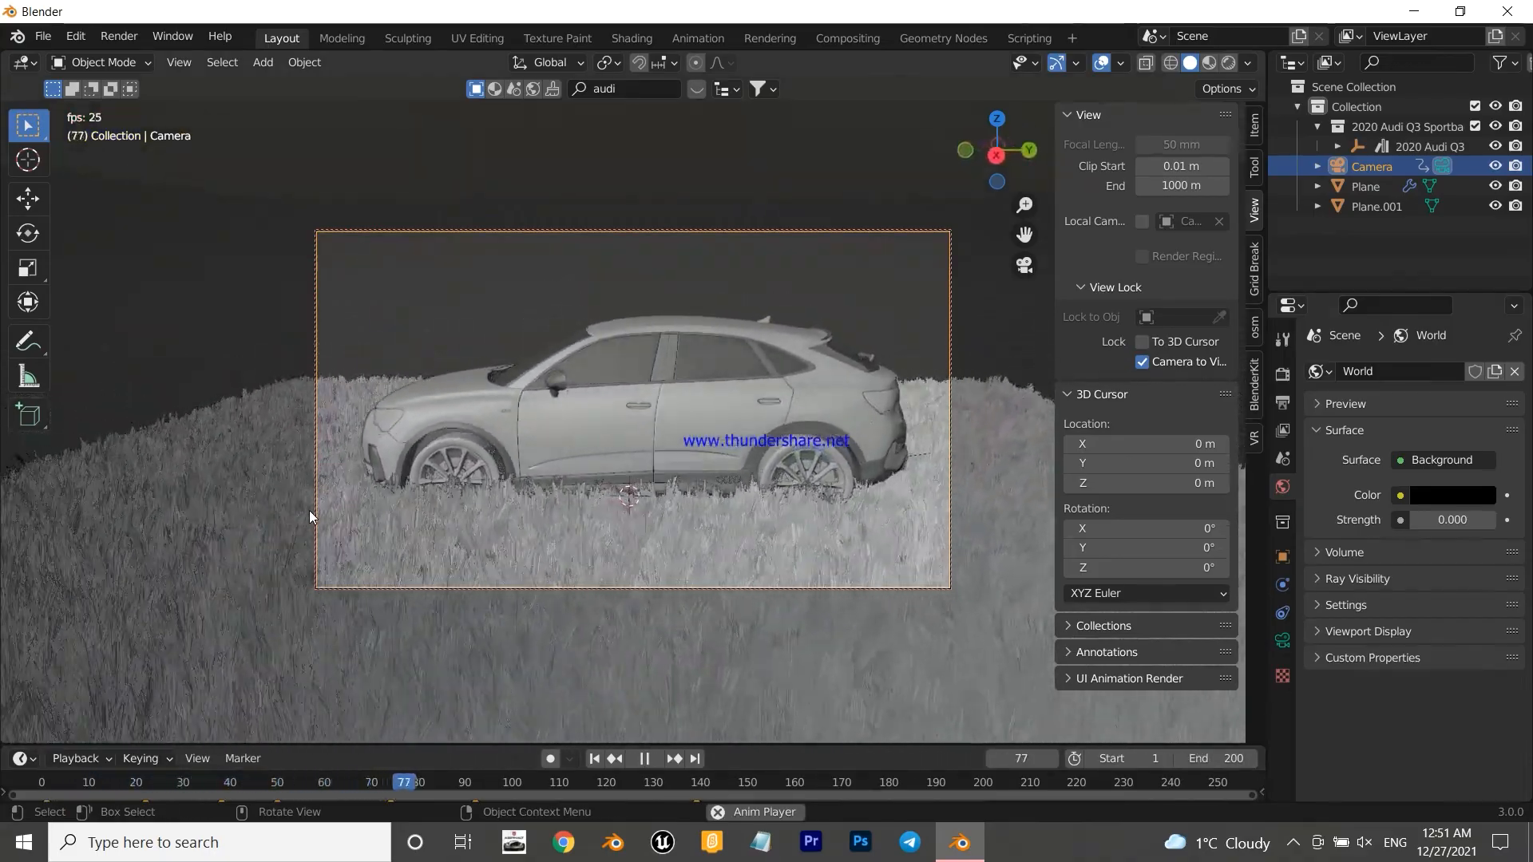
pyautogui.press('space')
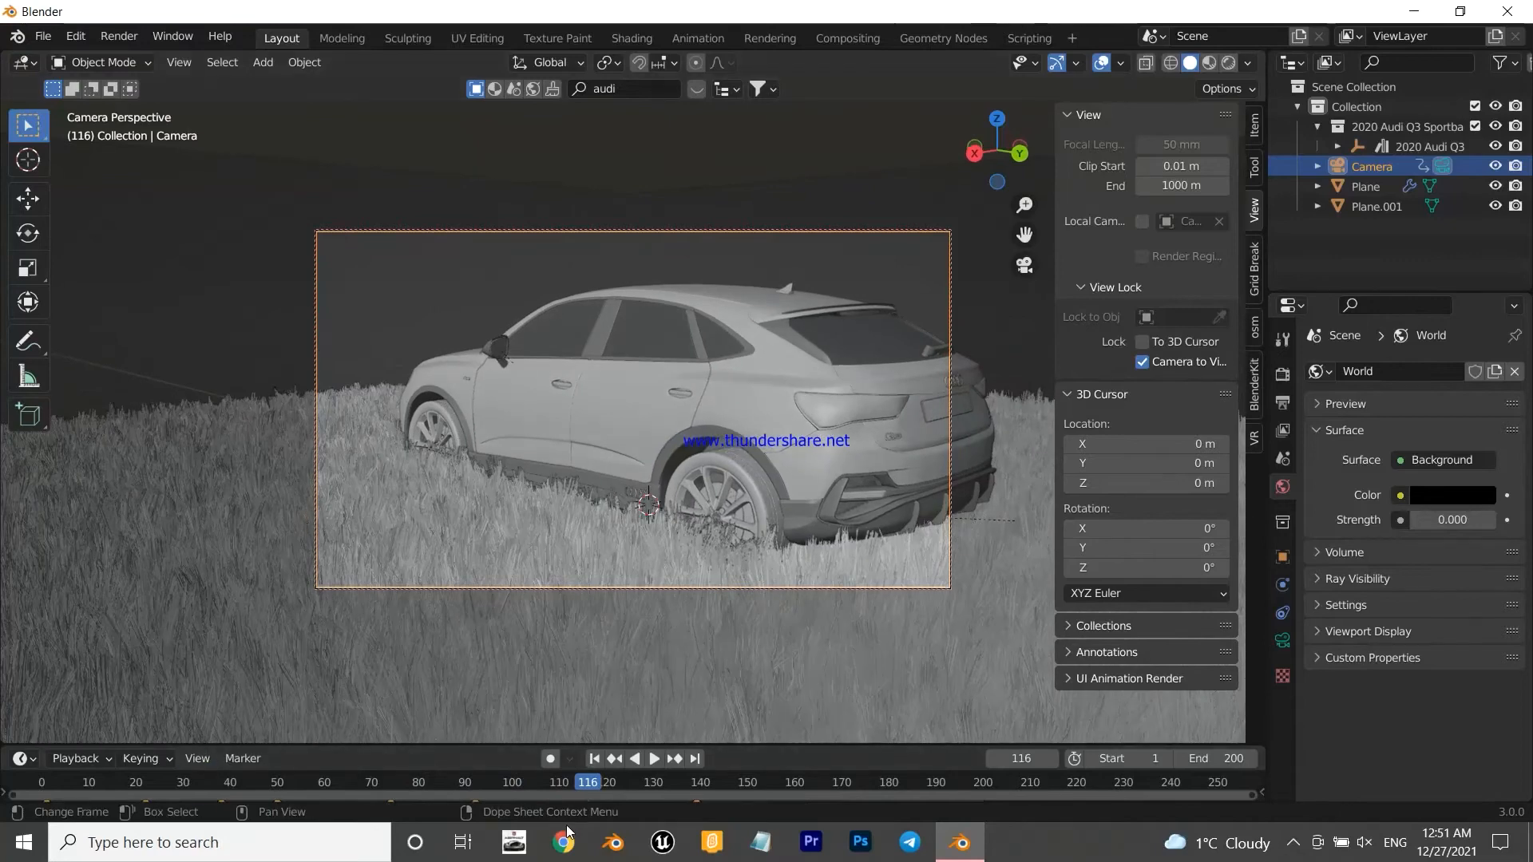
# - From frame 0, enlarge the timeline to show the camera keyframes and scale them in time by about 1.33
pyautogui.moveTo(589, 781); pyautogui.dragTo(8, 780)
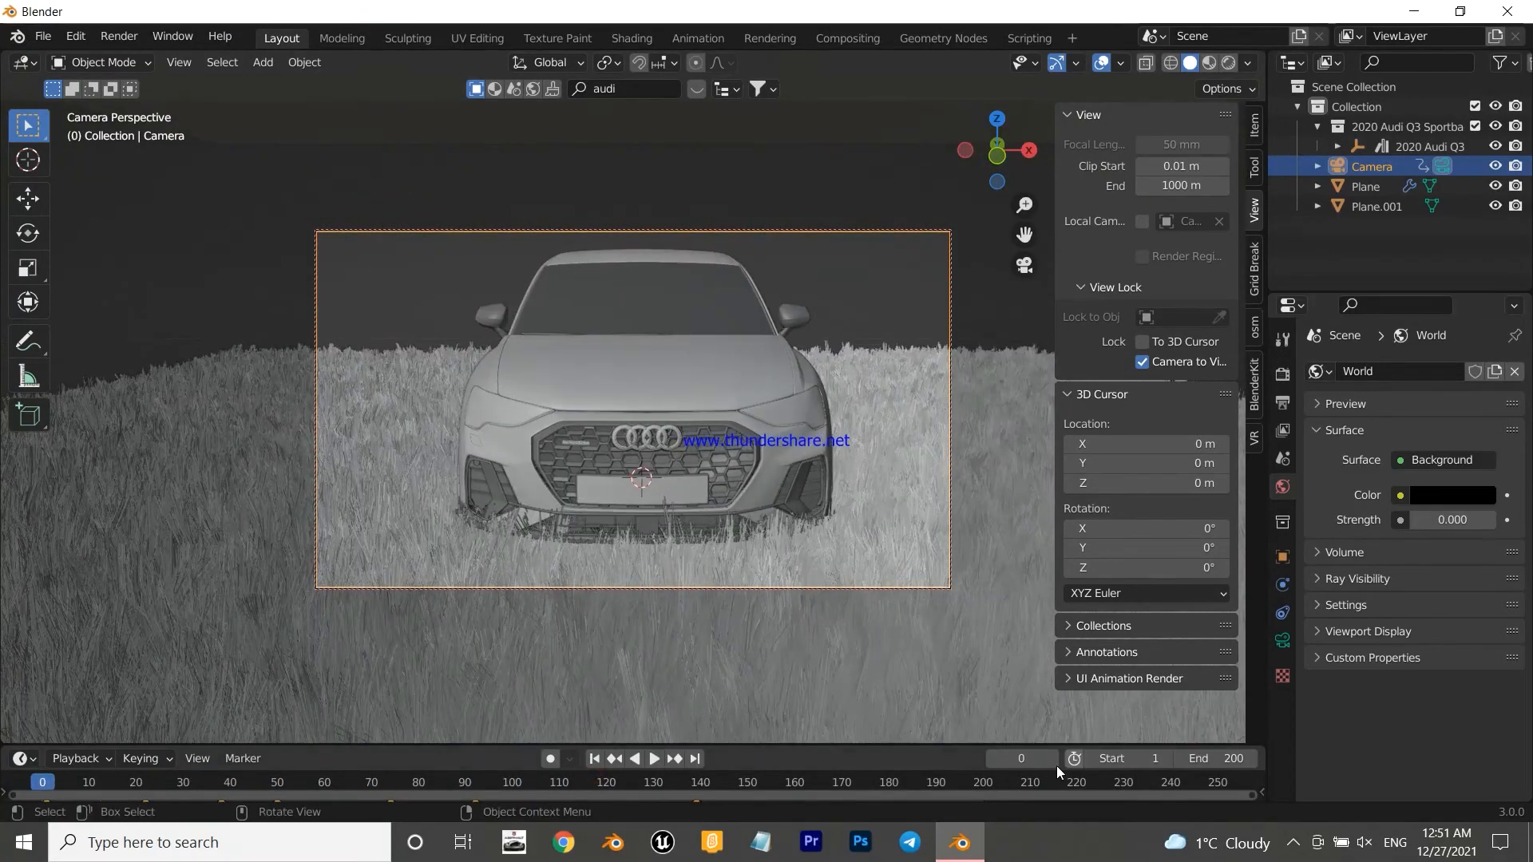
pyautogui.moveTo(955, 744); pyautogui.dragTo(955, 715)
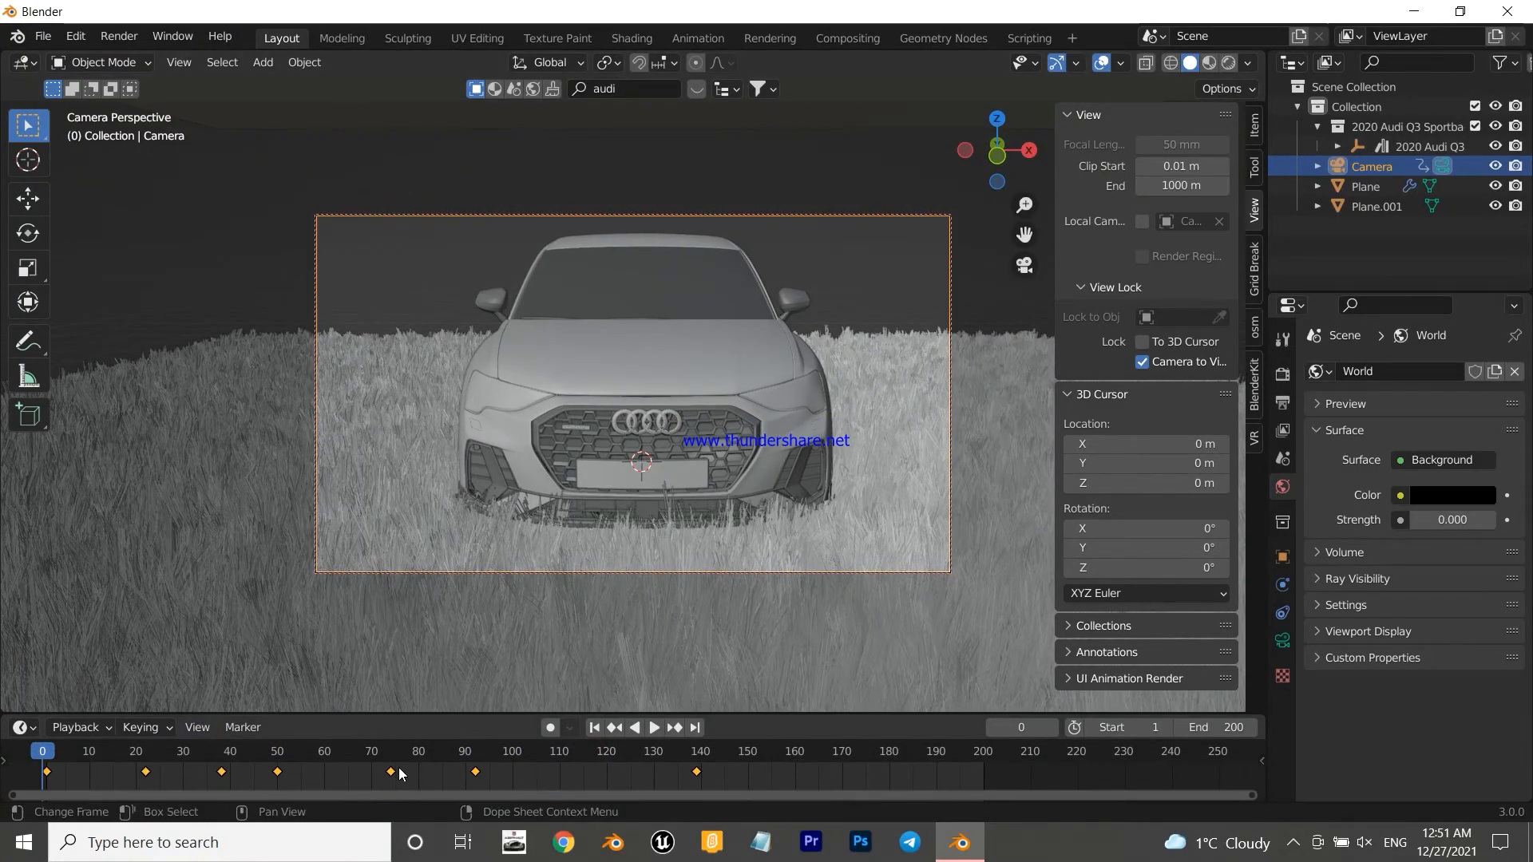
pyautogui.press('s')
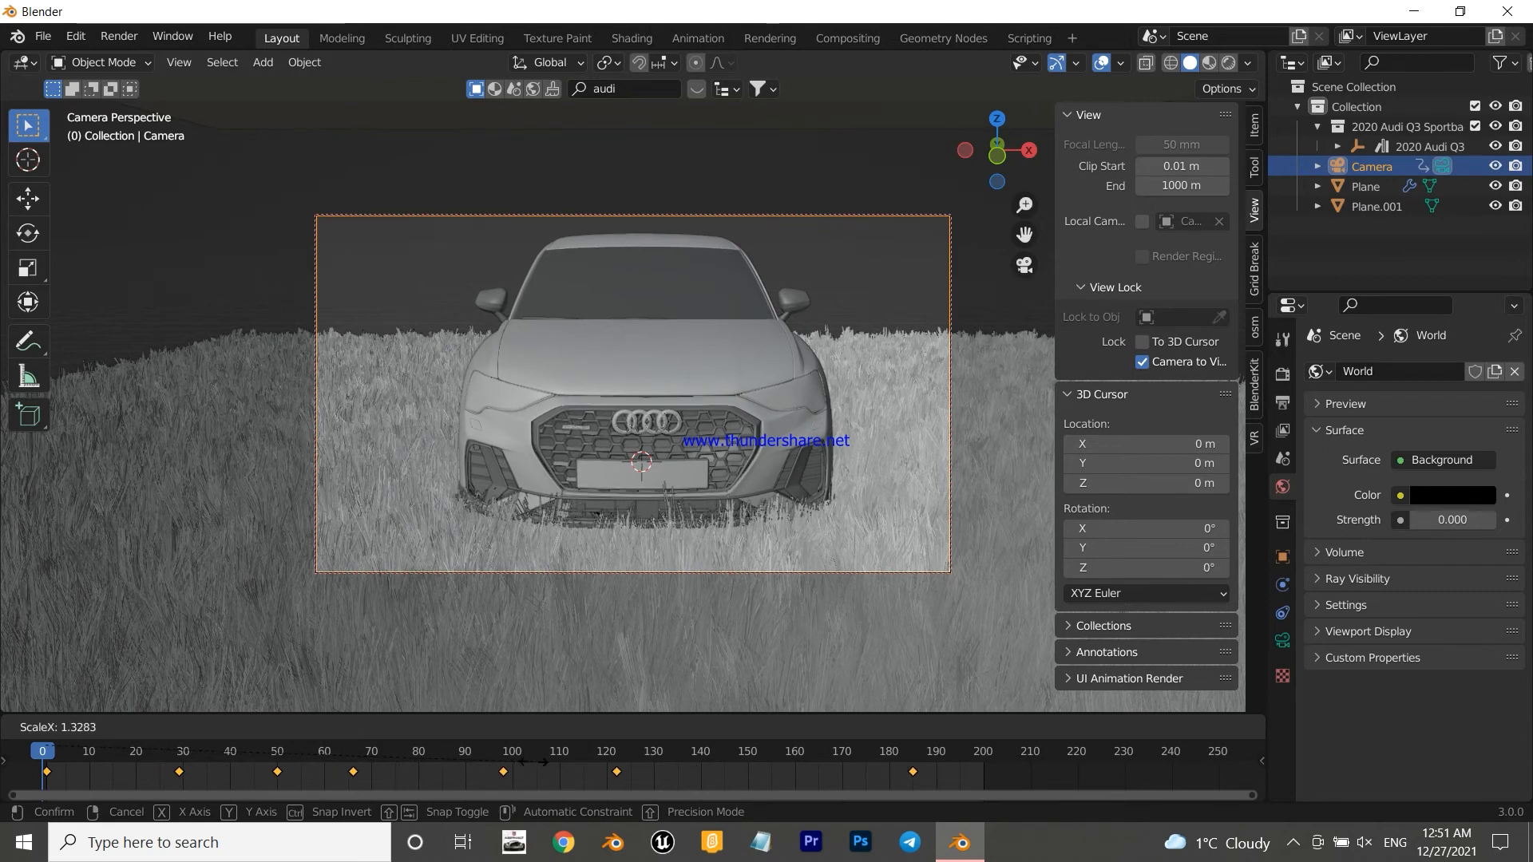
pyautogui.click(533, 762)
# - Play to frame 40, move the camera to bring the whole car into the frame, and insert a camera keyframe
pyautogui.press('space')
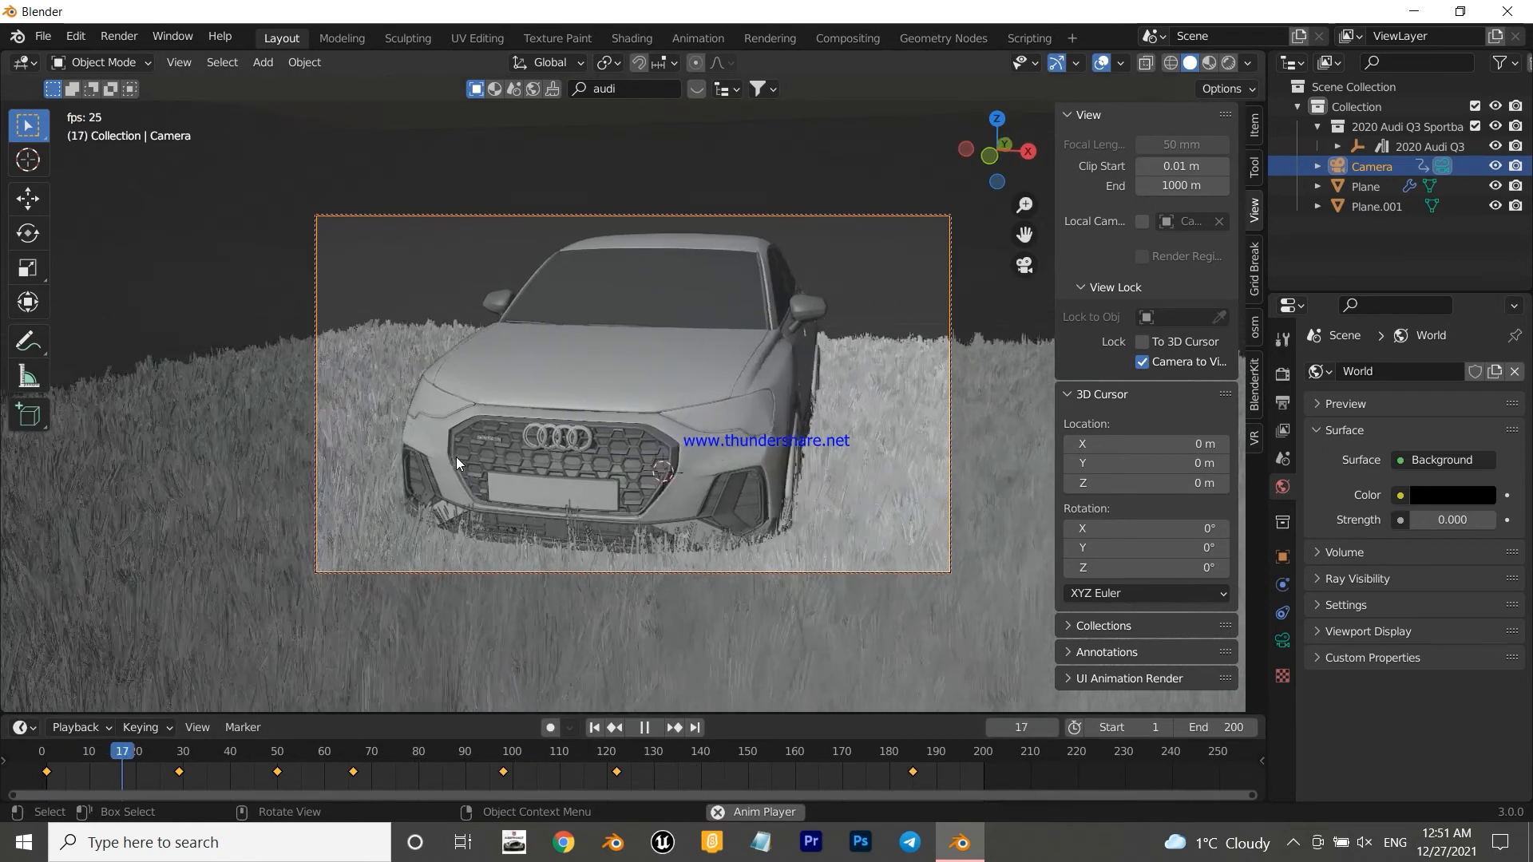
pyautogui.press('space')
pyautogui.press('g')
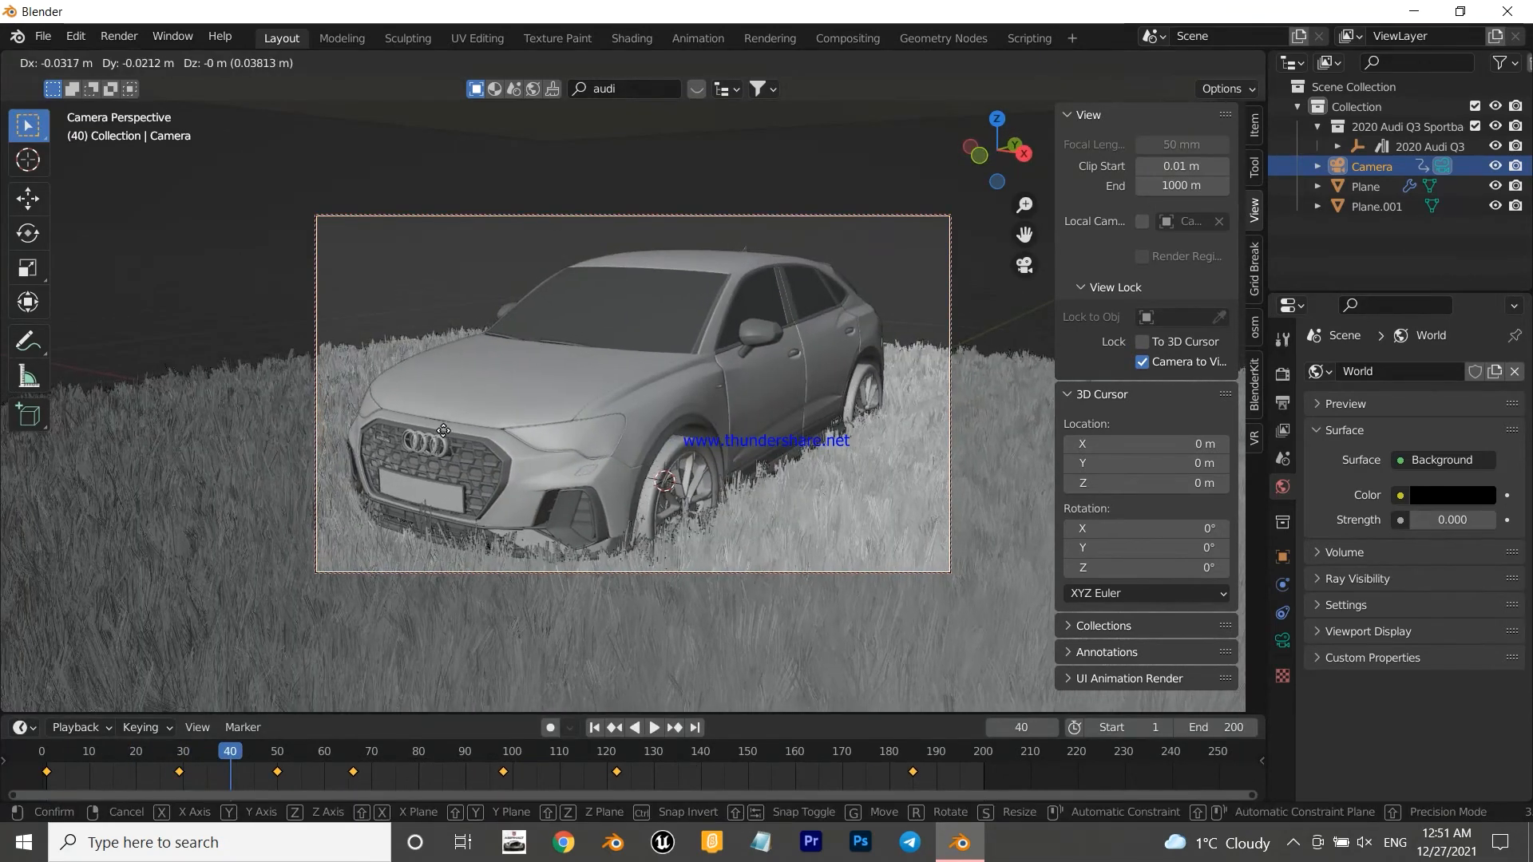
pyautogui.click(441, 438)
pyautogui.press('i')
pyautogui.click(645, 442)
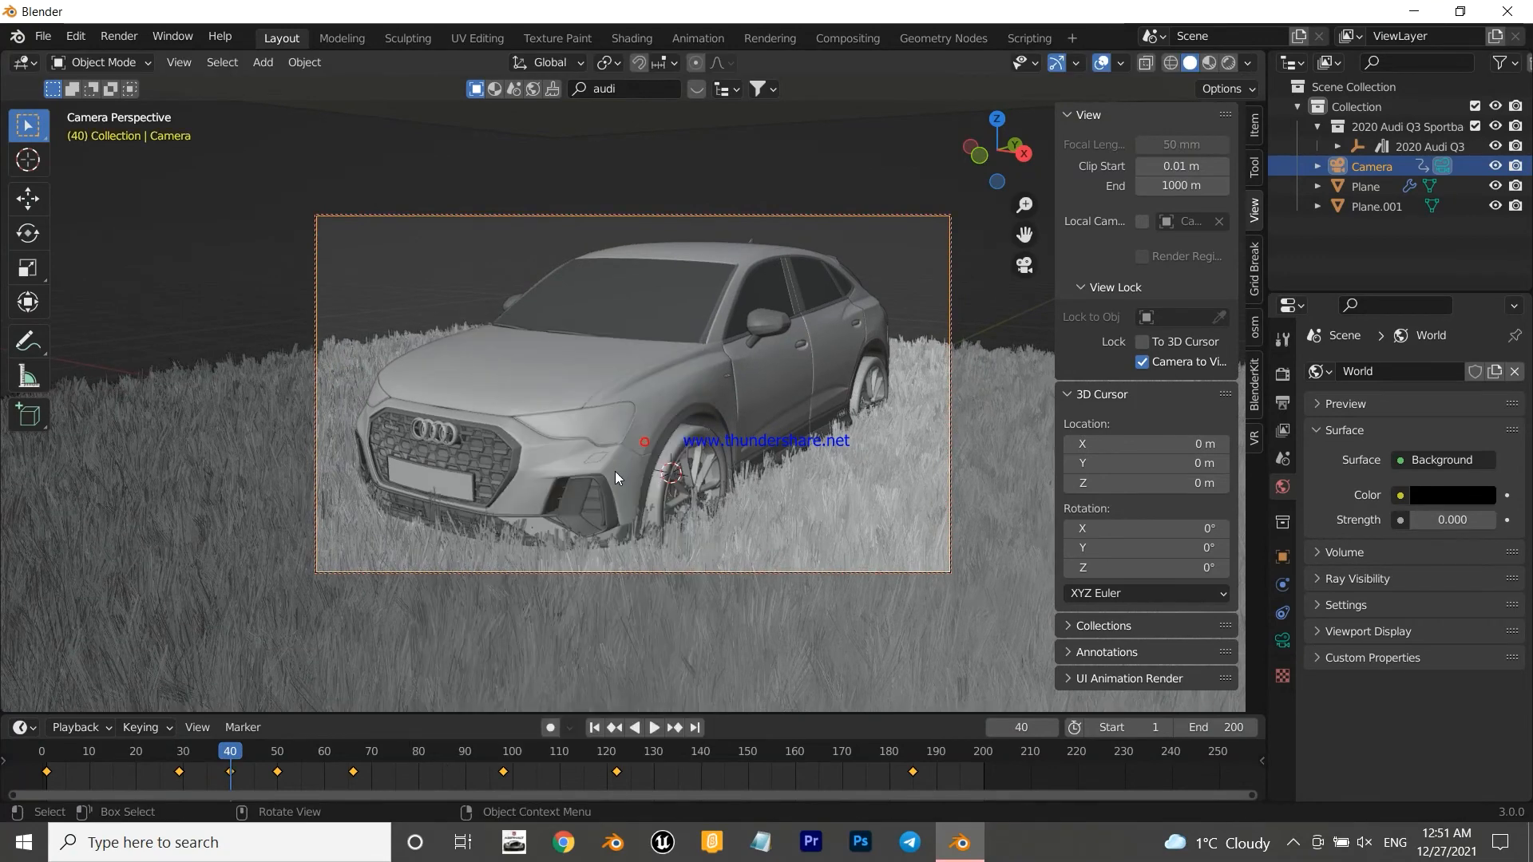
# - Play on to frame 118 and insert a camera keyframe there
pyautogui.press('space')
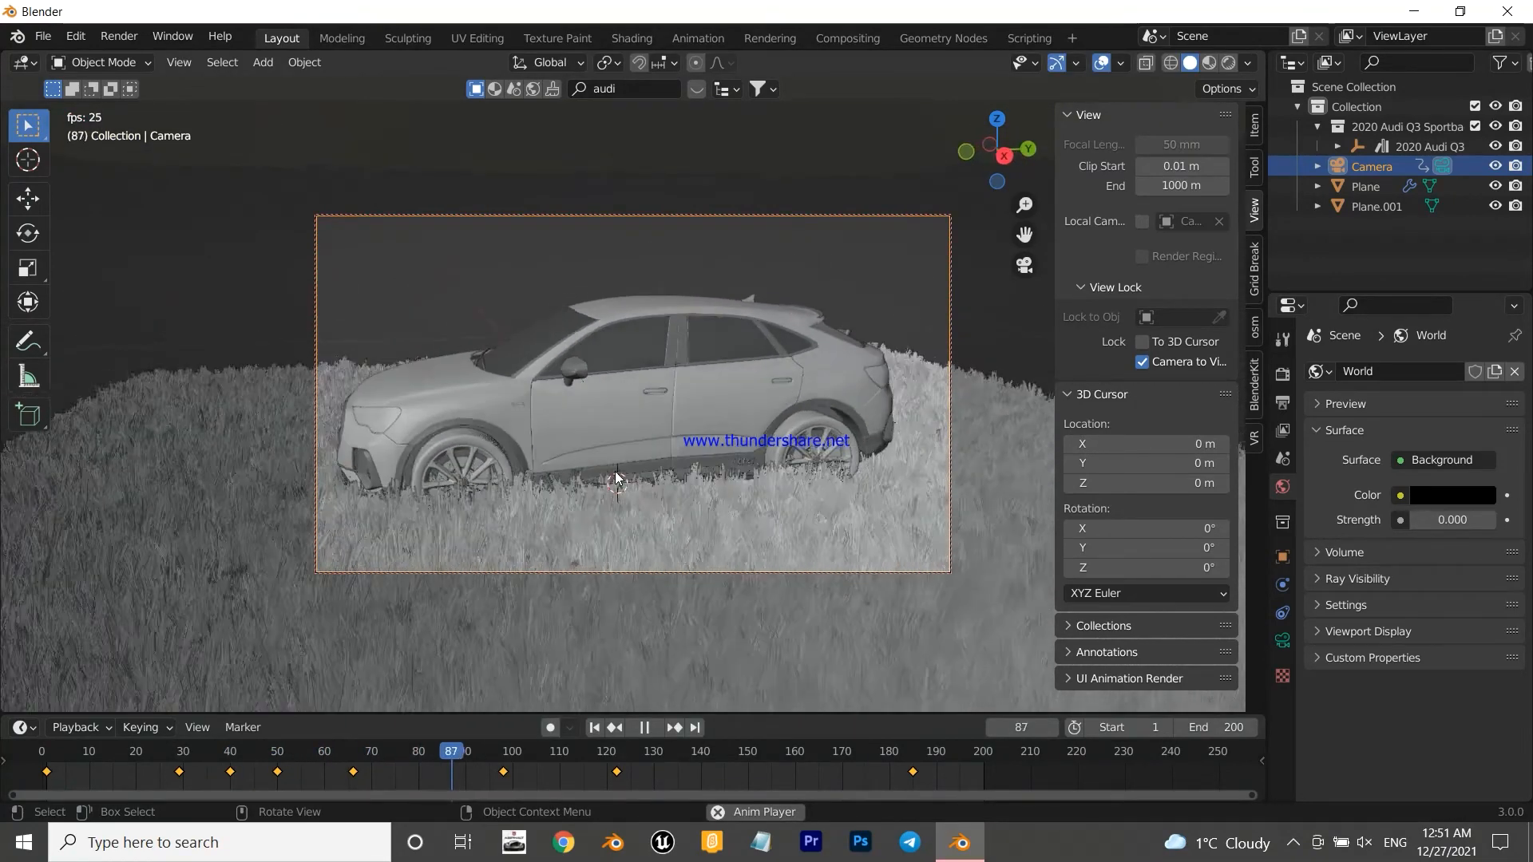
pyautogui.press('space')
pyautogui.press('space')
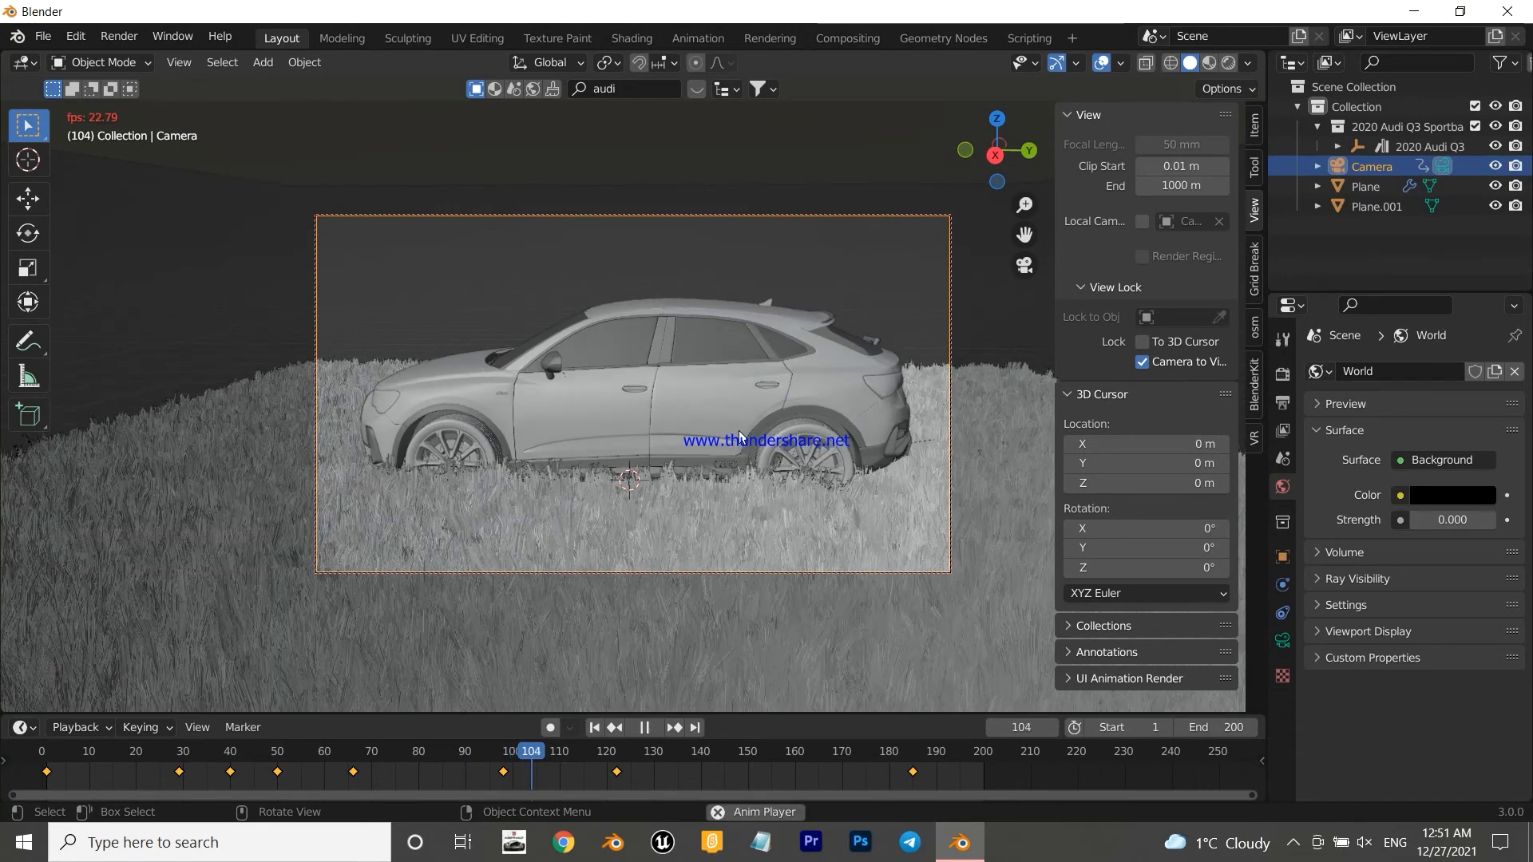
pyautogui.press('space')
pyautogui.press('i')
pyautogui.click(739, 431)
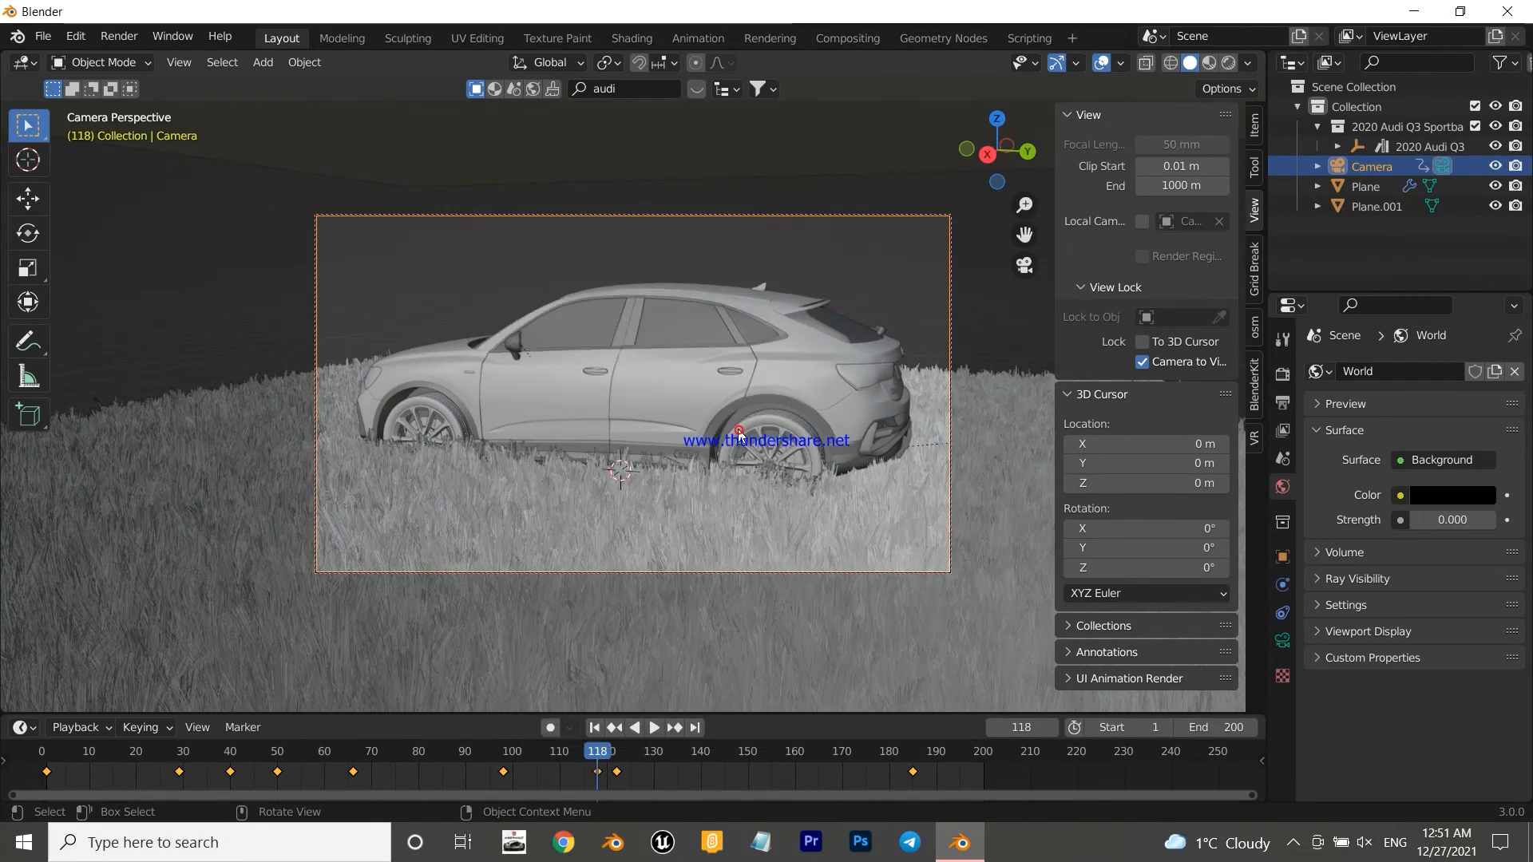
# - Play on to frame 148, move the camera to bring the car's rear further into the frame, and insert a keyframe
pyautogui.press('space')
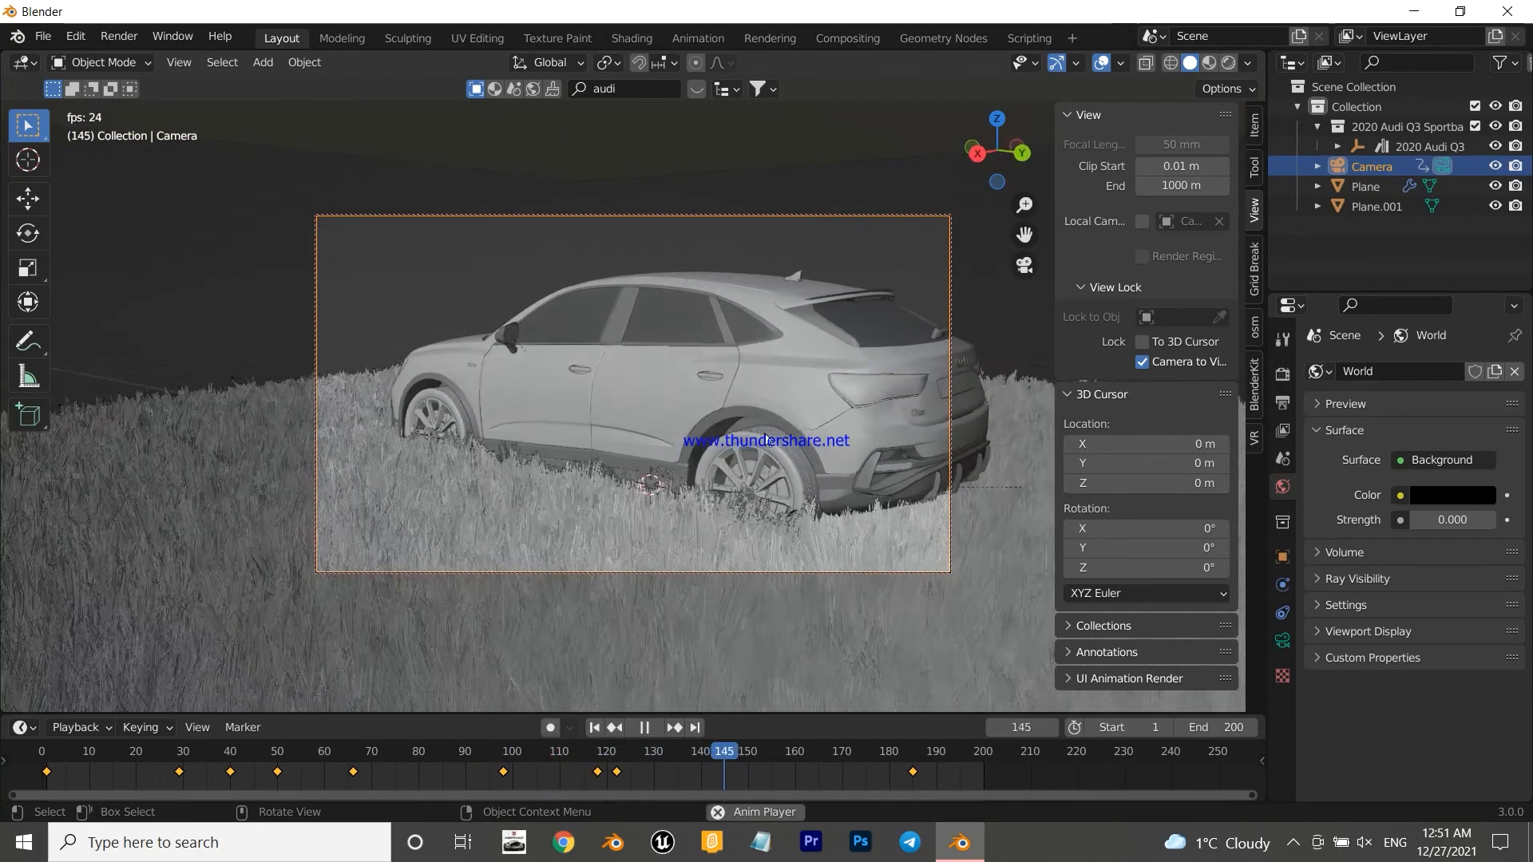
pyautogui.press('space')
pyautogui.press('g')
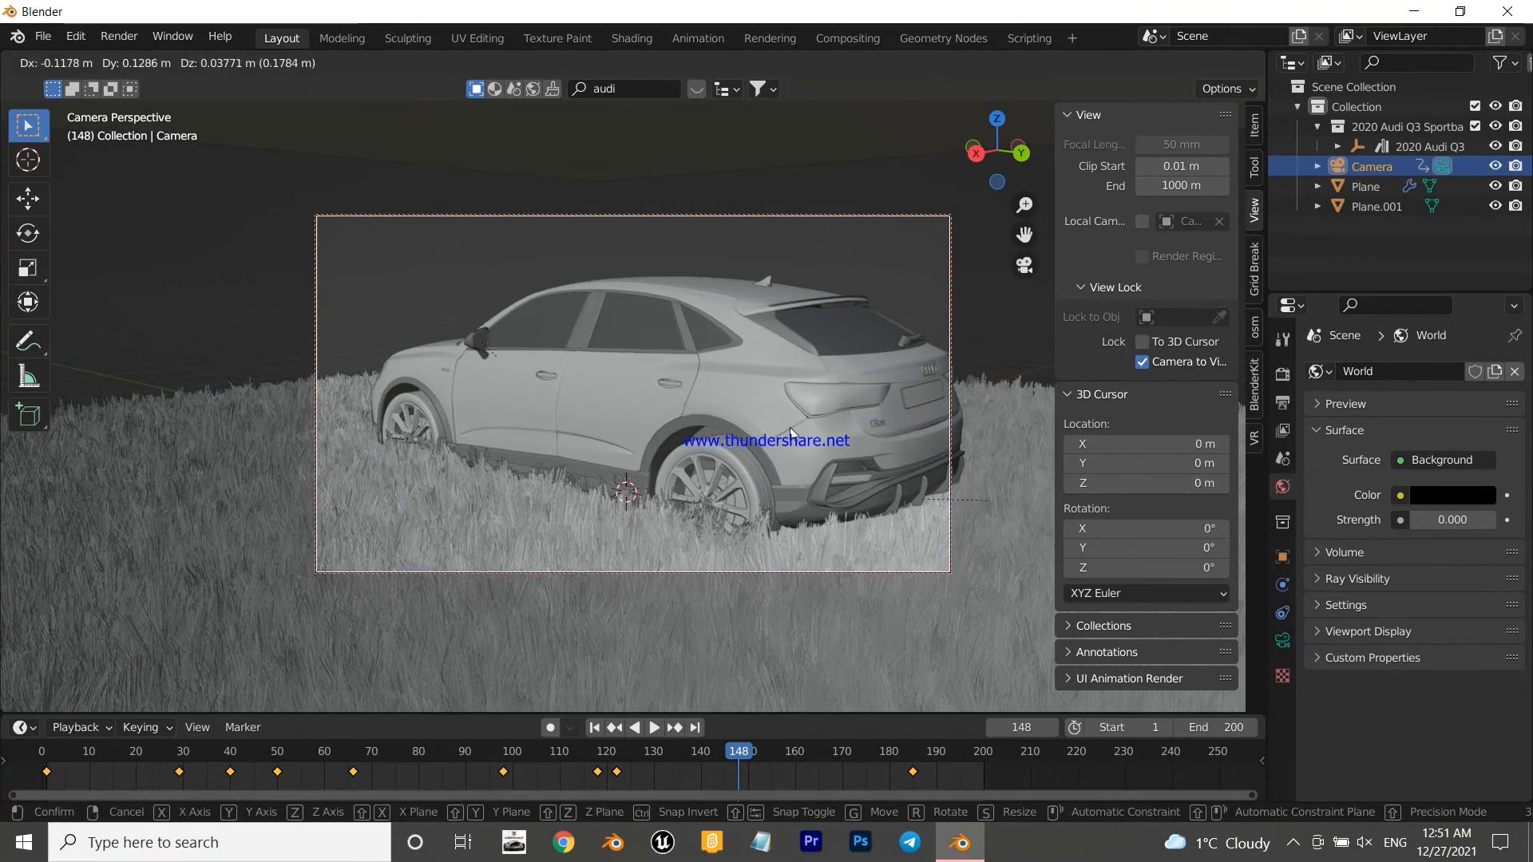
pyautogui.click(817, 426)
pyautogui.press('i')
pyautogui.click(821, 426)
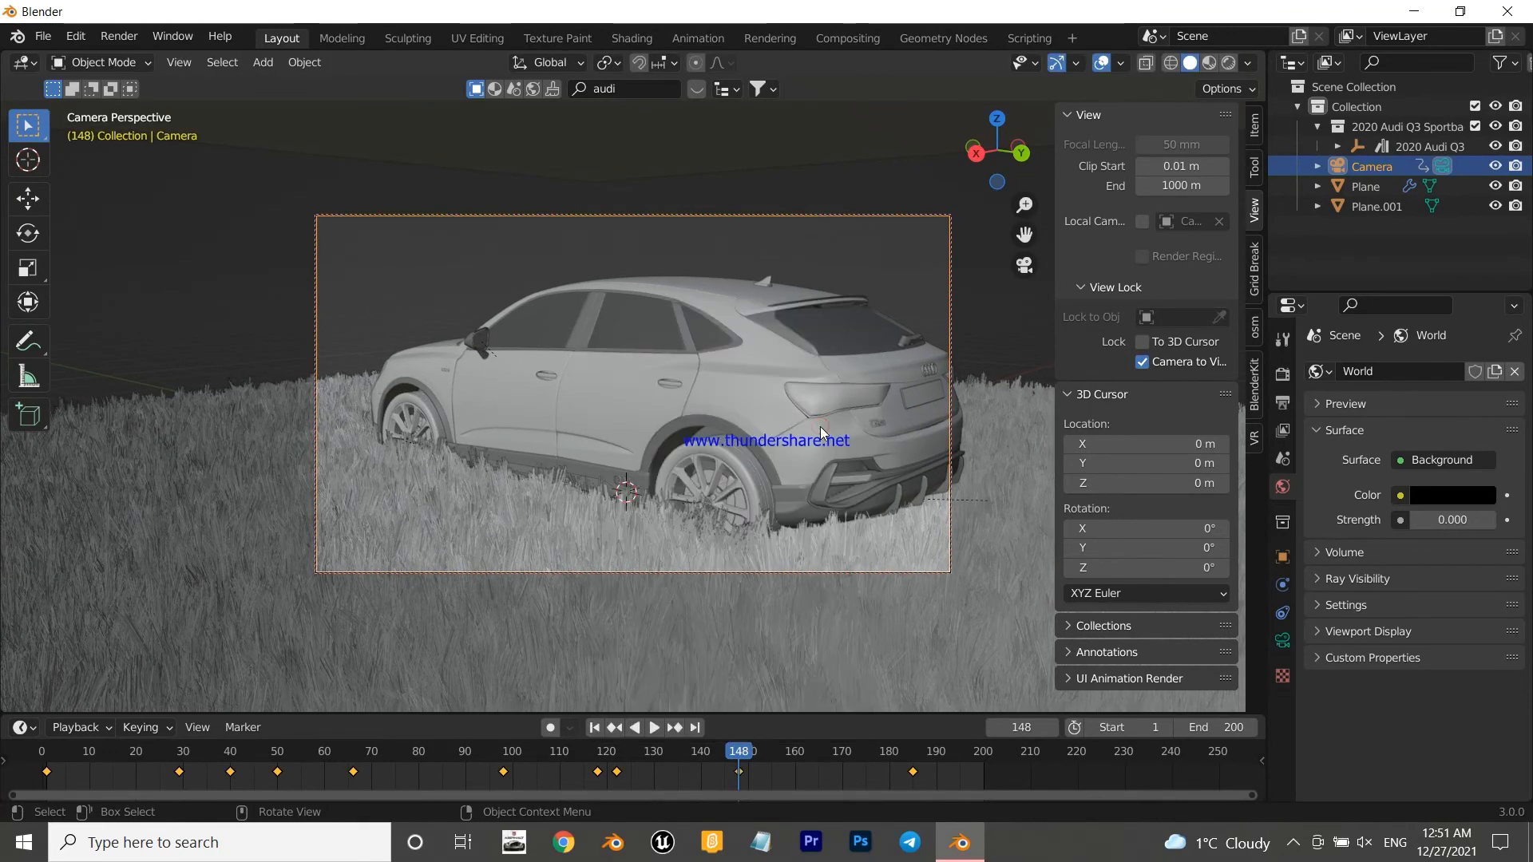
# - Play the rest of the camera animation through its loop to check it, and return the playhead to frame 0
pyautogui.press('space')
pyautogui.press('space')
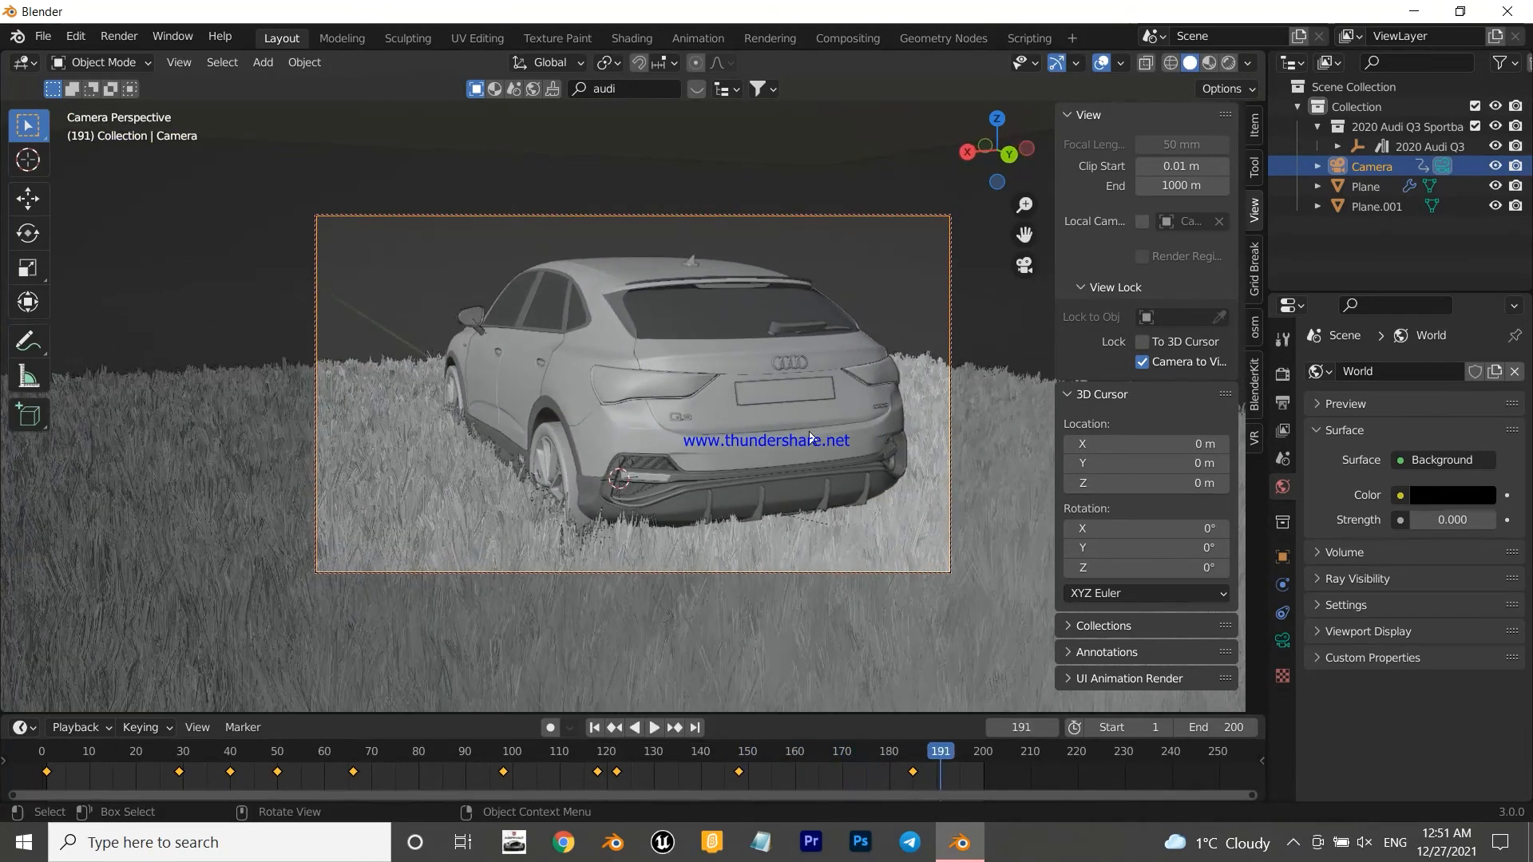
pyautogui.press('space')
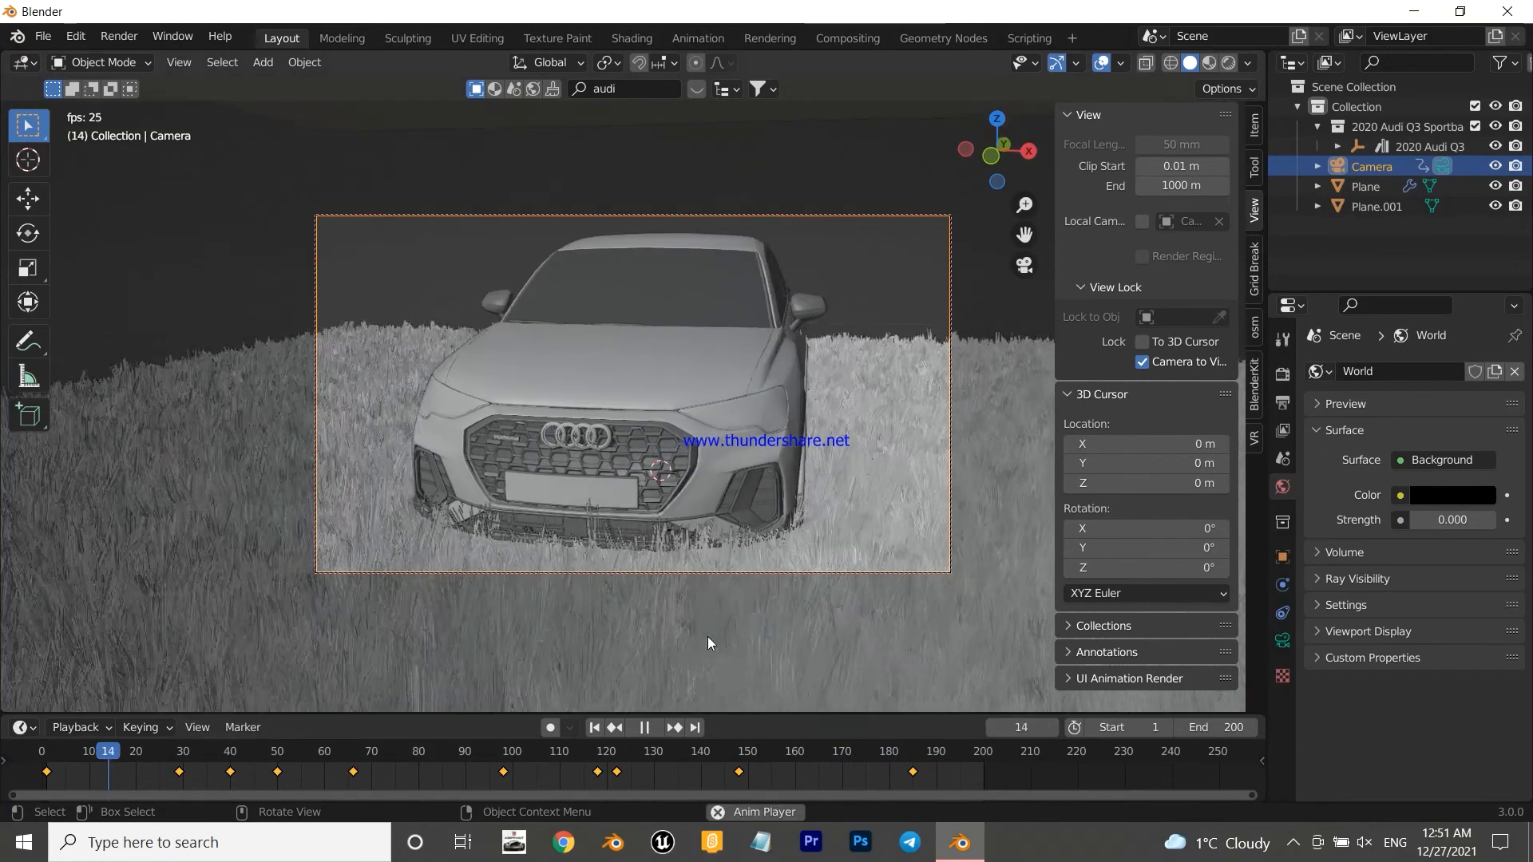
pyautogui.press('space')
pyautogui.moveTo(110, 746); pyautogui.dragTo(38, 748)
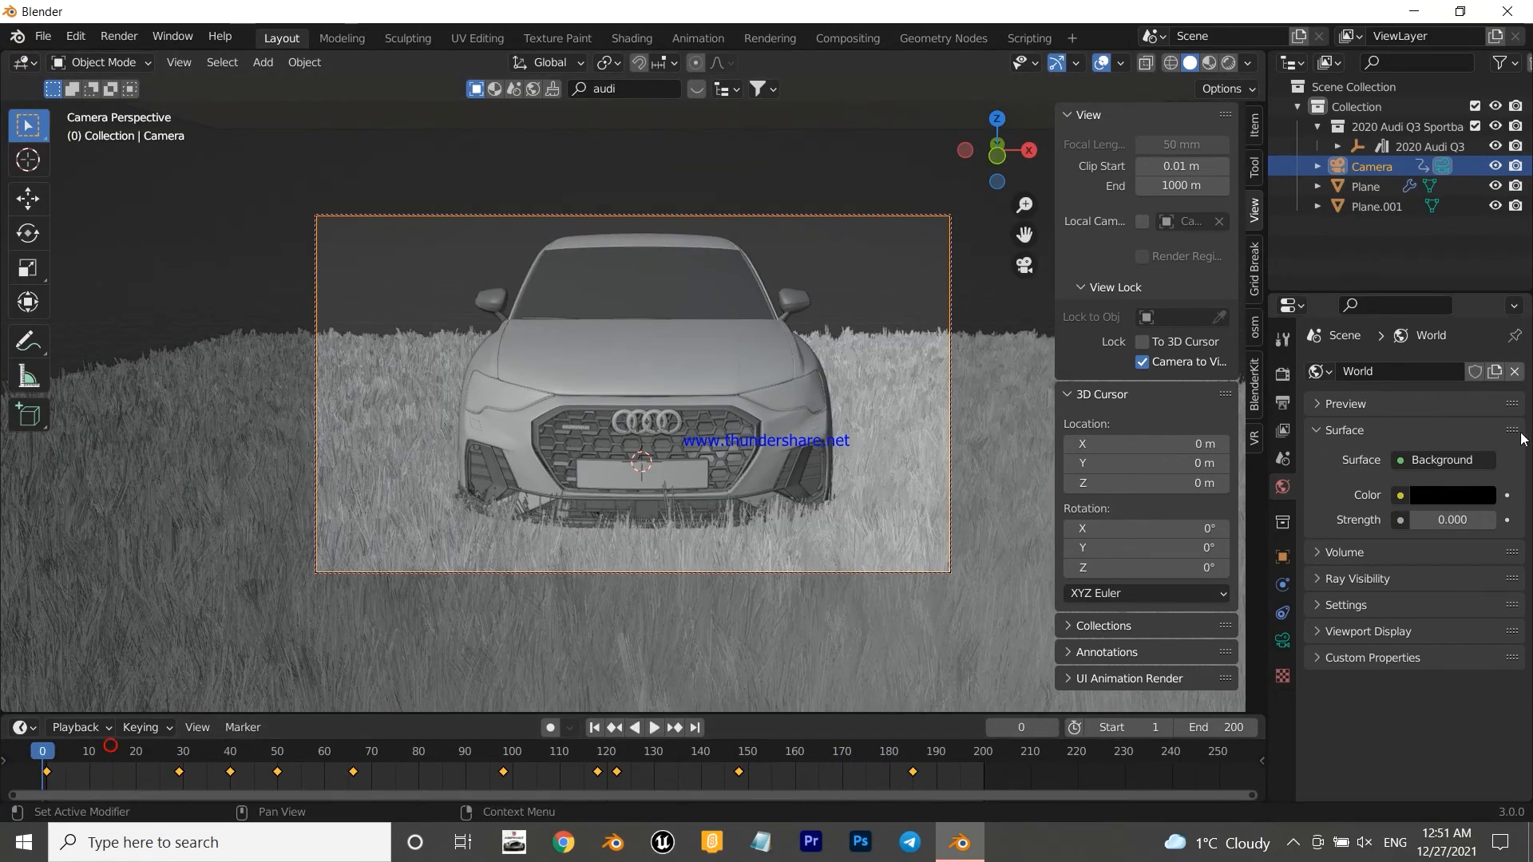
# - Unlock the camera from the view, hide the sidebar, and set the render output file format to FFmpeg Video
pyautogui.click(1282, 406)
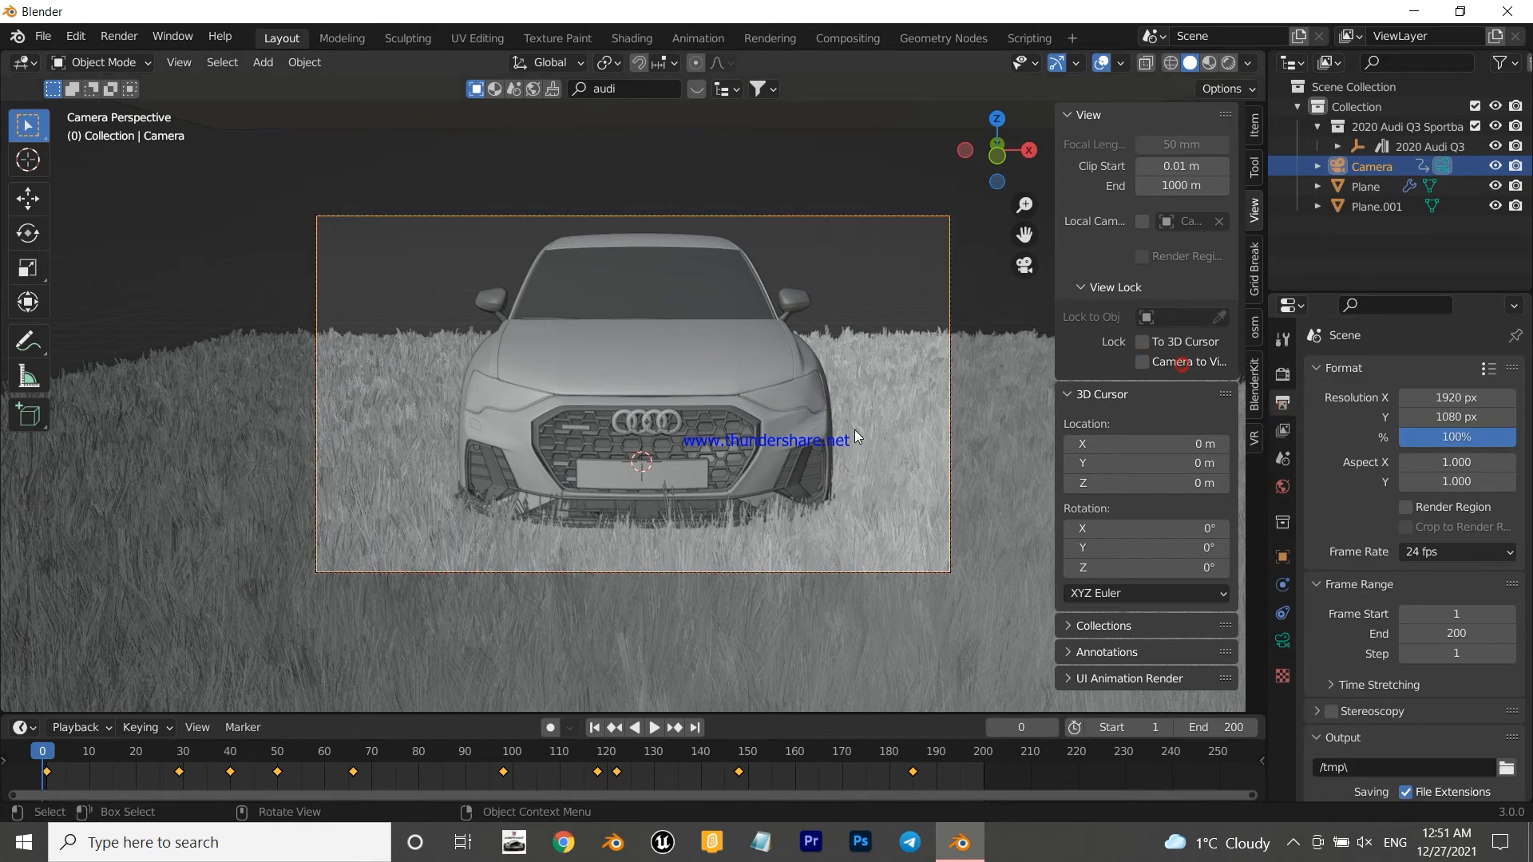
pyautogui.press('n')
pyautogui.scroll(-5, 1385, 660)
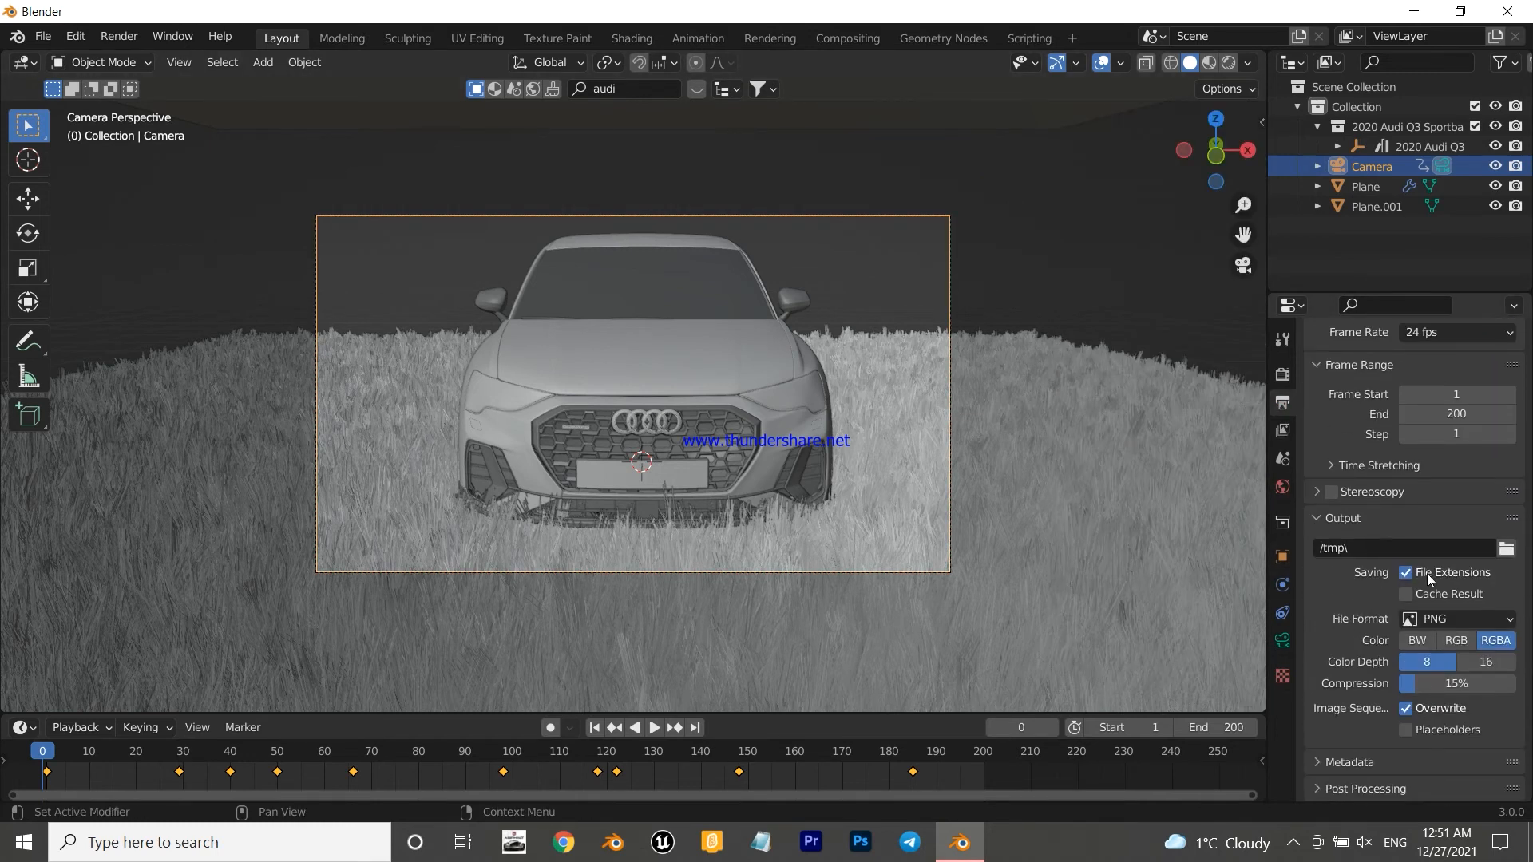
pyautogui.click(1468, 618)
pyautogui.click(1424, 716)
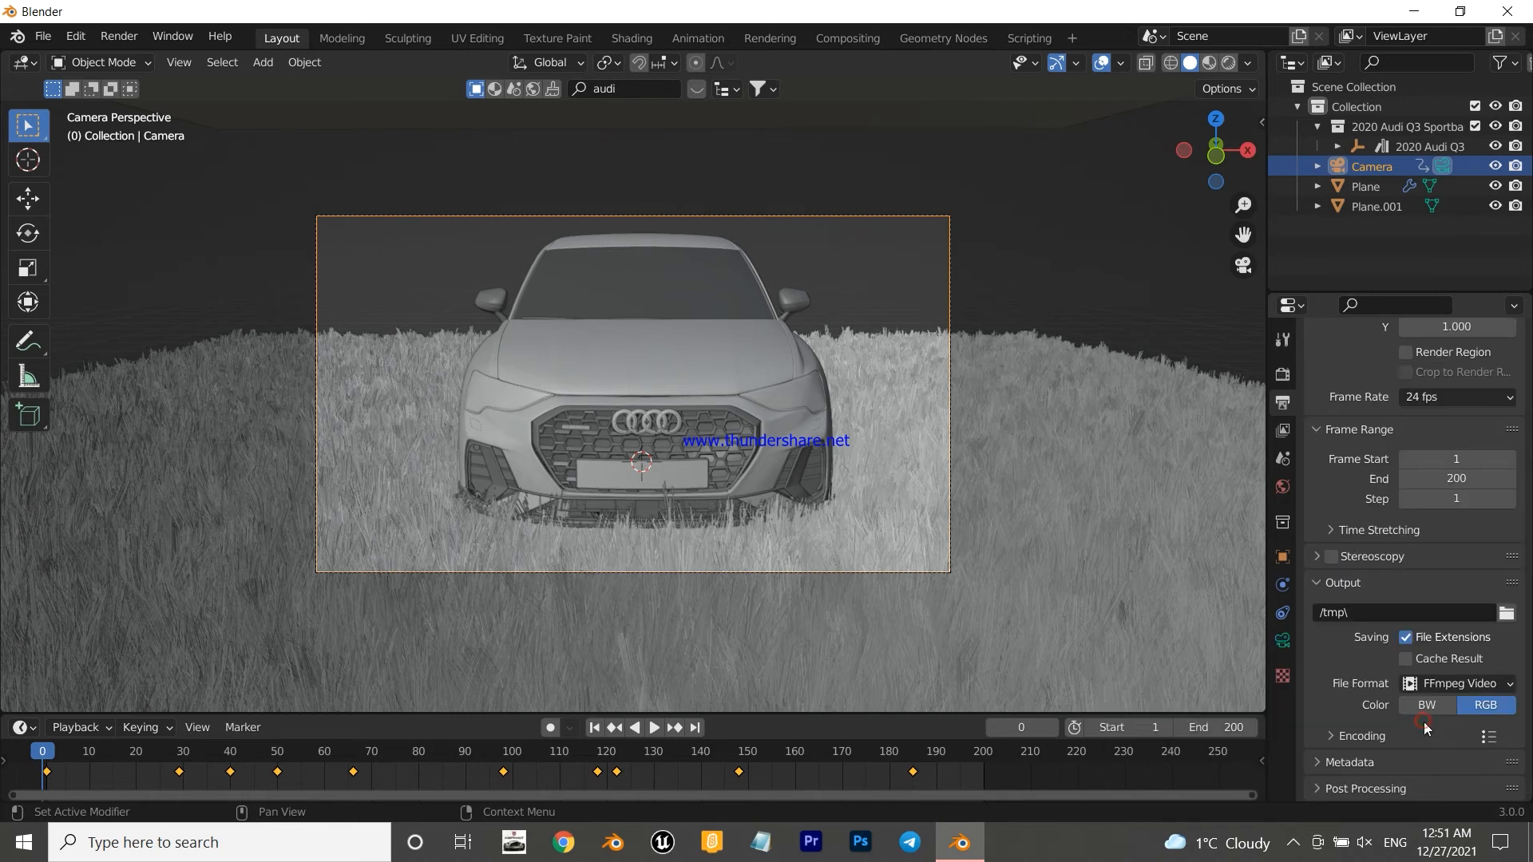
# - Expand the video encoding settings and set the container format to MPEG-4
pyautogui.click(1362, 735)
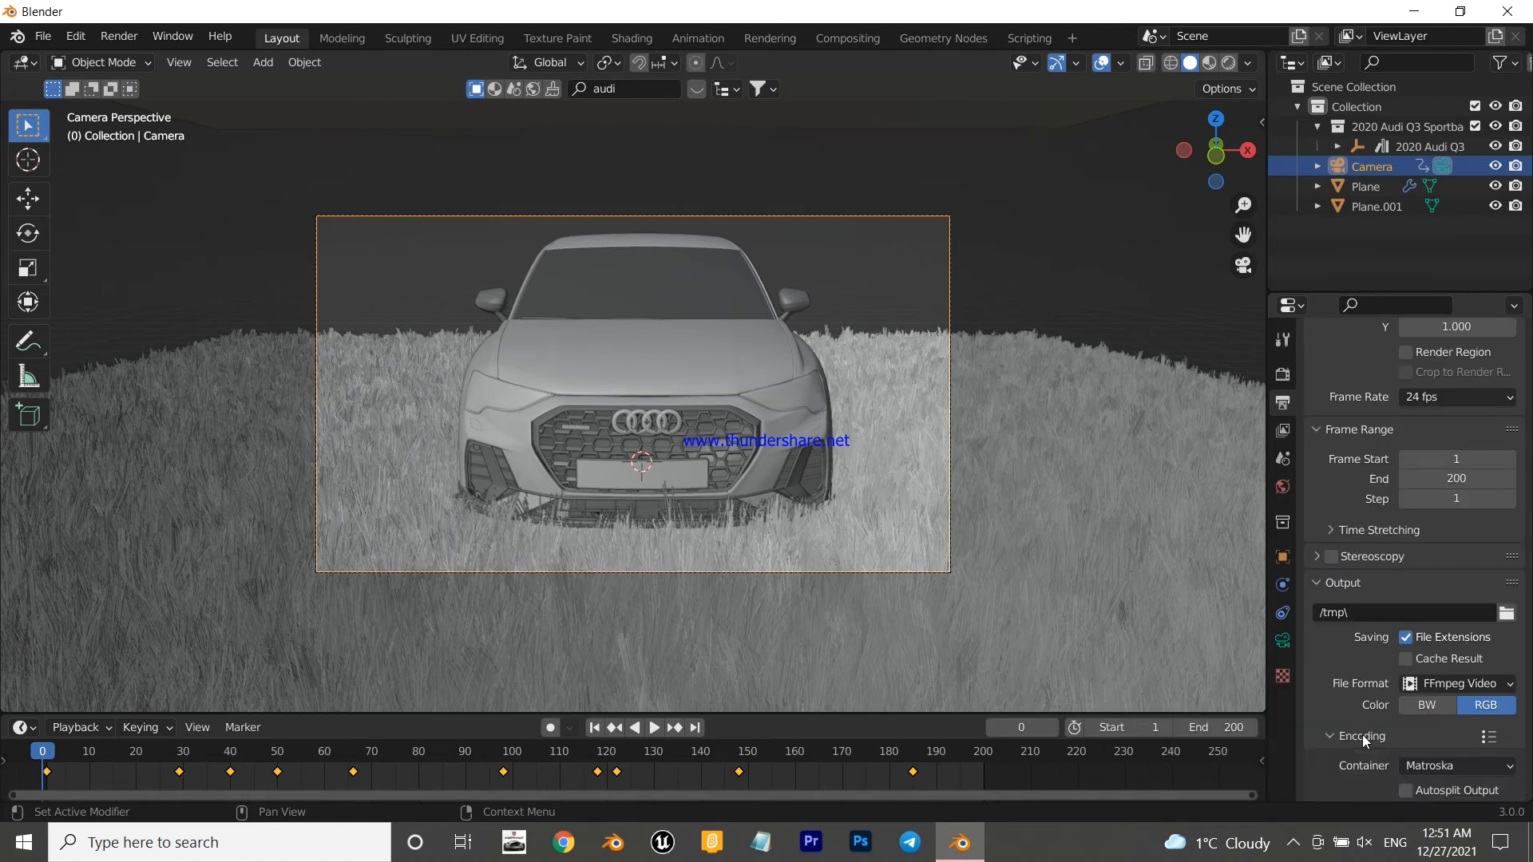
pyautogui.scroll(-3, 1359, 678)
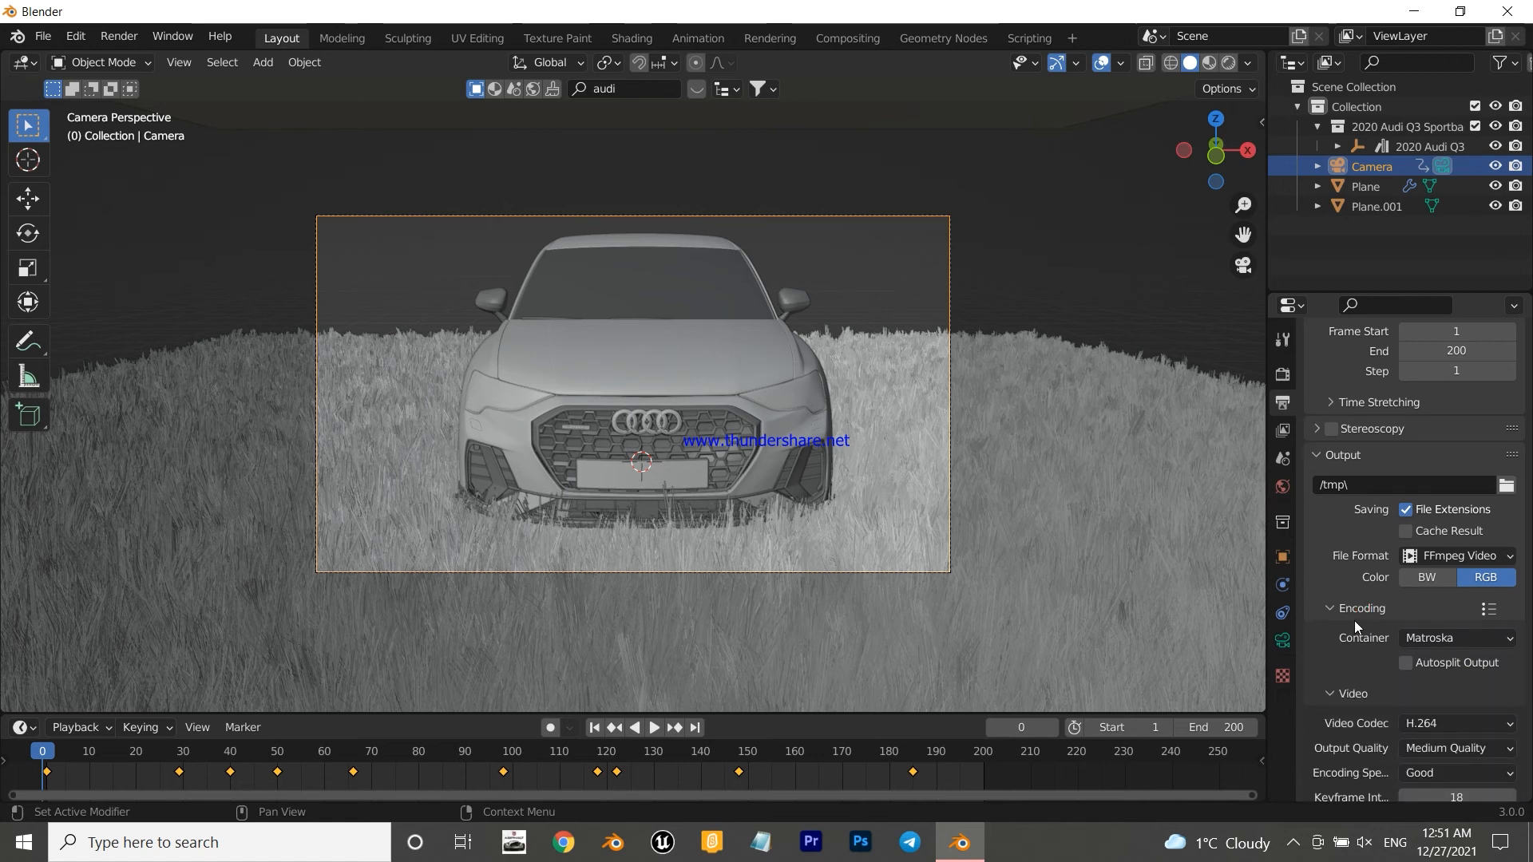
pyautogui.scroll(-2, 1362, 646)
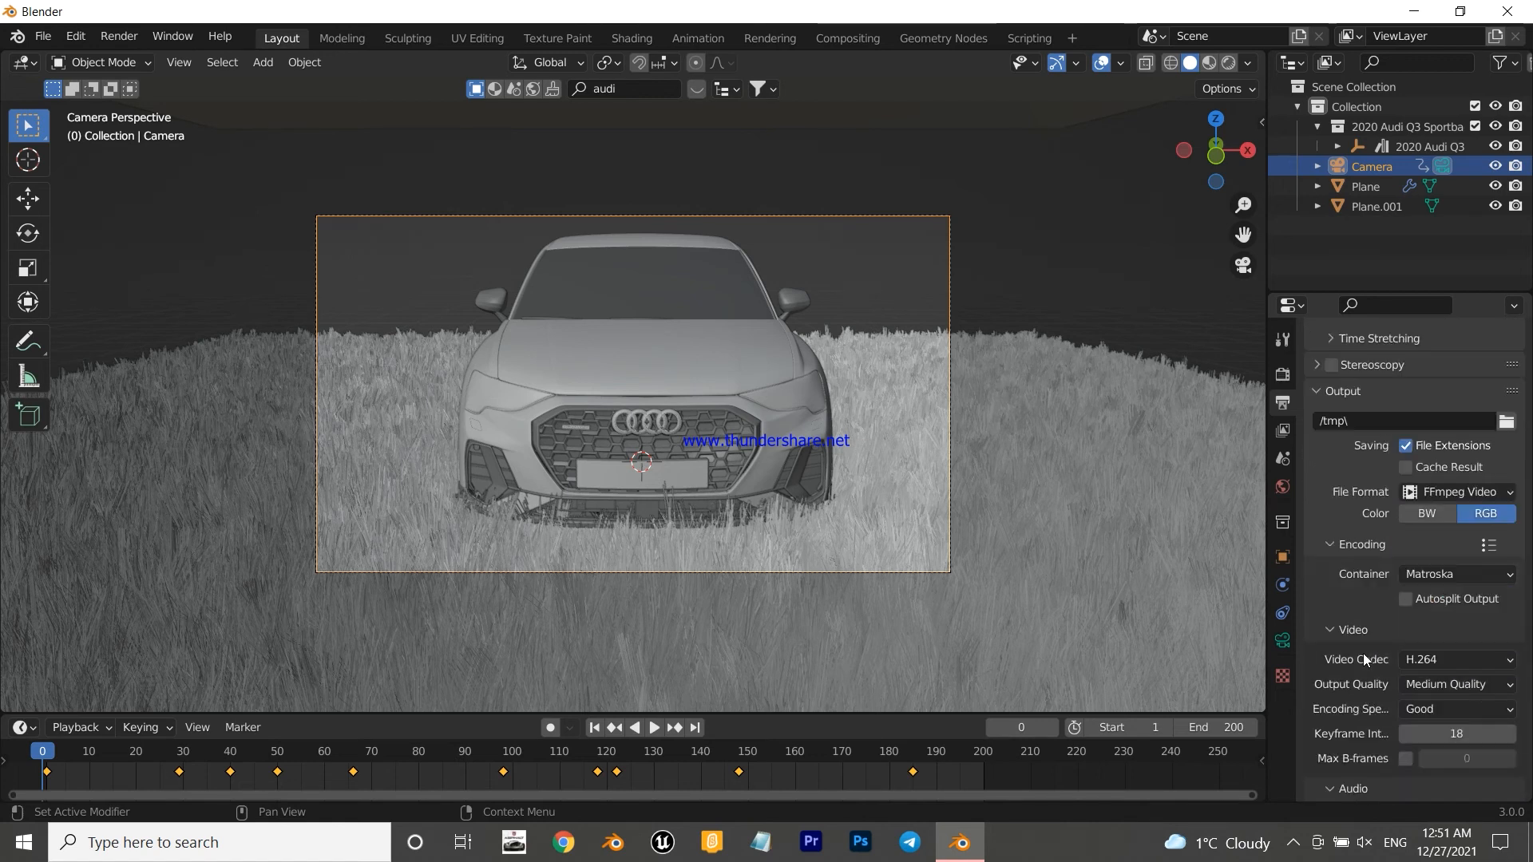
pyautogui.click(1417, 578)
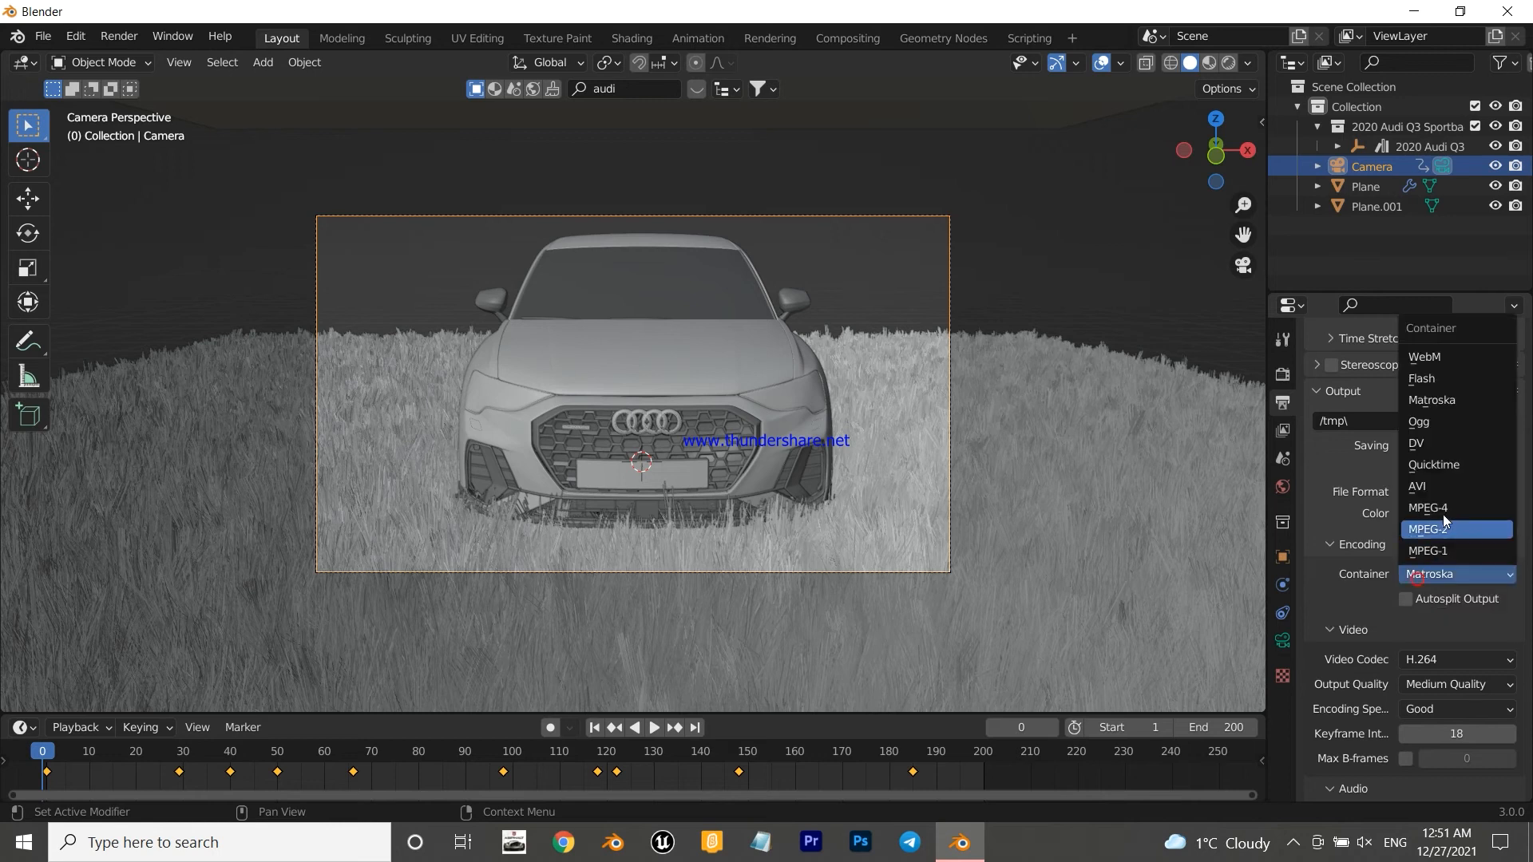
pyautogui.click(1441, 503)
# - Set the video's output quality to Perceptually Lossless and its encoding speed to Realtime
pyautogui.scroll(-2, 1368, 578)
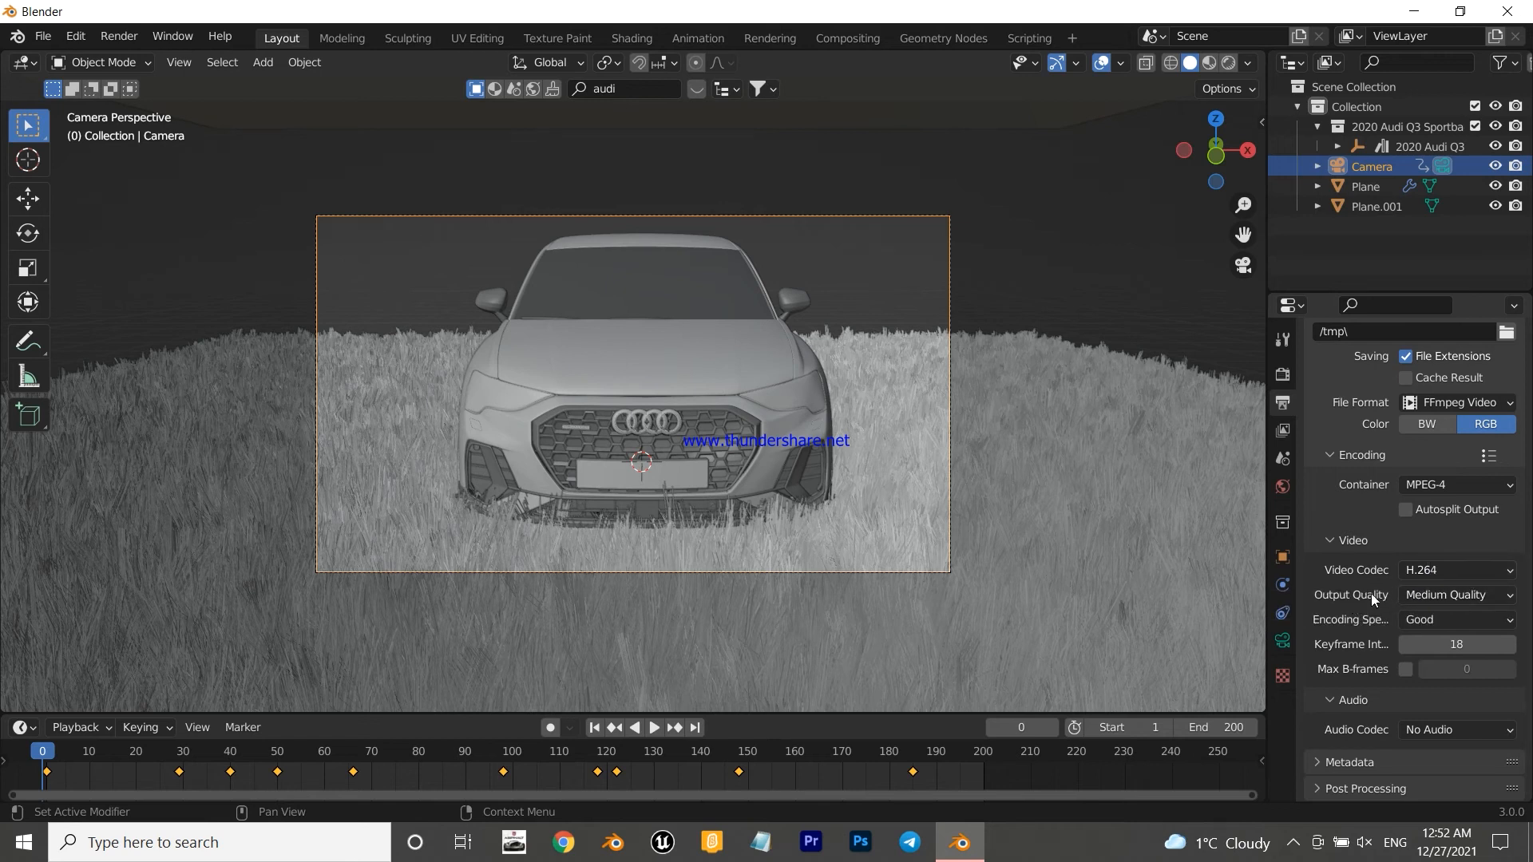
pyautogui.click(1442, 587)
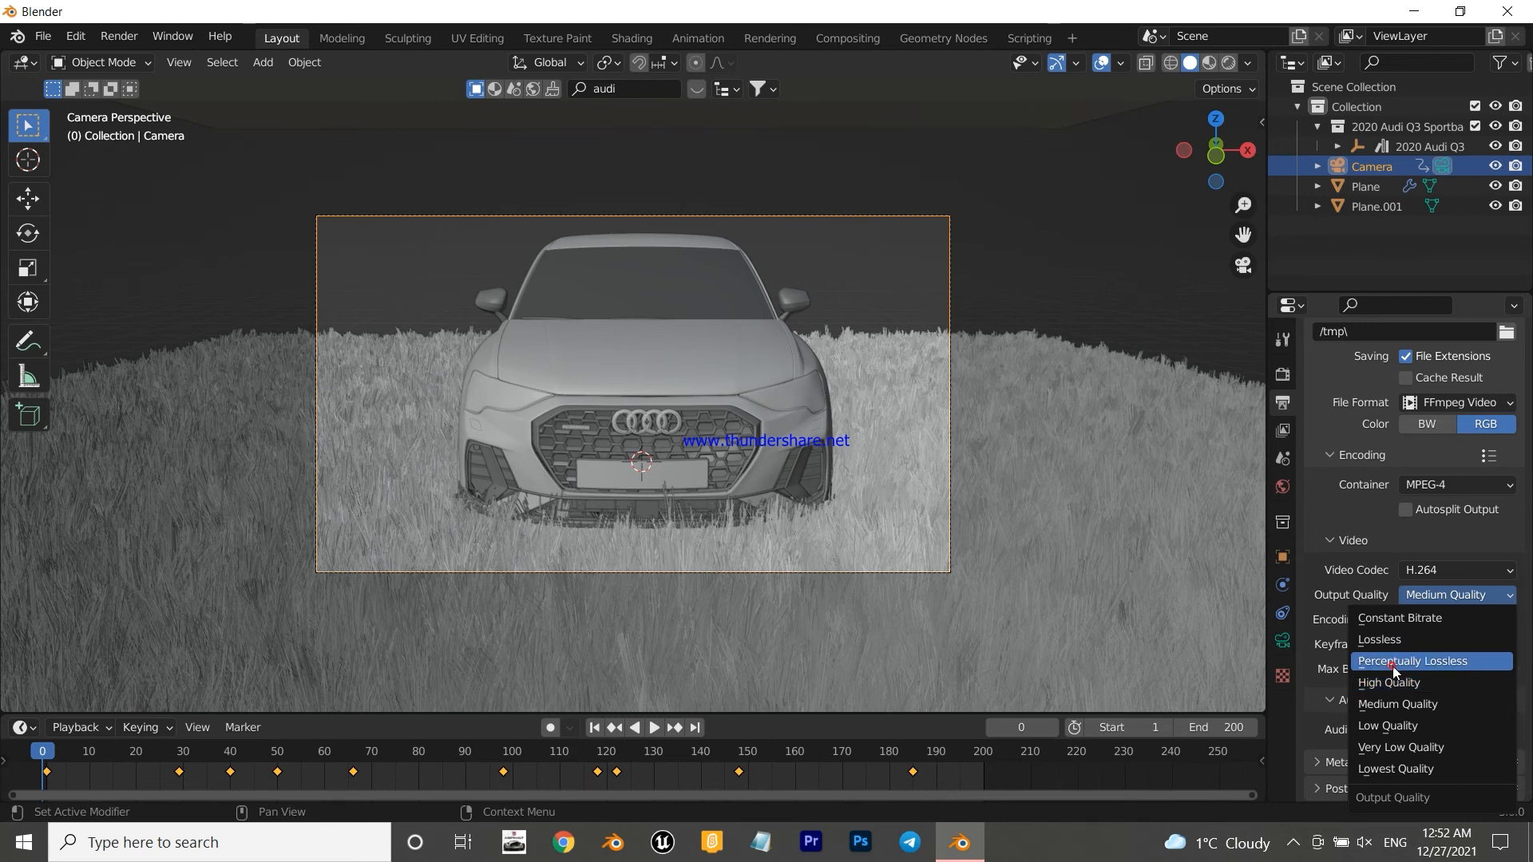
pyautogui.click(1392, 663)
pyautogui.click(1415, 625)
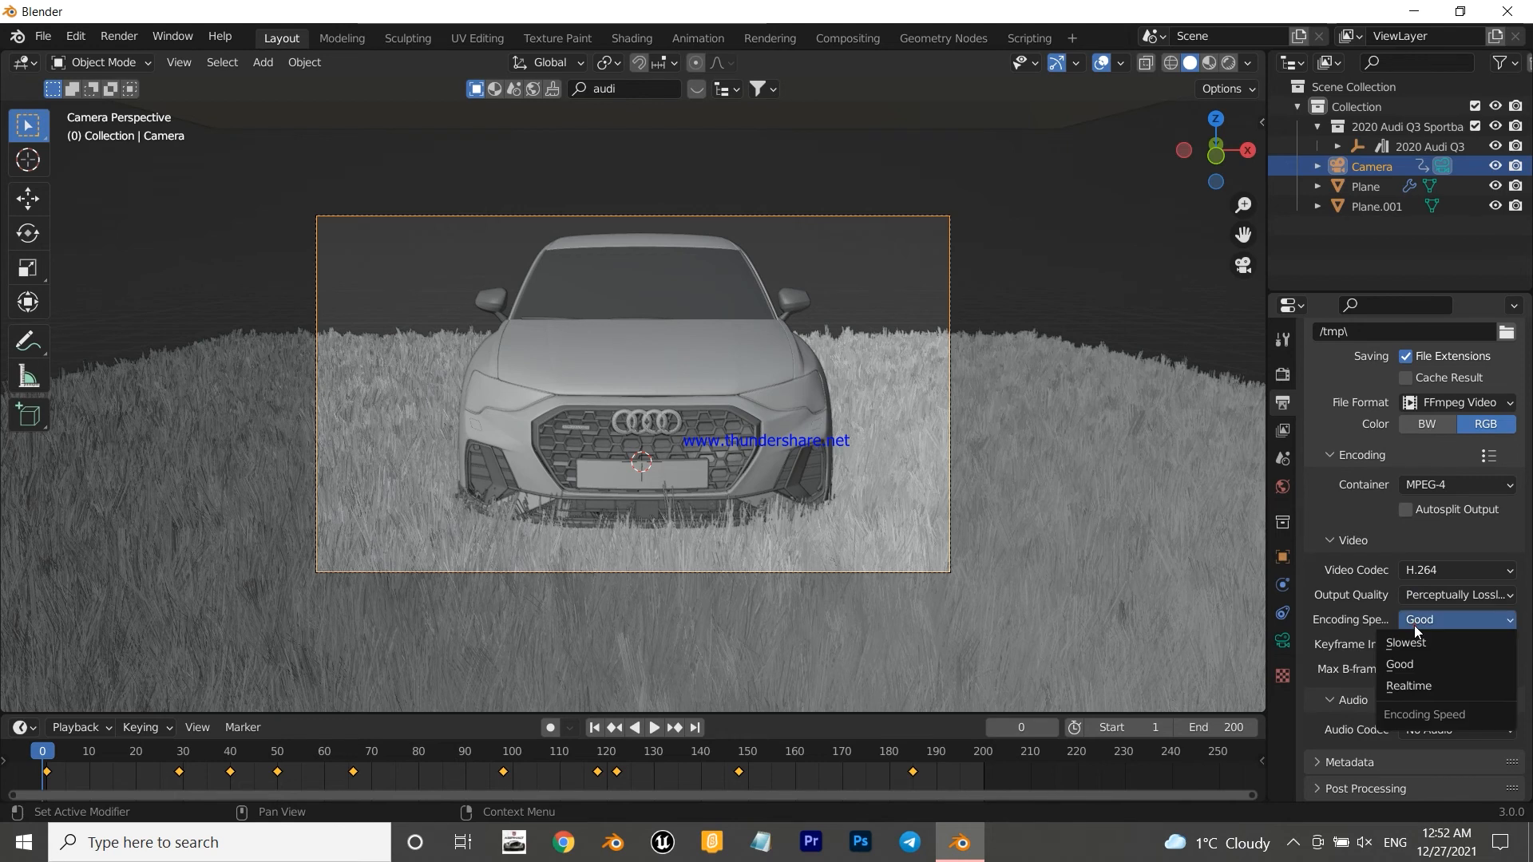
pyautogui.click(1384, 677)
# - Enable Cache Result in the render output's saving options
pyautogui.scroll(4, 1382, 667)
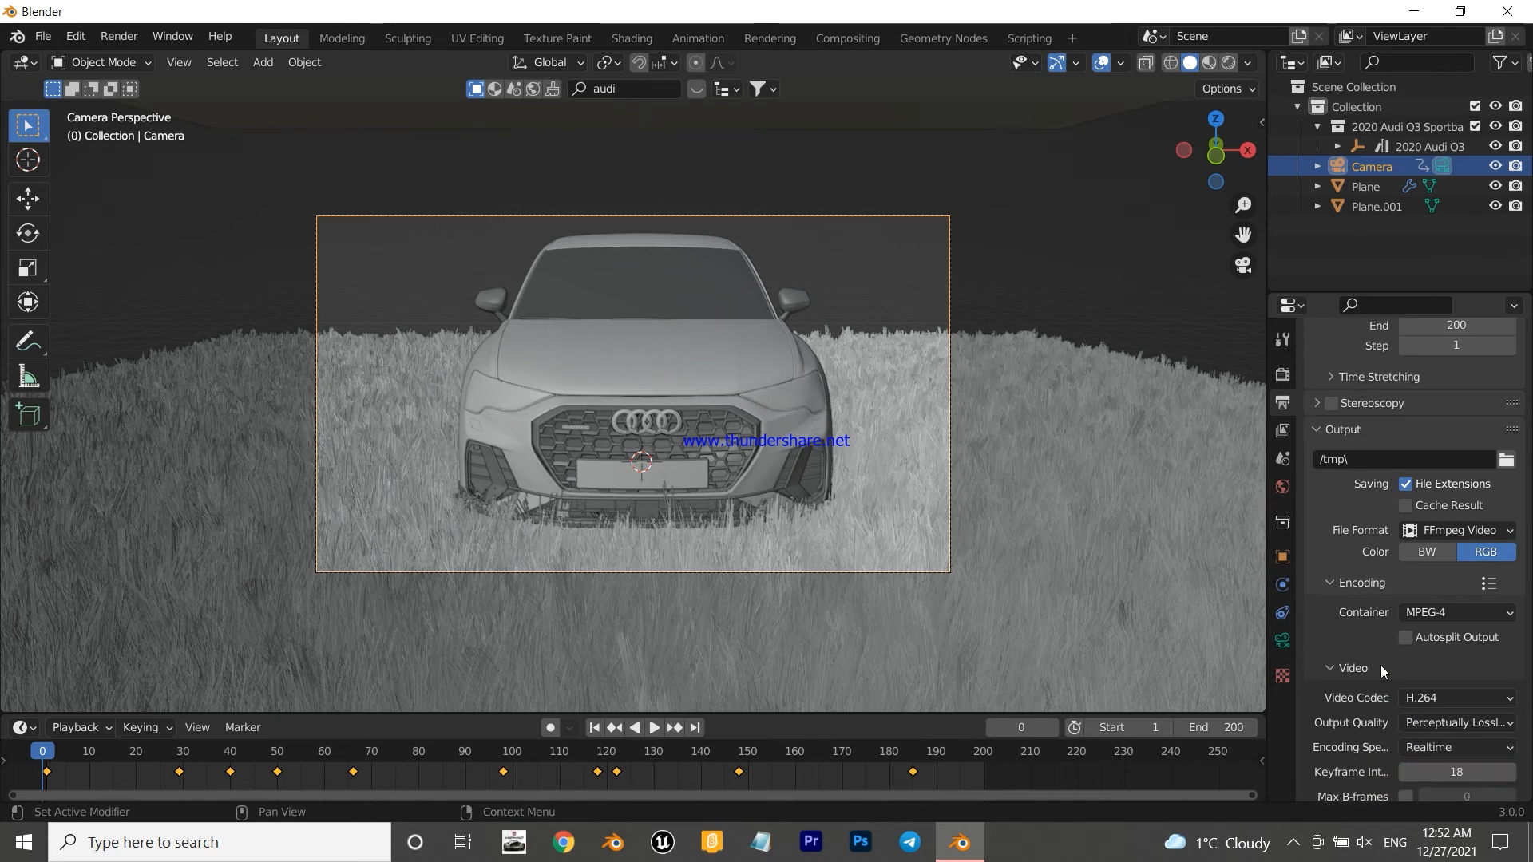
pyautogui.scroll(3, 1321, 666)
pyautogui.scroll(1, 1321, 667)
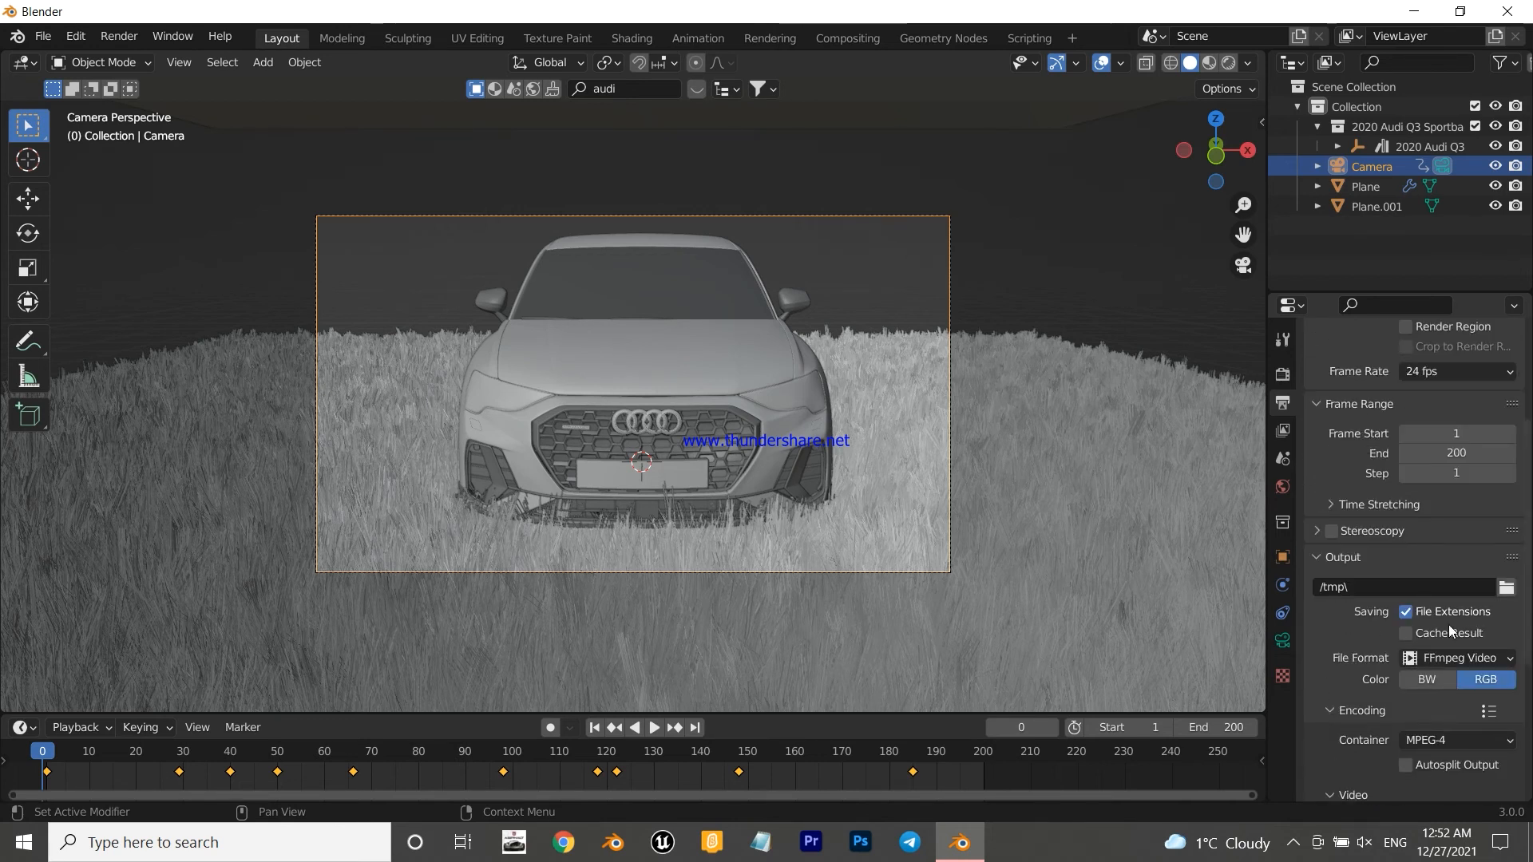
pyautogui.click(1405, 633)
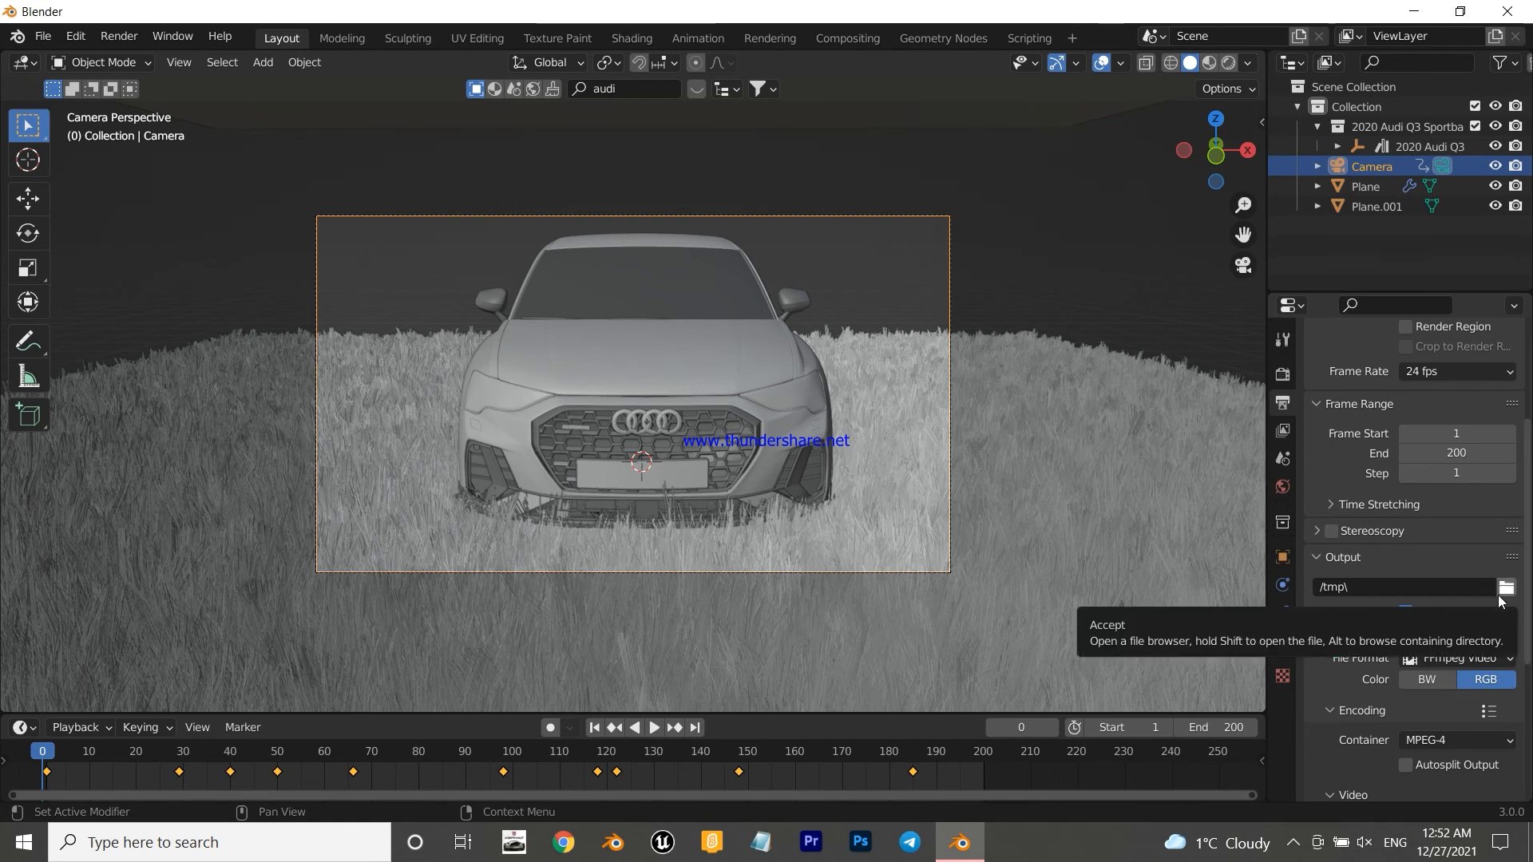
# - Set the render output path to the Desktop folder with the file name audi
pyautogui.click(1506, 588)
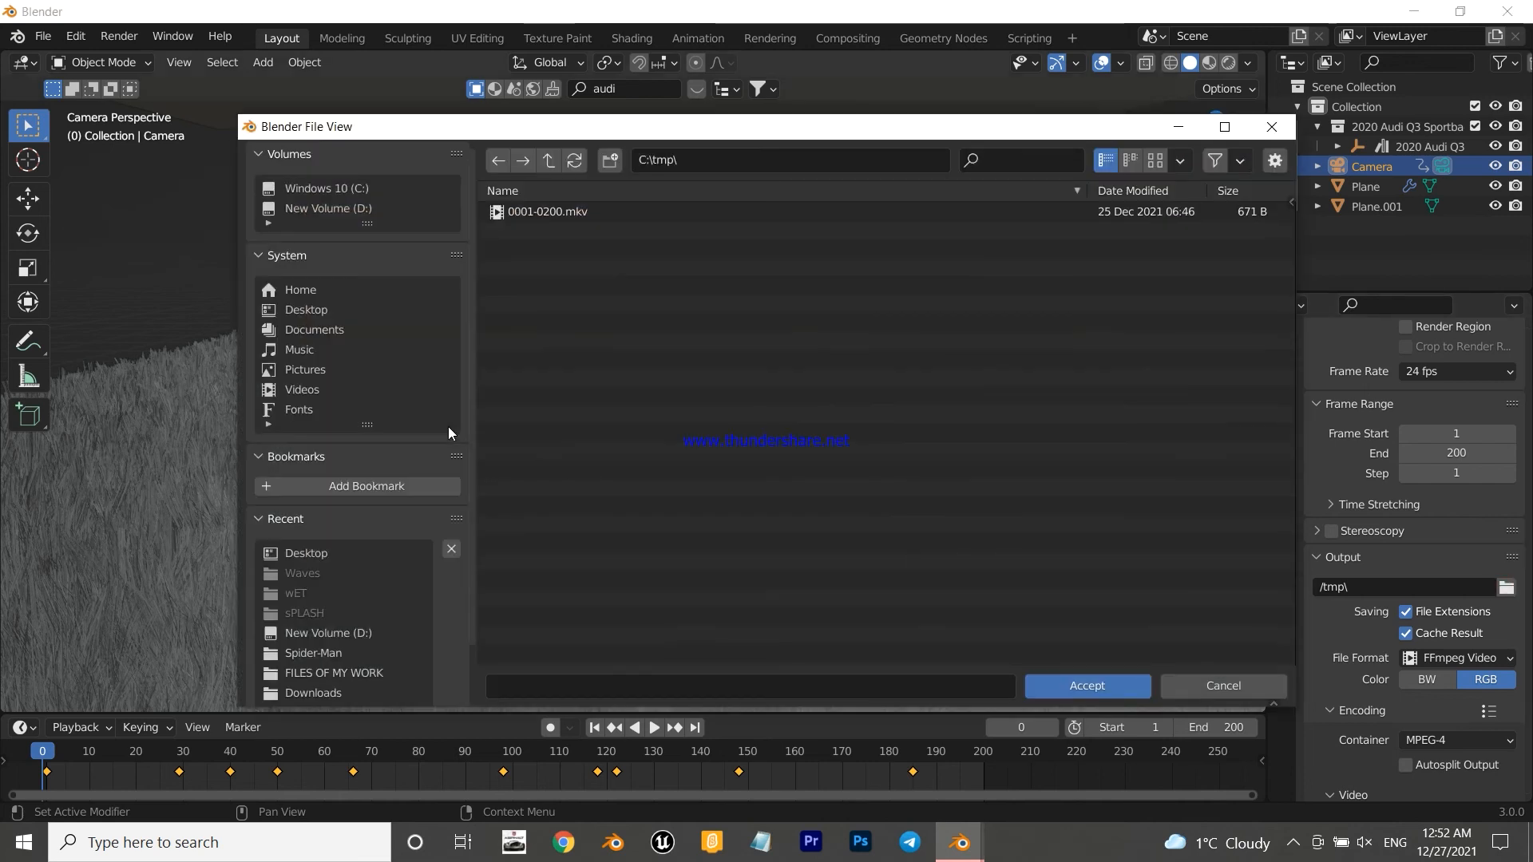
pyautogui.click(300, 308)
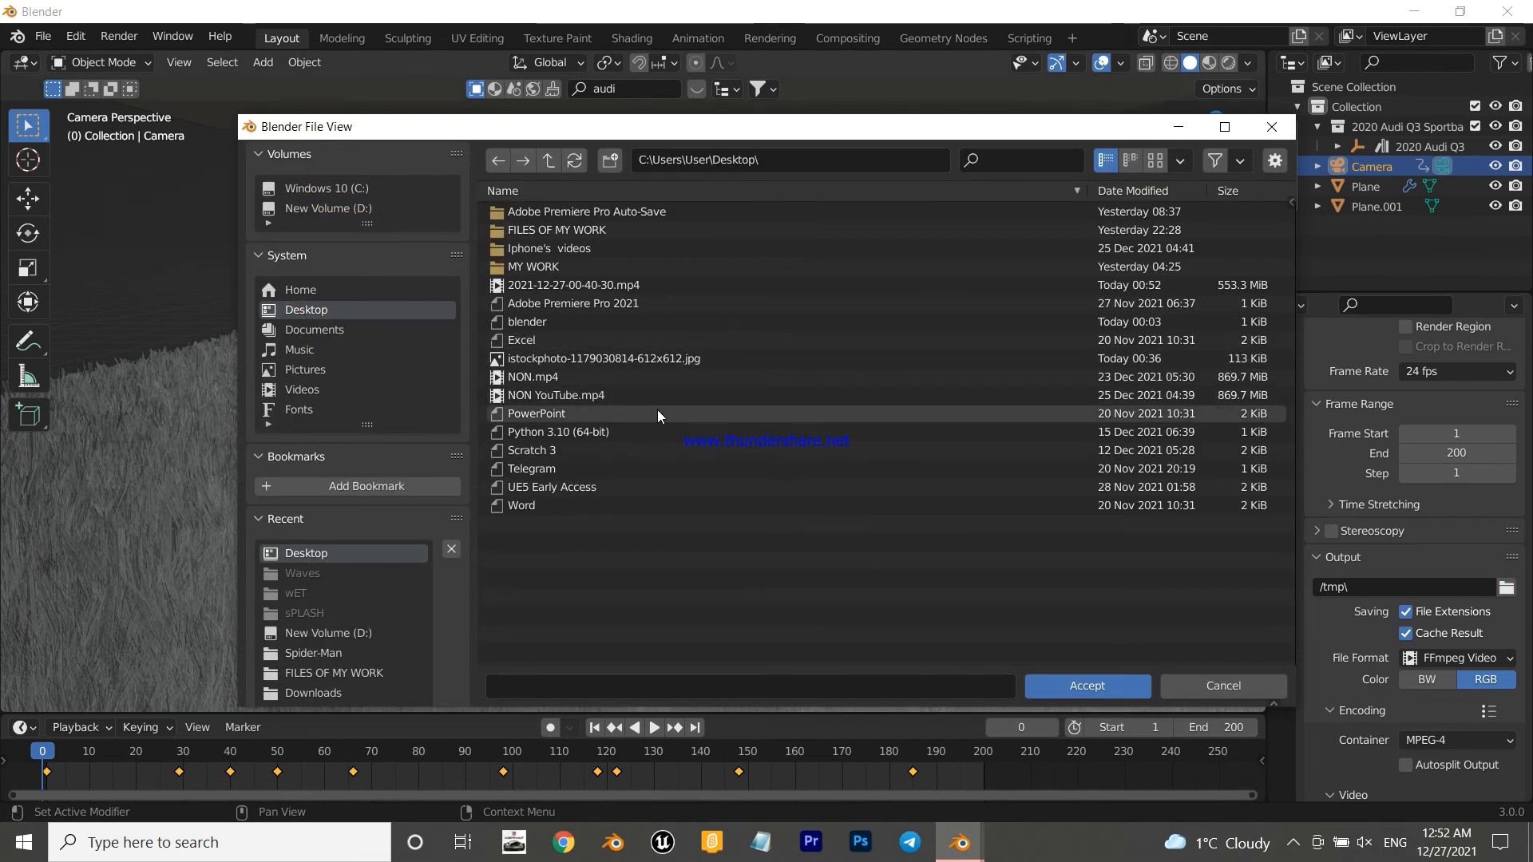
pyautogui.click(643, 686)
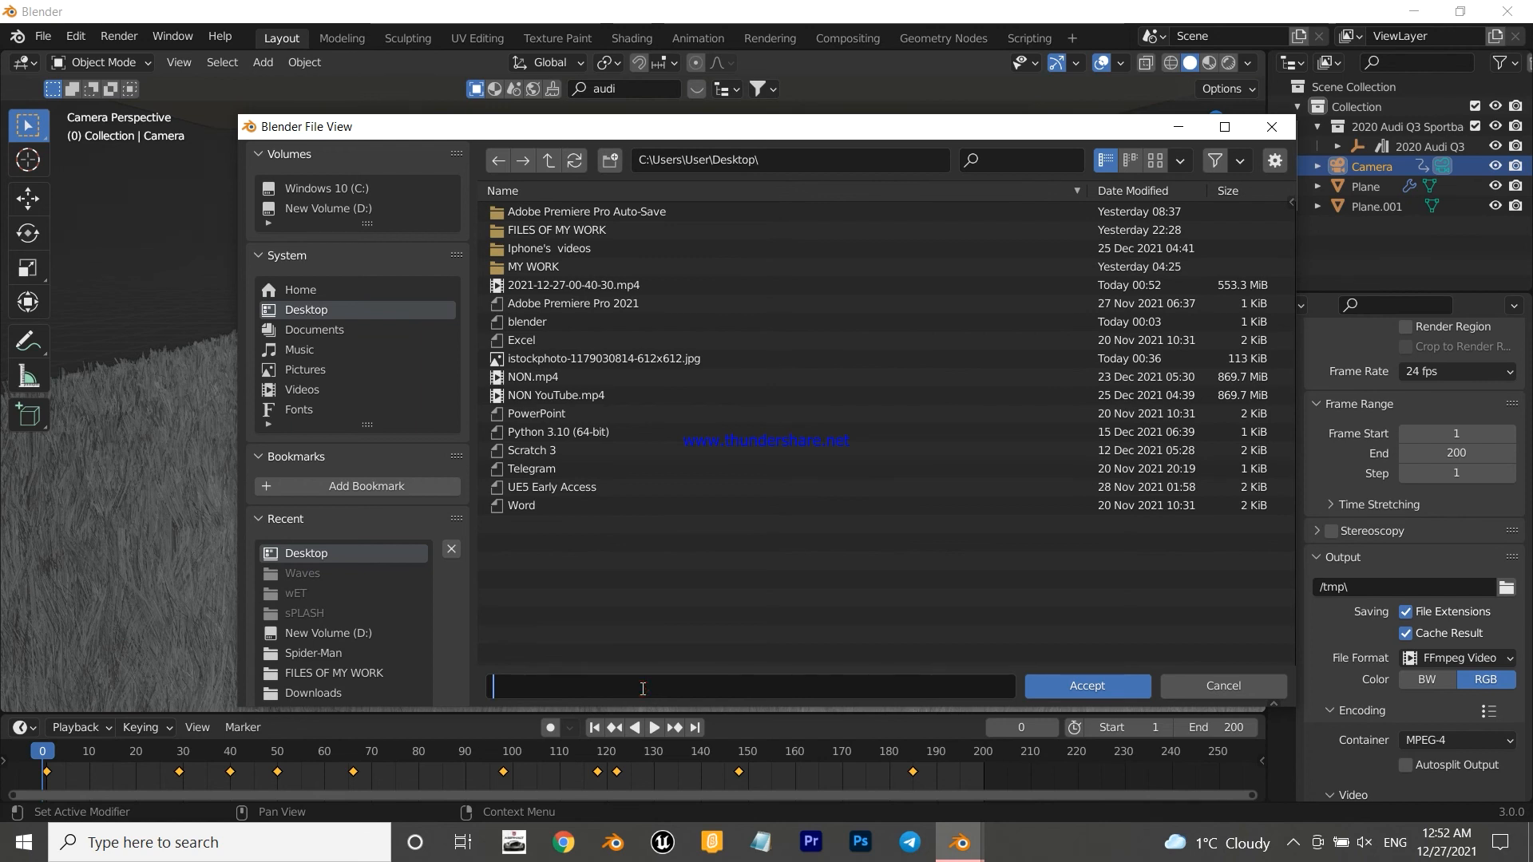
pyautogui.write('aud')
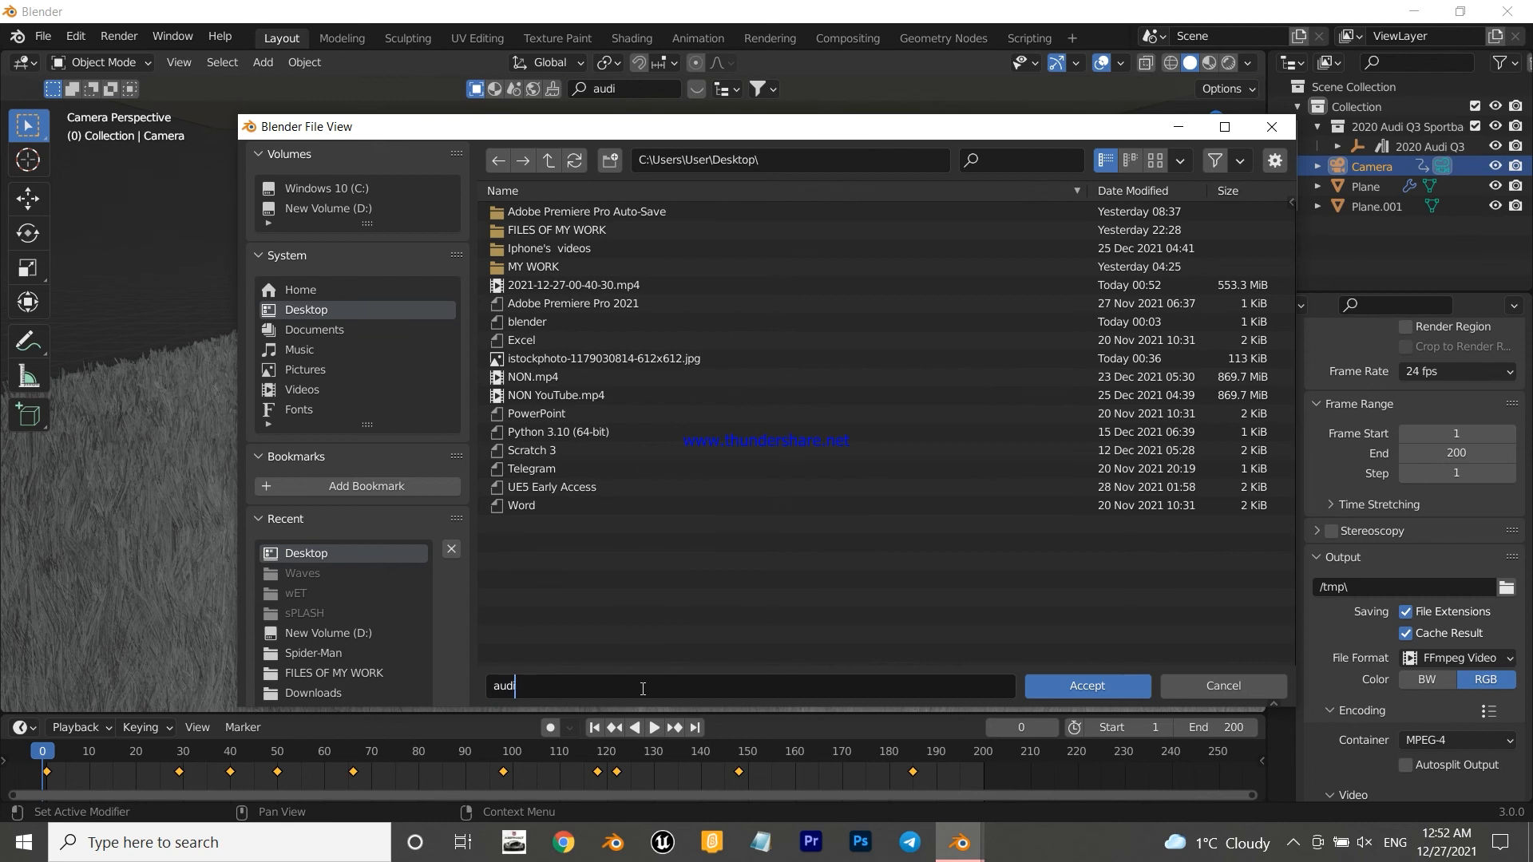
pyautogui.write('i')
pyautogui.click(1045, 692)
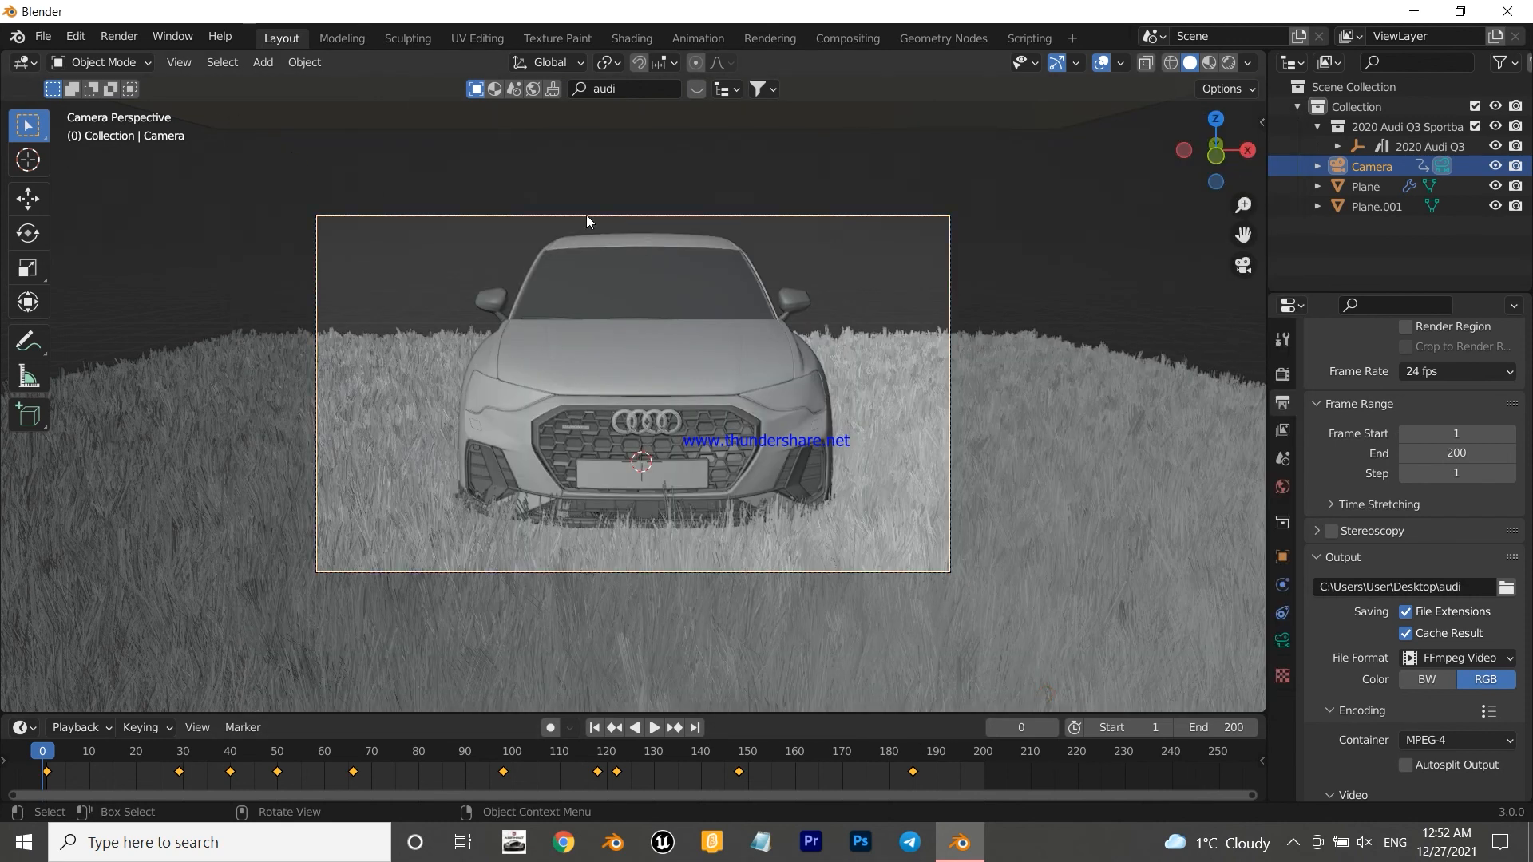
# - Start rendering the full camera animation to the video file
pyautogui.click(124, 38)
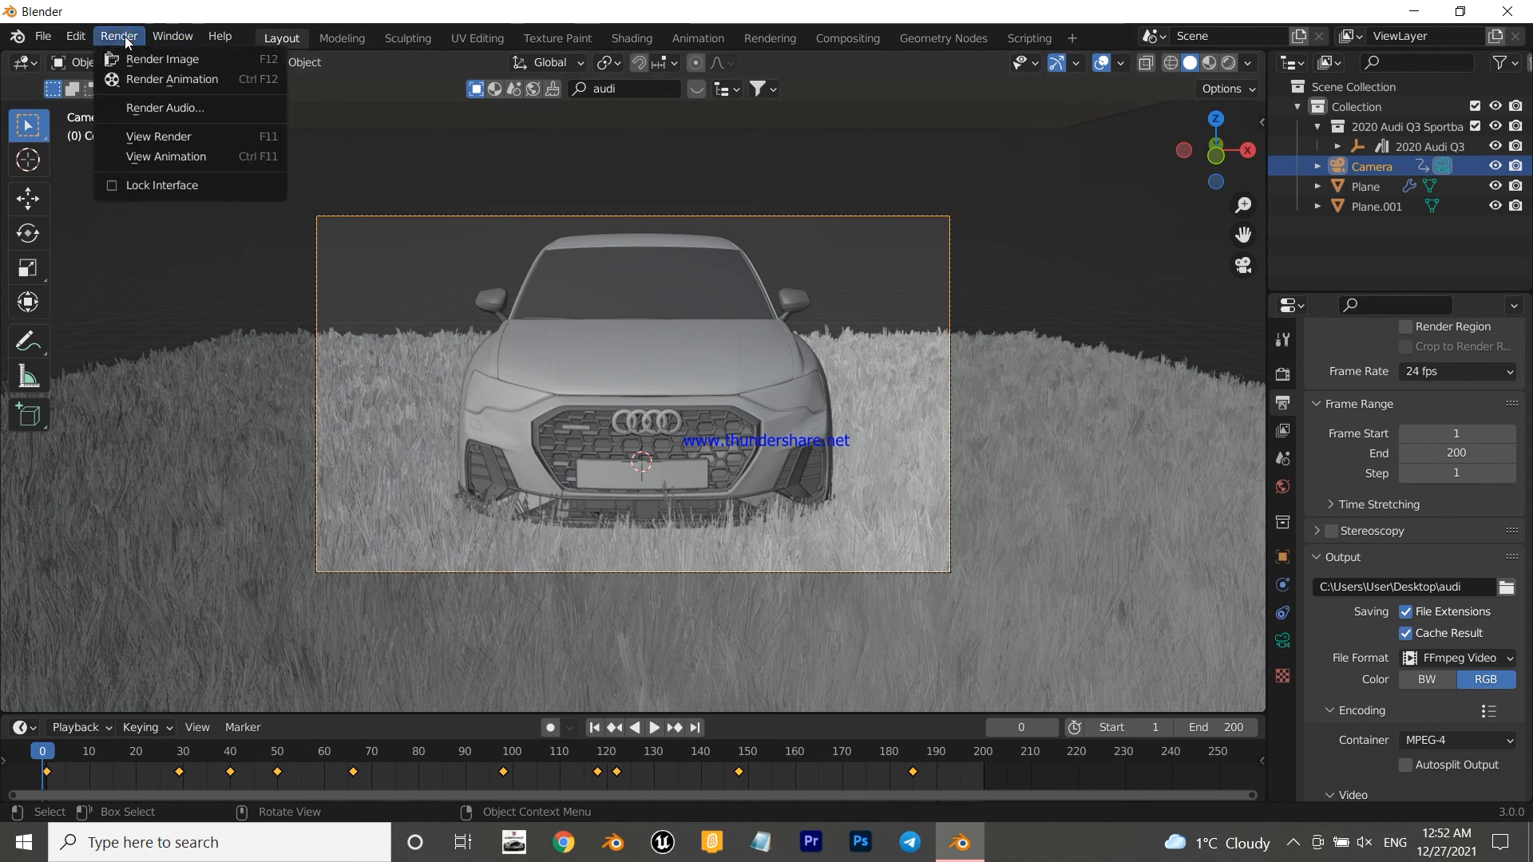
pyautogui.press('ctrl')
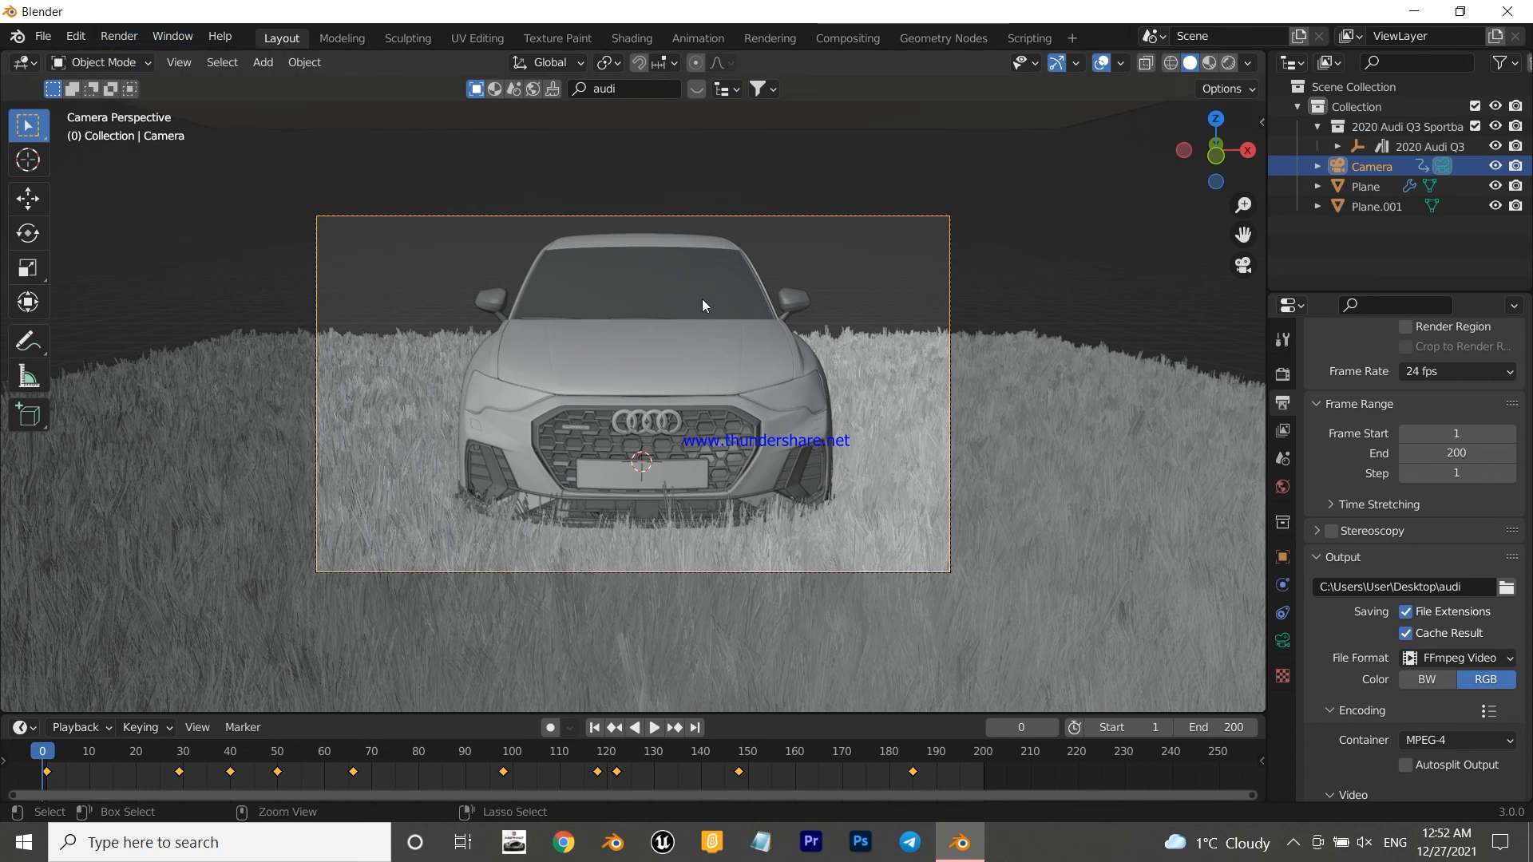
pyautogui.hotkey('ctrl', 'F12')
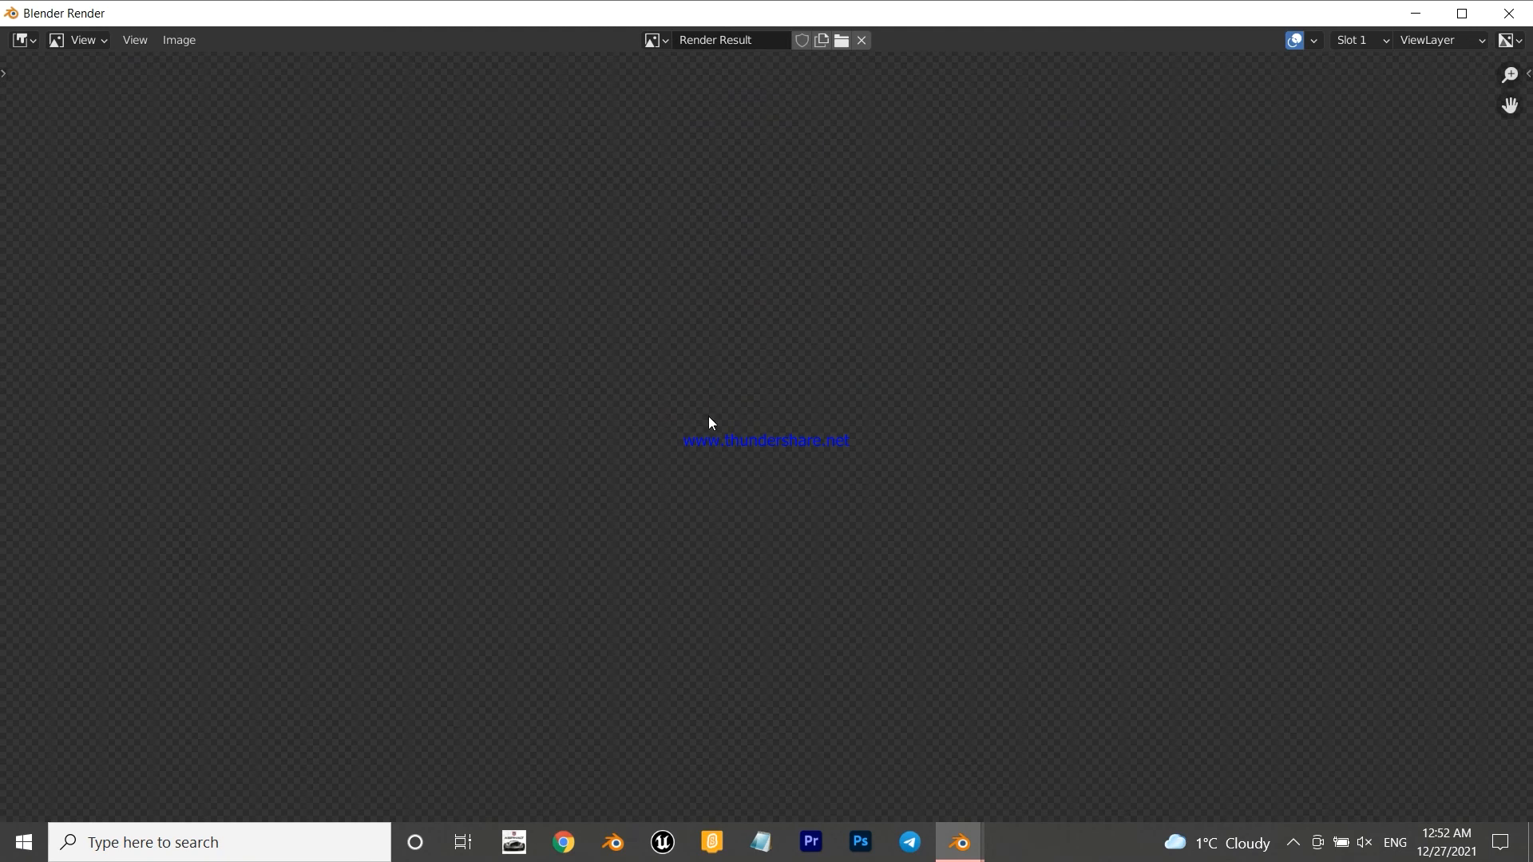